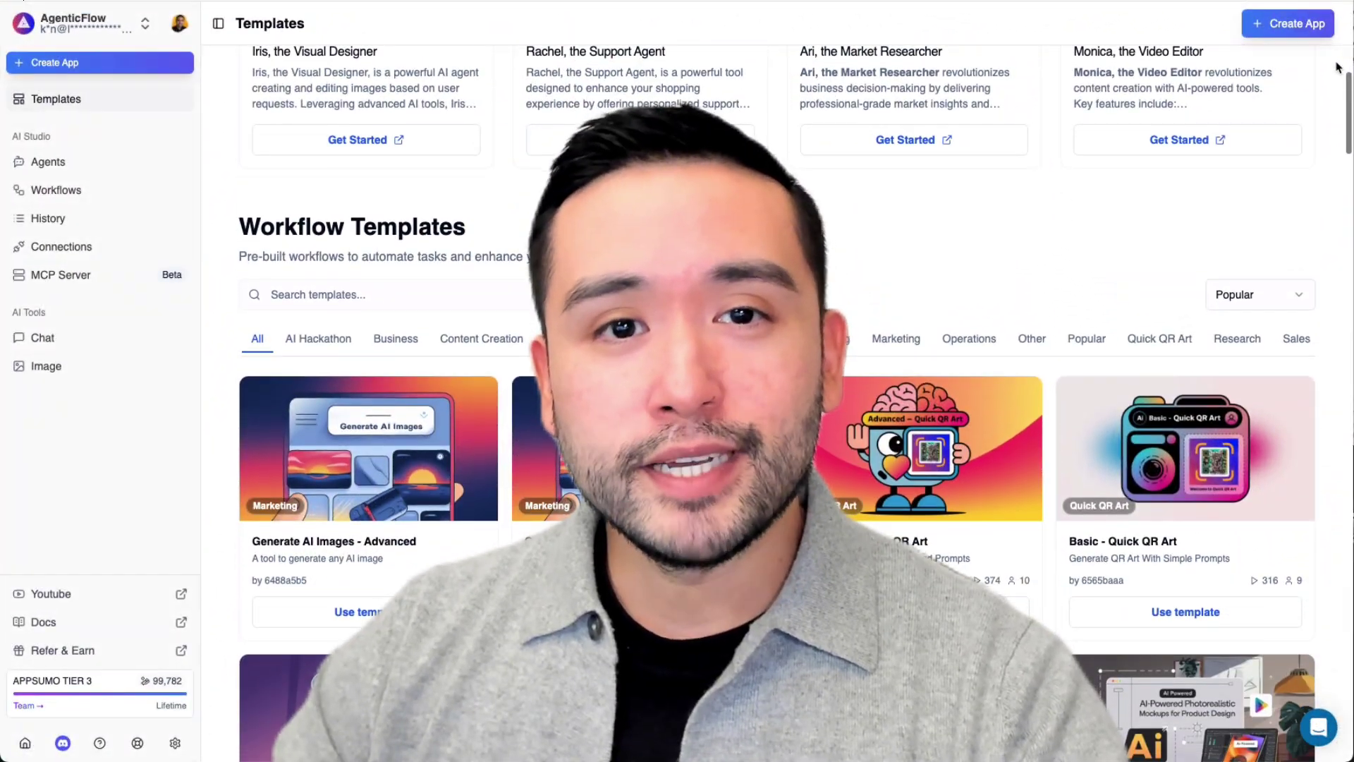
Step: Browse the Templates page and open the preview for Iris, the Visual Designer agent
{"action": "scroll", "coordinate": [1338, 67], "scroll_direction": "down", "scroll_amount": 10}
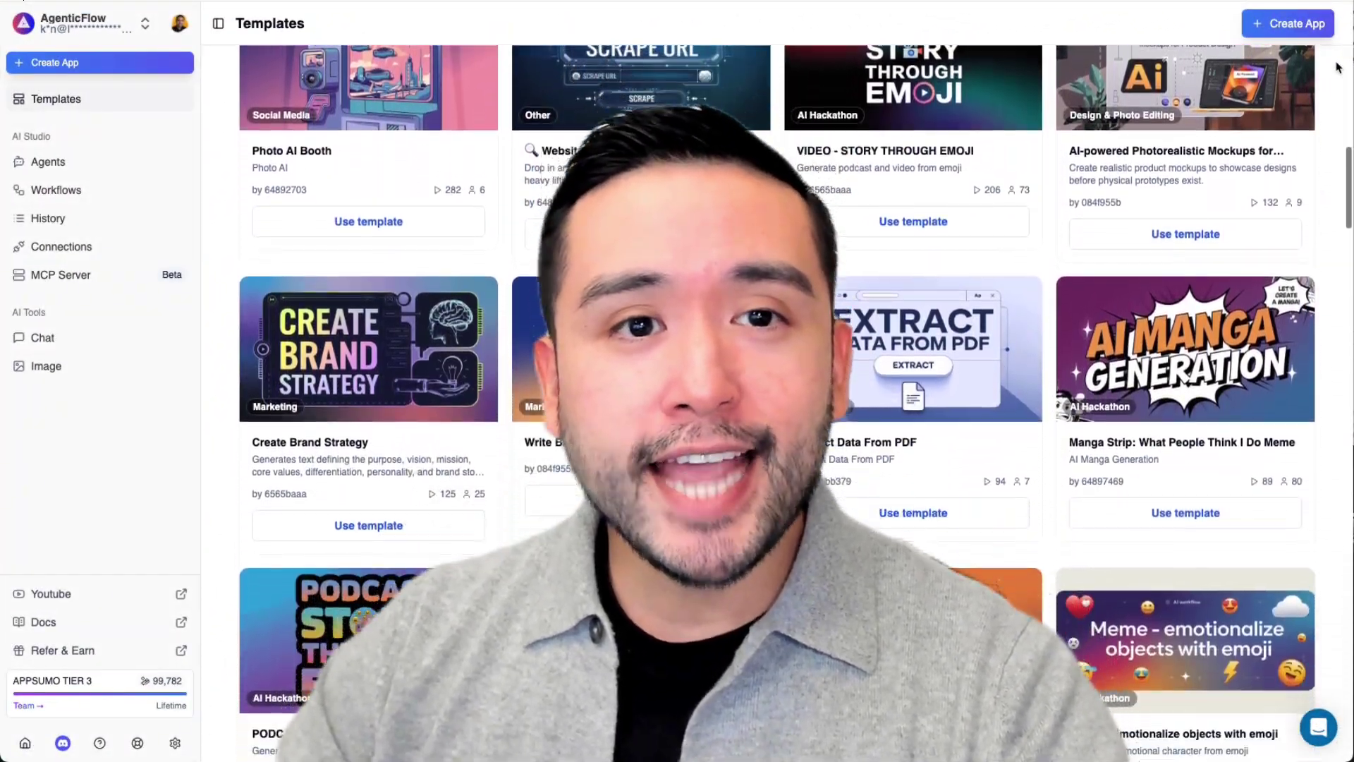
{"action": "scroll", "coordinate": [1338, 67], "scroll_direction": "down", "scroll_amount": 4}
{"action": "scroll", "coordinate": [1338, 67], "scroll_direction": "up", "scroll_amount": 8}
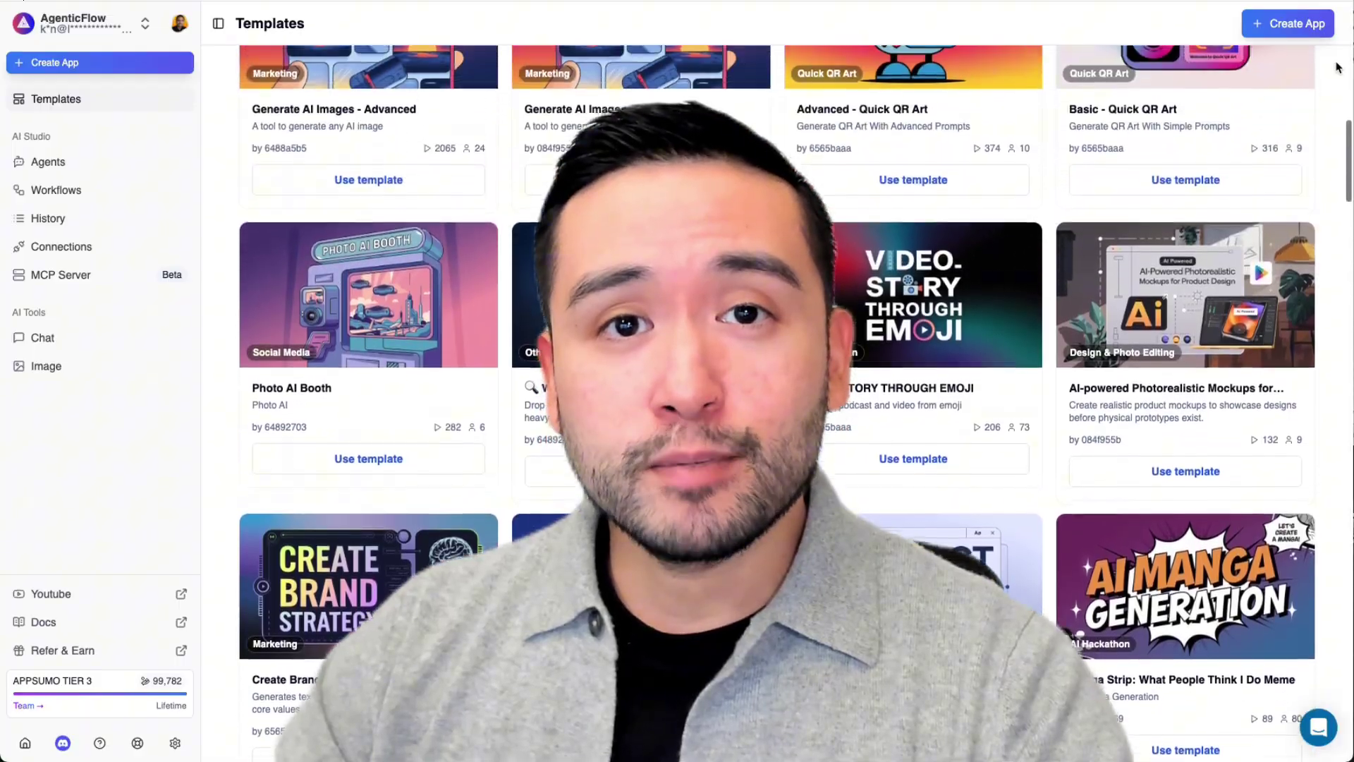
{"action": "scroll", "coordinate": [1338, 67], "scroll_direction": "up", "scroll_amount": 10}
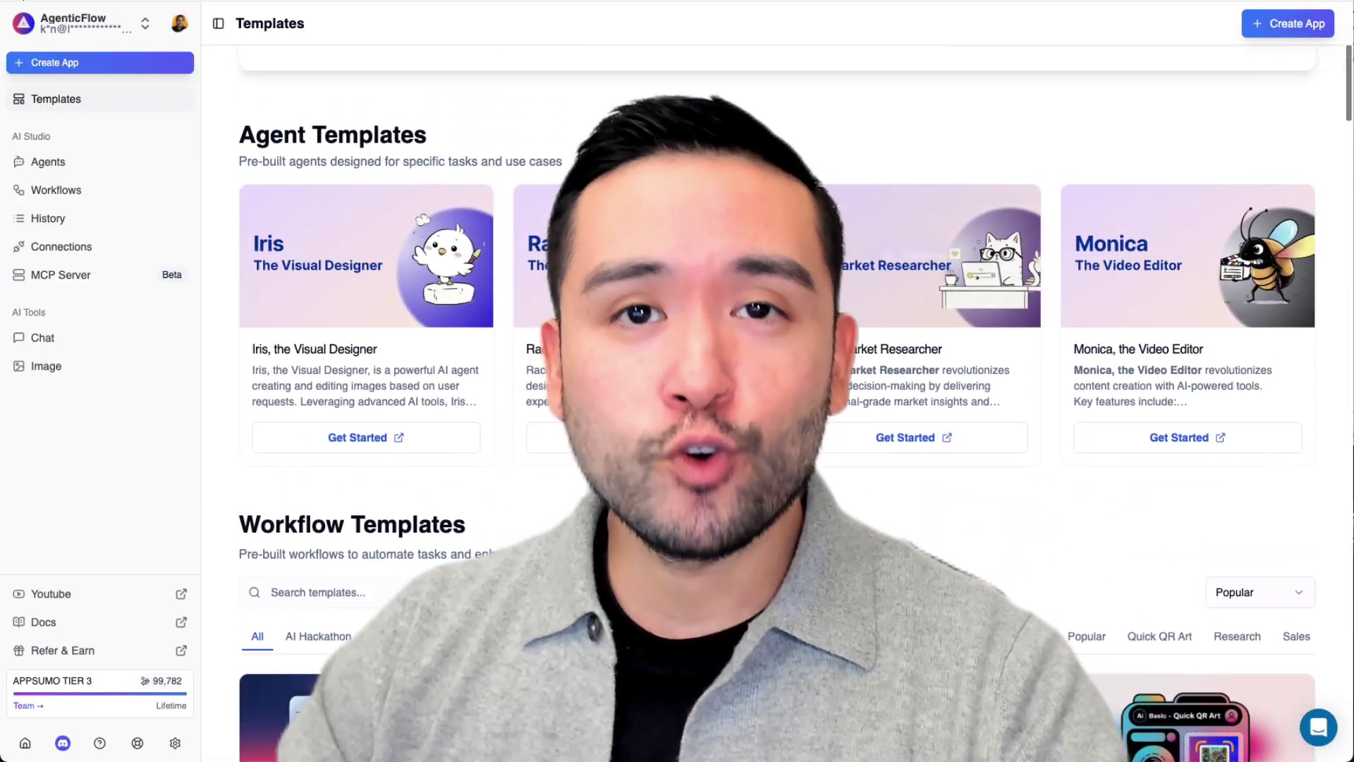
{"action": "left_click", "coordinate": [374, 255]}
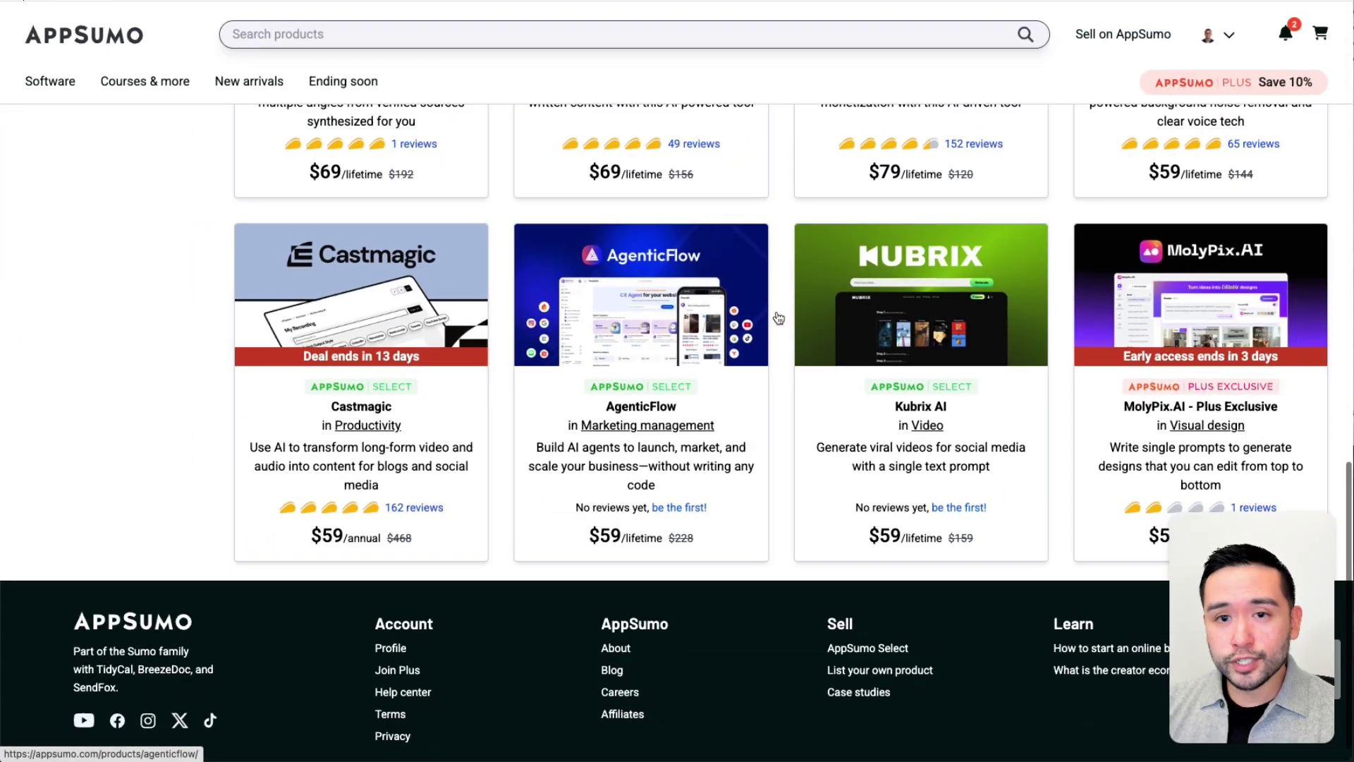
Step: Highlight the License Tier 3 $409 price in the Plans & features table, then clear the highlight
{"action": "scroll", "coordinate": [779, 317], "scroll_direction": "up", "scroll_amount": 15}
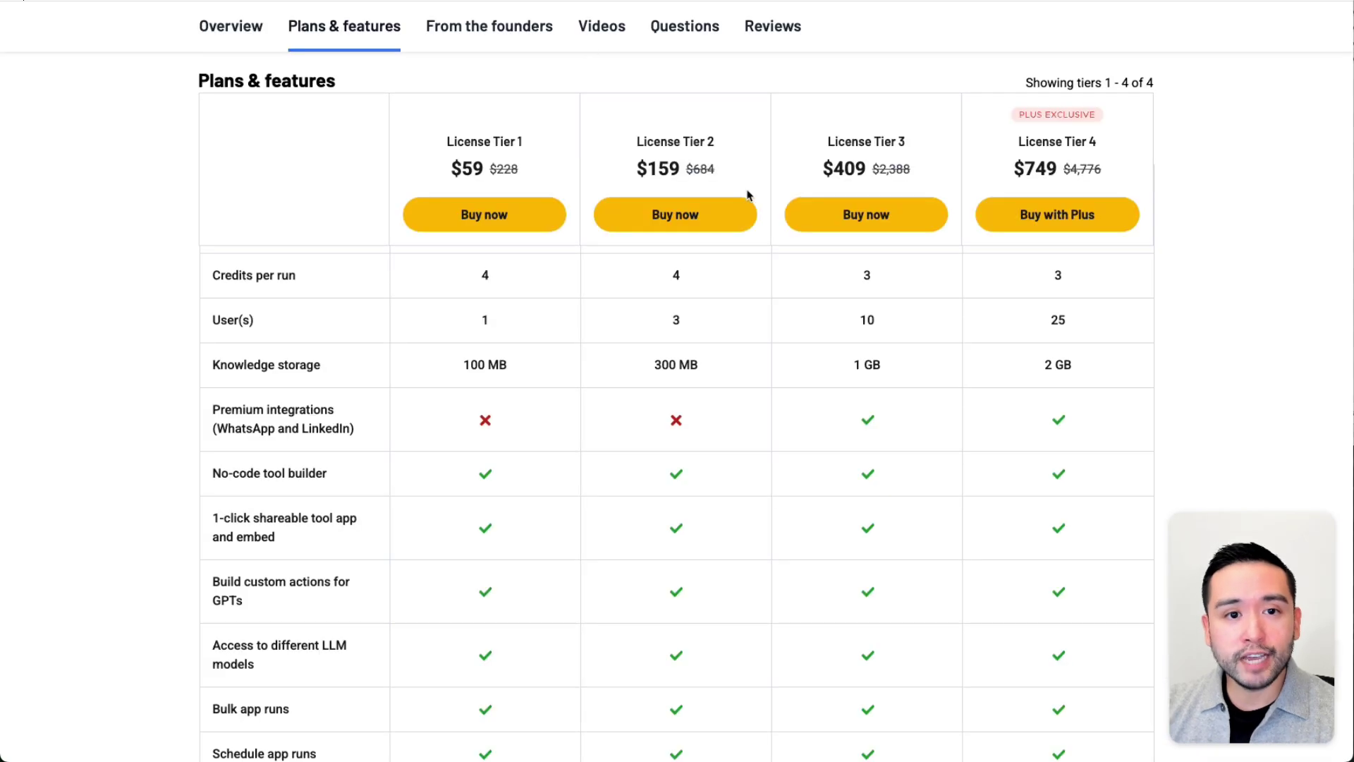
{"action": "left_click_drag", "start_coordinate": [827, 139], "coordinate": [866, 167]}
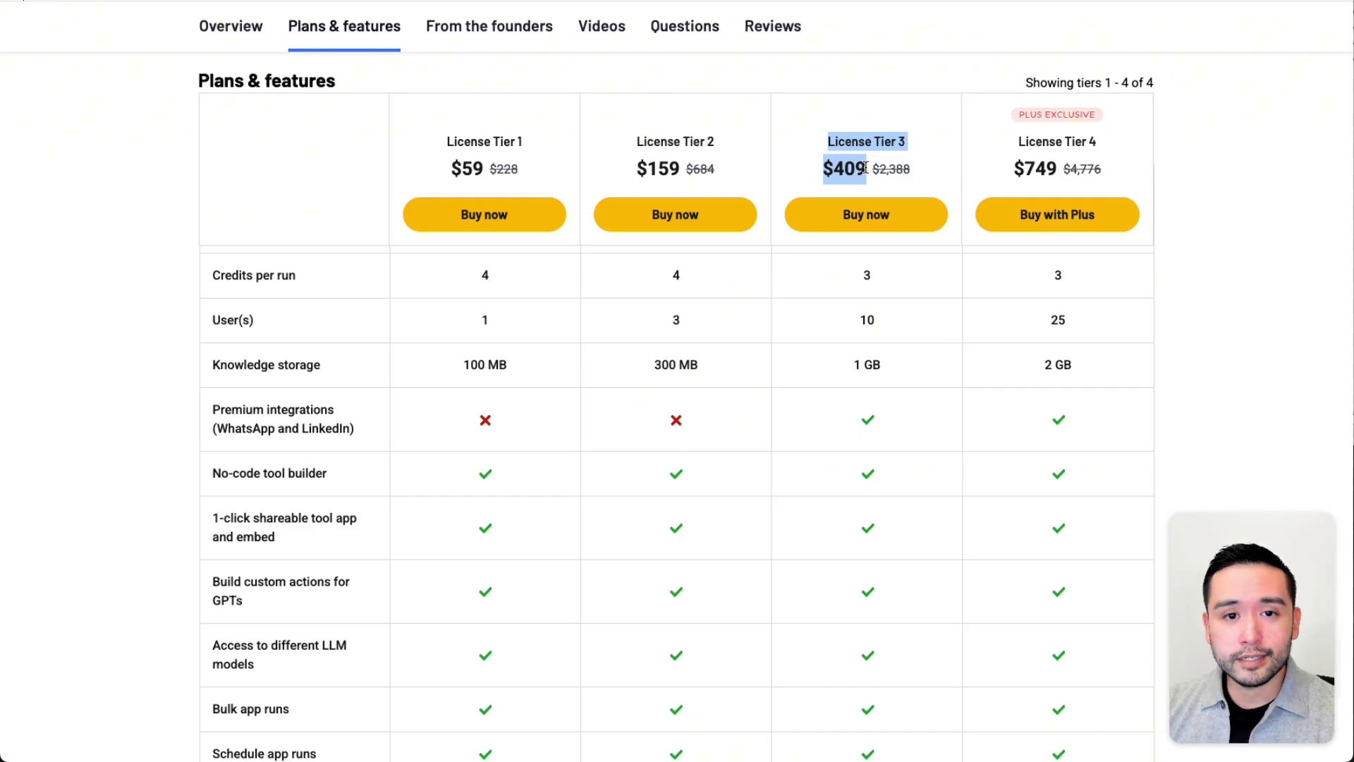
{"action": "left_click", "coordinate": [596, 98]}
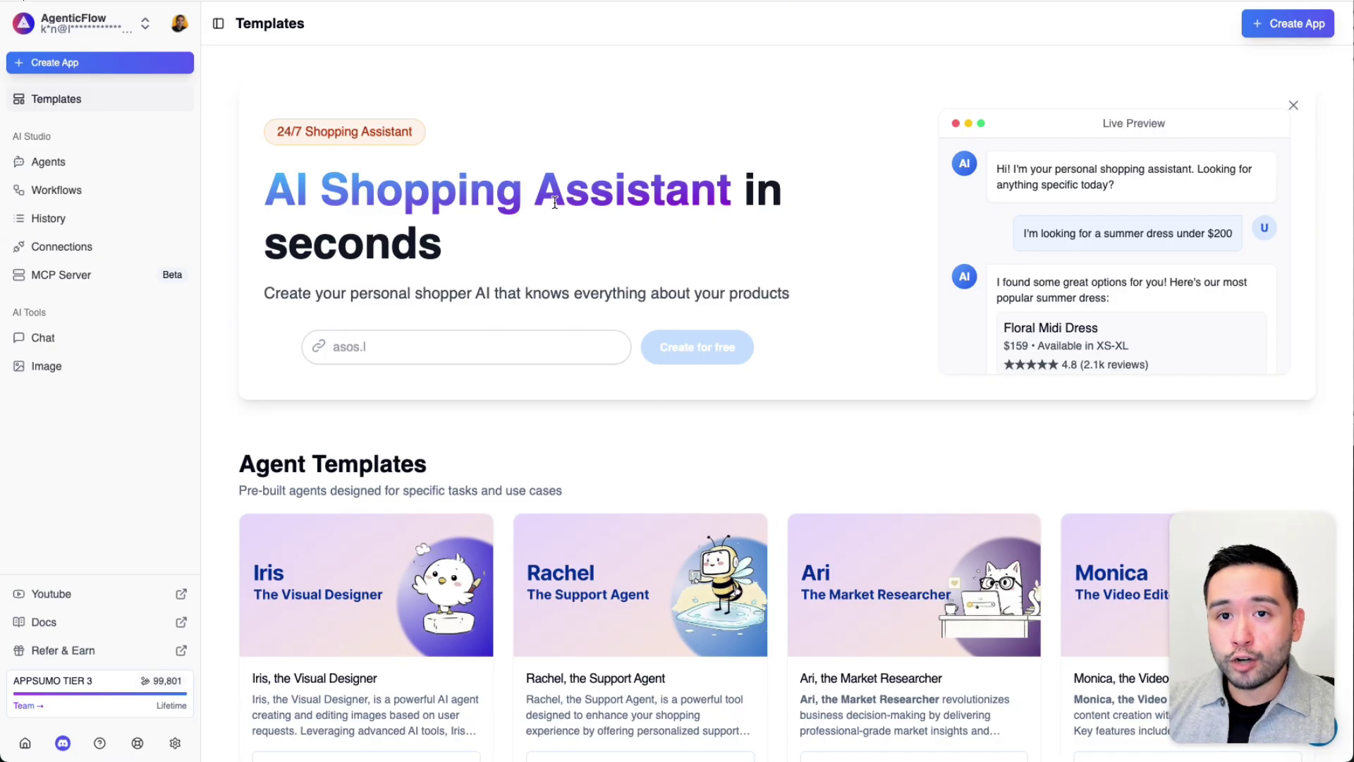
{"action": "scroll", "coordinate": [555, 204], "scroll_direction": "down", "scroll_amount": 3}
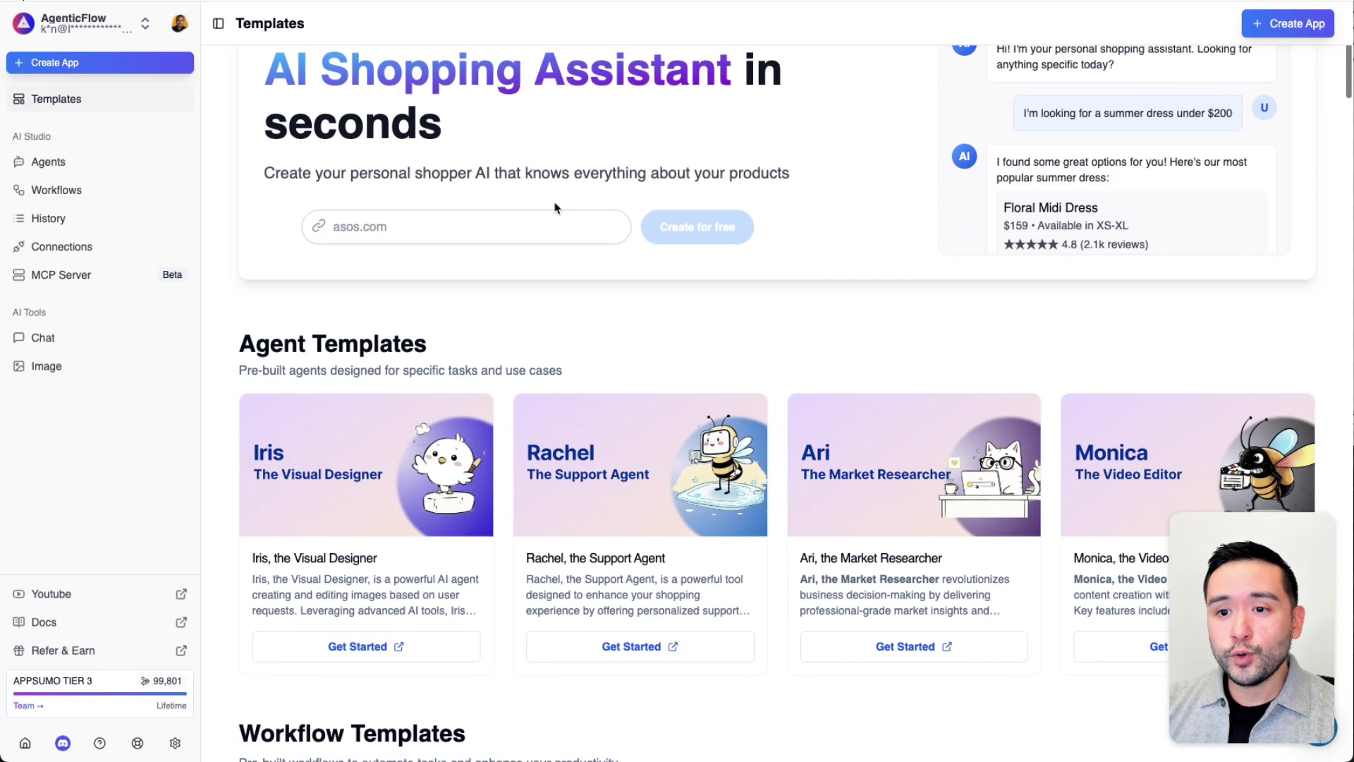
{"action": "scroll", "coordinate": [555, 205], "scroll_direction": "down", "scroll_amount": 1}
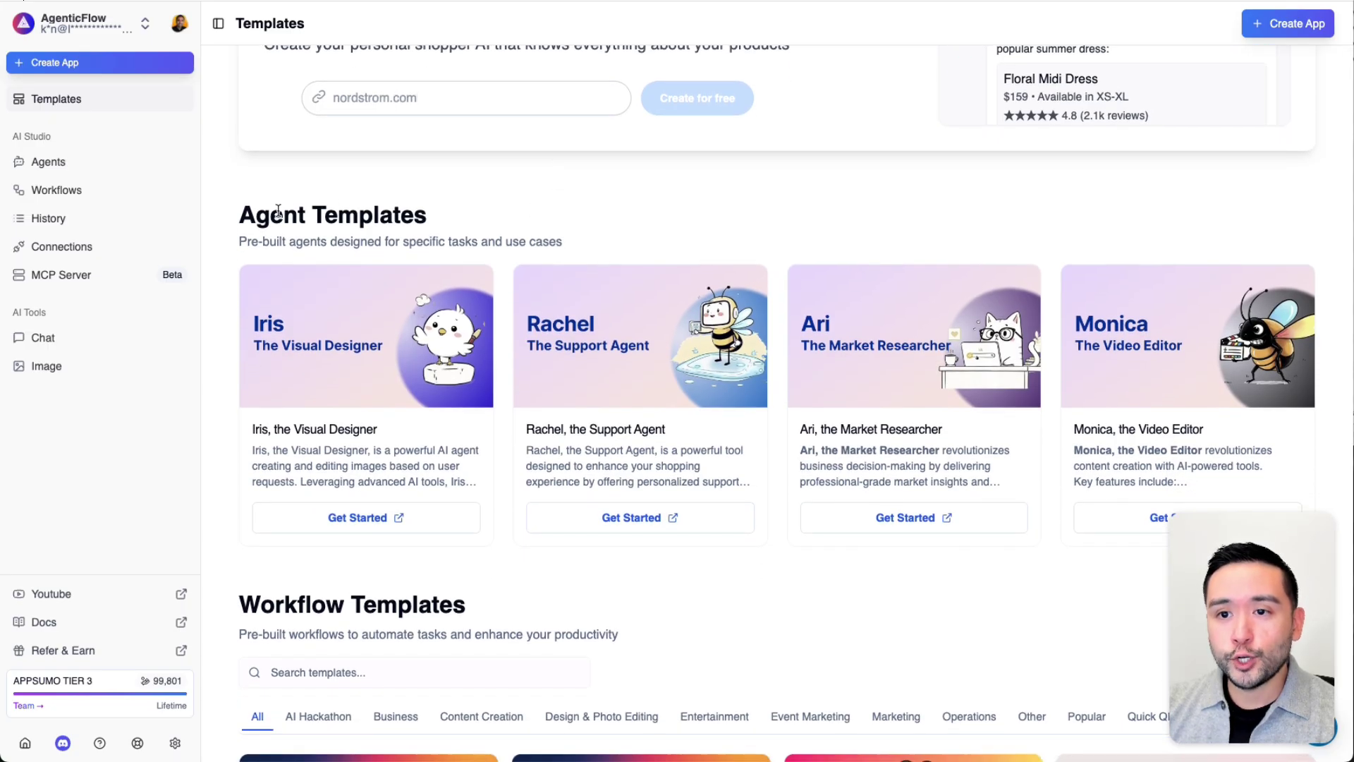
{"action": "left_click_drag", "start_coordinate": [239, 215], "coordinate": [281, 214]}
{"action": "scroll", "coordinate": [281, 214], "scroll_direction": "down", "scroll_amount": 3}
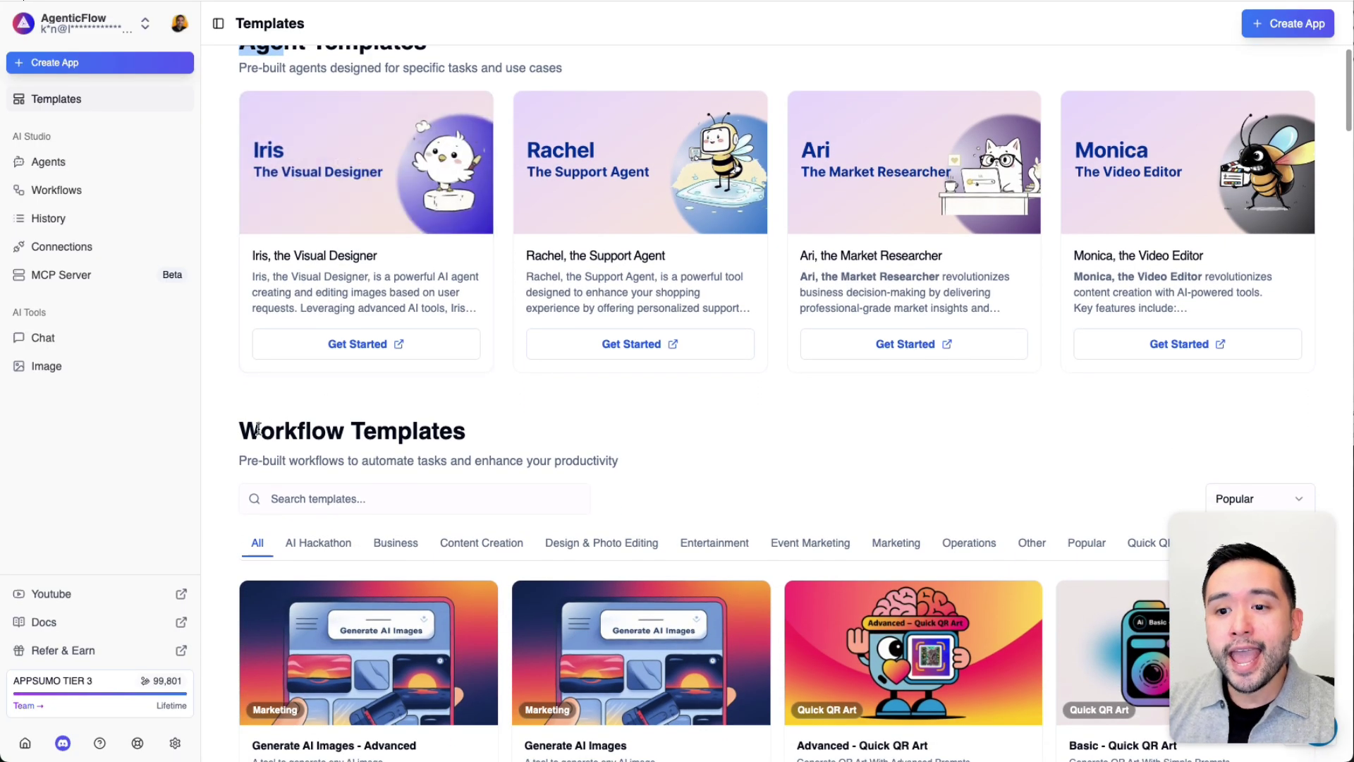
{"action": "left_click_drag", "start_coordinate": [261, 430], "coordinate": [332, 427]}
{"action": "scroll", "coordinate": [333, 428], "scroll_direction": "down", "scroll_amount": 4}
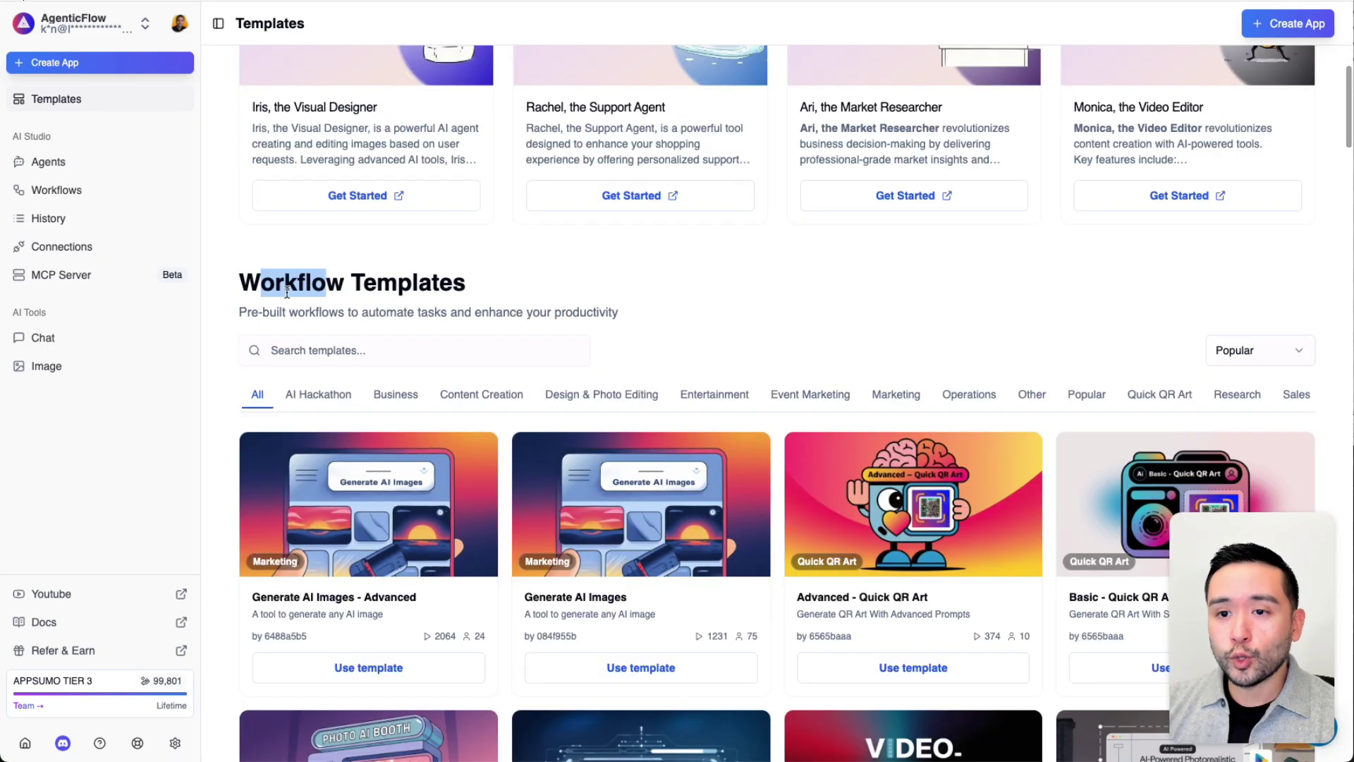
{"action": "scroll", "coordinate": [300, 364], "scroll_direction": "up", "scroll_amount": 5}
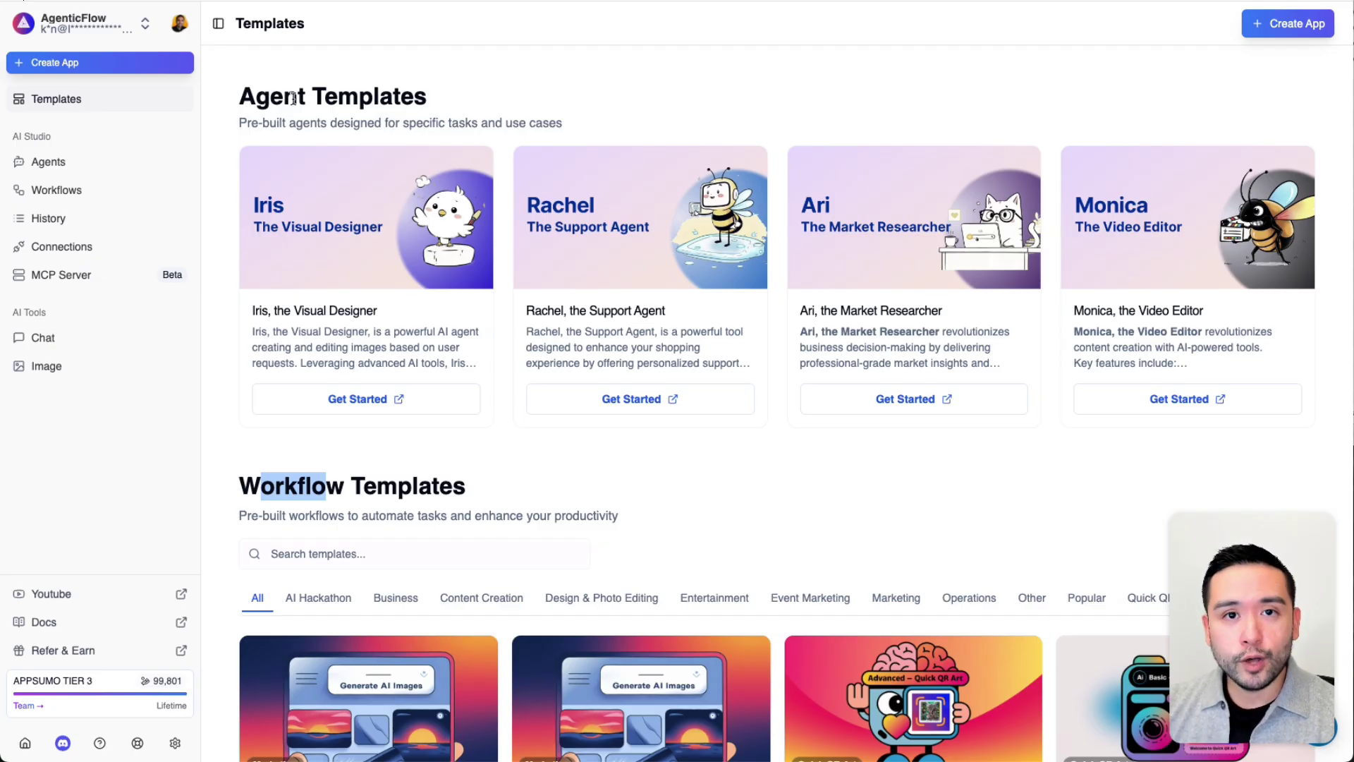
{"action": "left_click", "coordinate": [293, 98]}
{"action": "scroll", "coordinate": [362, 236], "scroll_direction": "up", "scroll_amount": 1}
{"action": "mouse_move", "coordinate": [1161, 247]}
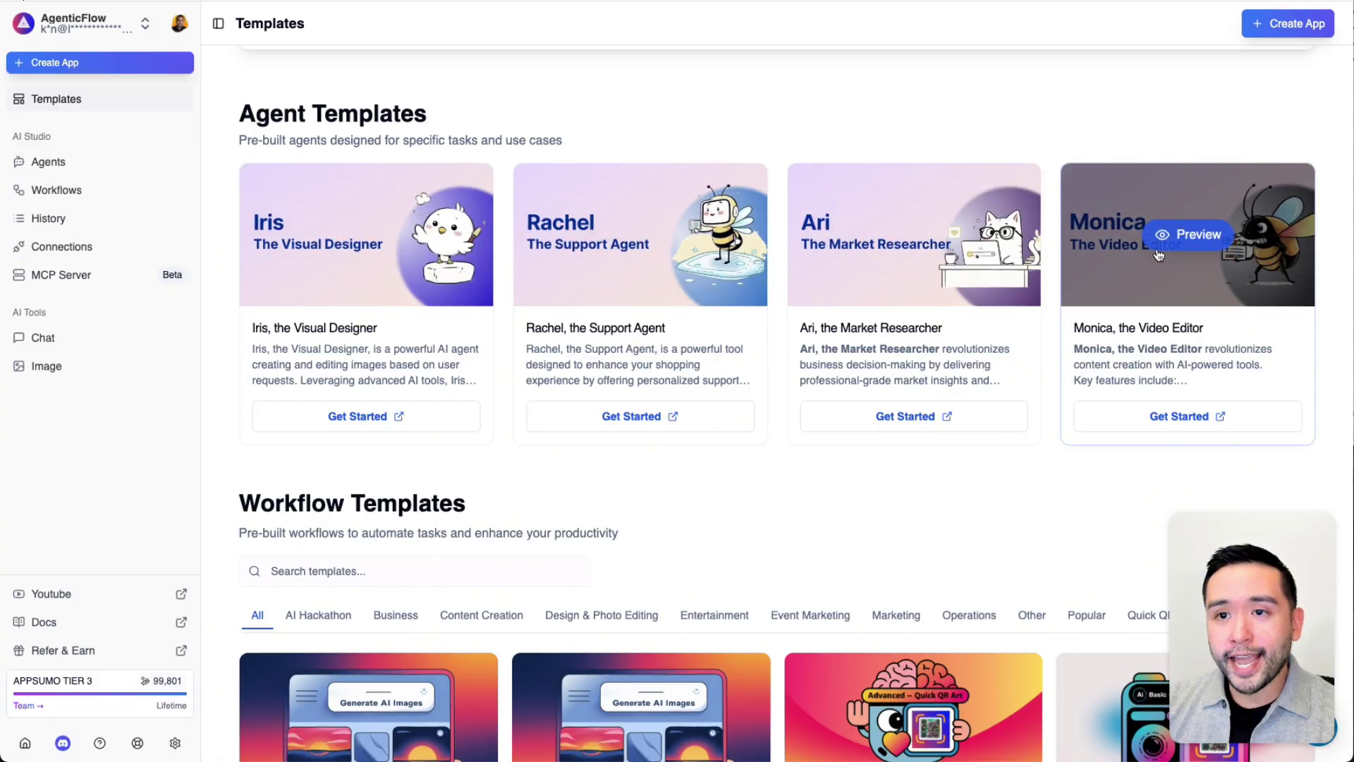
{"action": "mouse_move", "coordinate": [572, 247]}
{"action": "mouse_move", "coordinate": [309, 283]}
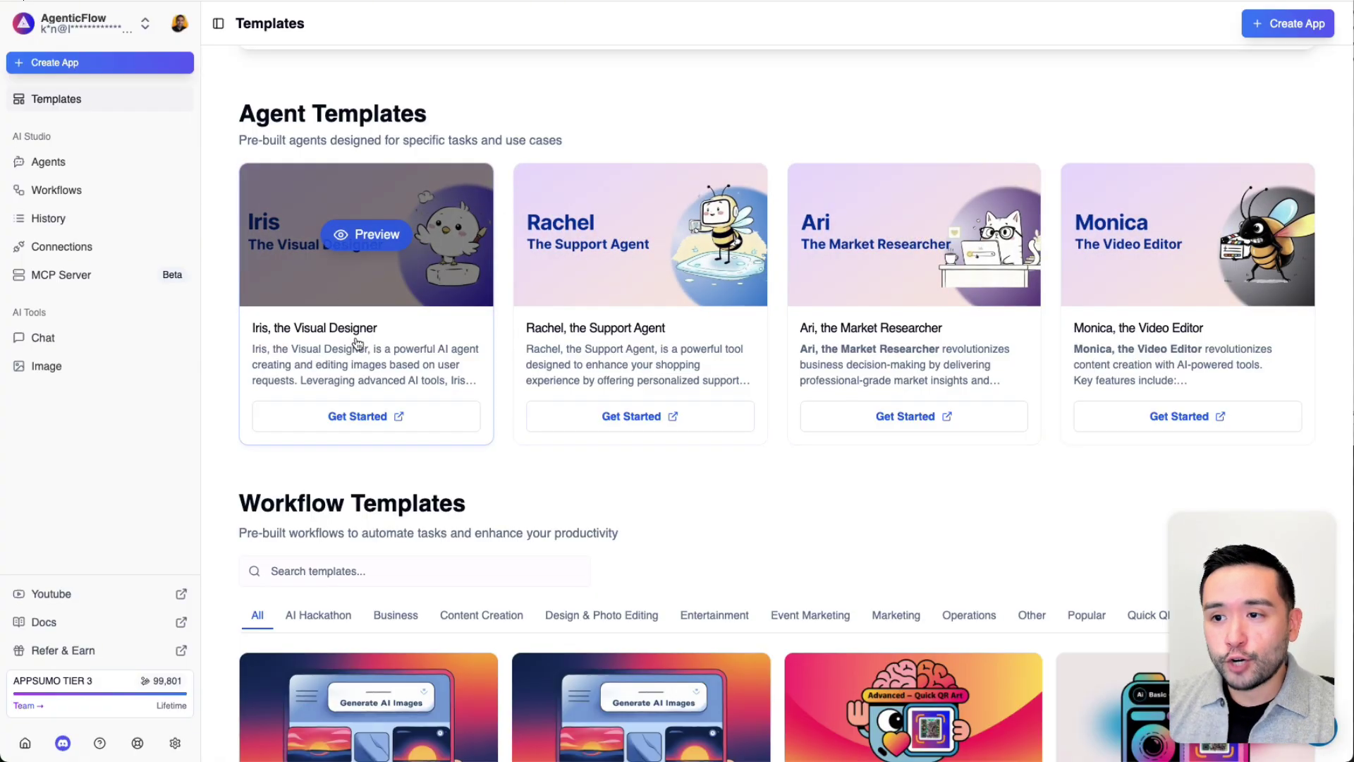
{"action": "mouse_move", "coordinate": [662, 303]}
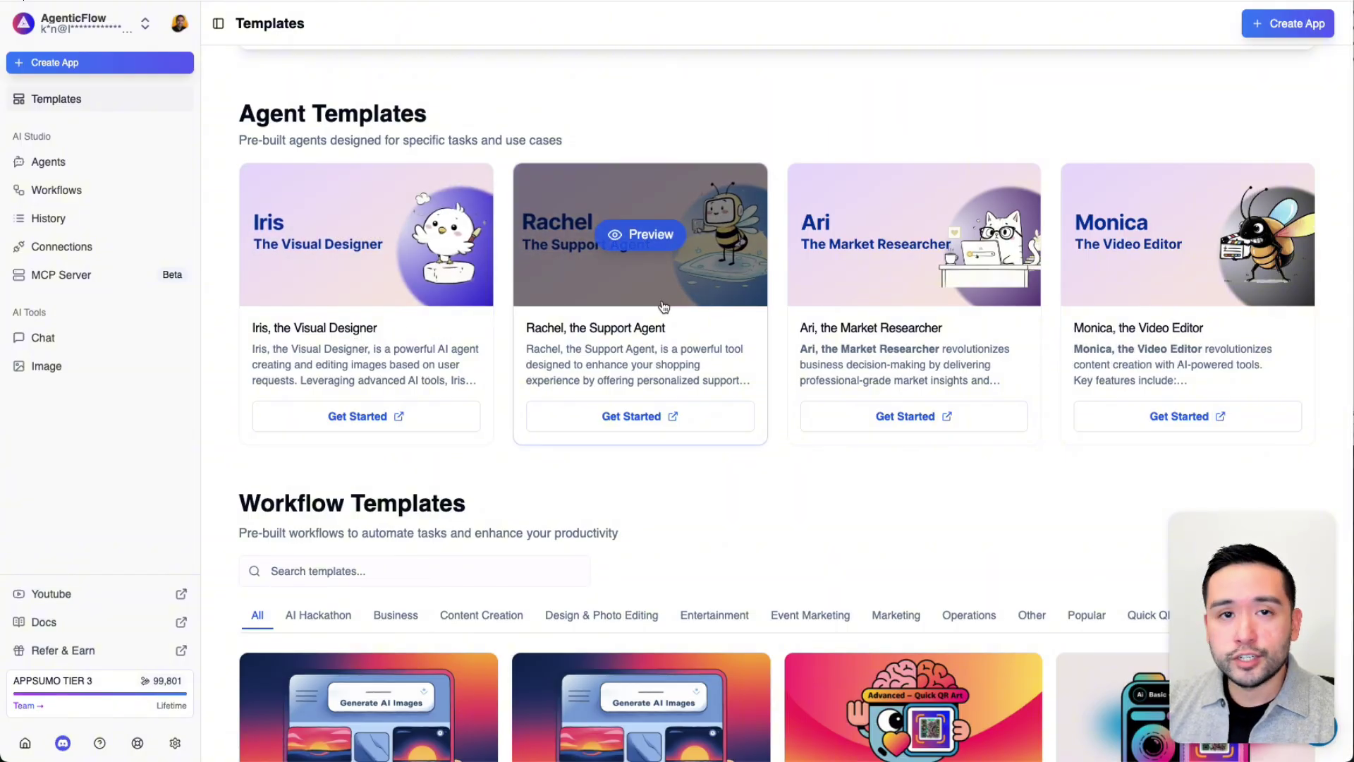
{"action": "mouse_move", "coordinate": [920, 324]}
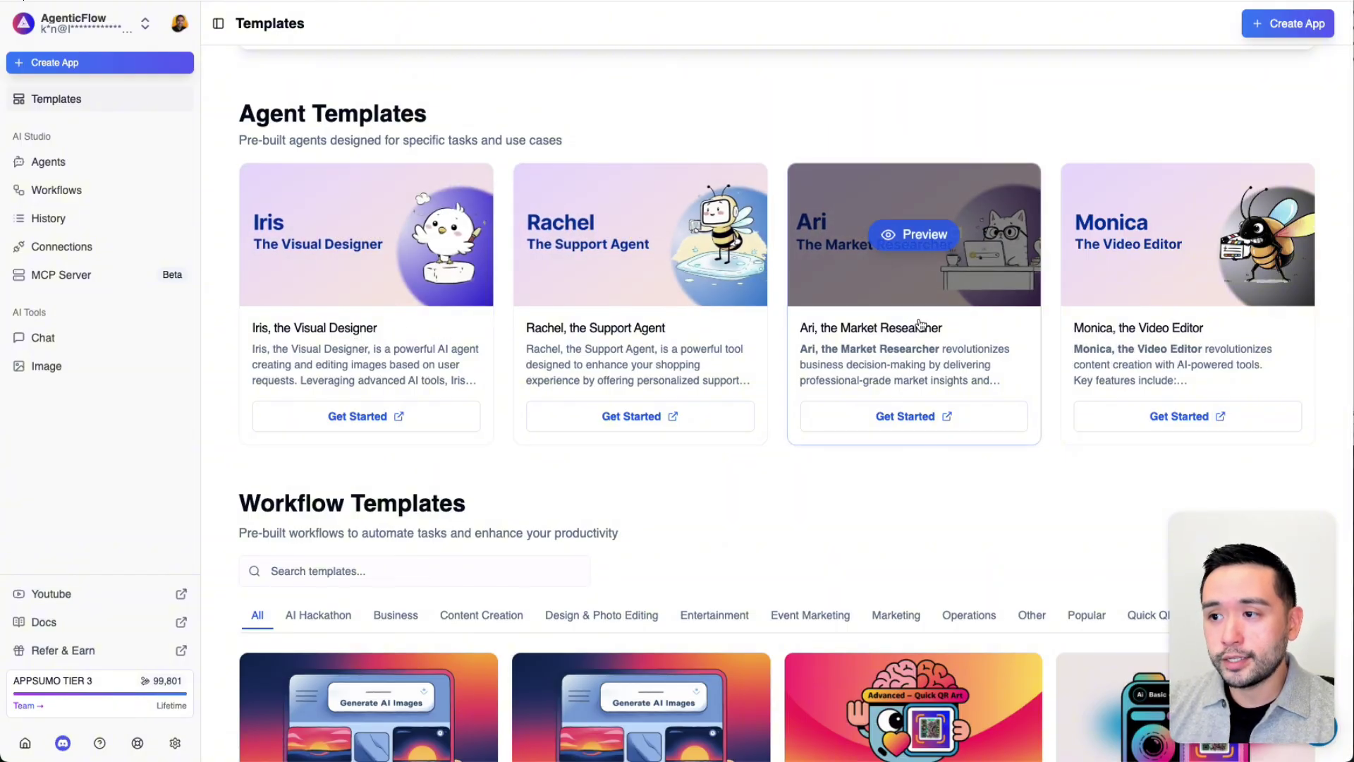
{"action": "mouse_move", "coordinate": [1149, 324]}
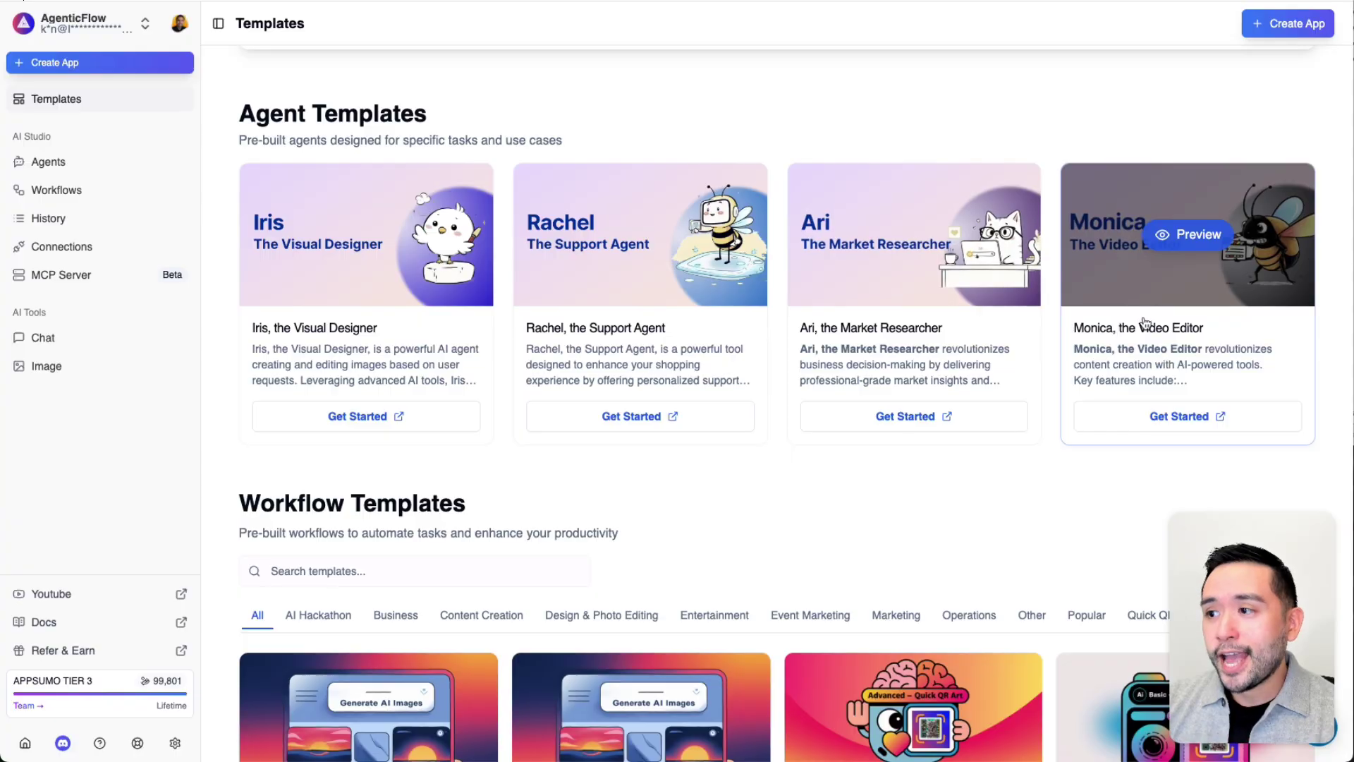
Step: Scroll through the Workflow Templates gallery, from Generate AI Images to Survey generator
{"action": "scroll", "coordinate": [1151, 331], "scroll_direction": "down", "scroll_amount": 1}
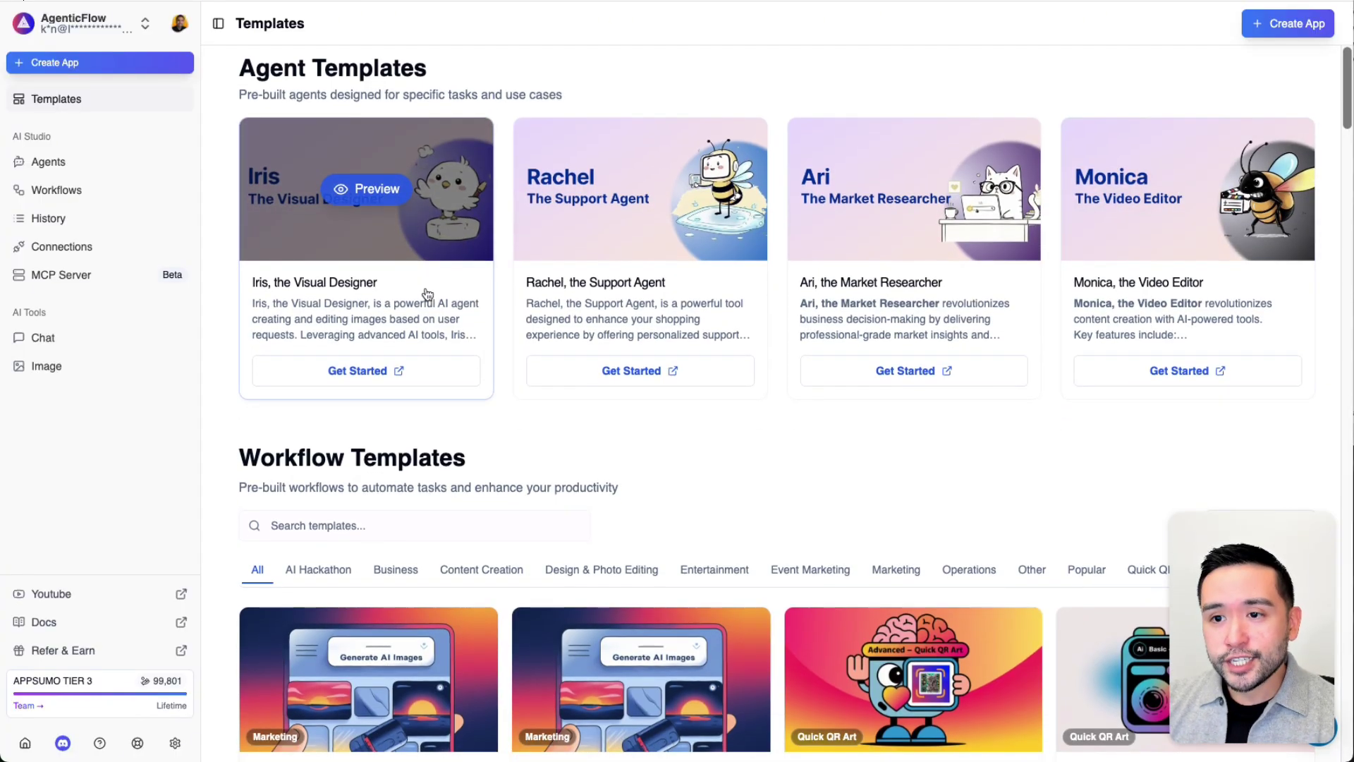
{"action": "scroll", "coordinate": [426, 293], "scroll_direction": "down", "scroll_amount": 5}
{"action": "scroll", "coordinate": [426, 290], "scroll_direction": "down", "scroll_amount": 2}
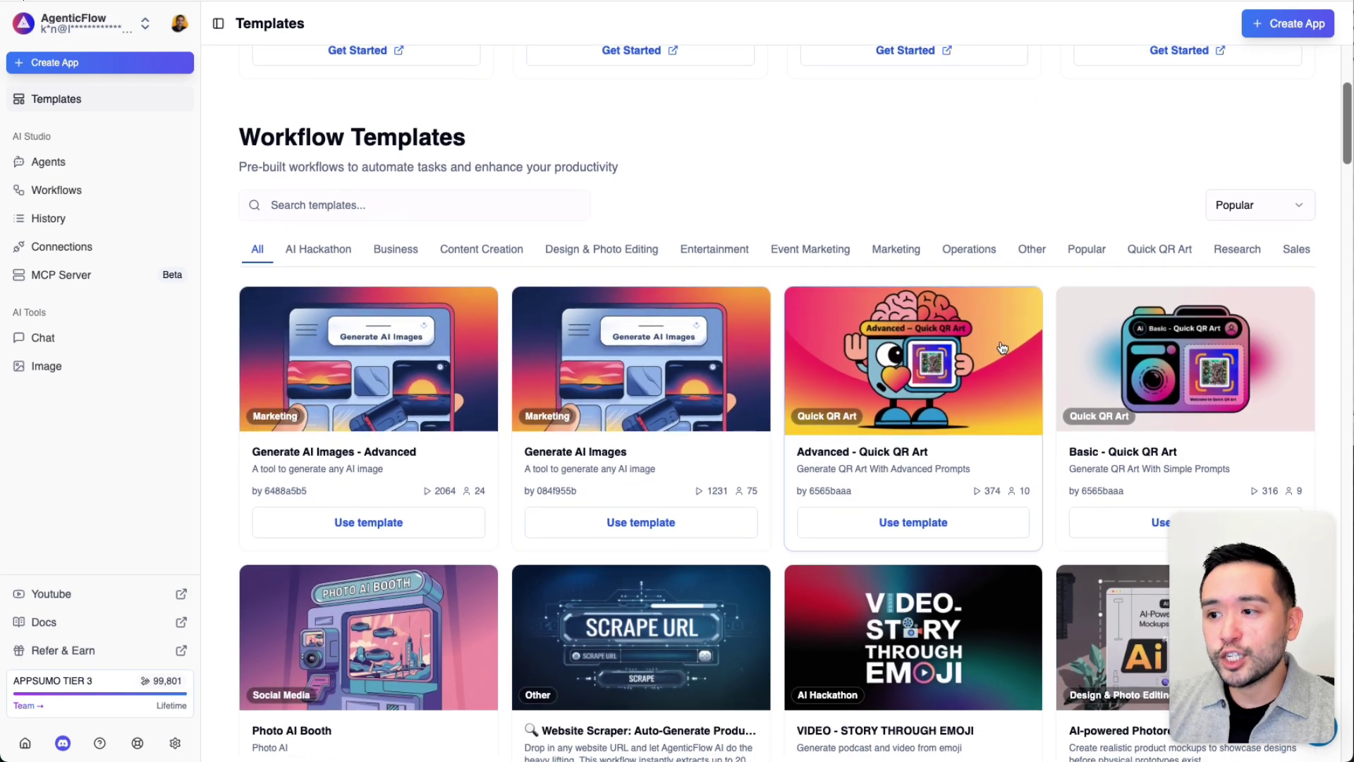
{"action": "scroll", "coordinate": [1003, 350], "scroll_direction": "down", "scroll_amount": 2}
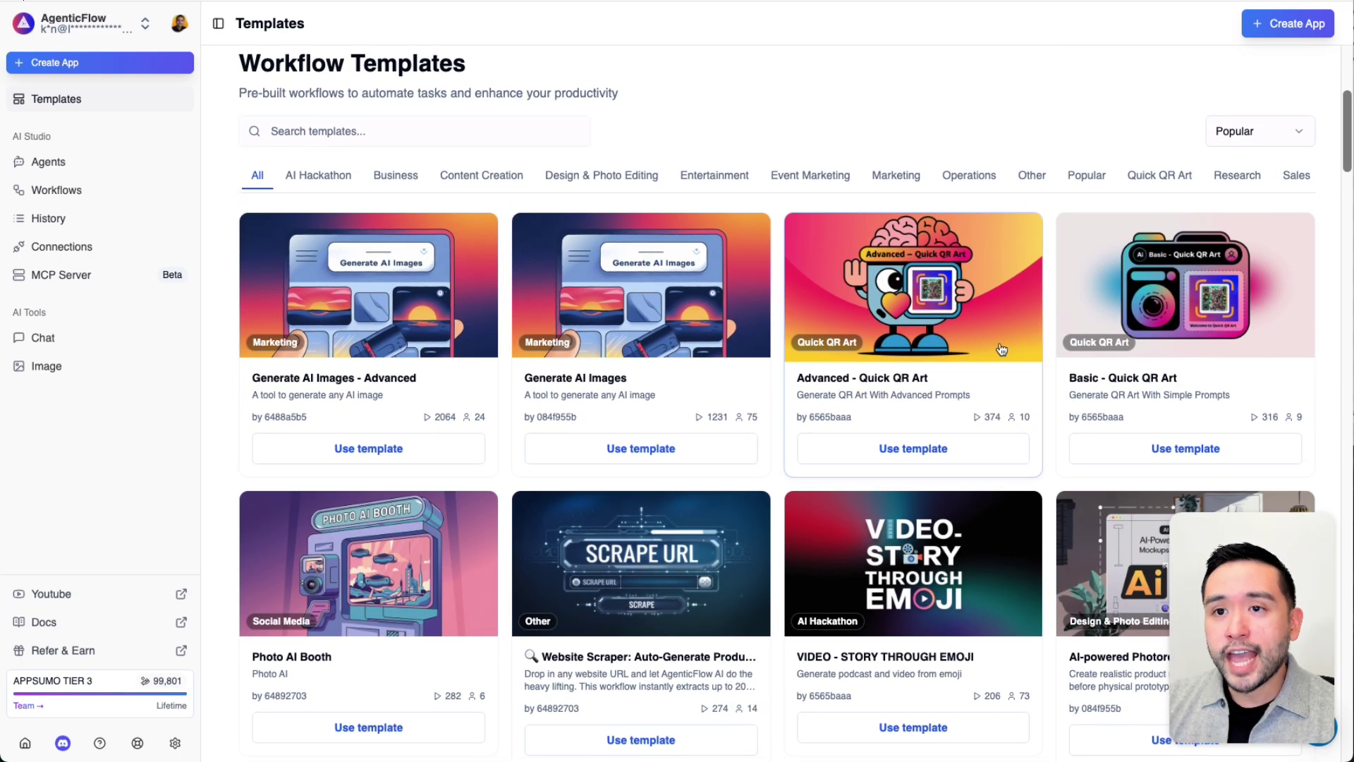
{"action": "scroll", "coordinate": [1002, 349], "scroll_direction": "down", "scroll_amount": 10}
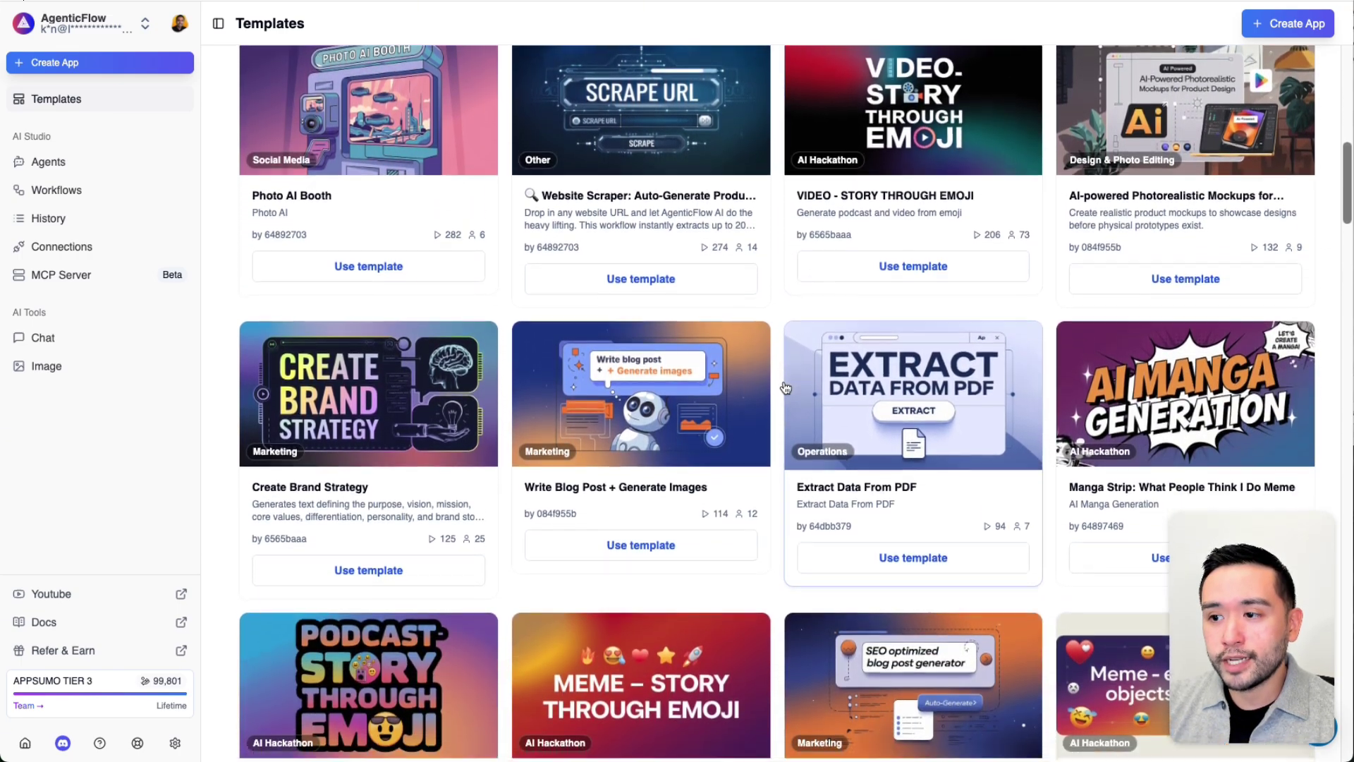
{"action": "scroll", "coordinate": [785, 387], "scroll_direction": "up", "scroll_amount": 10}
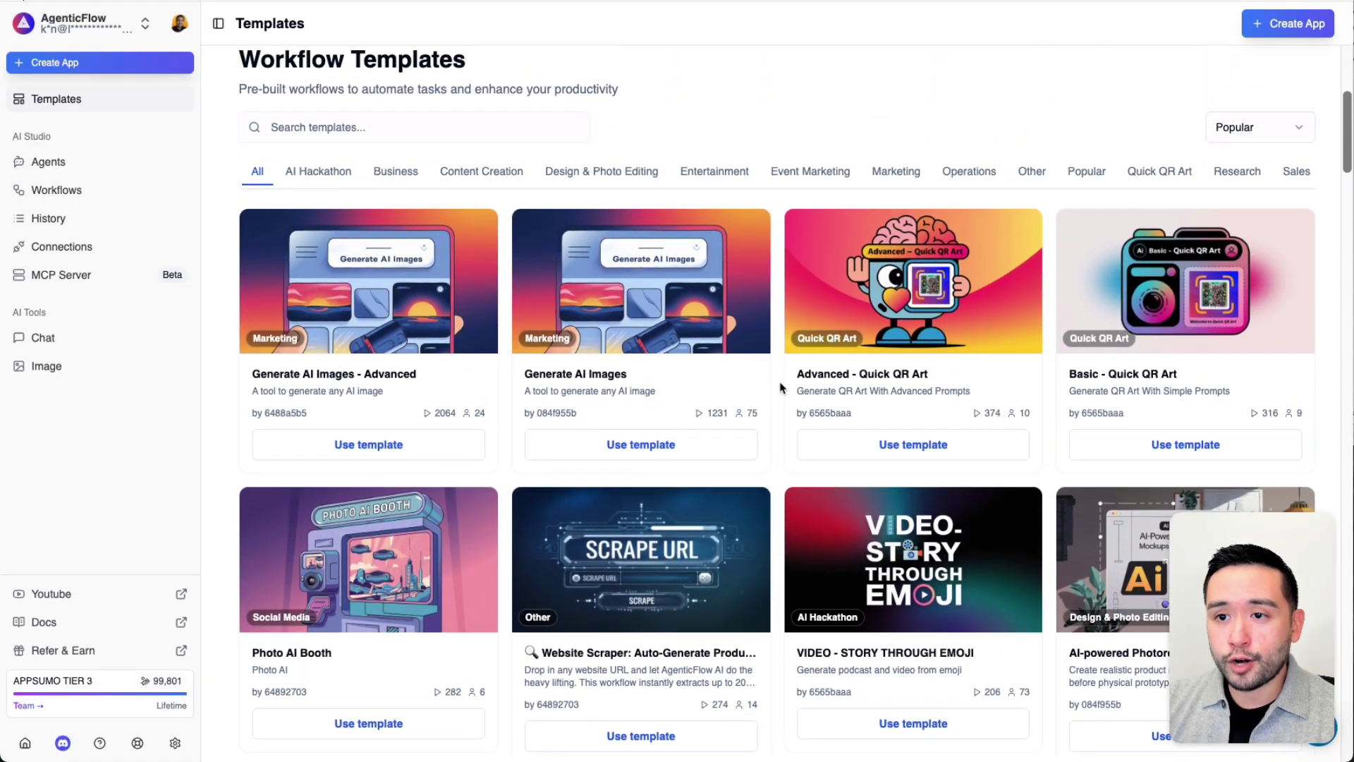
{"action": "scroll", "coordinate": [564, 303], "scroll_direction": "down", "scroll_amount": 3}
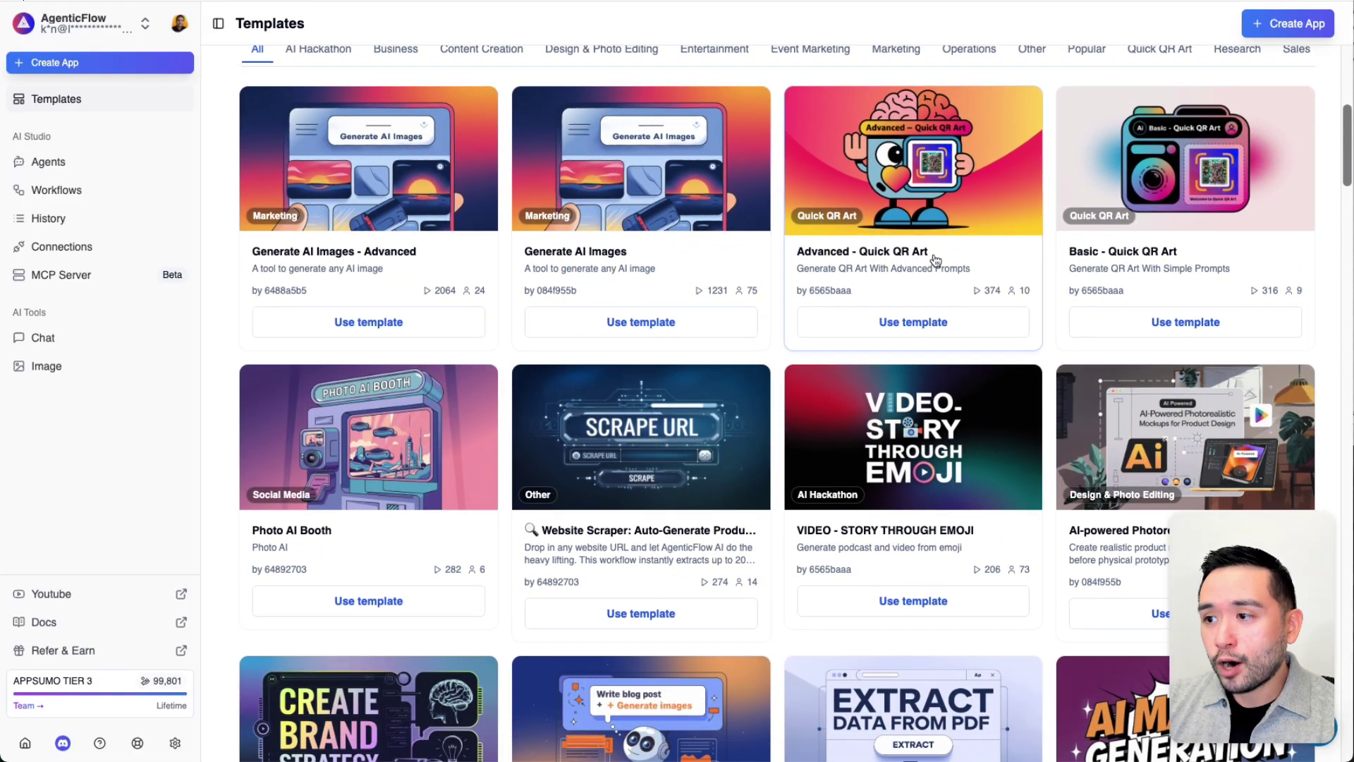
{"action": "scroll", "coordinate": [936, 260], "scroll_direction": "down", "scroll_amount": 6}
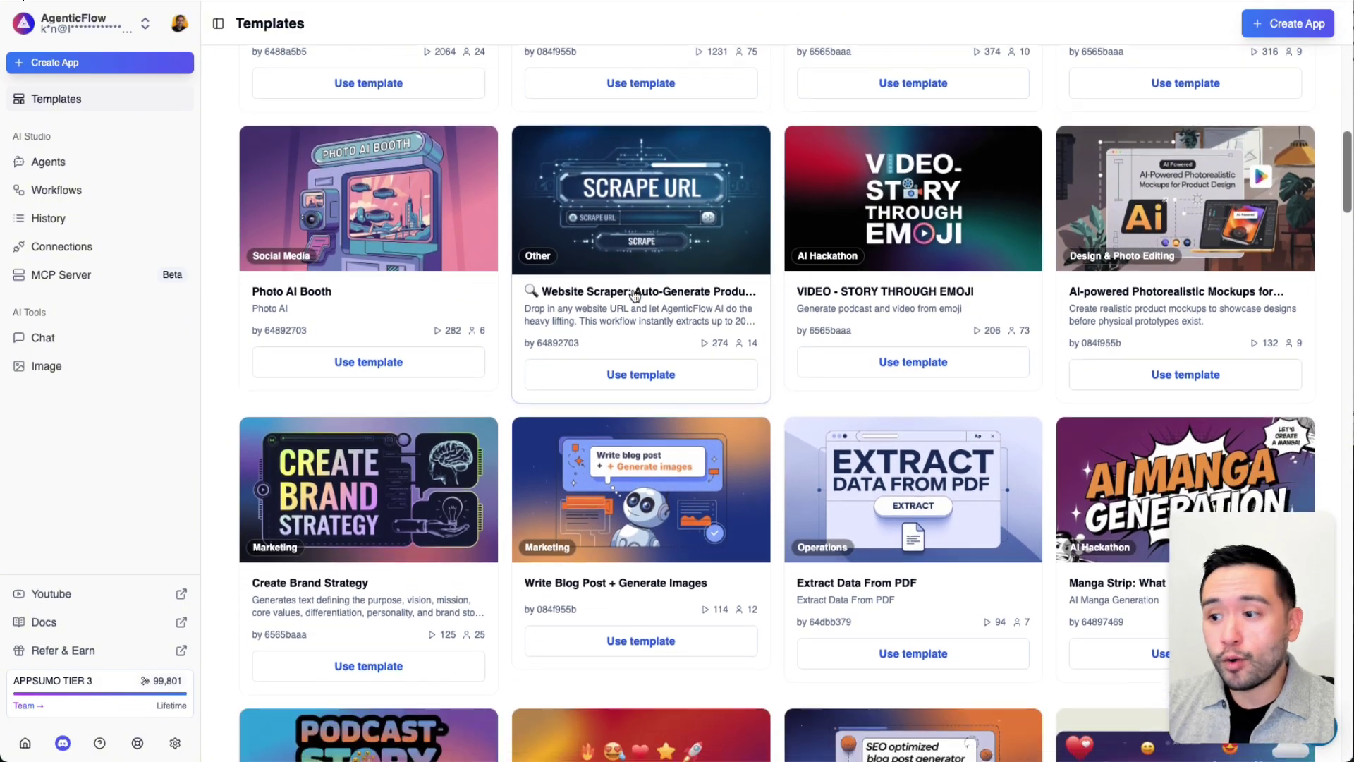
{"action": "scroll", "coordinate": [635, 295], "scroll_direction": "down", "scroll_amount": 8}
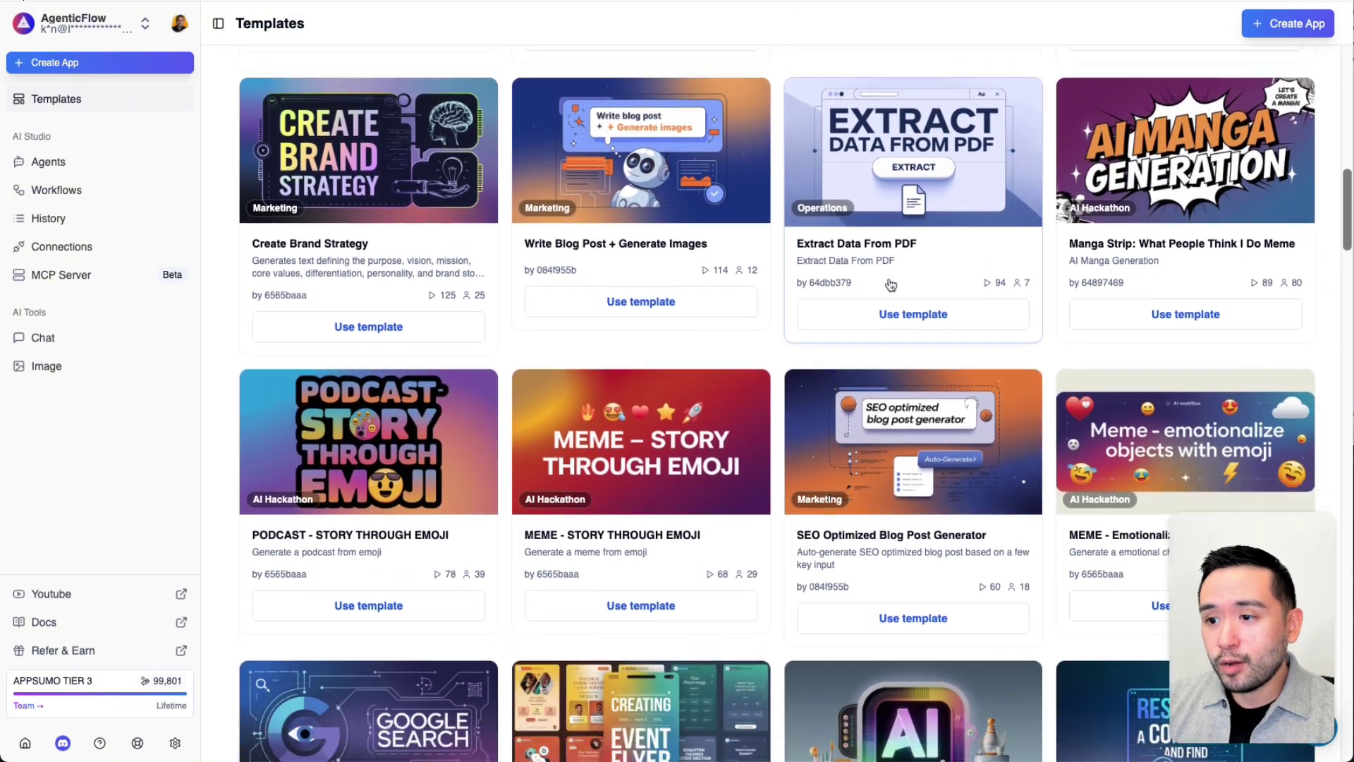
{"action": "scroll", "coordinate": [891, 284], "scroll_direction": "down", "scroll_amount": 20}
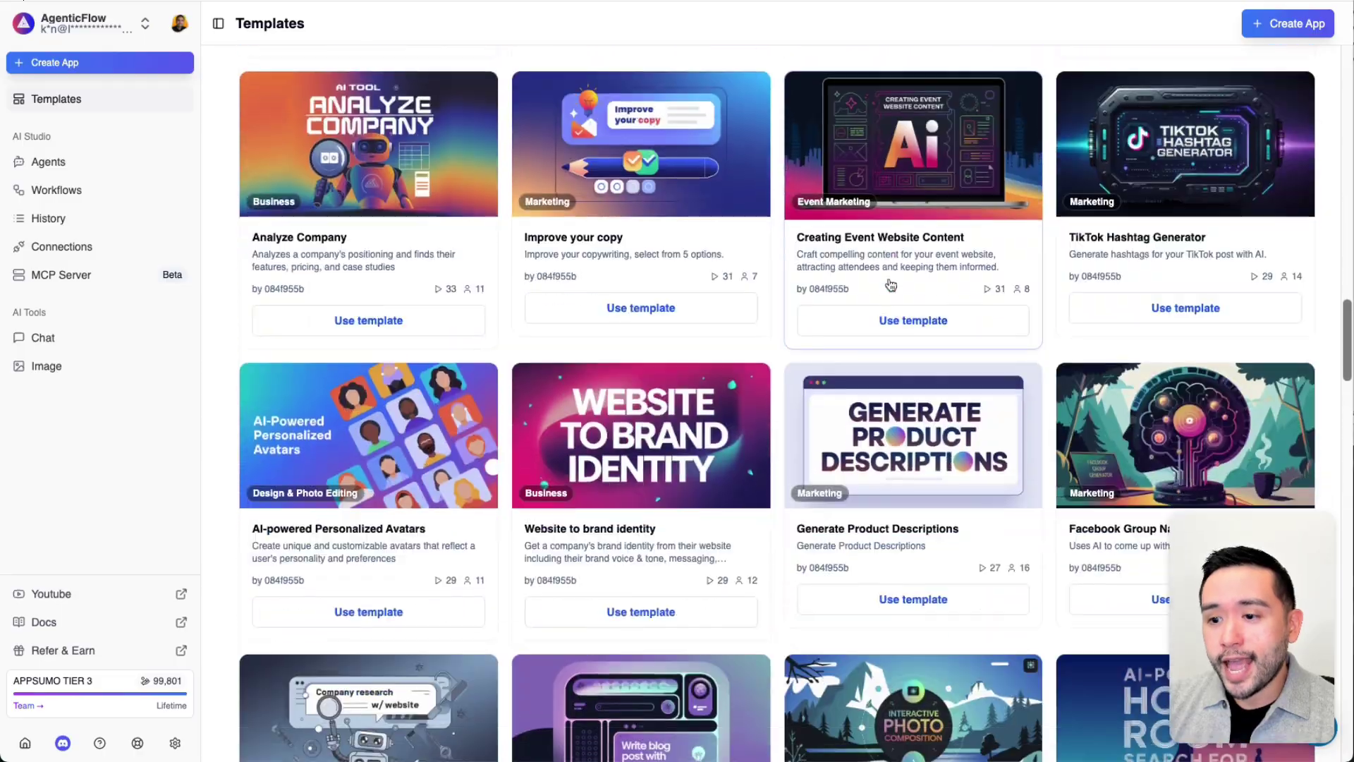
{"action": "scroll", "coordinate": [888, 284], "scroll_direction": "down", "scroll_amount": 14}
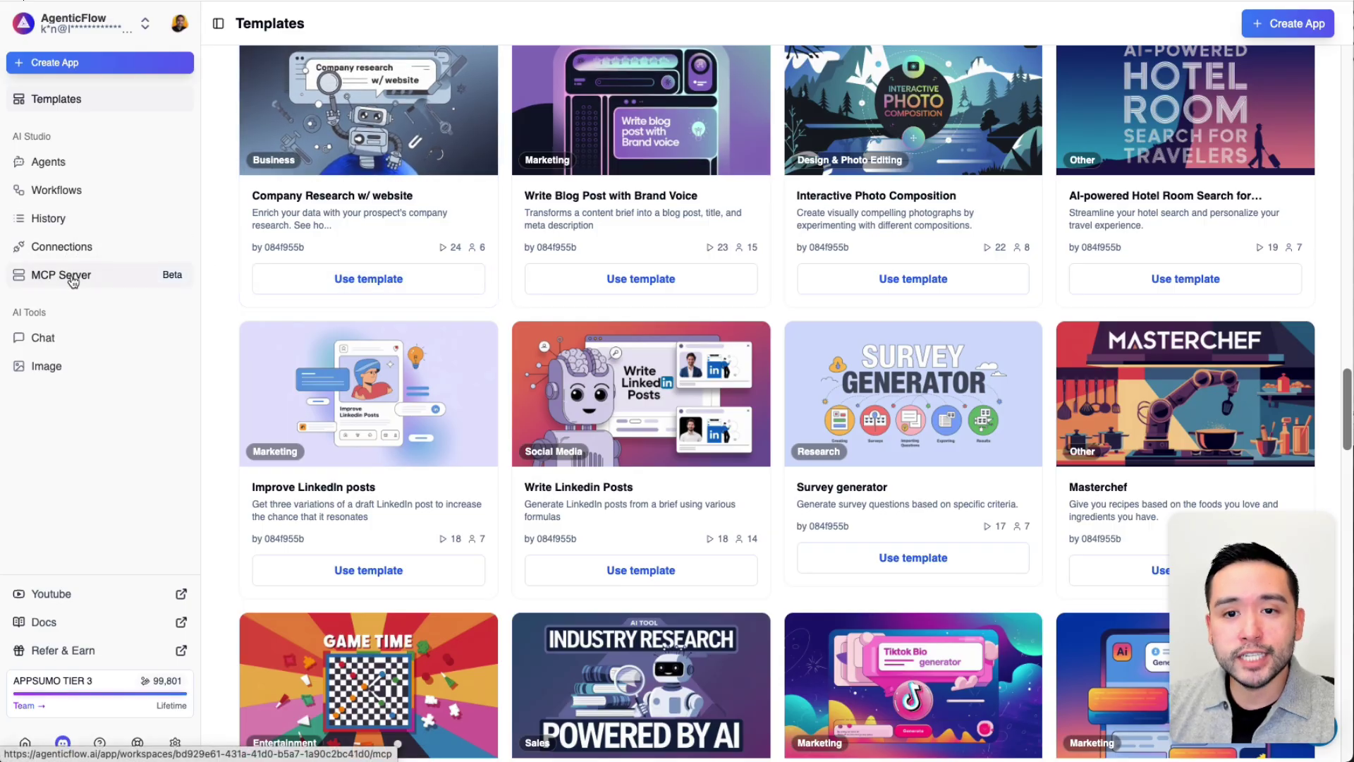
{"action": "left_click", "coordinate": [71, 247]}
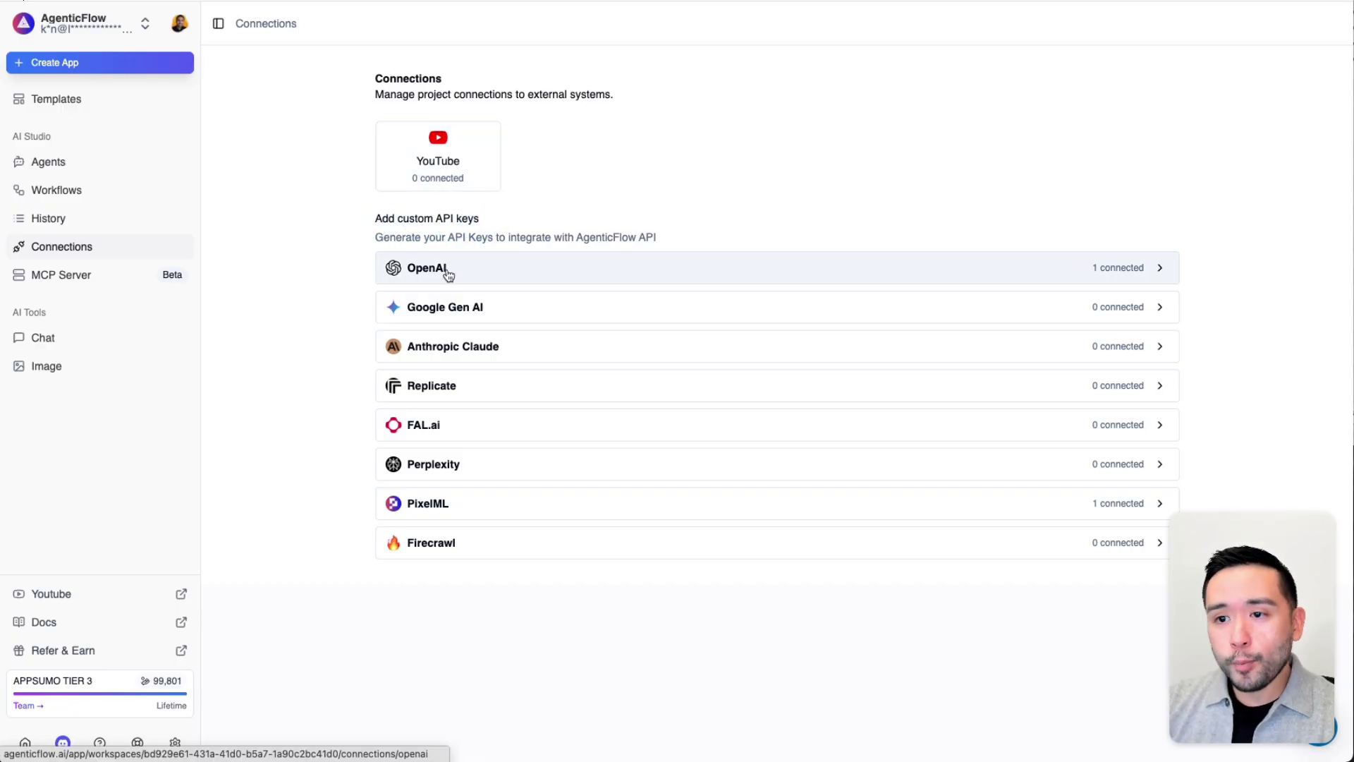
{"action": "scroll", "coordinate": [492, 357], "scroll_direction": "down", "scroll_amount": 1}
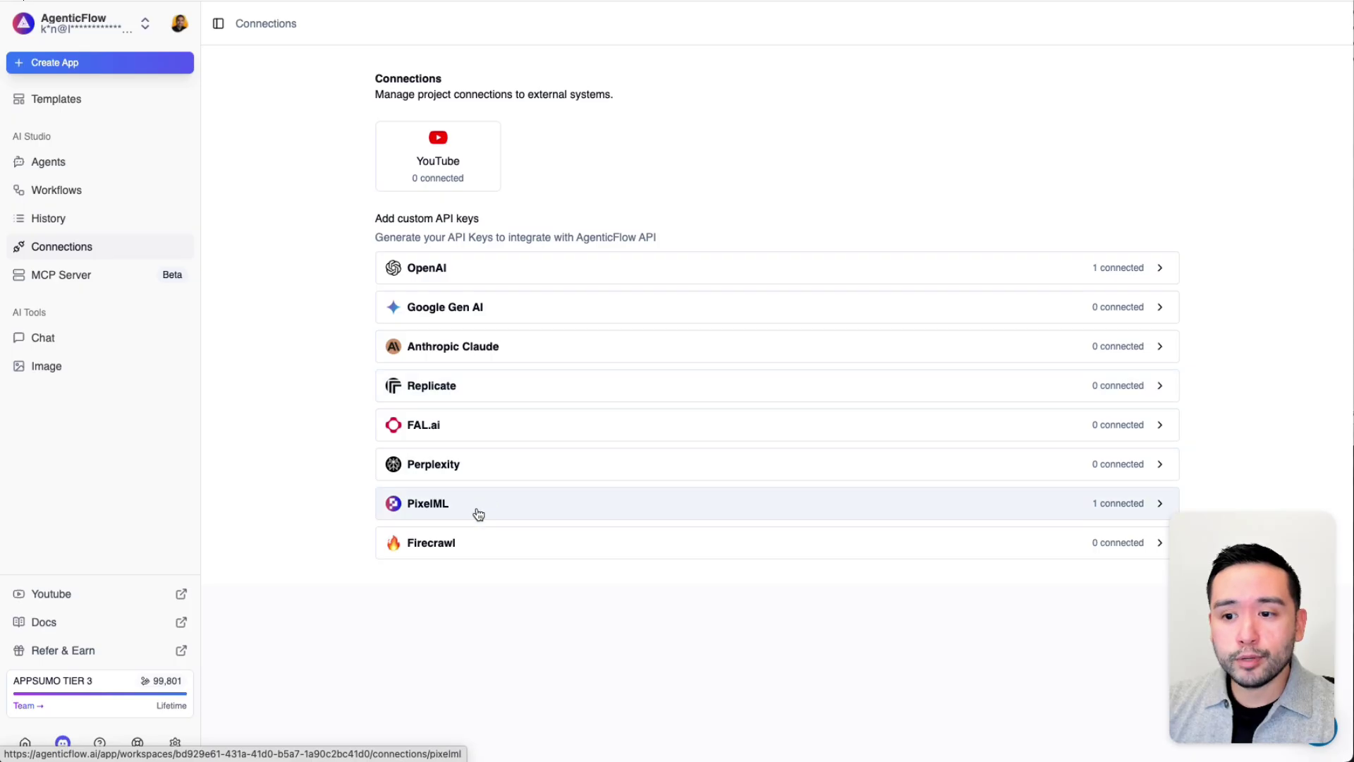
{"action": "left_click", "coordinate": [436, 513]}
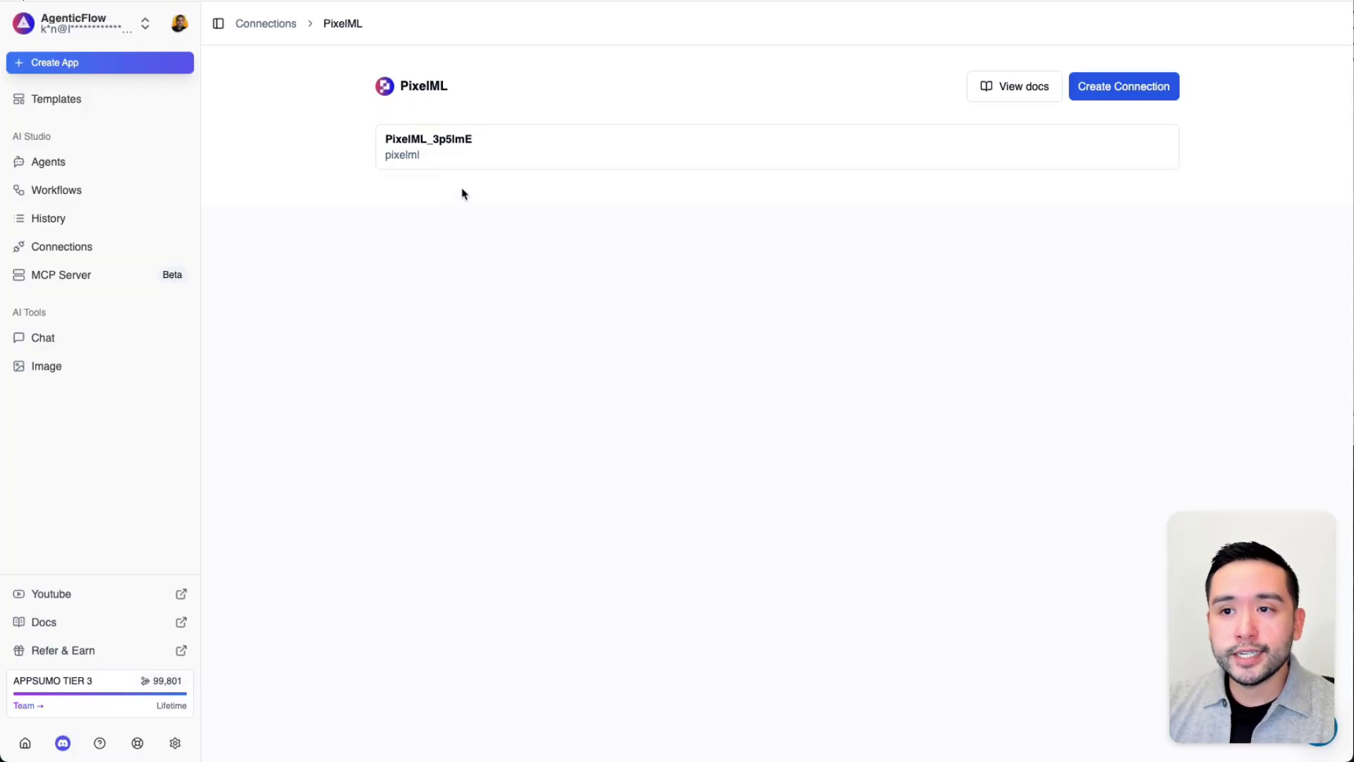
{"action": "left_click", "coordinate": [138, 252]}
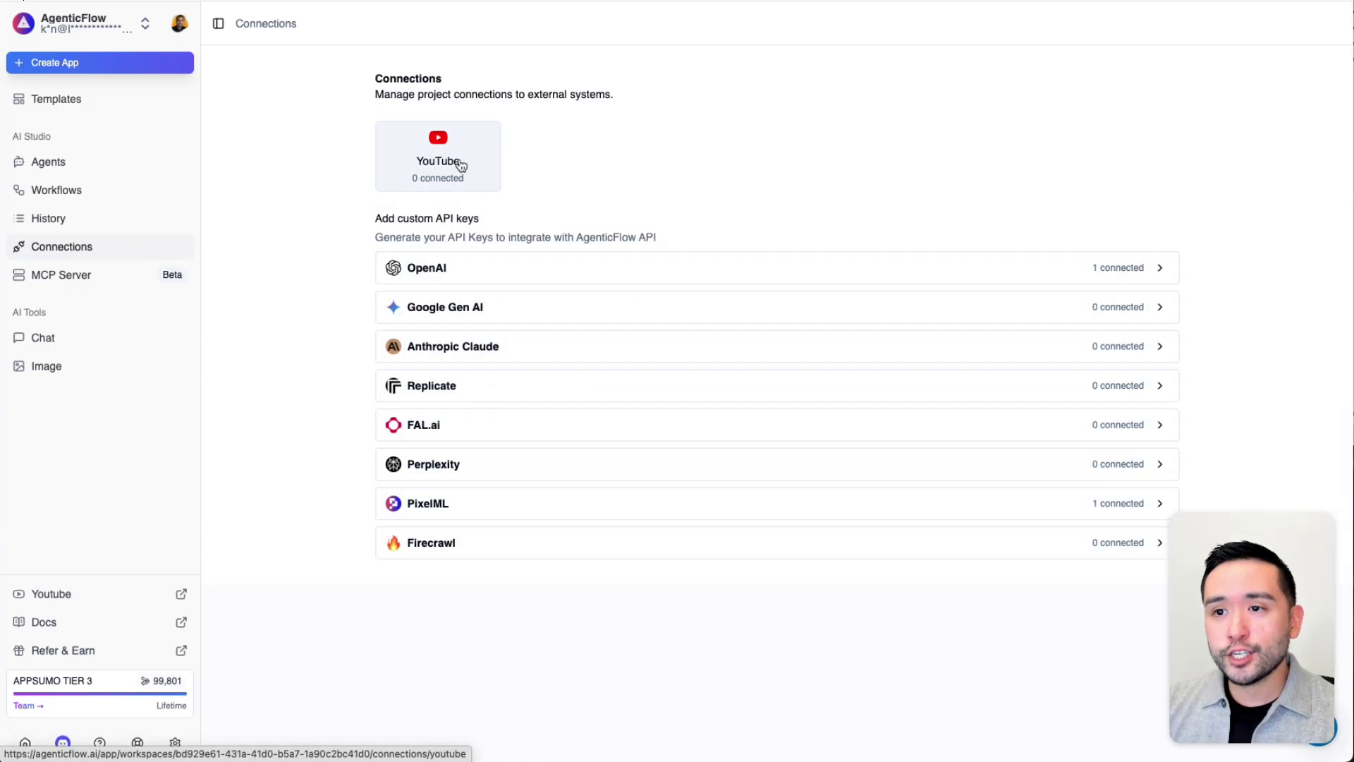
Step: Create a new YouTube connection named 'YouTube' and start connecting it
{"action": "left_click", "coordinate": [469, 164]}
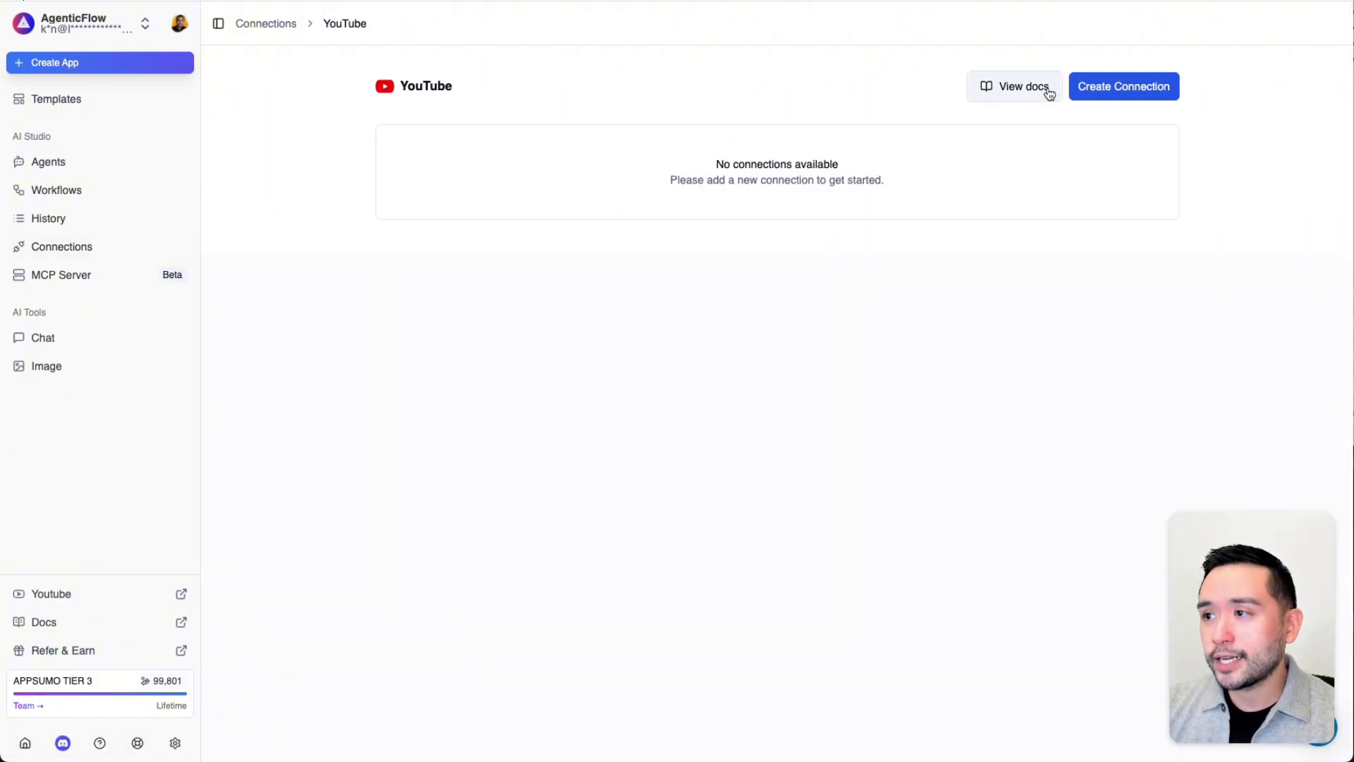
{"action": "left_click", "coordinate": [1103, 86]}
{"action": "type", "text": "YouTube"}
{"action": "left_click", "coordinate": [693, 420]}
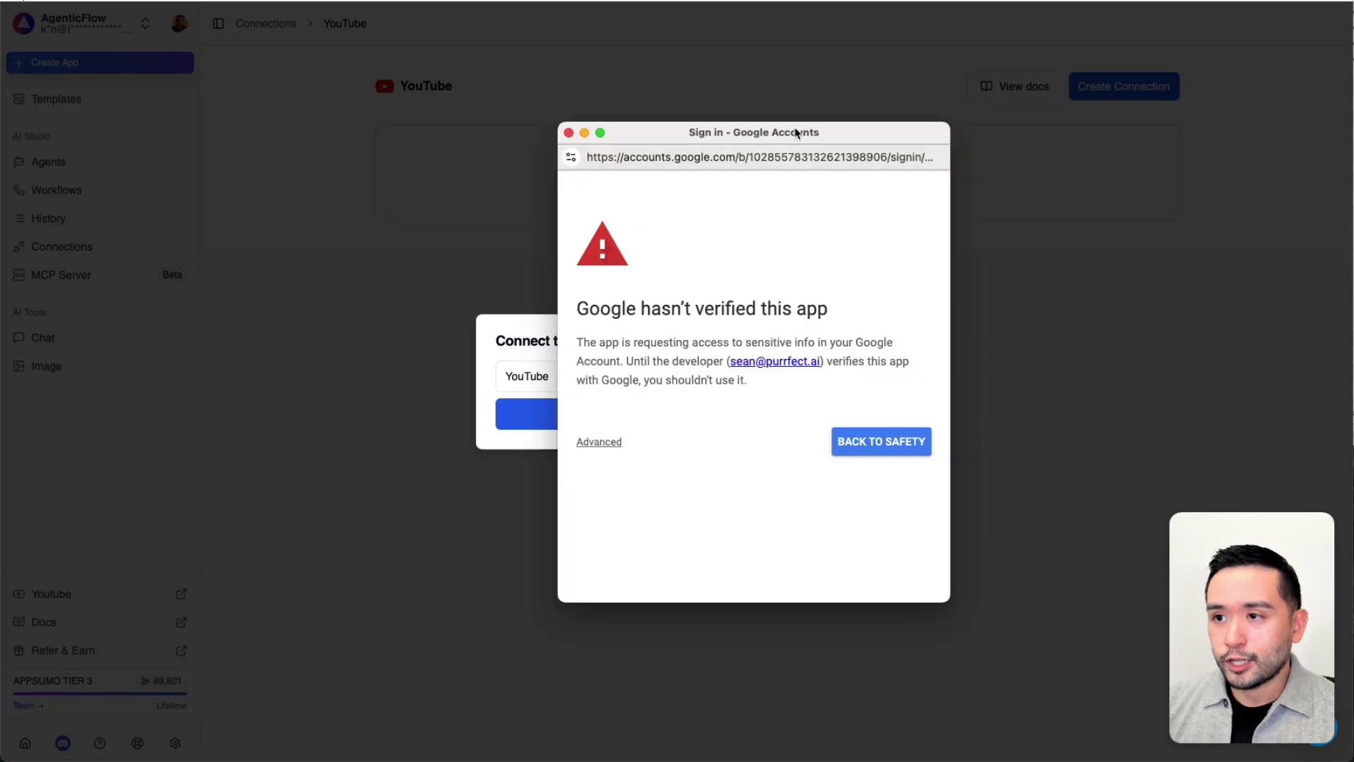
Step: Get past Google's unverified-app warning and approve YouTube access for AgenticFlow AI
{"action": "left_click_drag", "start_coordinate": [852, 140], "coordinate": [771, 131]}
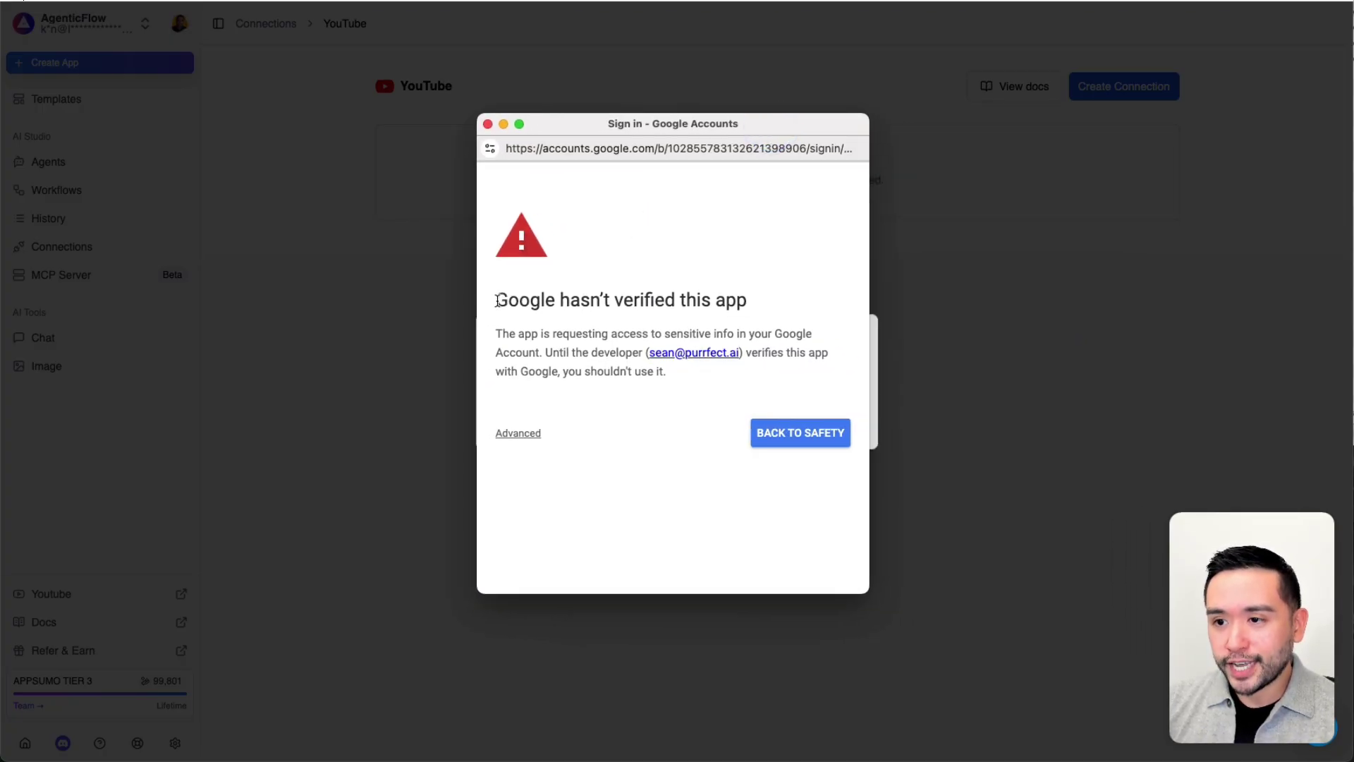
{"action": "left_click_drag", "start_coordinate": [498, 300], "coordinate": [721, 301]}
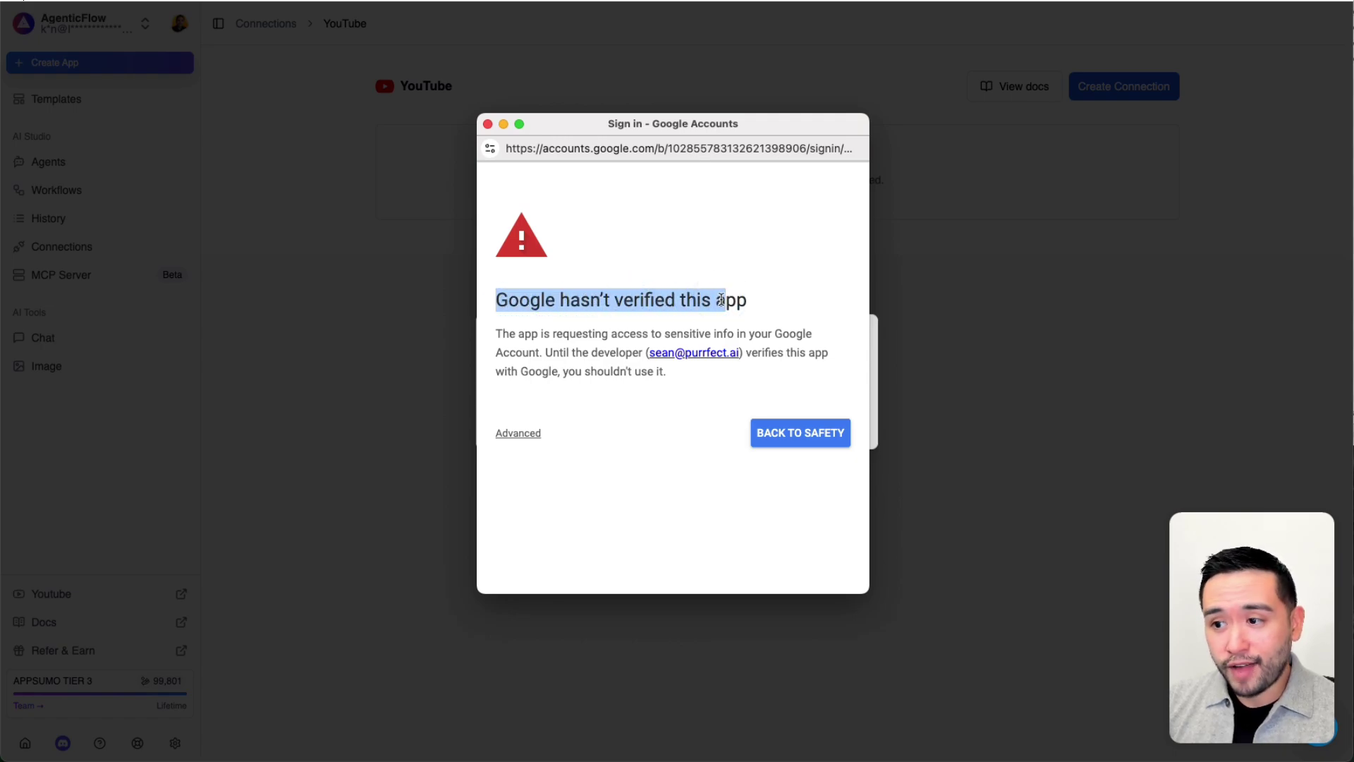
{"action": "left_click", "coordinate": [531, 436]}
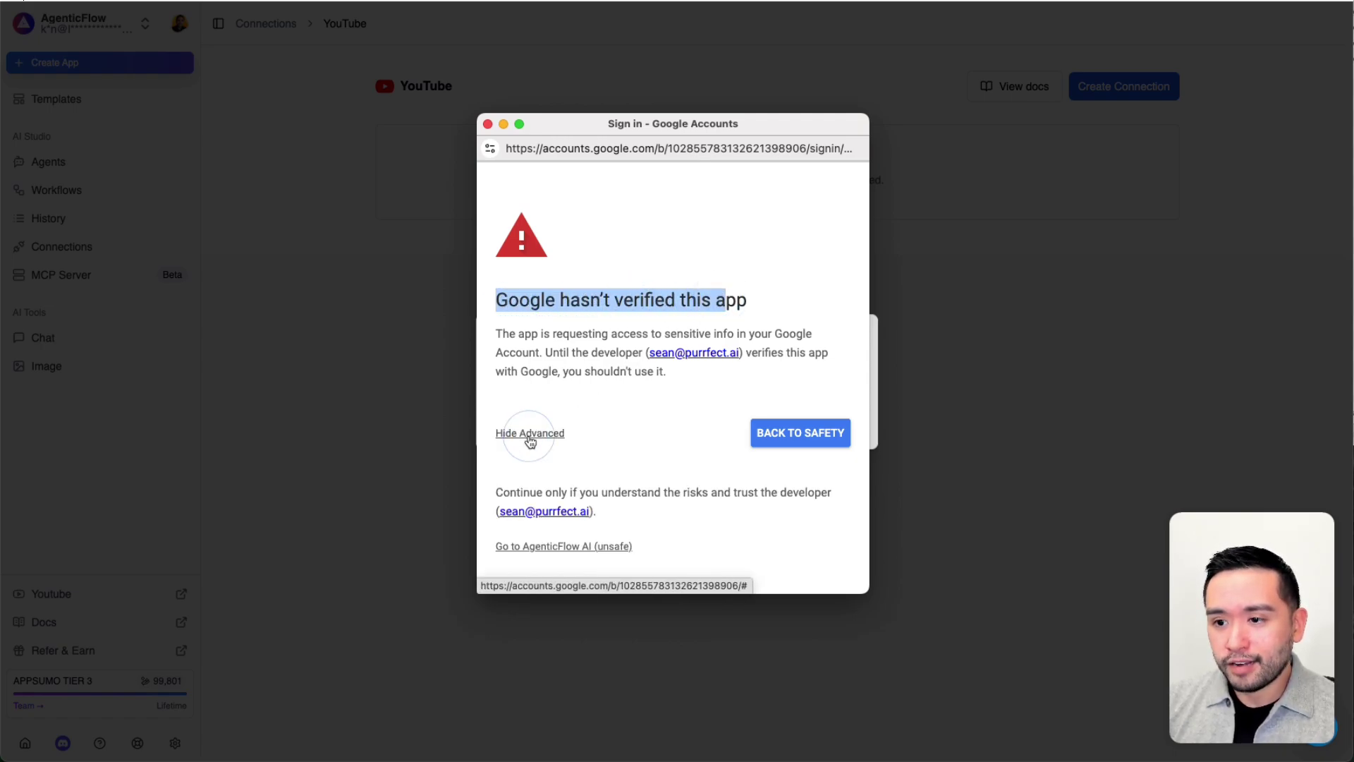
{"action": "scroll", "coordinate": [530, 444], "scroll_direction": "down", "scroll_amount": 1}
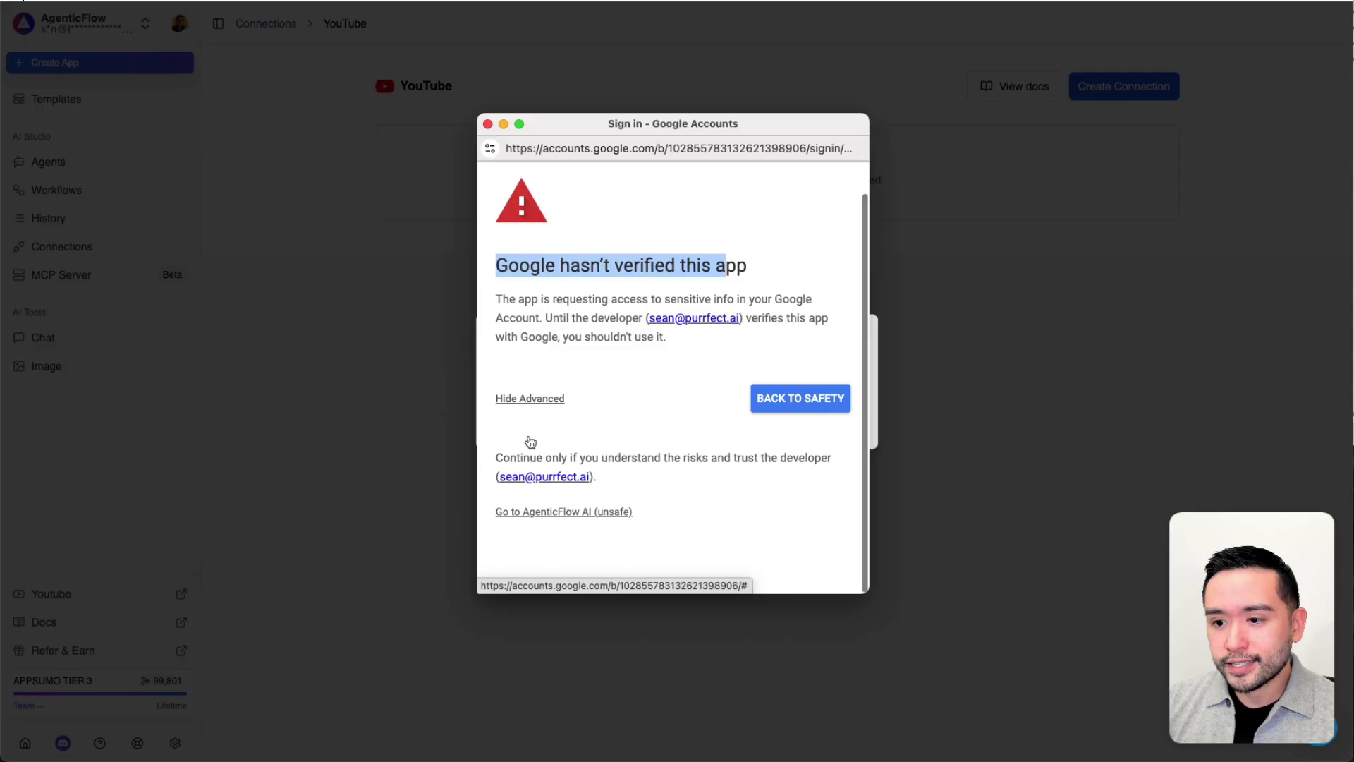
{"action": "left_click", "coordinate": [559, 522]}
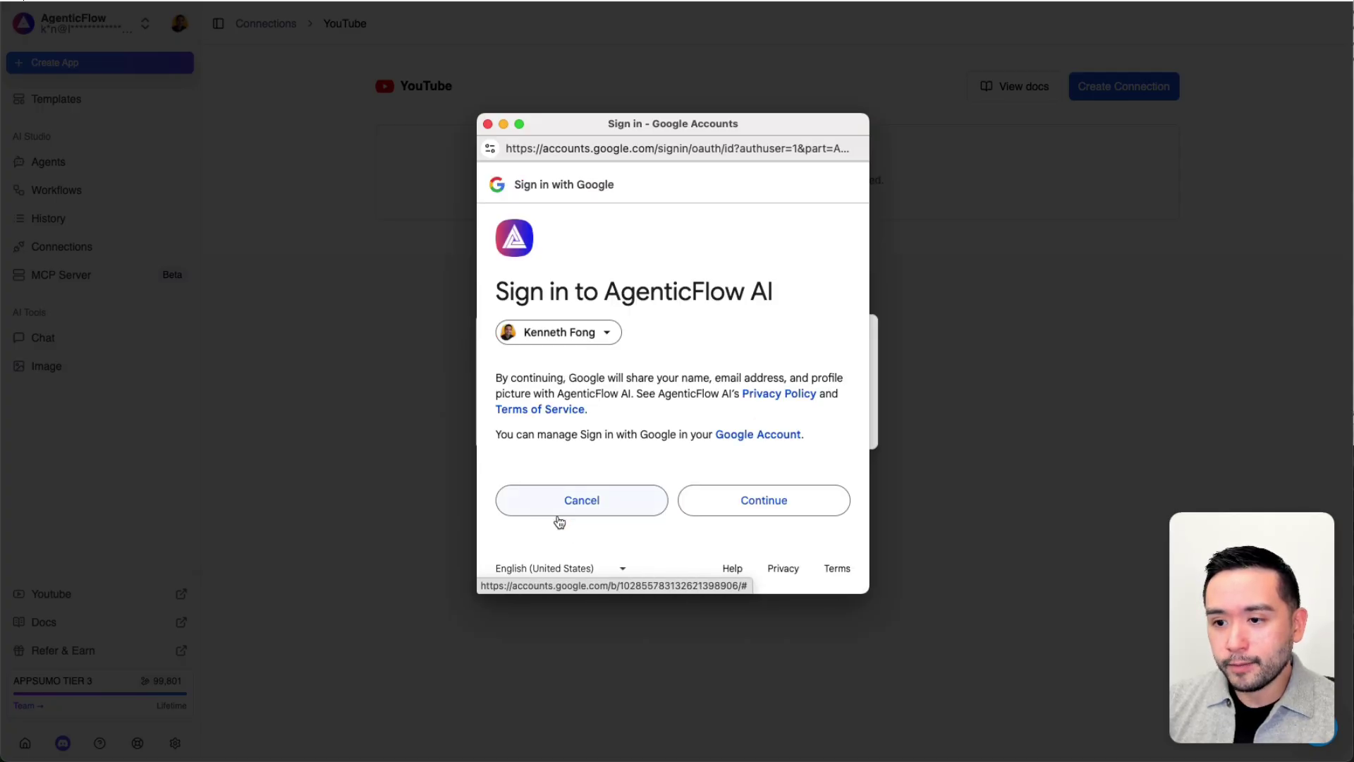
{"action": "left_click", "coordinate": [716, 508]}
{"action": "left_click", "coordinate": [841, 455]}
{"action": "scroll", "coordinate": [835, 462], "scroll_direction": "down", "scroll_amount": 1}
{"action": "scroll", "coordinate": [825, 462], "scroll_direction": "down", "scroll_amount": 5}
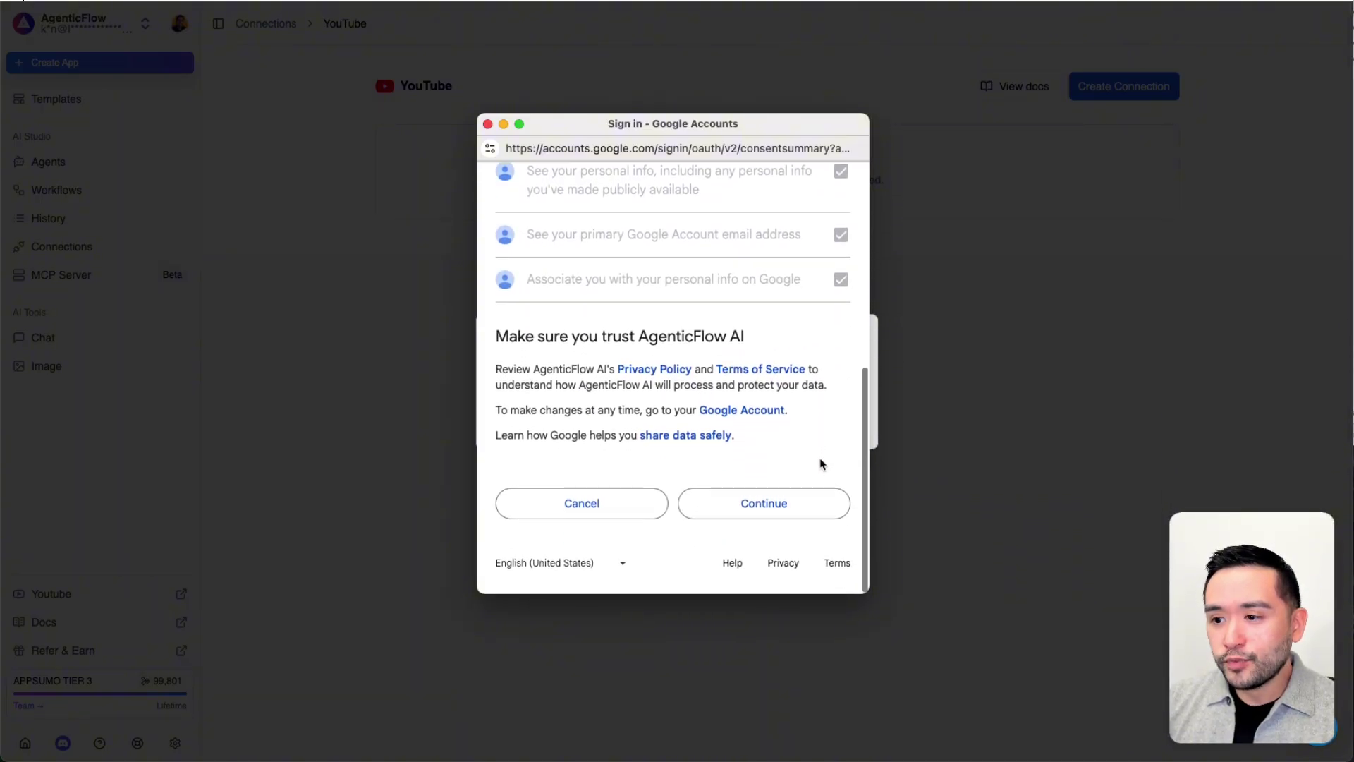
{"action": "left_click", "coordinate": [762, 509]}
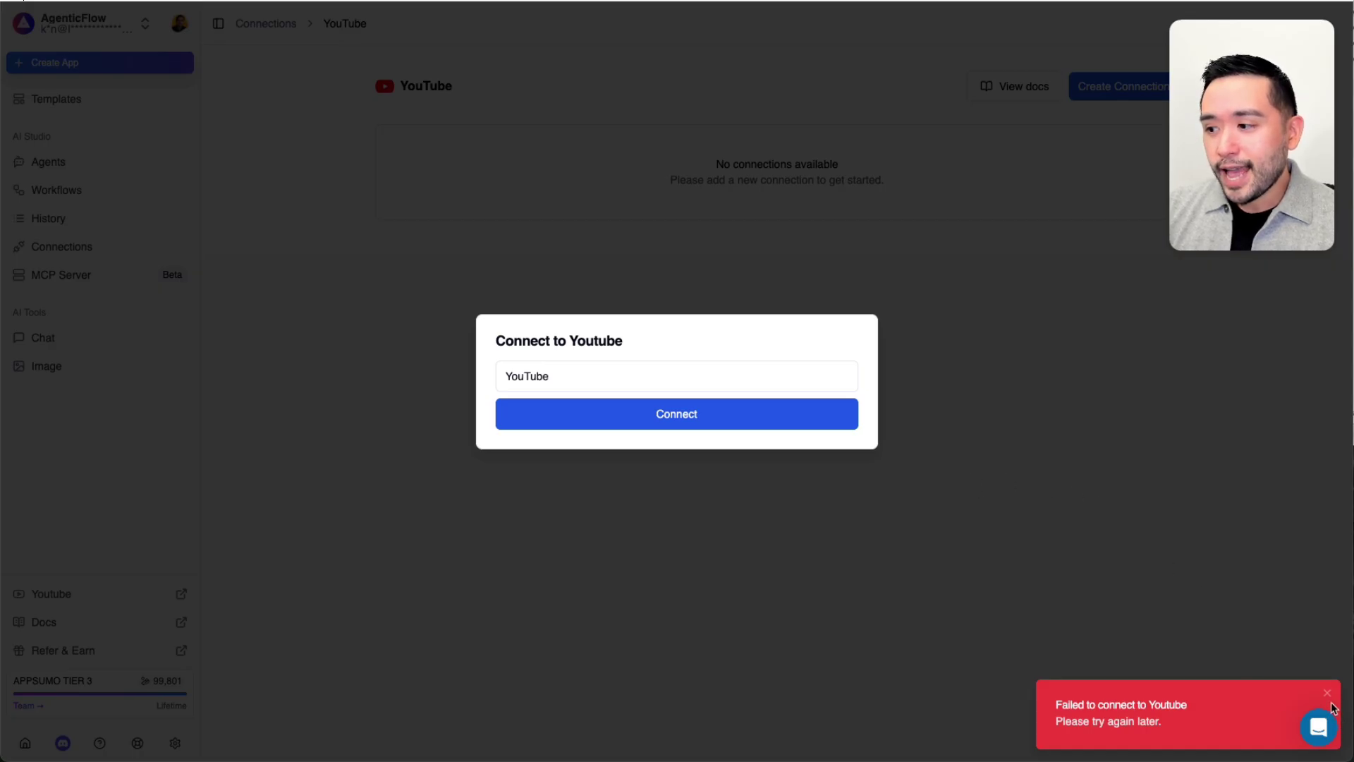
Step: Dismiss the failed connection dialog and view the four connected MCP servers
{"action": "left_click", "coordinate": [1113, 579]}
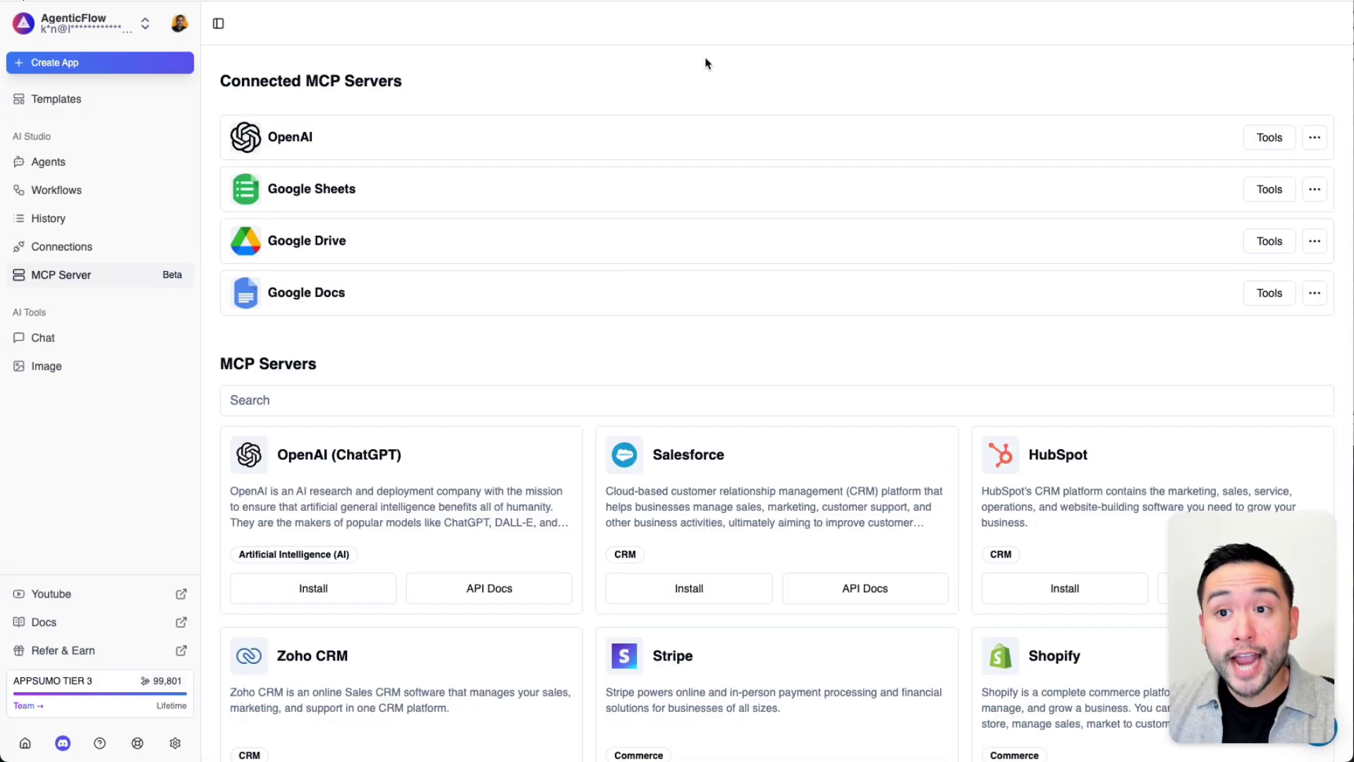
{"action": "scroll", "coordinate": [712, 67], "scroll_direction": "down", "scroll_amount": 3}
{"action": "scroll", "coordinate": [716, 73], "scroll_direction": "down", "scroll_amount": 3}
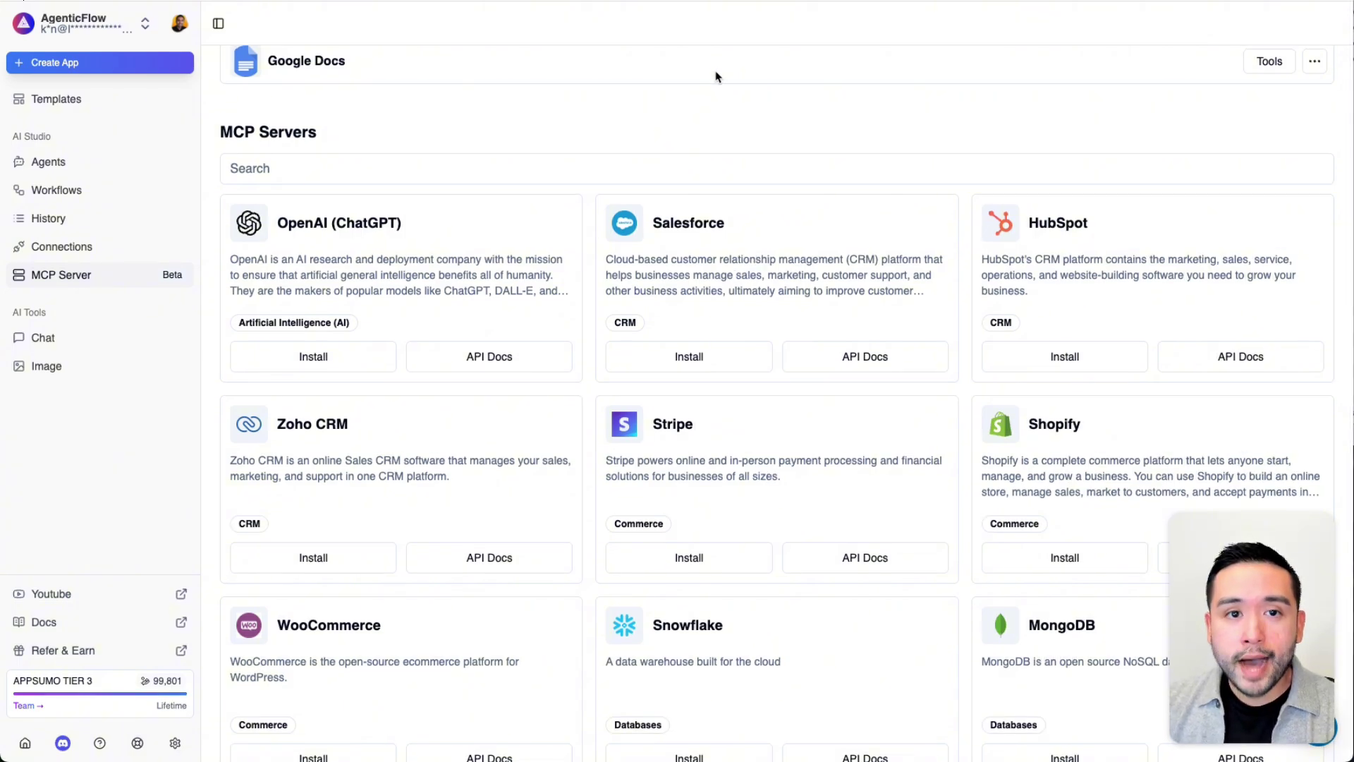
{"action": "scroll", "coordinate": [716, 76], "scroll_direction": "down", "scroll_amount": 1}
{"action": "scroll", "coordinate": [716, 71], "scroll_direction": "down", "scroll_amount": 1}
{"action": "scroll", "coordinate": [717, 71], "scroll_direction": "down", "scroll_amount": 1}
{"action": "scroll", "coordinate": [717, 77], "scroll_direction": "down", "scroll_amount": 1}
{"action": "scroll", "coordinate": [681, 113], "scroll_direction": "down", "scroll_amount": 2}
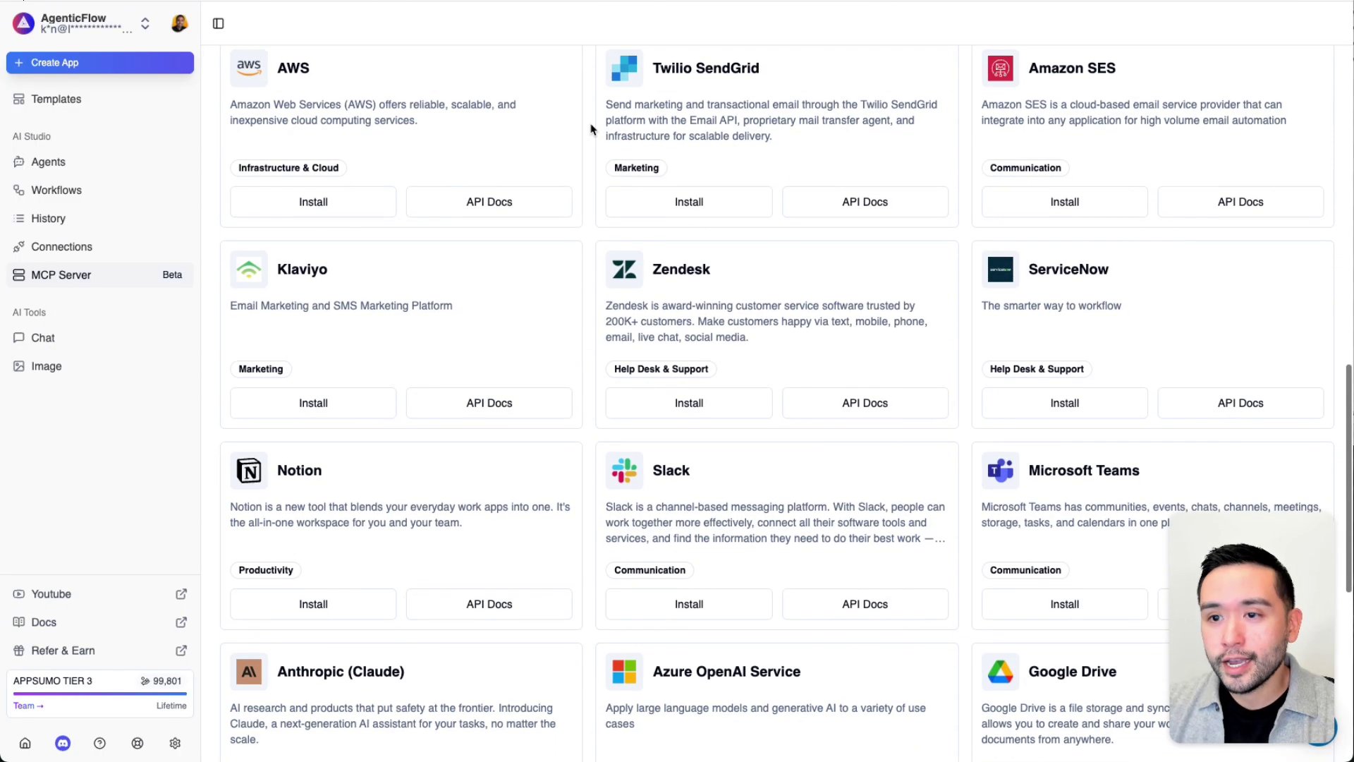
Step: Scroll through the catalogue of installable MCP servers
{"action": "scroll", "coordinate": [508, 247], "scroll_direction": "down", "scroll_amount": 10}
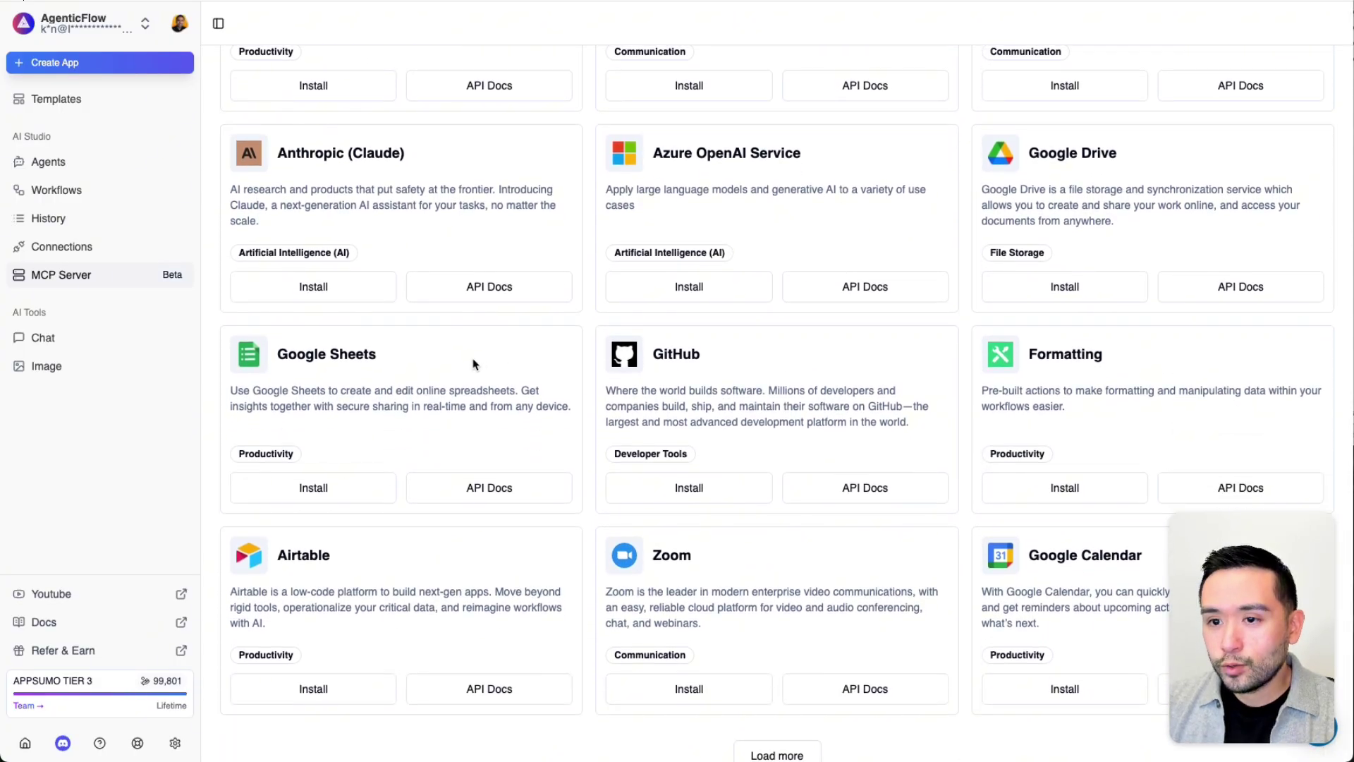
{"action": "scroll", "coordinate": [600, 385], "scroll_direction": "down", "scroll_amount": 1}
{"action": "scroll", "coordinate": [829, 554], "scroll_direction": "down", "scroll_amount": 7}
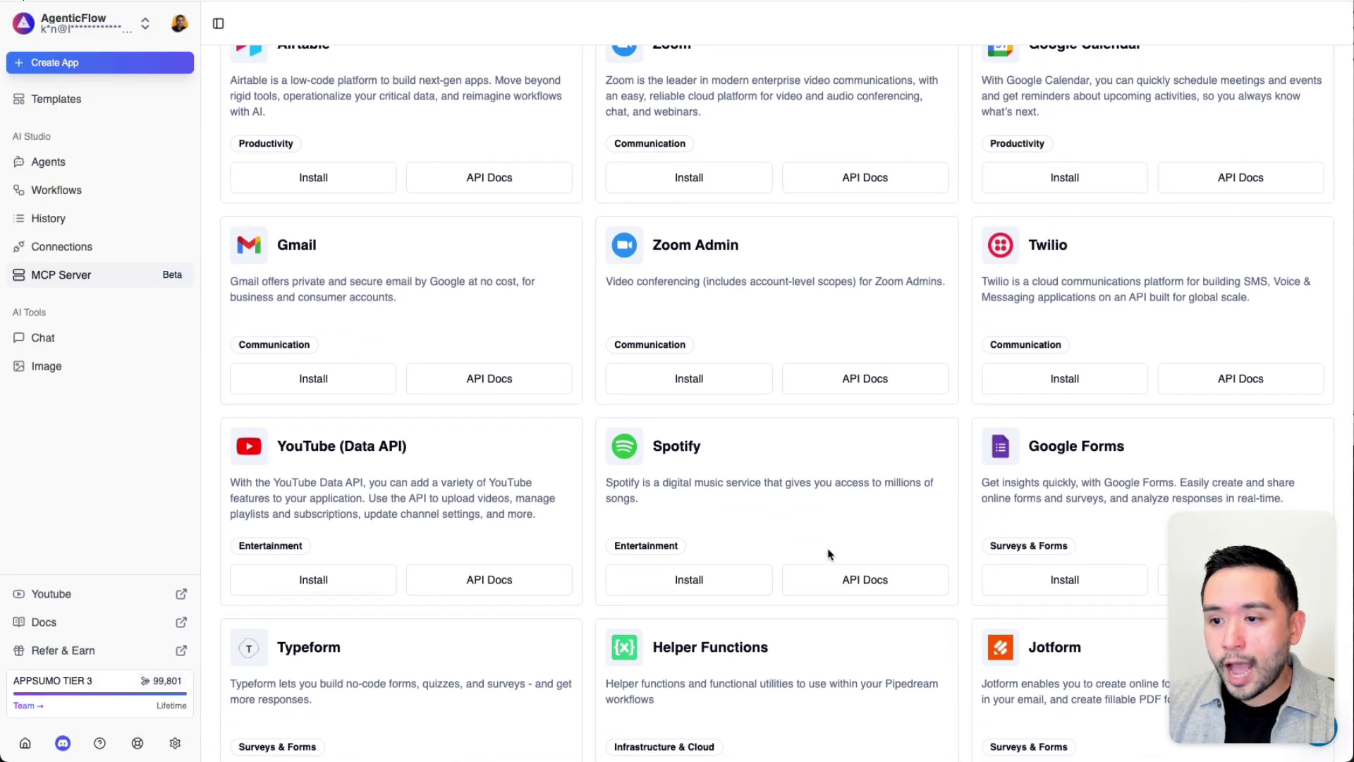
{"action": "scroll", "coordinate": [829, 553], "scroll_direction": "down", "scroll_amount": 7}
{"action": "scroll", "coordinate": [829, 554], "scroll_direction": "down", "scroll_amount": 12}
{"action": "scroll", "coordinate": [829, 555], "scroll_direction": "down", "scroll_amount": 2}
{"action": "scroll", "coordinate": [829, 555], "scroll_direction": "up", "scroll_amount": 20}
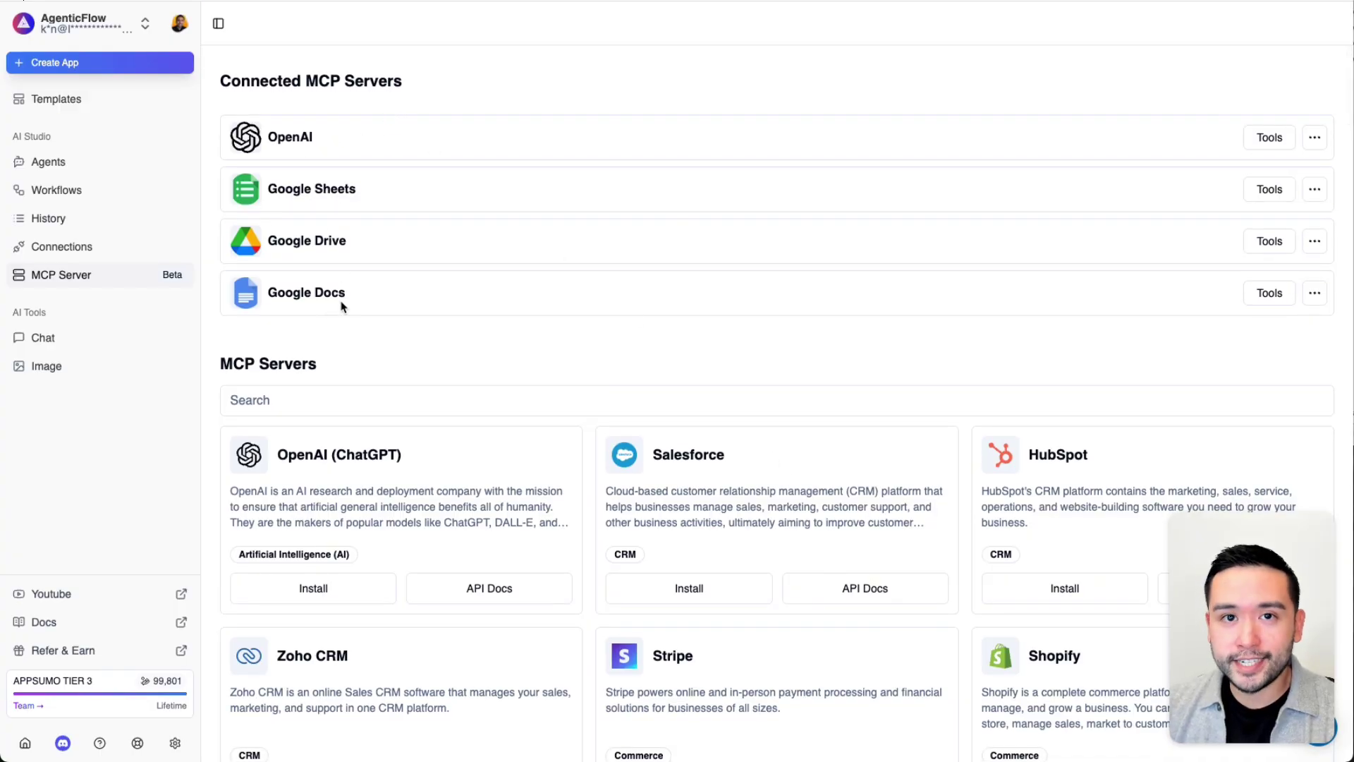
{"action": "scroll", "coordinate": [344, 307], "scroll_direction": "down", "scroll_amount": 1}
{"action": "scroll", "coordinate": [353, 306], "scroll_direction": "up", "scroll_amount": 1}
{"action": "scroll", "coordinate": [690, 345], "scroll_direction": "down", "scroll_amount": 2}
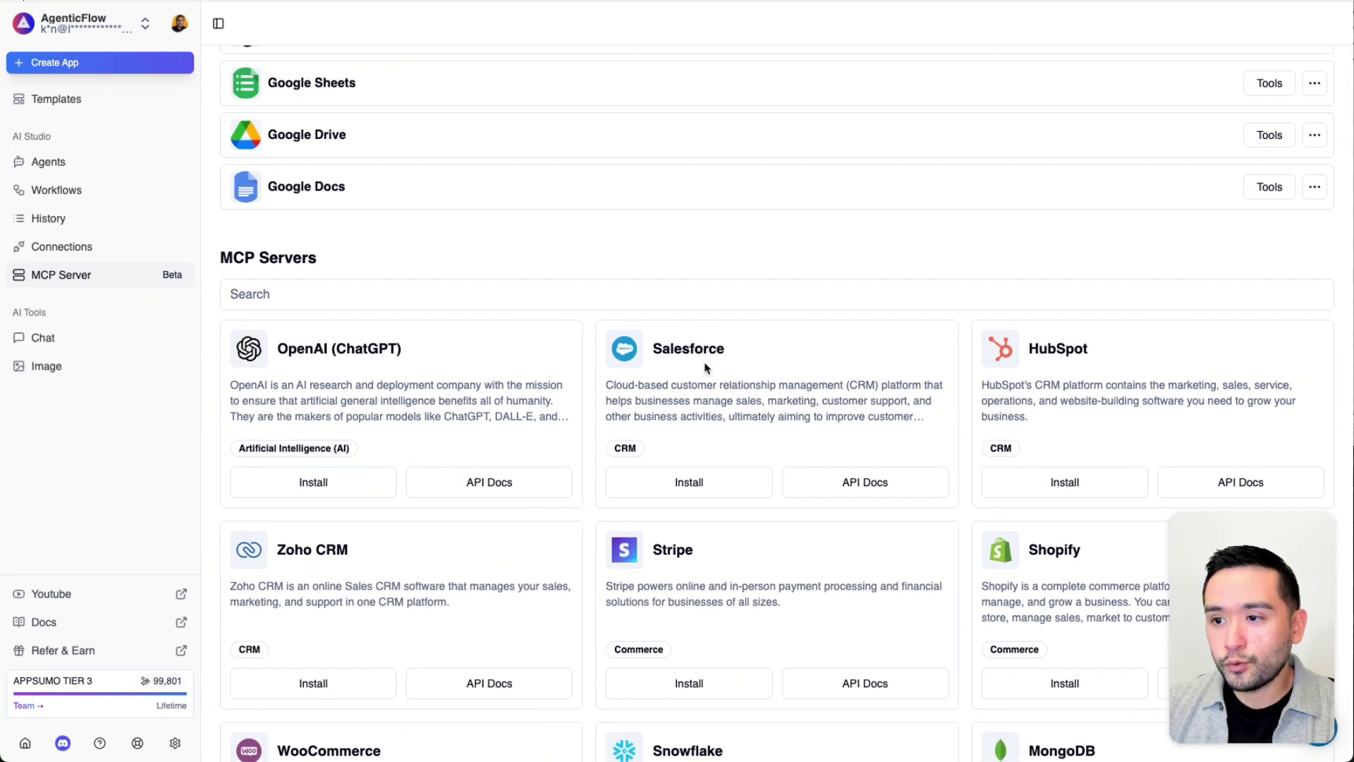
Step: Review the Salesforce MCP server setup steps, then close them without installing
{"action": "left_click", "coordinate": [689, 483]}
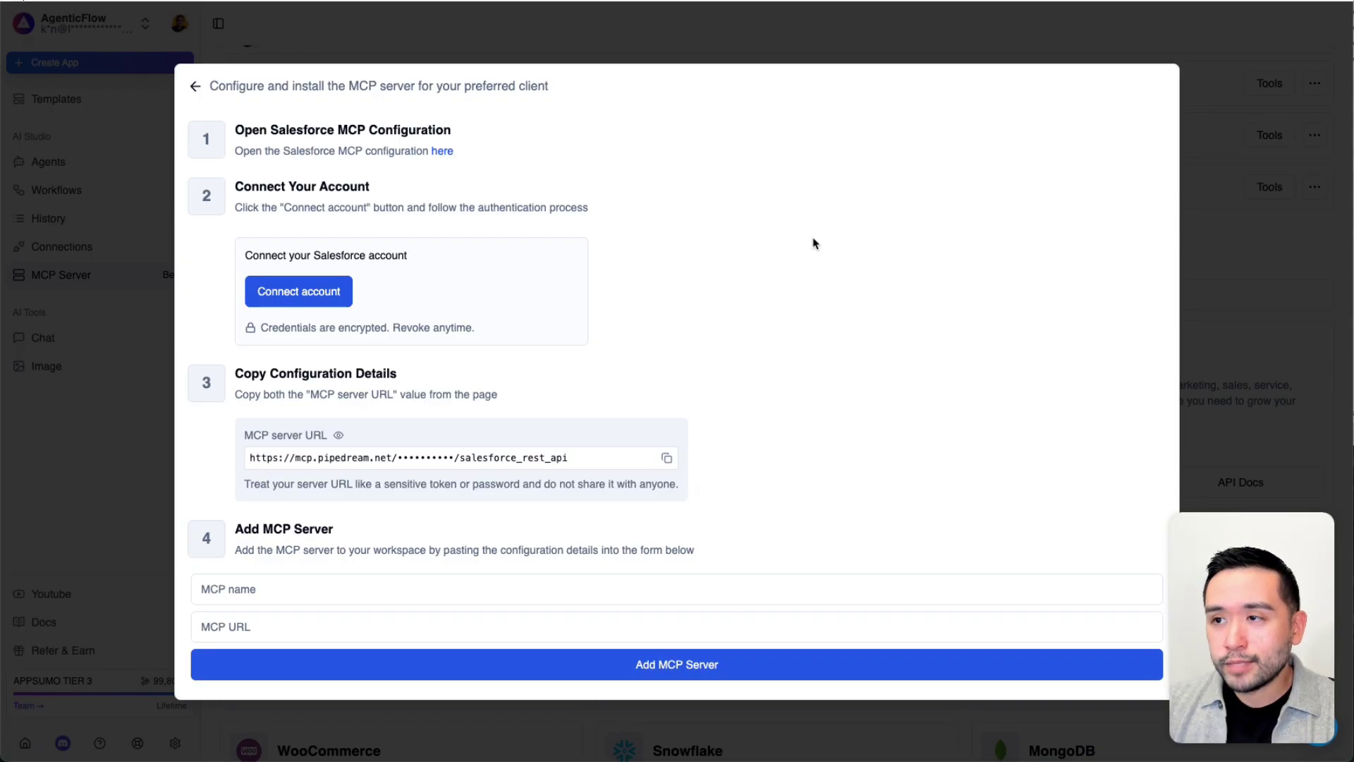
{"action": "left_click", "coordinate": [783, 42]}
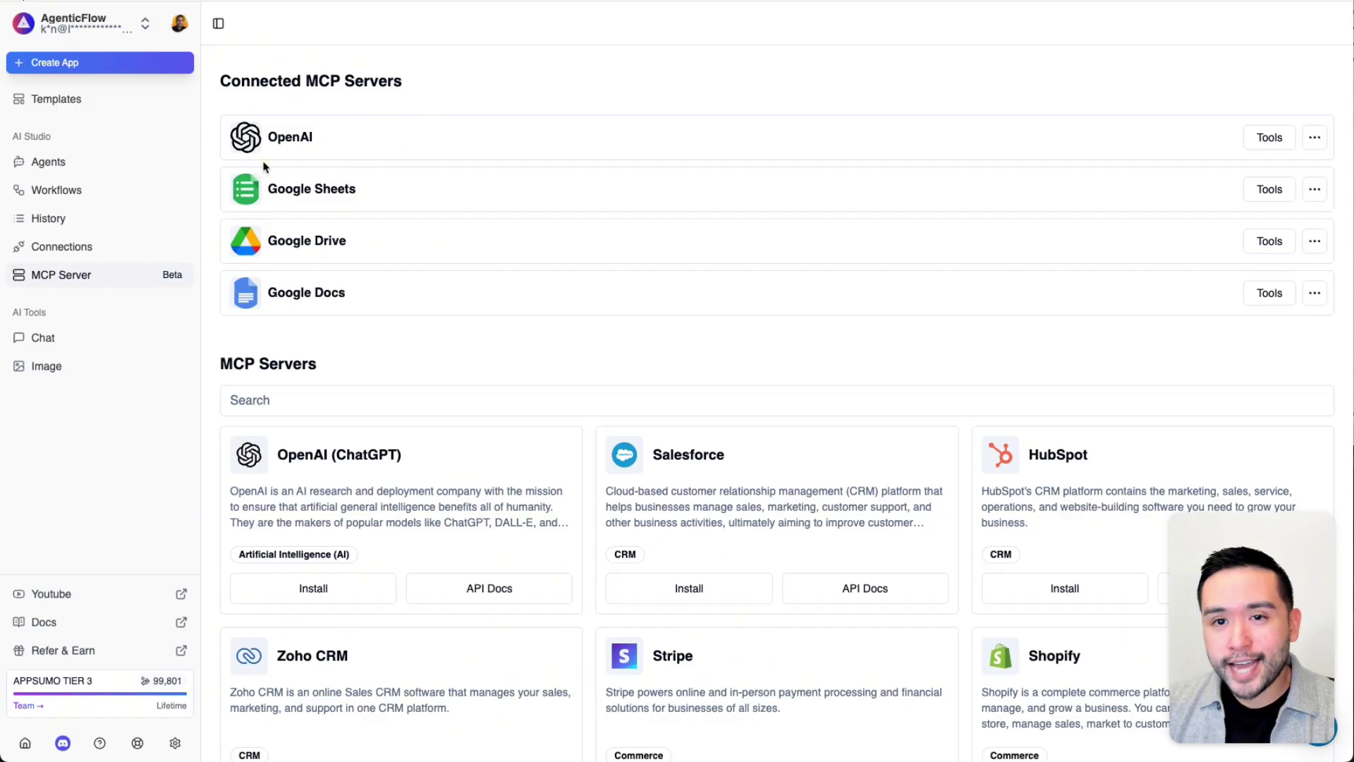
Step: Start a new agent named 'SEO Blog Writer' with description 'Writes SEO Blog Posts'
{"action": "left_click", "coordinate": [90, 64]}
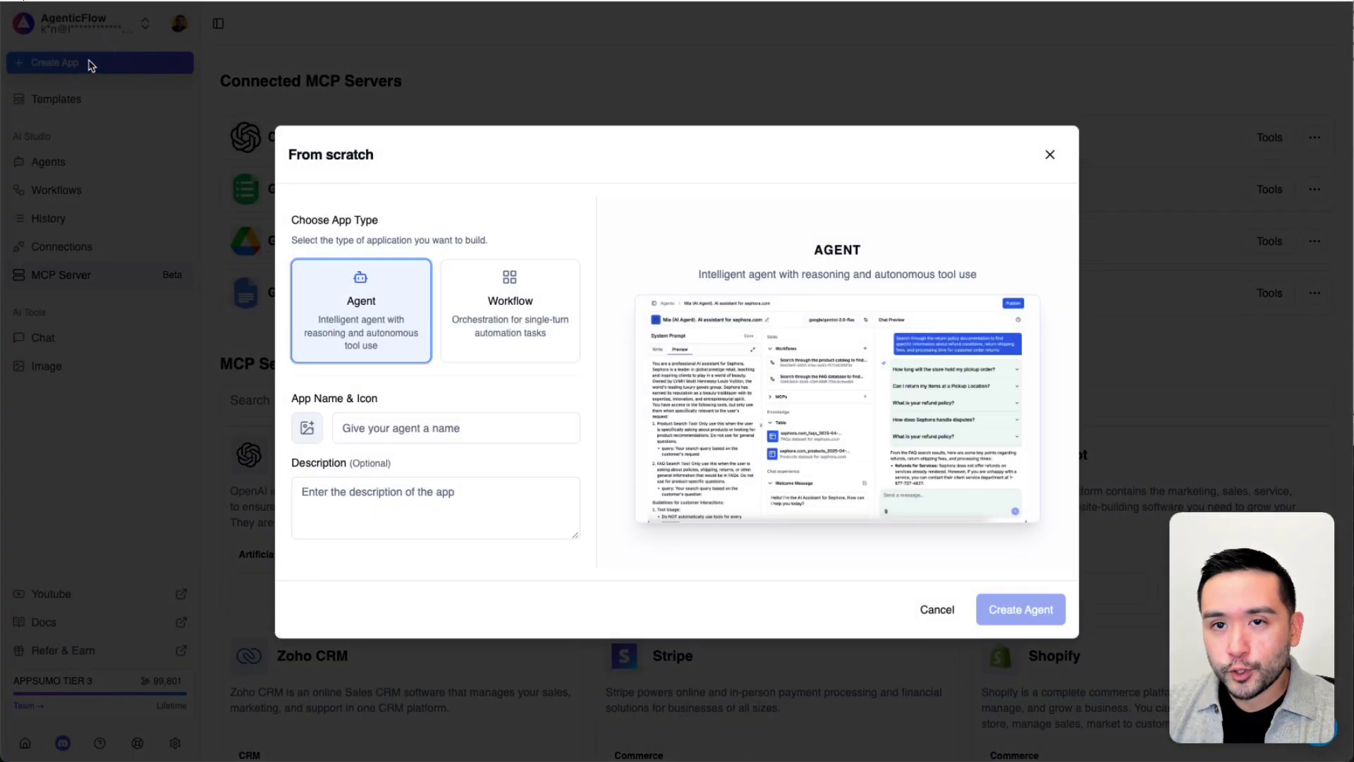
{"action": "left_click", "coordinate": [398, 428]}
{"action": "type", "text": "SEO Blog Writer"}
{"action": "key", "text": "Tab"}
{"action": "type", "text": "Writes SEO Blog Posts"}
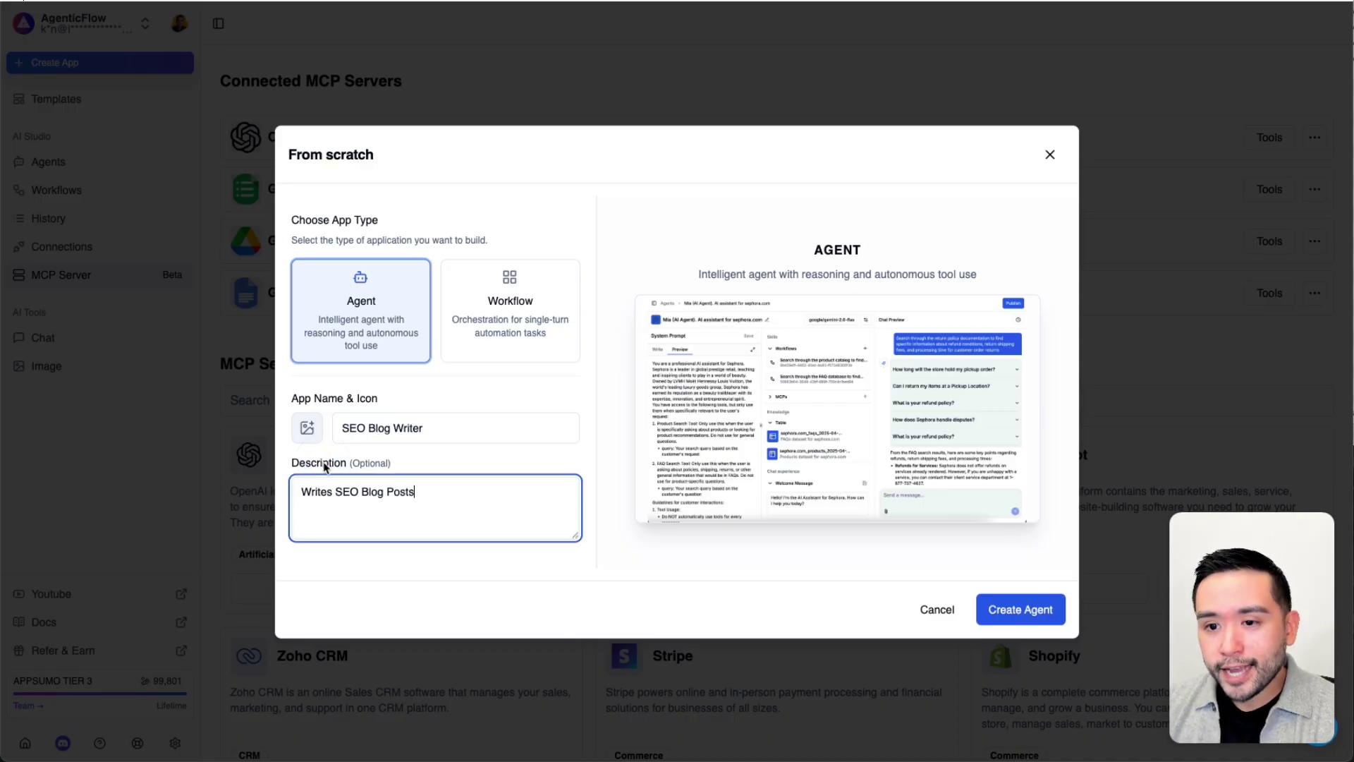
Step: Give the agent a thumbs-up emoji icon and create it
{"action": "left_click", "coordinate": [306, 429]}
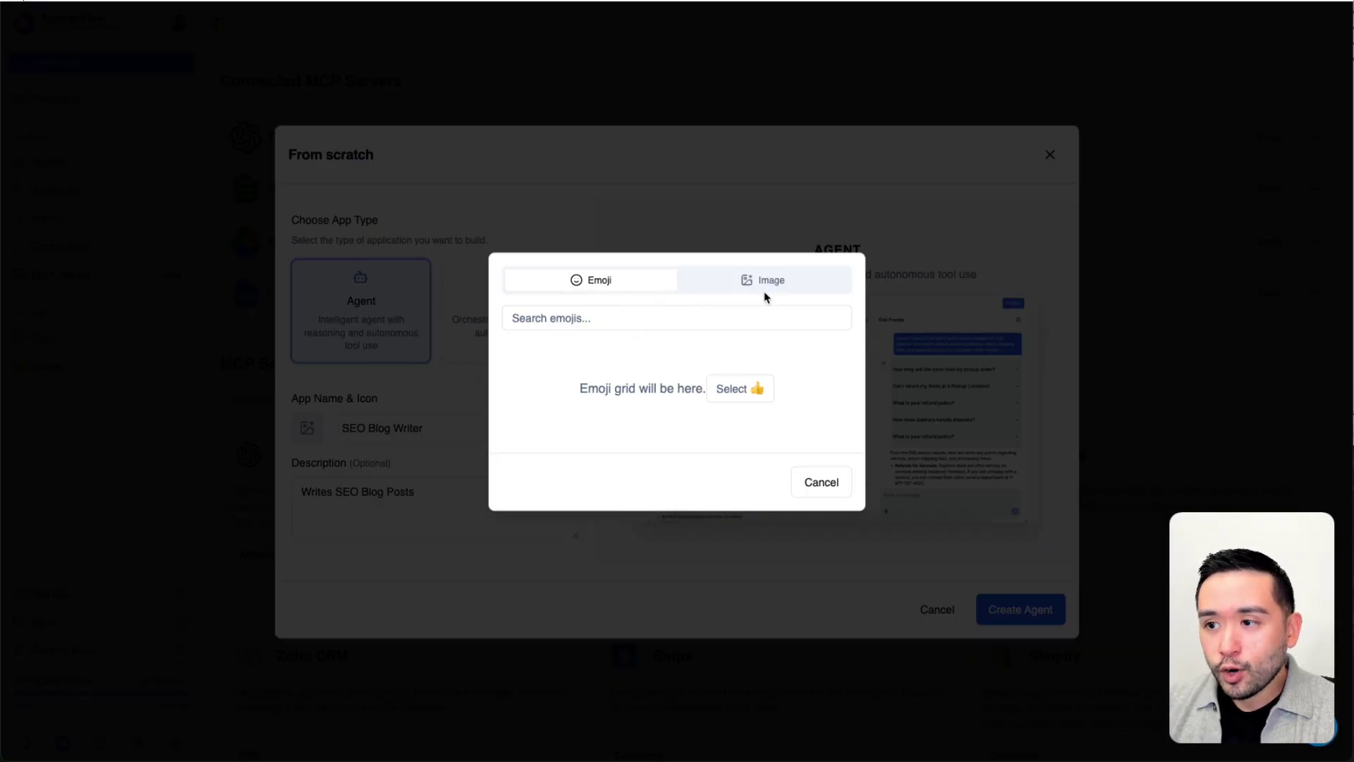
{"action": "left_click", "coordinate": [645, 321]}
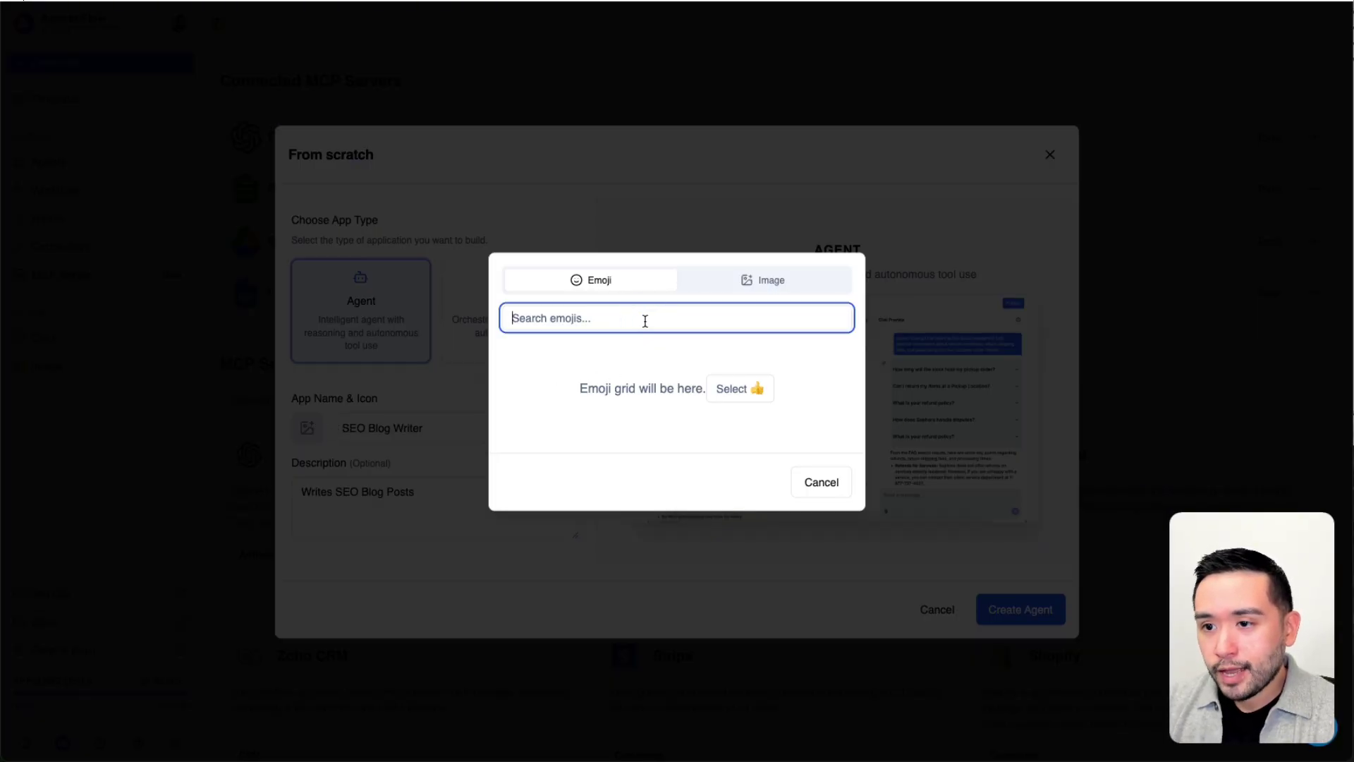
{"action": "type", "text": "w"}
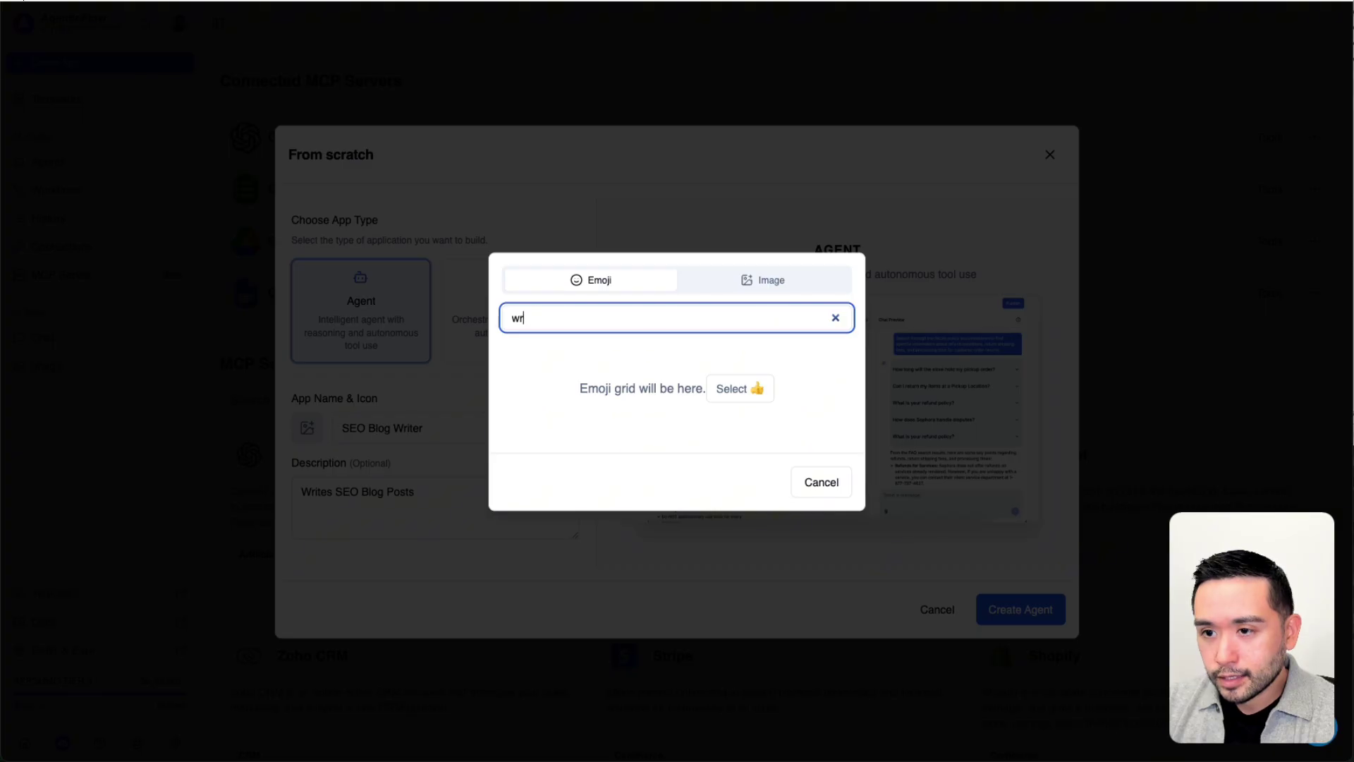
{"action": "key", "text": "BackSpace"}
{"action": "type", "text": "i"}
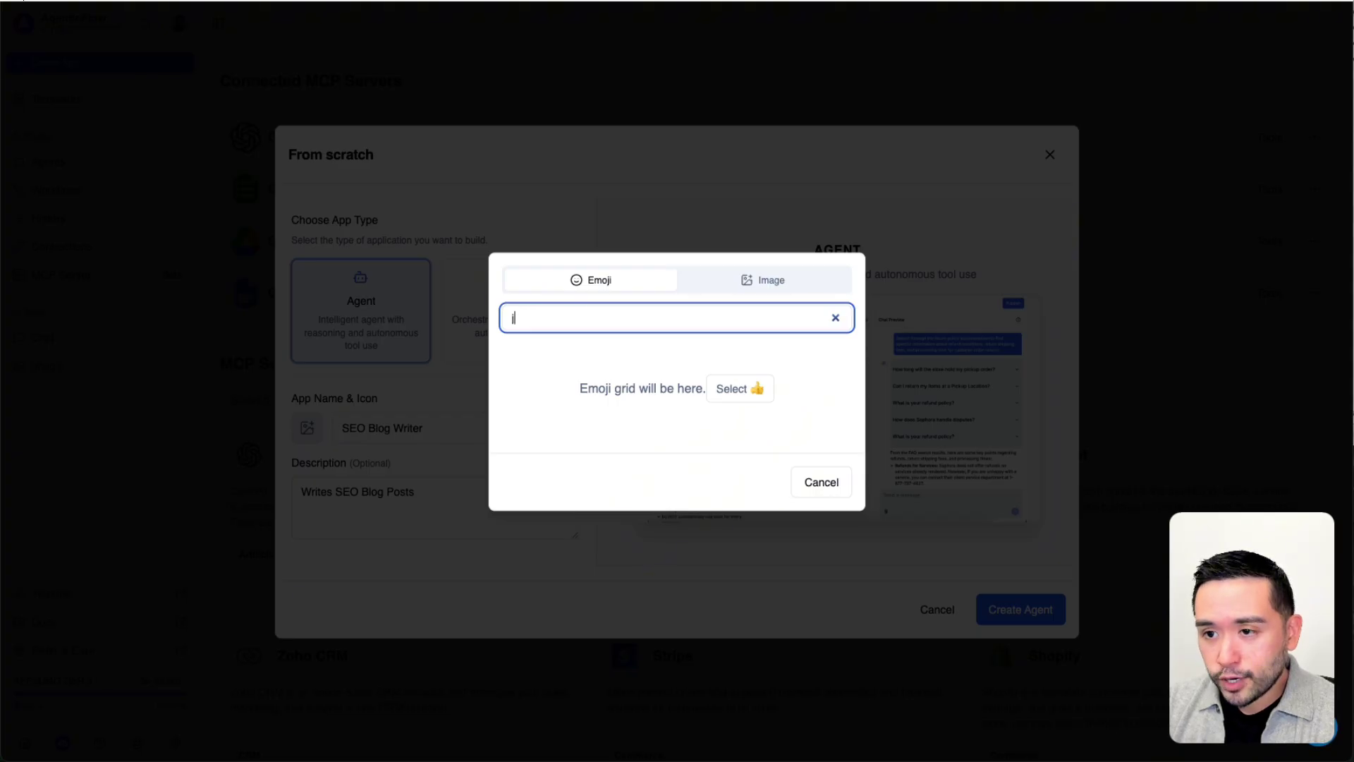
{"action": "key", "text": "BackSpace"}
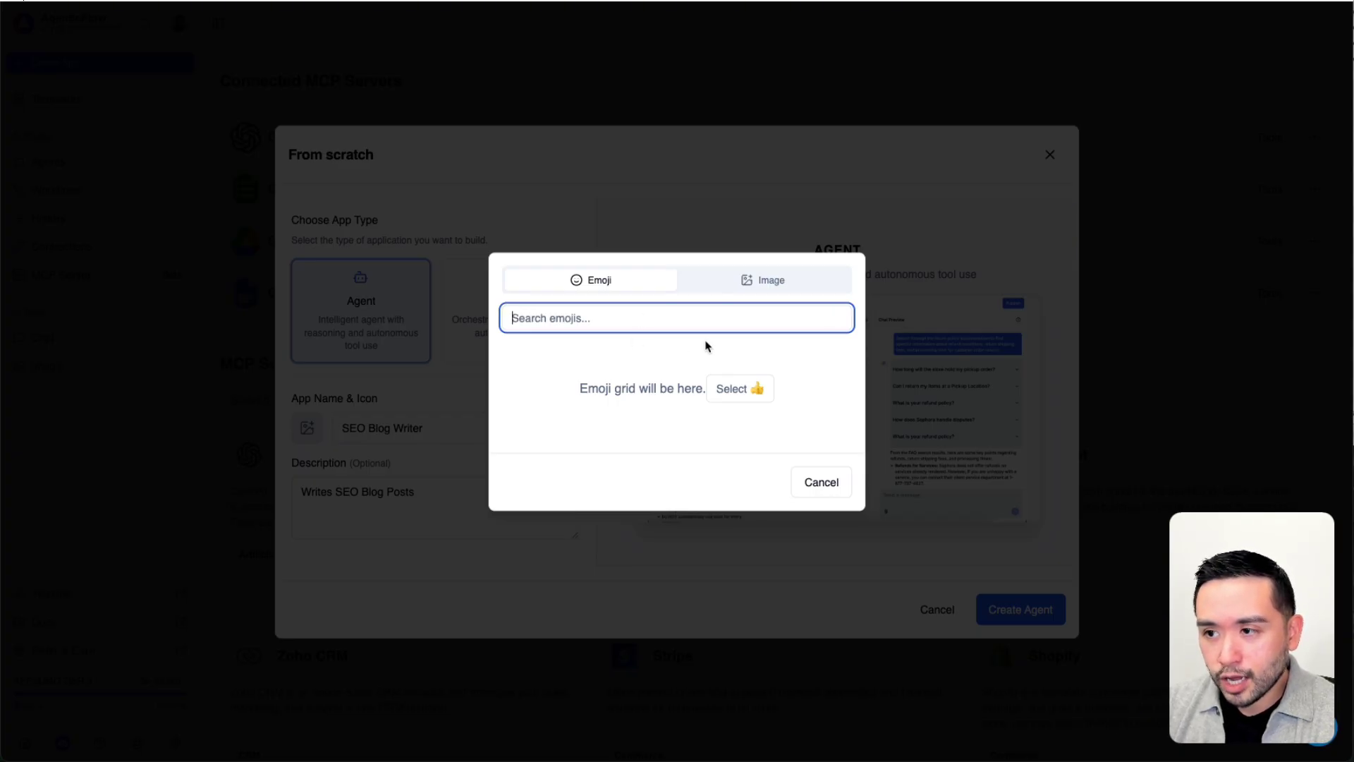
{"action": "left_click", "coordinate": [764, 284]}
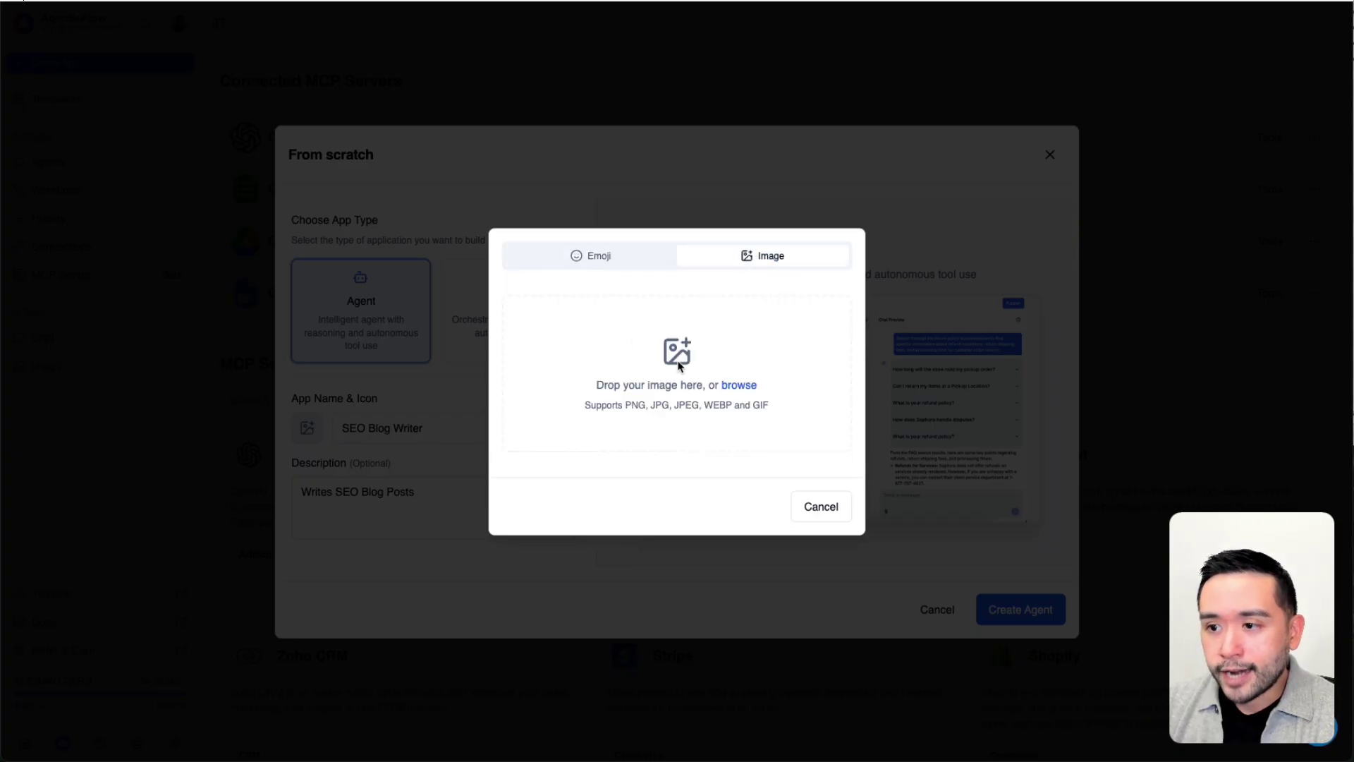
{"action": "left_click", "coordinate": [601, 257]}
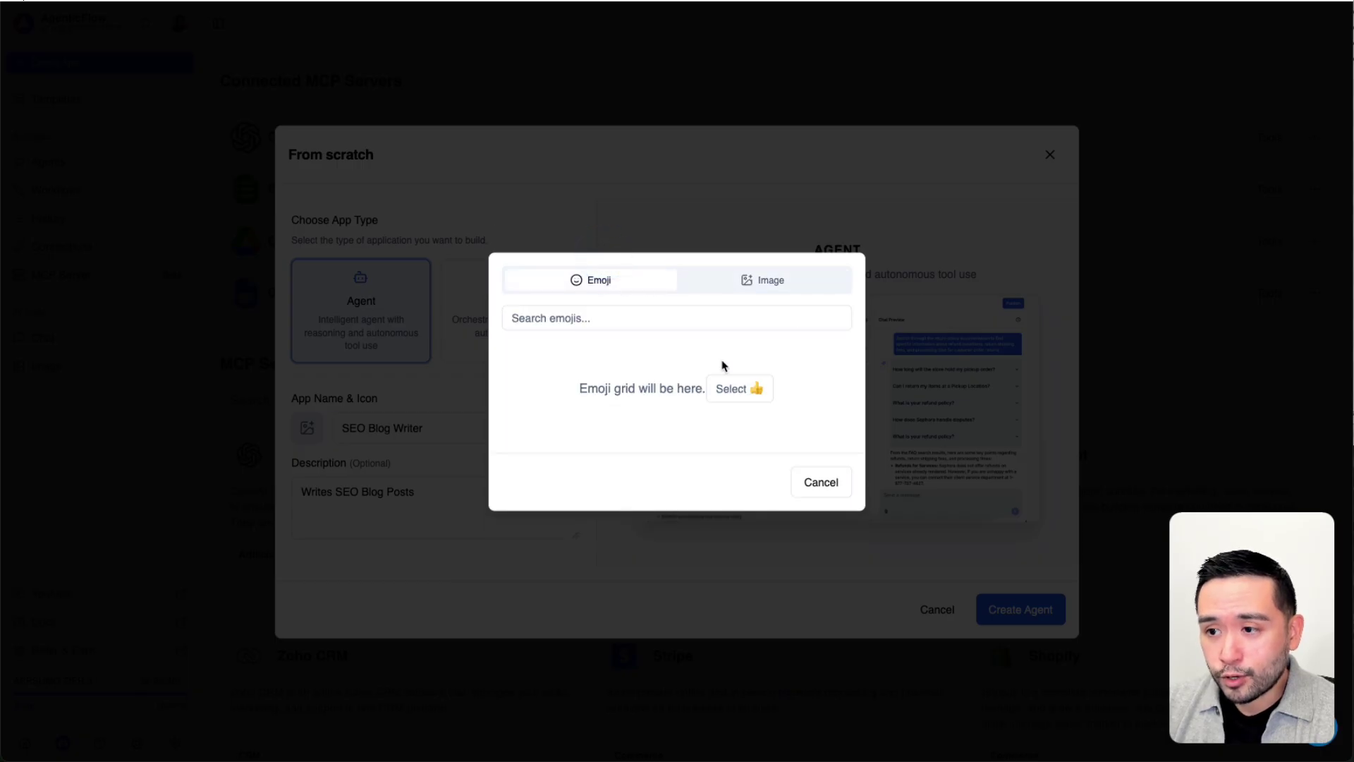
{"action": "left_click", "coordinate": [739, 393]}
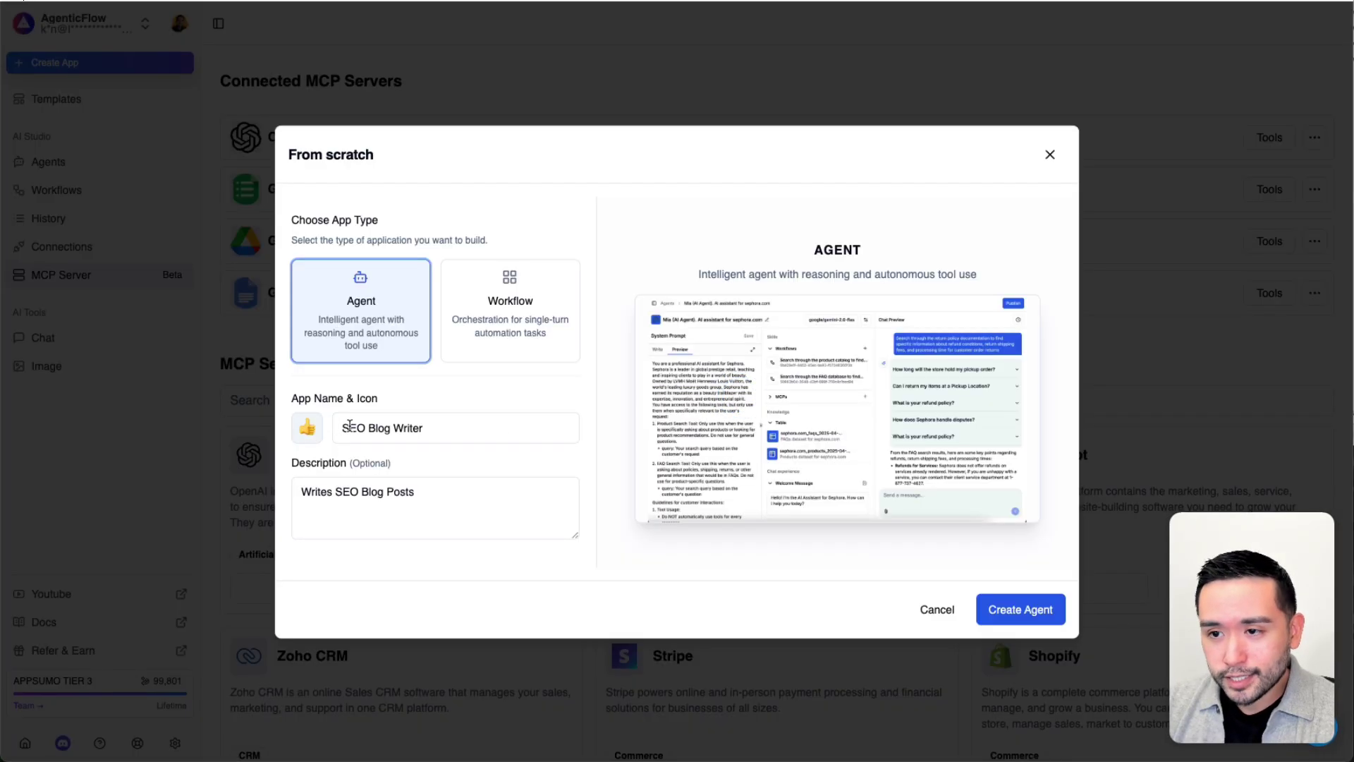
{"action": "left_click", "coordinate": [1028, 613]}
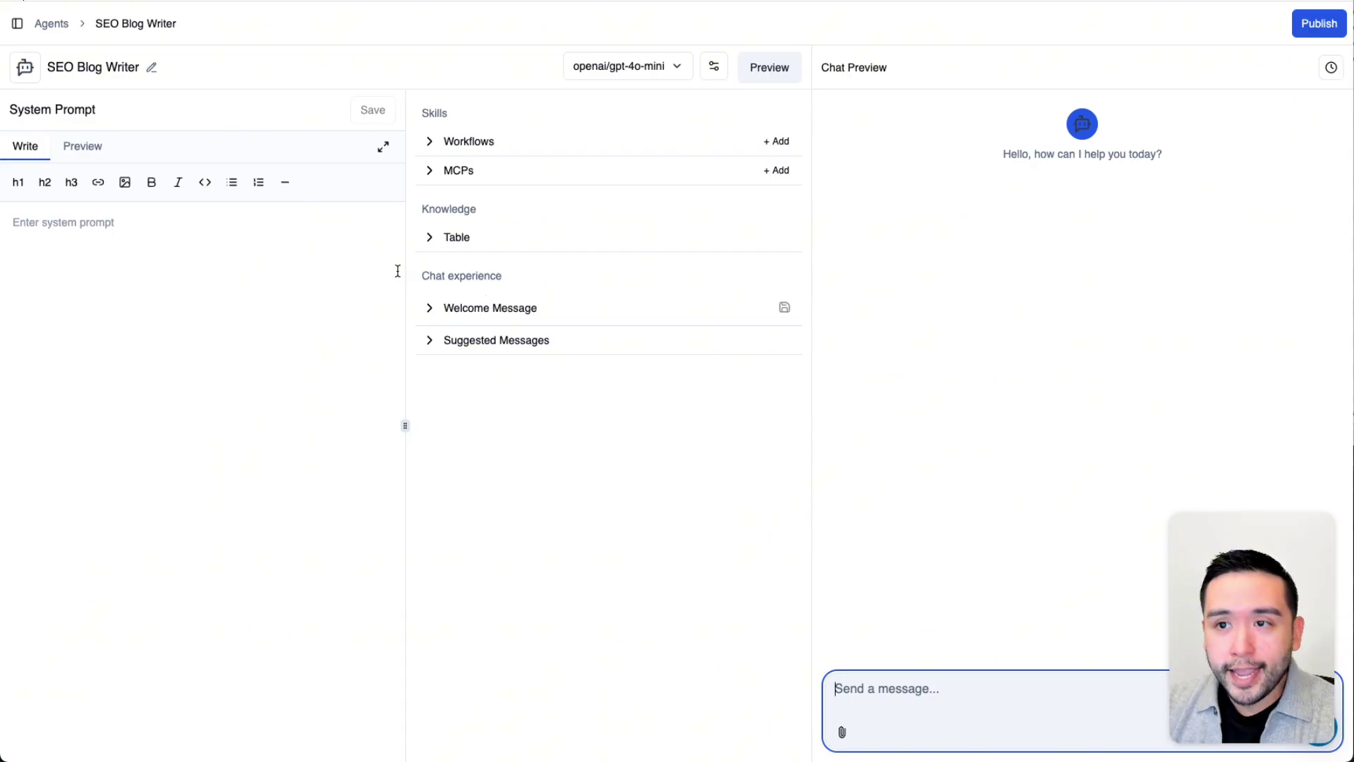
Step: Select the empty system prompt and expand Workflows under Skills, showing 'No tools added'
{"action": "left_click", "coordinate": [64, 278]}
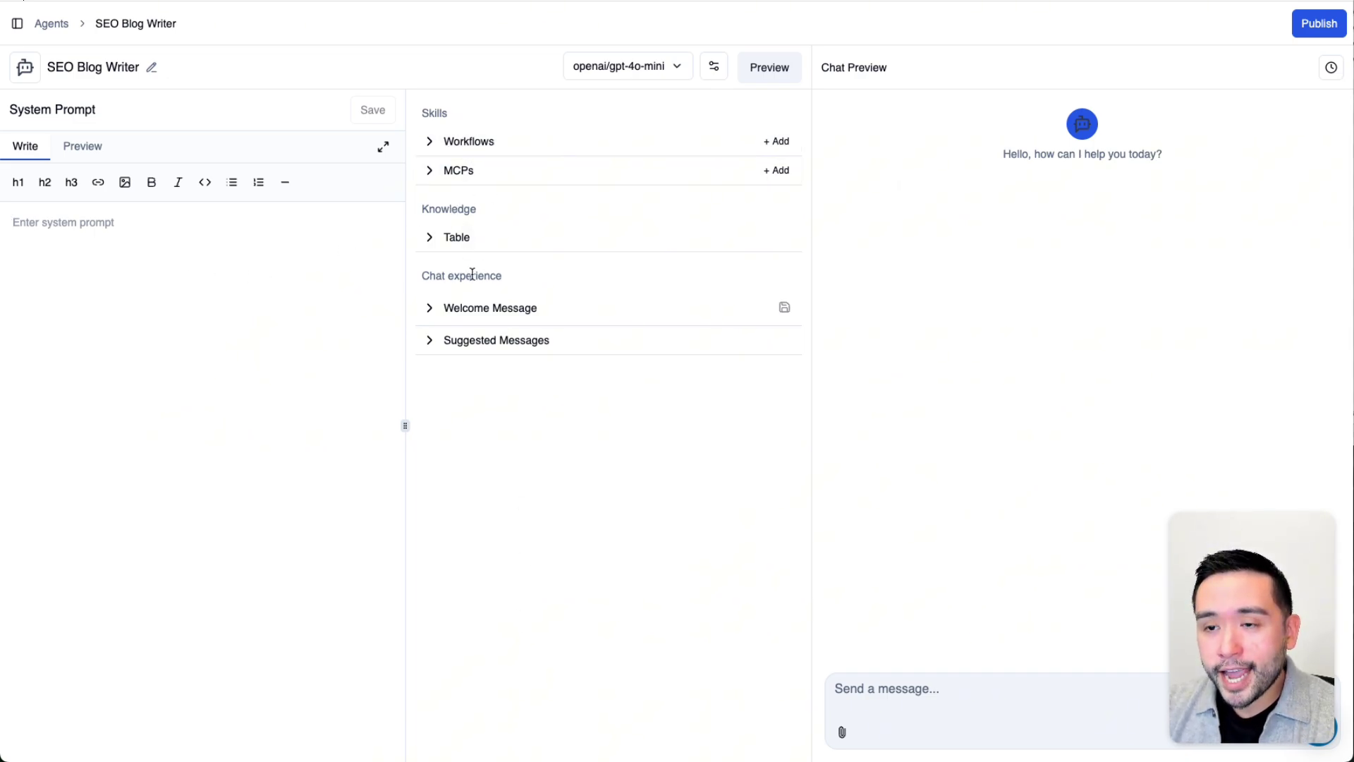
{"action": "left_click", "coordinate": [430, 145]}
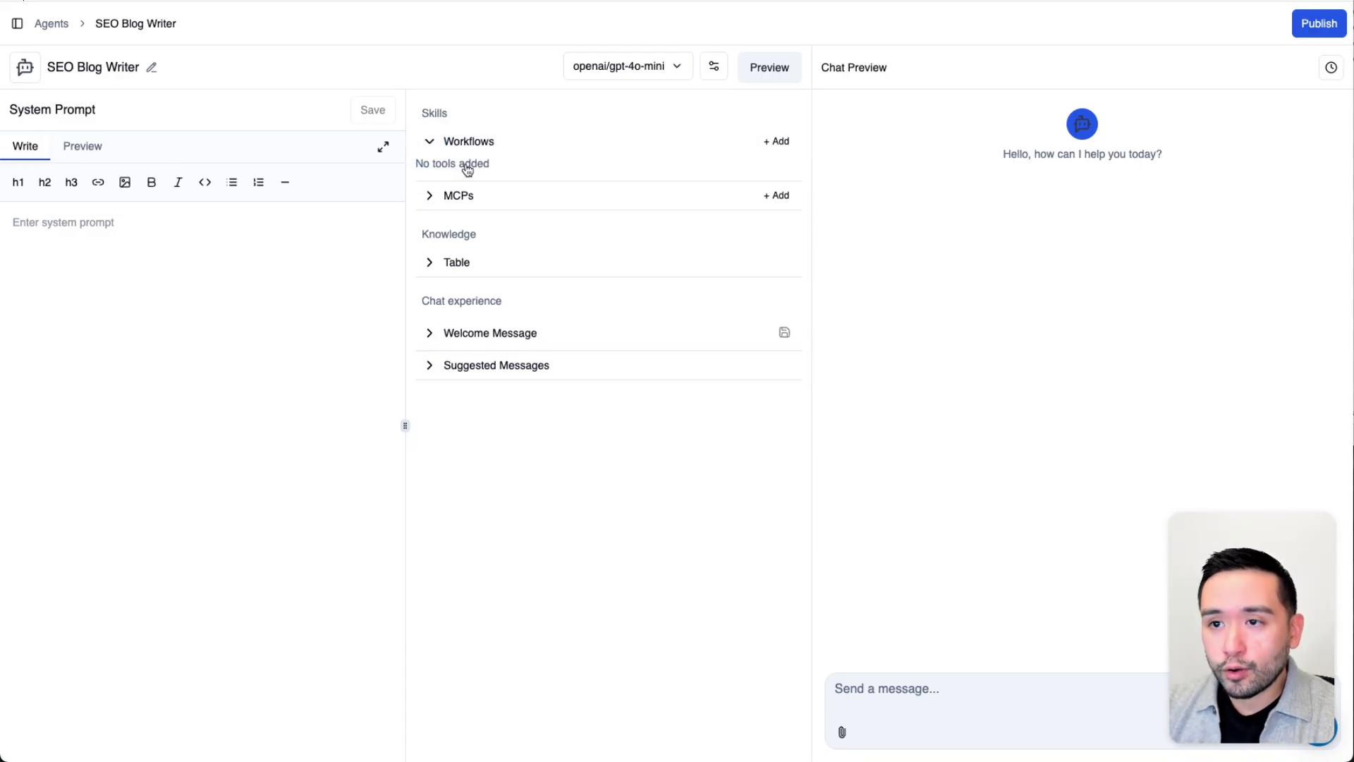
Step: Add the SEO Optimized Blog Post Generator workflow from Your Workflows to the agent's skills
{"action": "left_click", "coordinate": [777, 141]}
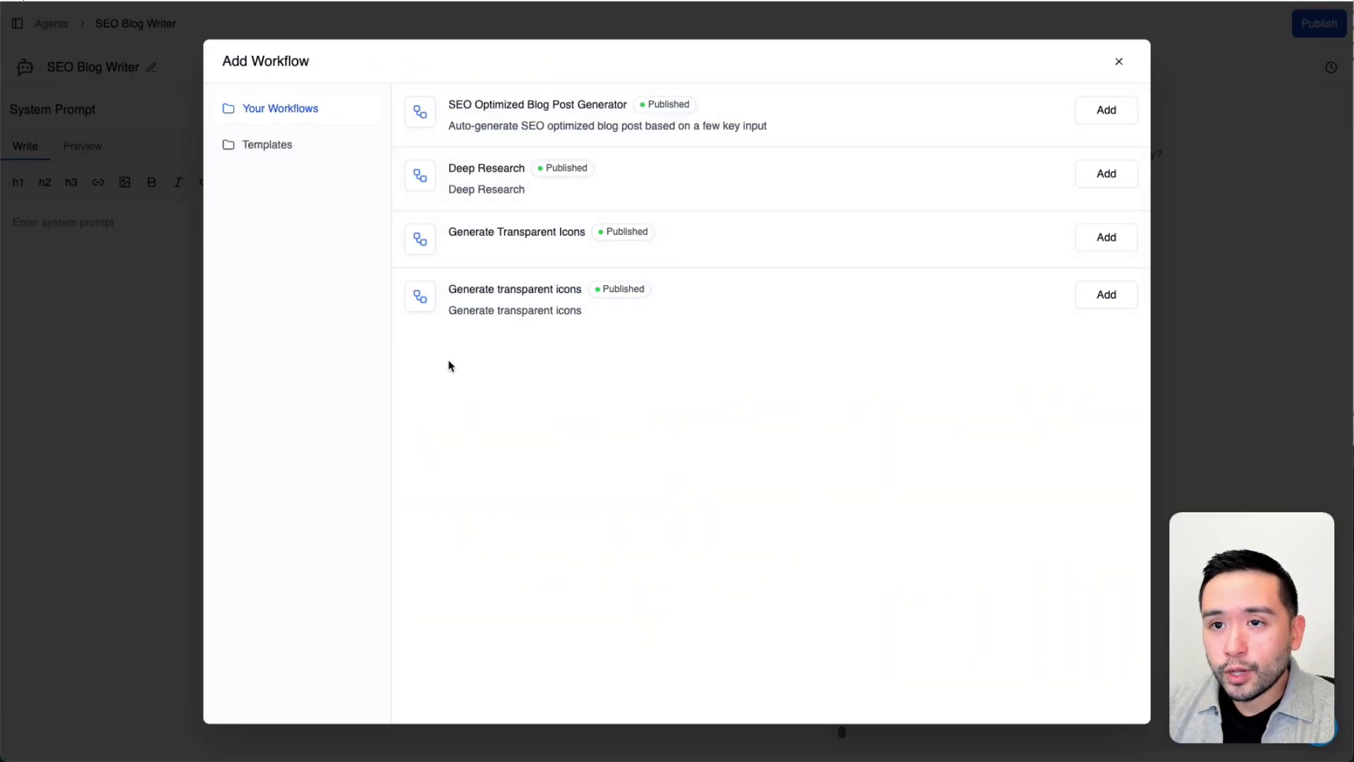
{"action": "left_click", "coordinate": [273, 148]}
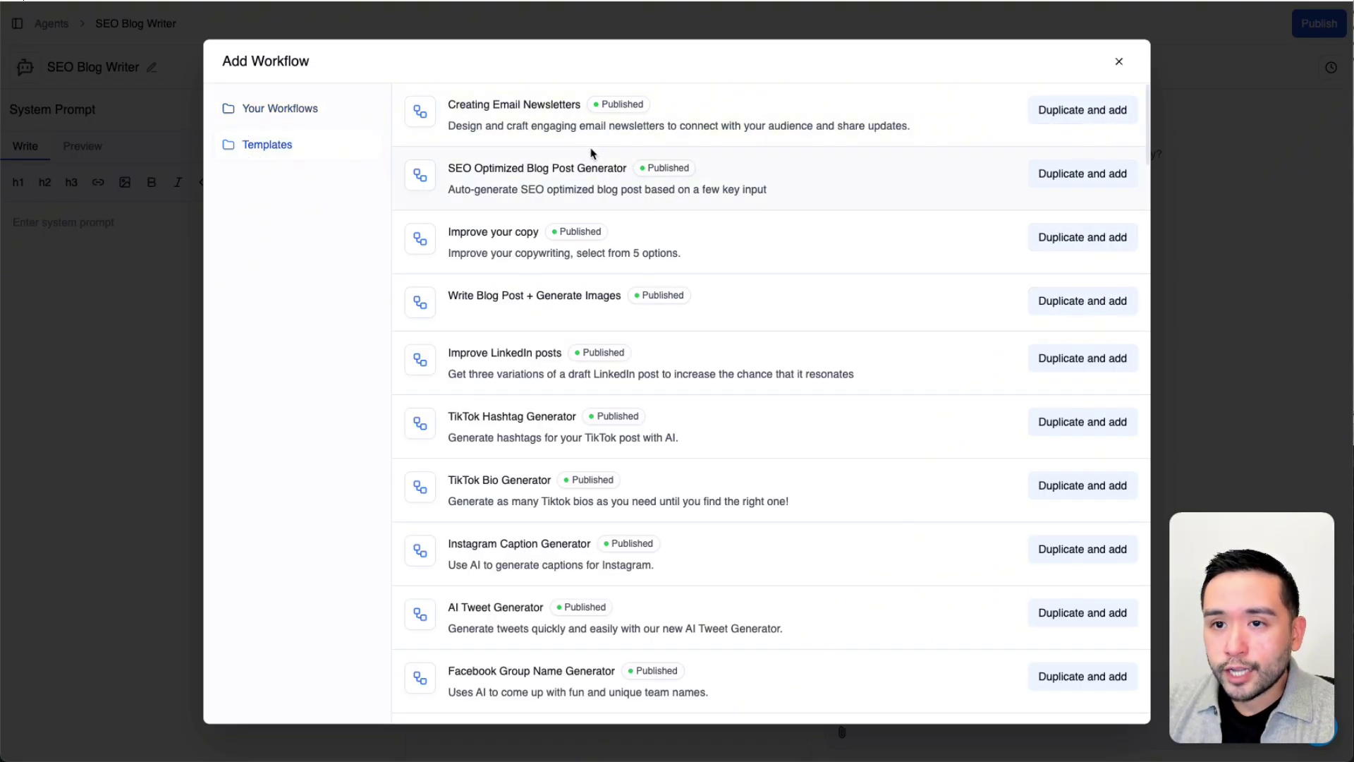
{"action": "scroll", "coordinate": [599, 155], "scroll_direction": "down", "scroll_amount": 4}
{"action": "scroll", "coordinate": [582, 163], "scroll_direction": "down", "scroll_amount": 3}
{"action": "scroll", "coordinate": [584, 164], "scroll_direction": "up", "scroll_amount": 6}
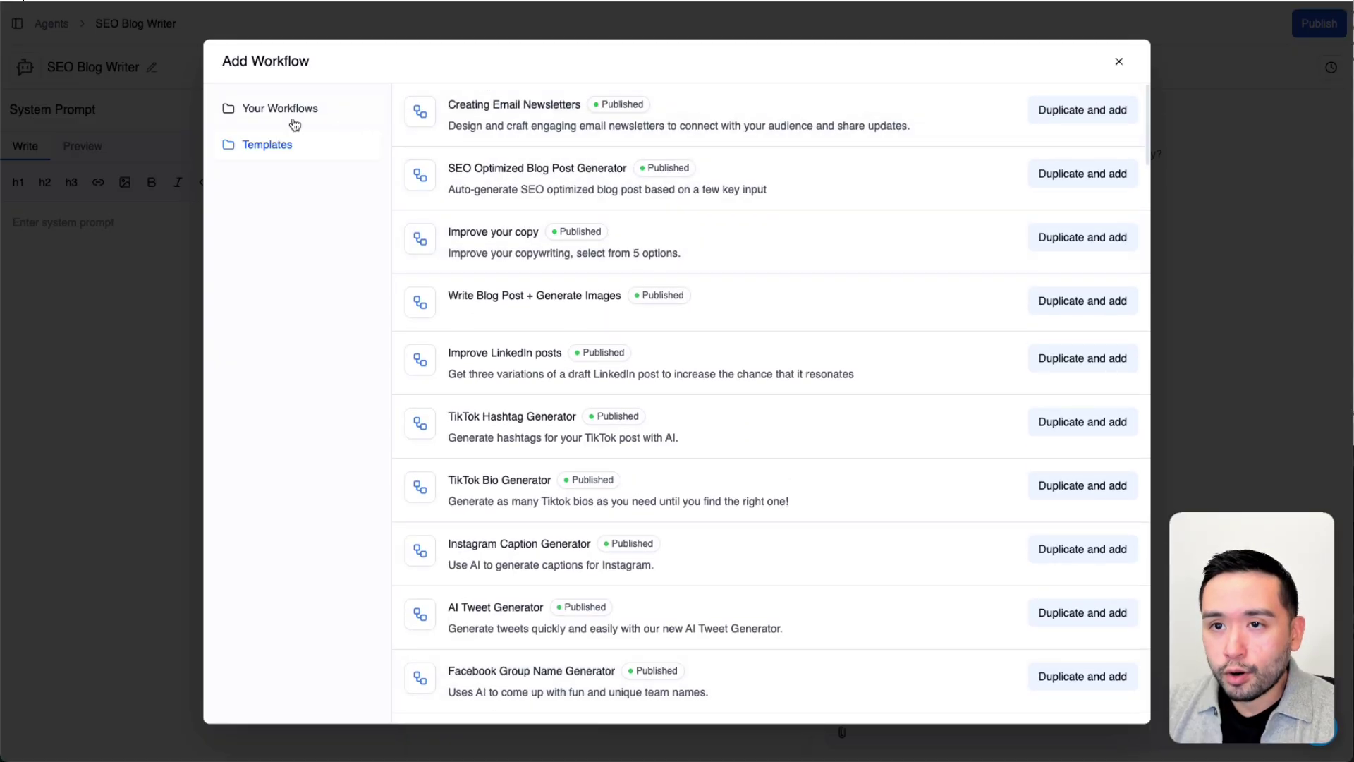
{"action": "left_click", "coordinate": [289, 108]}
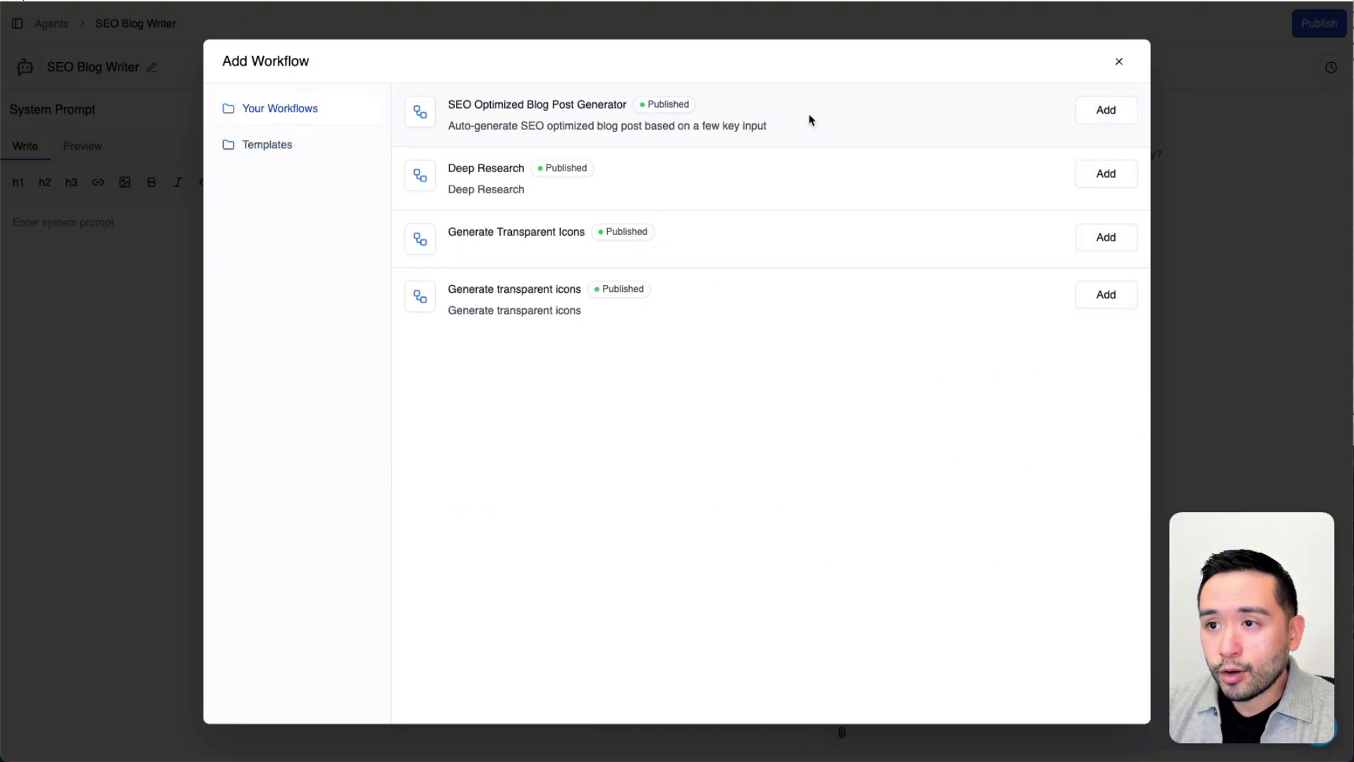
{"action": "left_click", "coordinate": [1097, 112]}
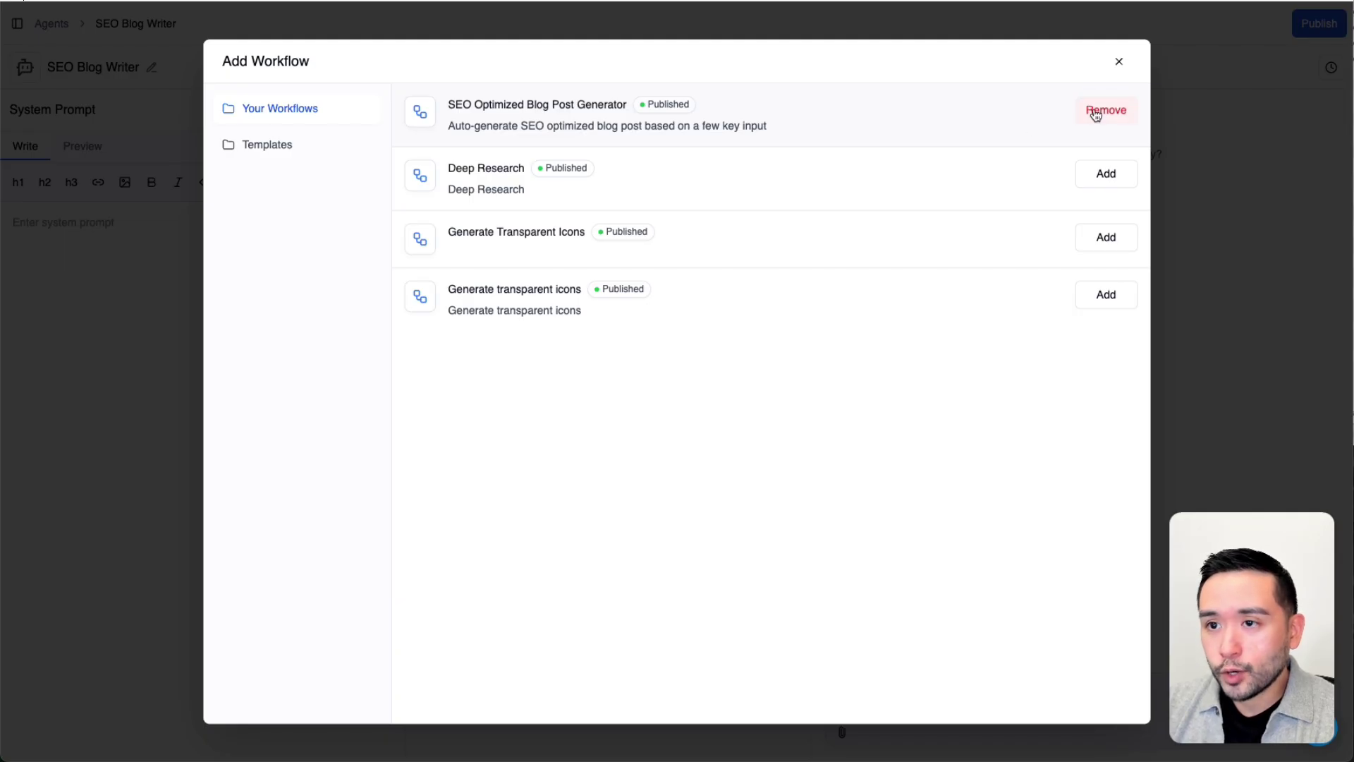
{"action": "key", "text": "Escape"}
Step: Add the Google Drive MCP to the agent's MCPs skills
{"action": "left_click", "coordinate": [426, 223]}
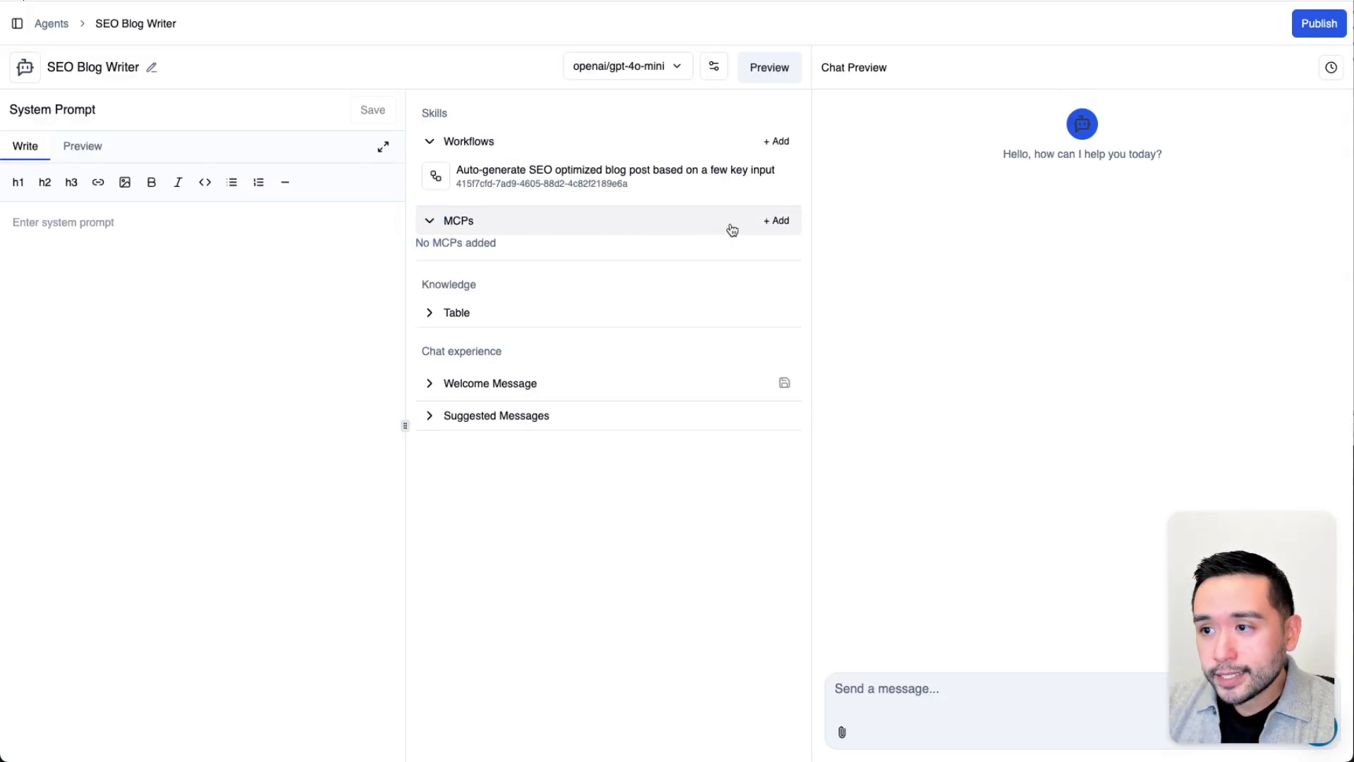
{"action": "left_click", "coordinate": [777, 220]}
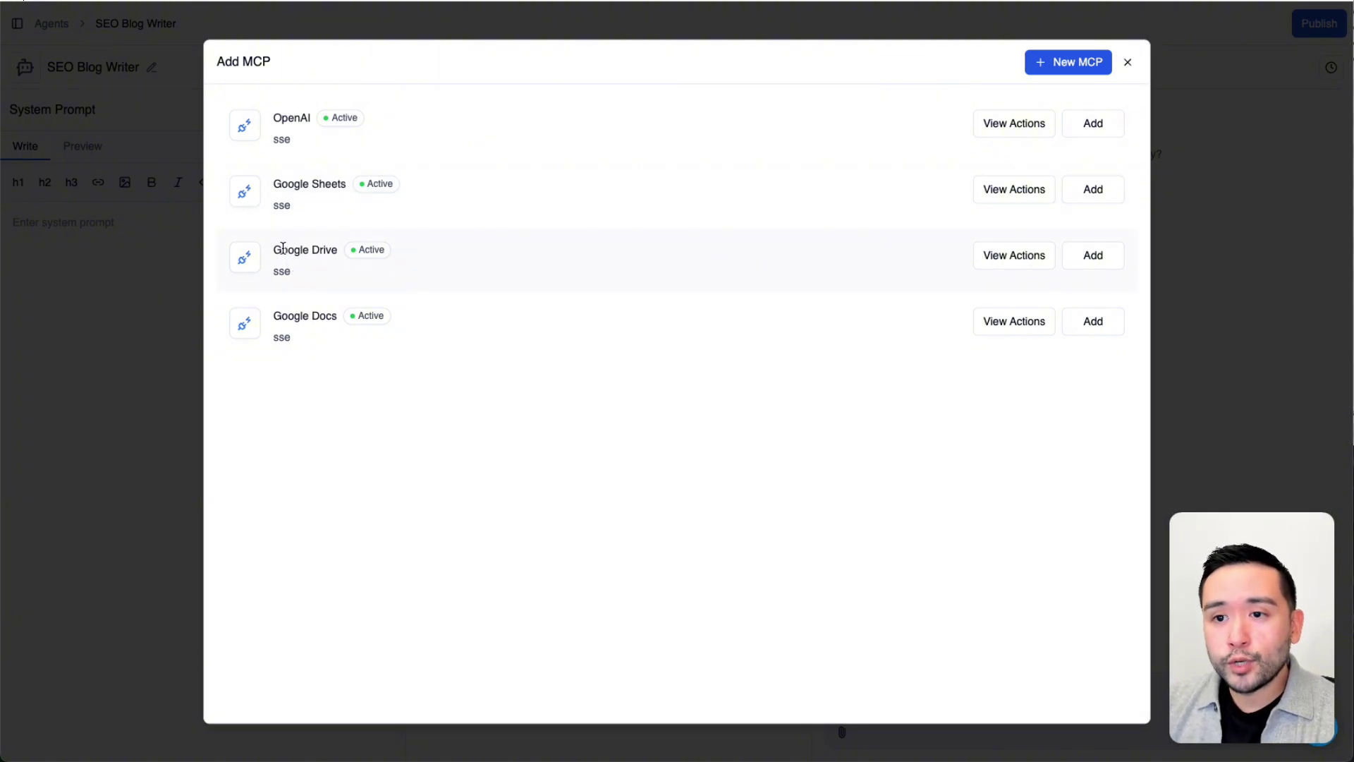
{"action": "left_click", "coordinate": [1098, 259]}
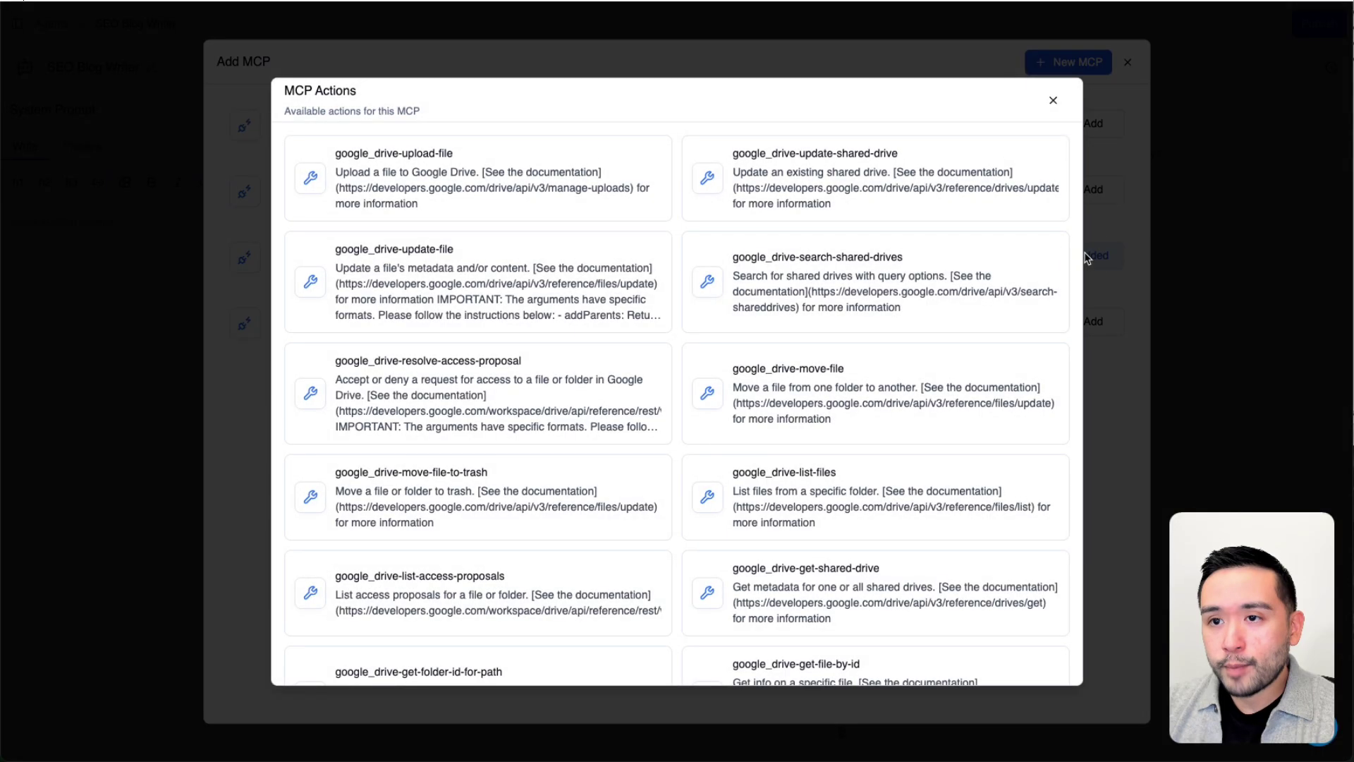
{"action": "left_click", "coordinate": [1053, 101]}
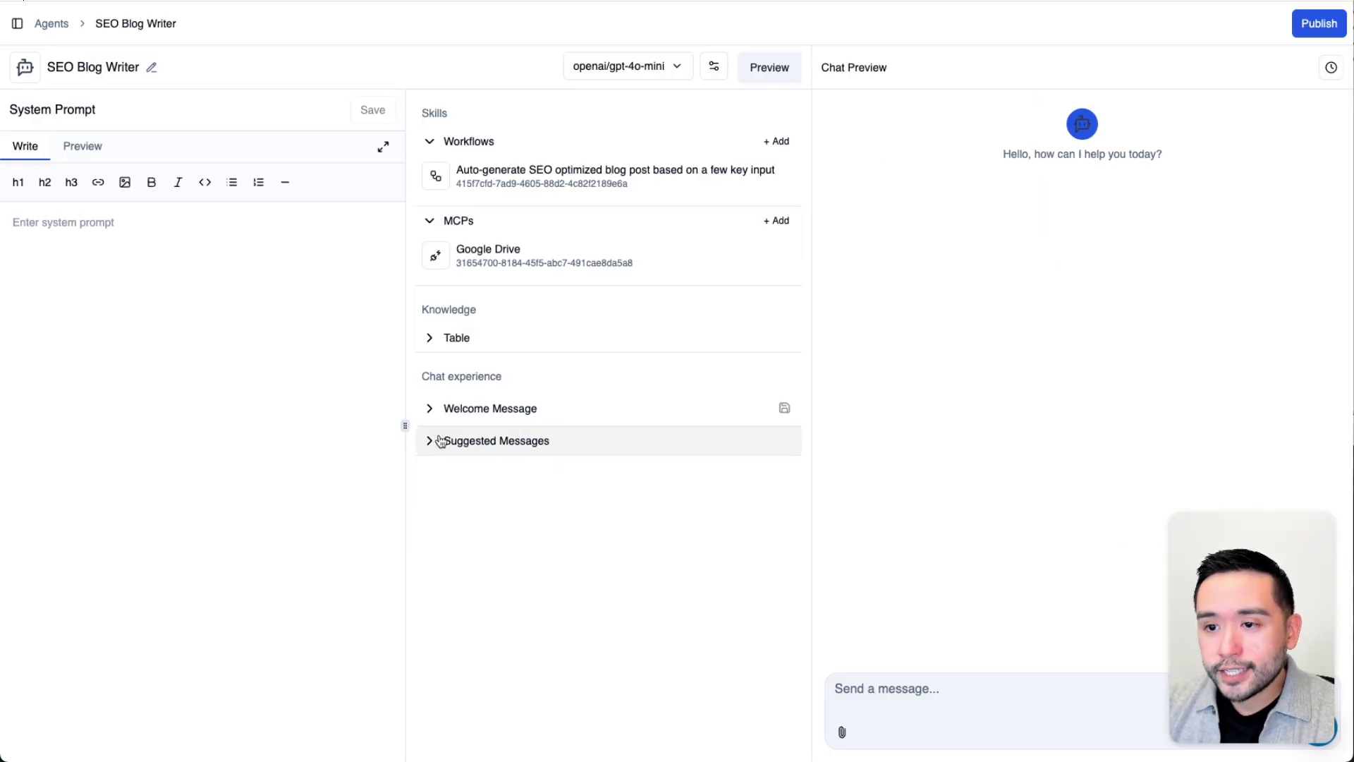
Step: Expand Welcome Message and Suggested Messages, then check the model list, keeping openai/gpt-4o-mini
{"action": "left_click", "coordinate": [431, 408]}
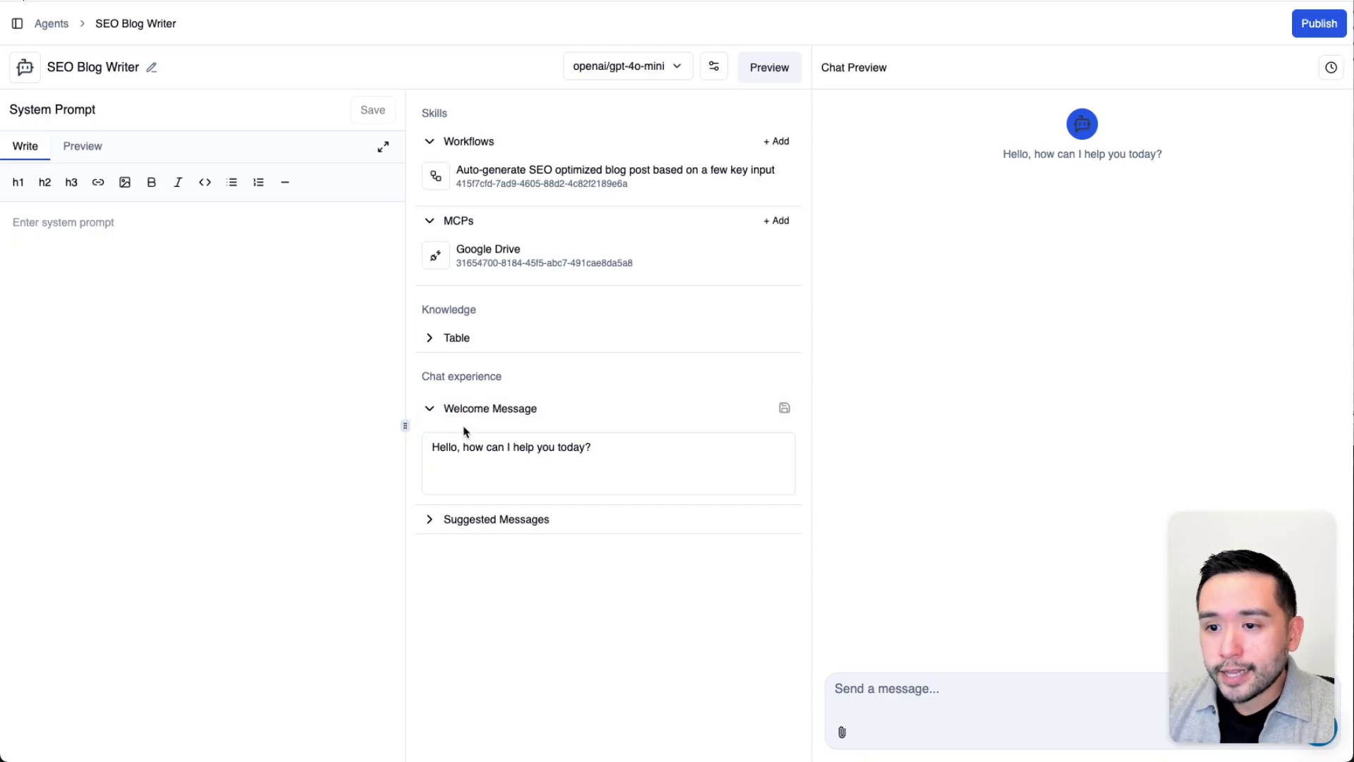
{"action": "left_click", "coordinate": [431, 522]}
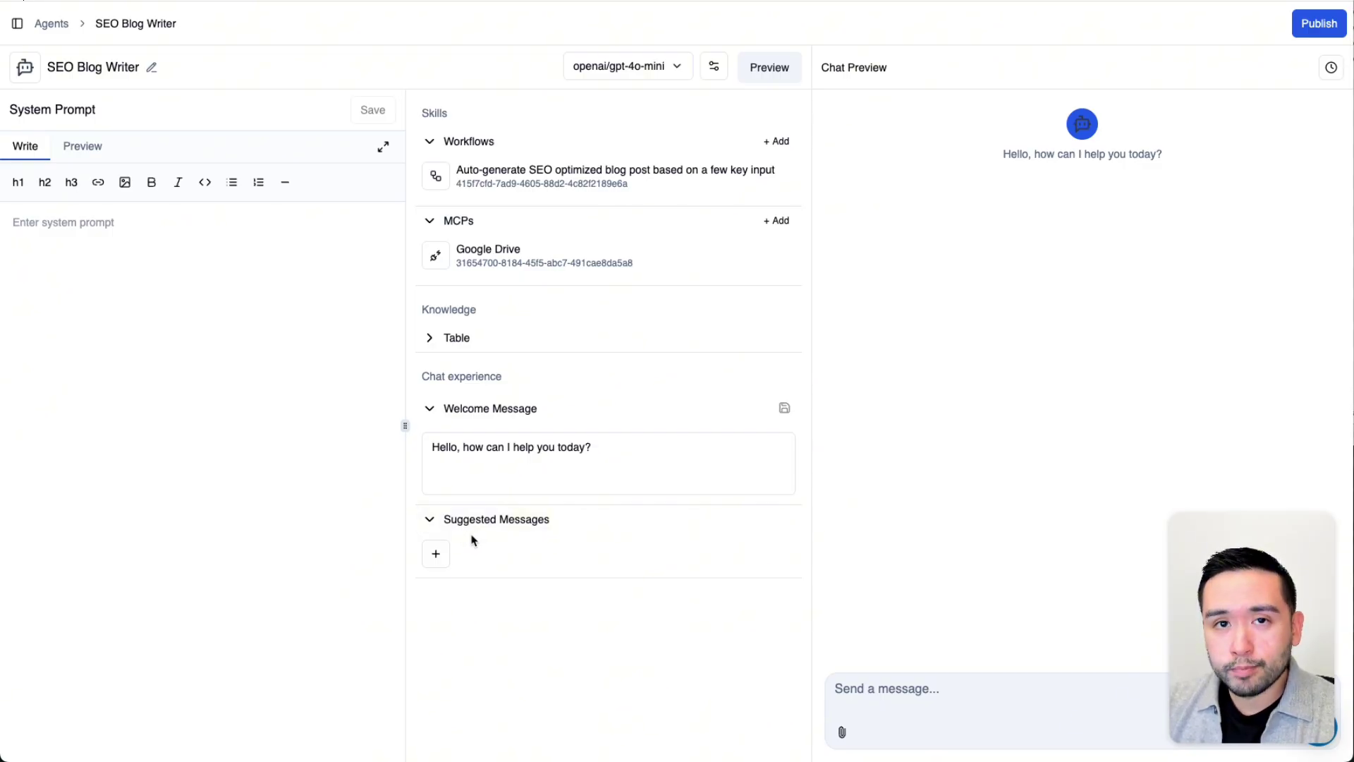
{"action": "left_click", "coordinate": [679, 68]}
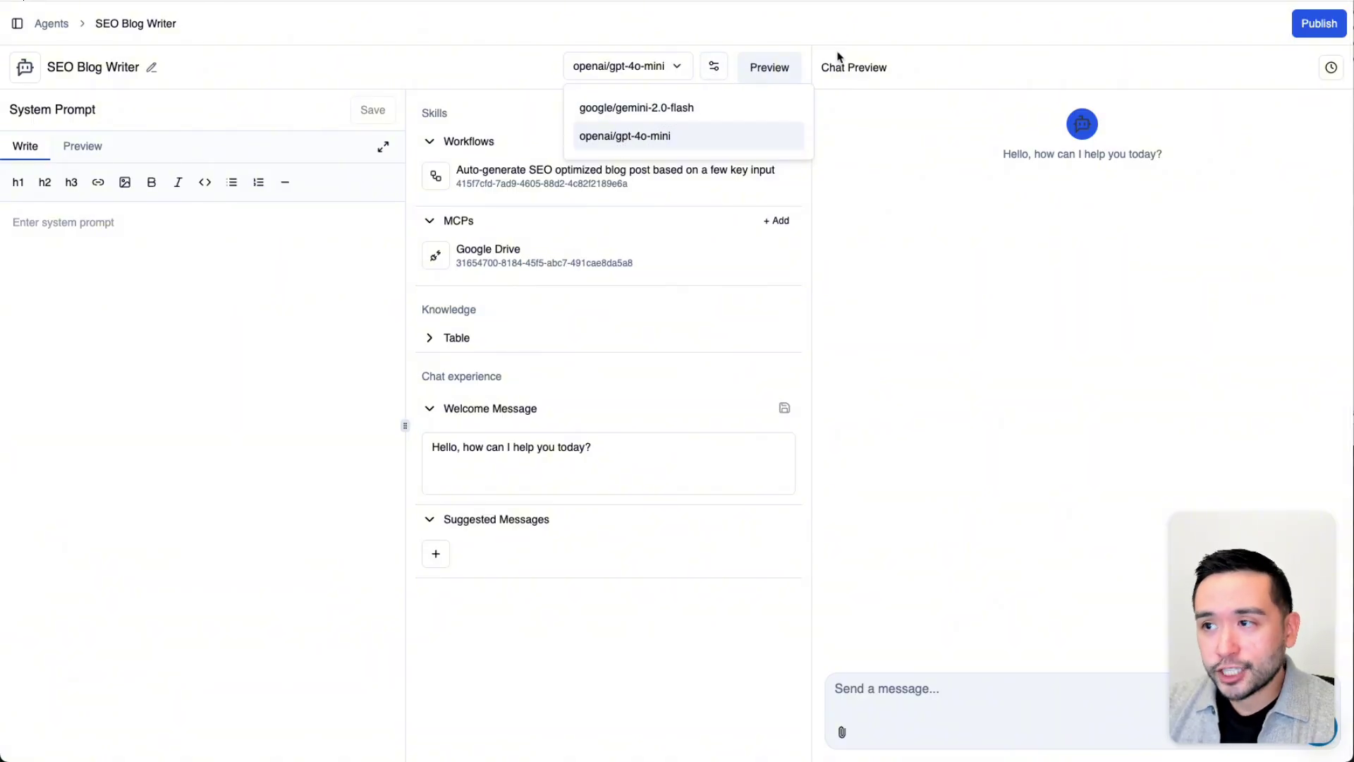
{"action": "left_click", "coordinate": [713, 83]}
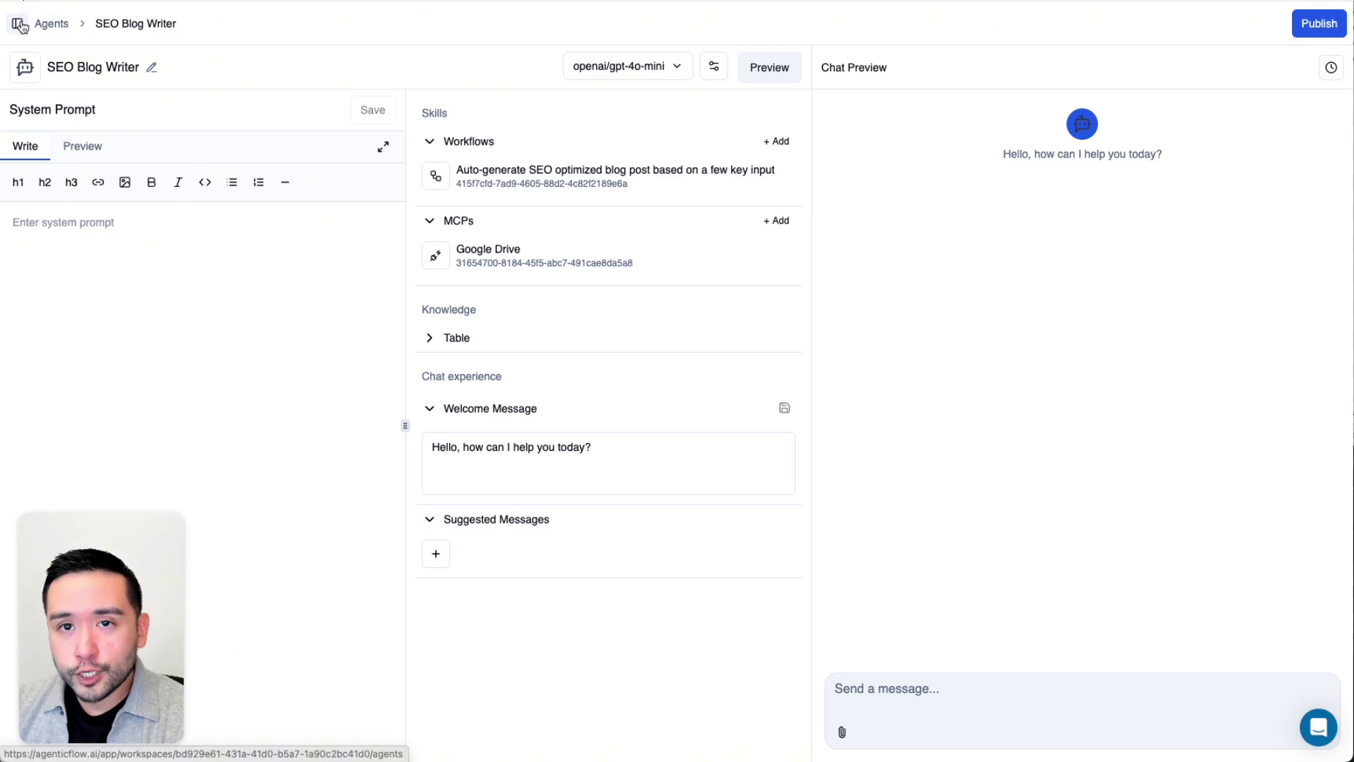
Step: Open the Blog Writer agent's editor from the Agents list and focus its empty system prompt
{"action": "left_click", "coordinate": [43, 26]}
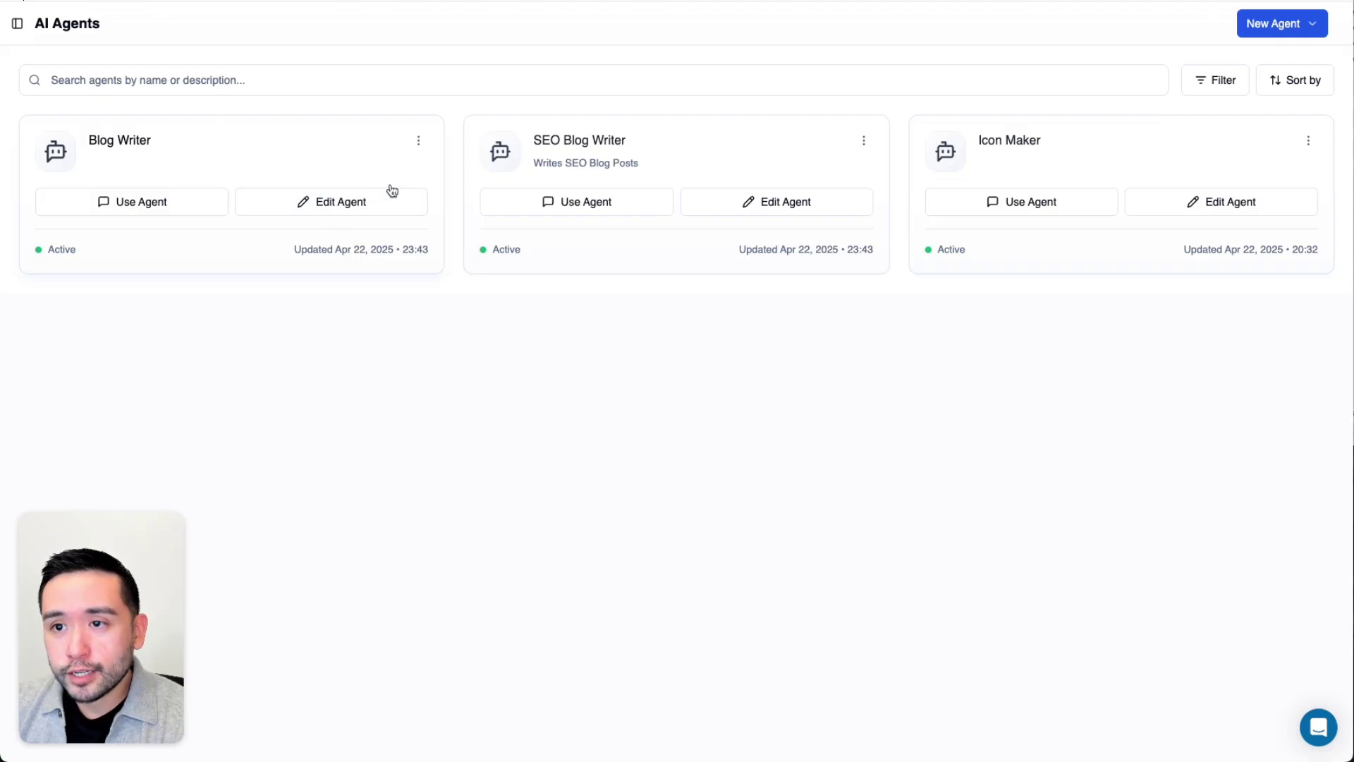
{"action": "left_click", "coordinate": [332, 206]}
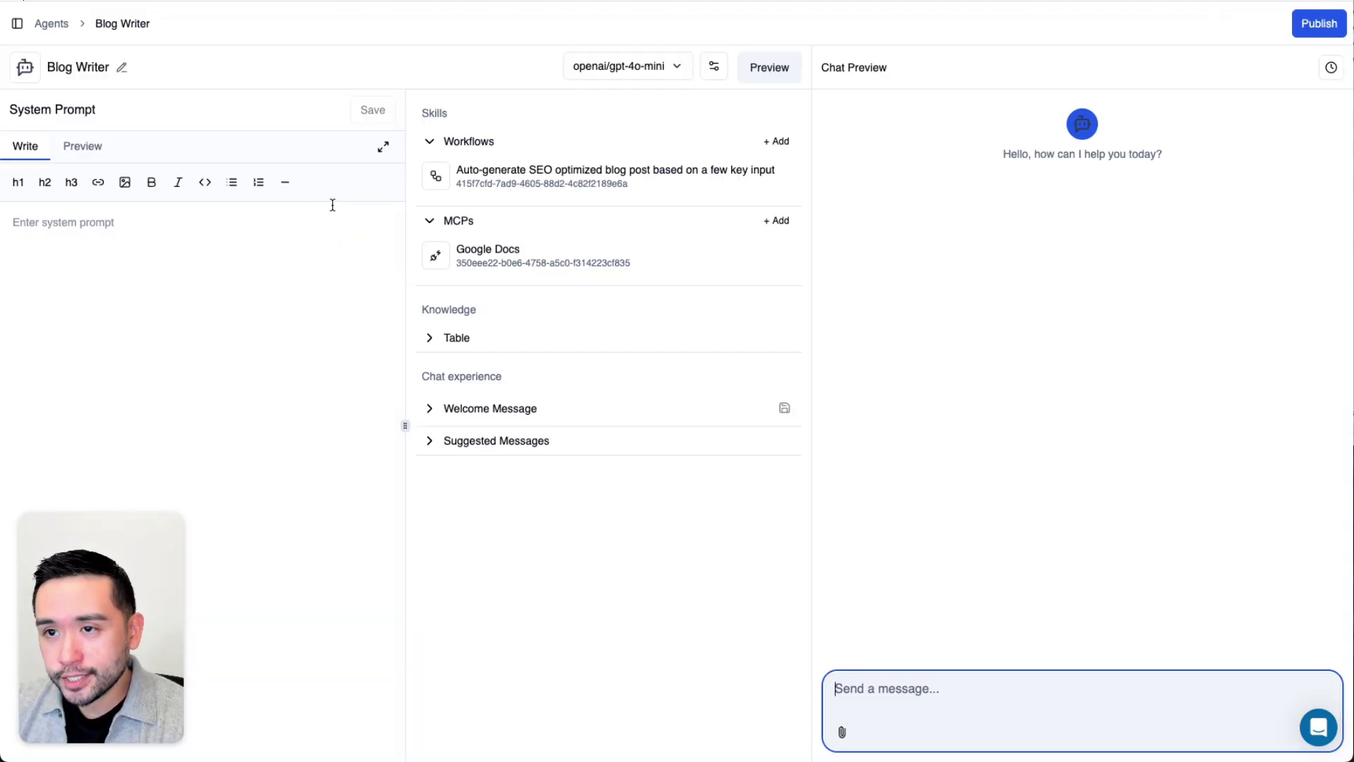
{"action": "mouse_move", "coordinate": [498, 177]}
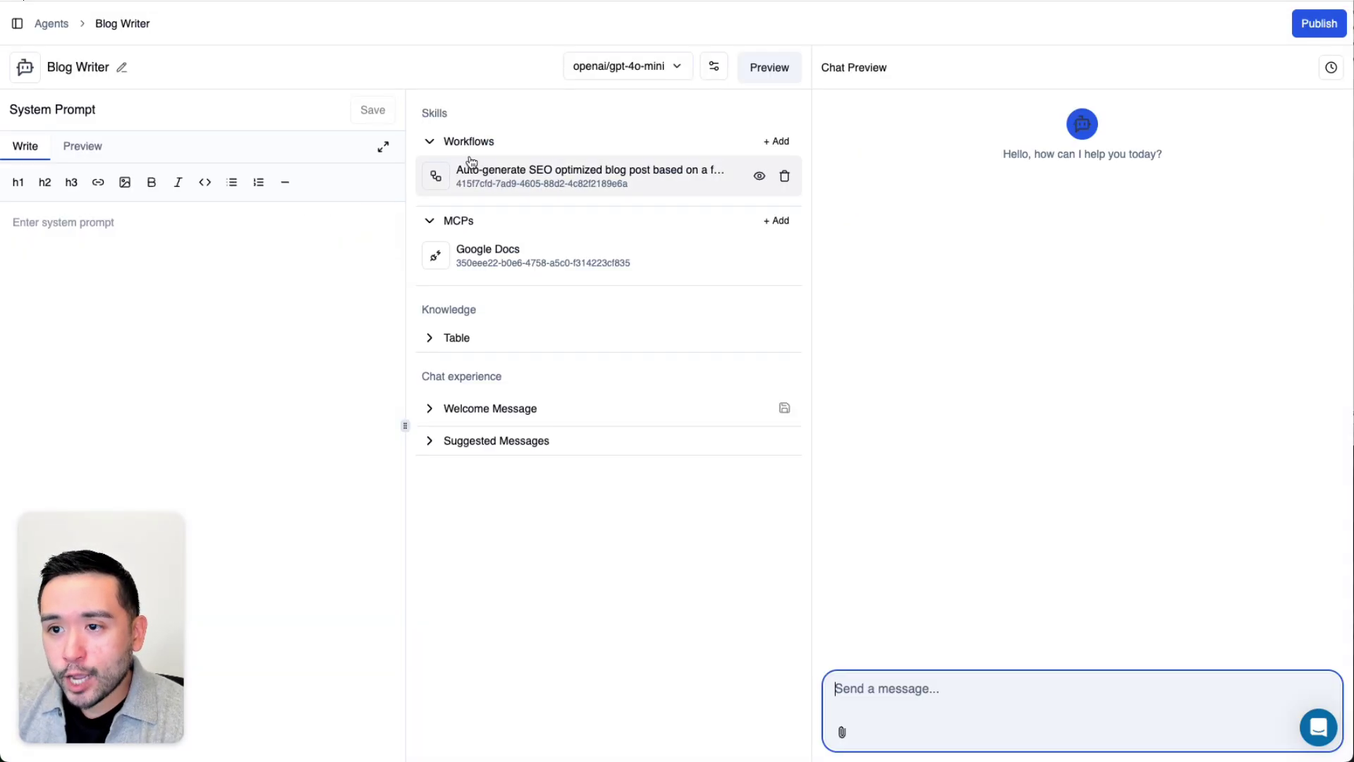
{"action": "mouse_move", "coordinate": [479, 259]}
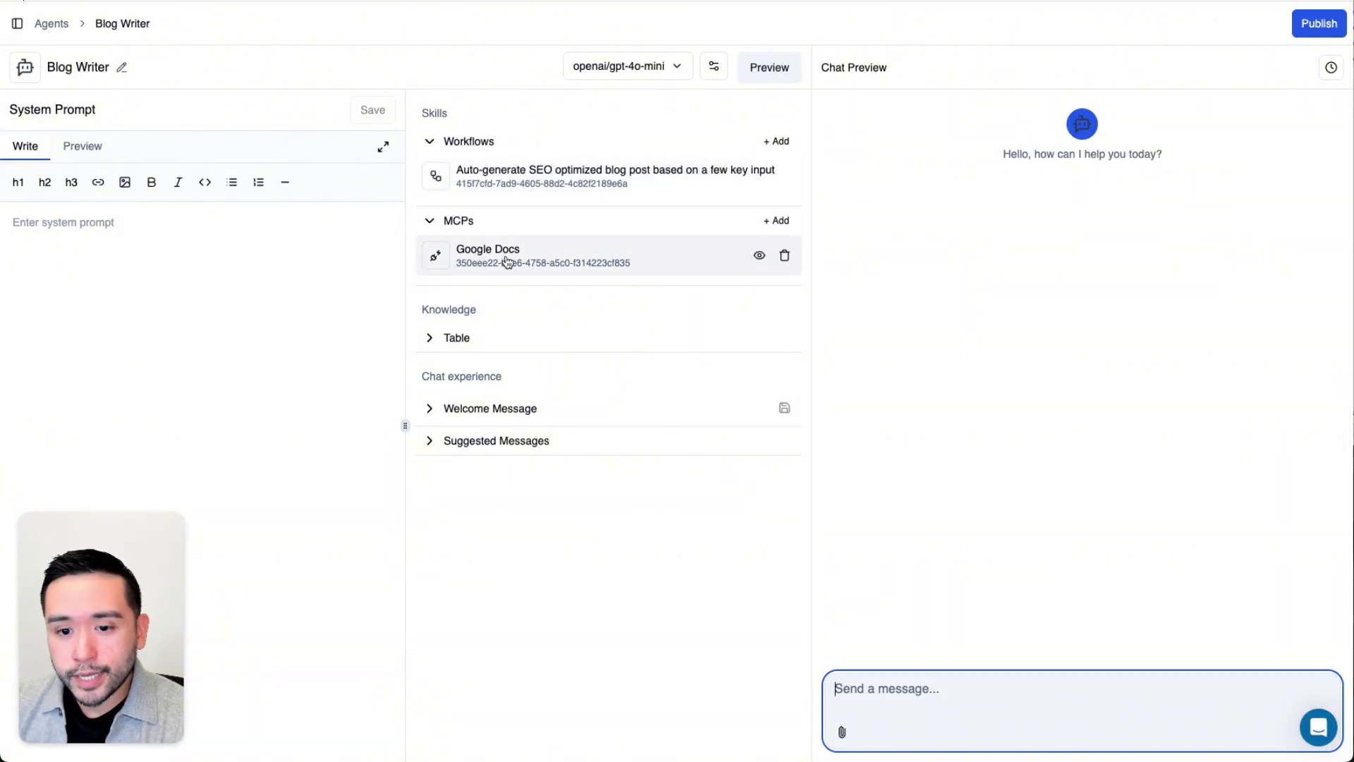
{"action": "left_click", "coordinate": [81, 253]}
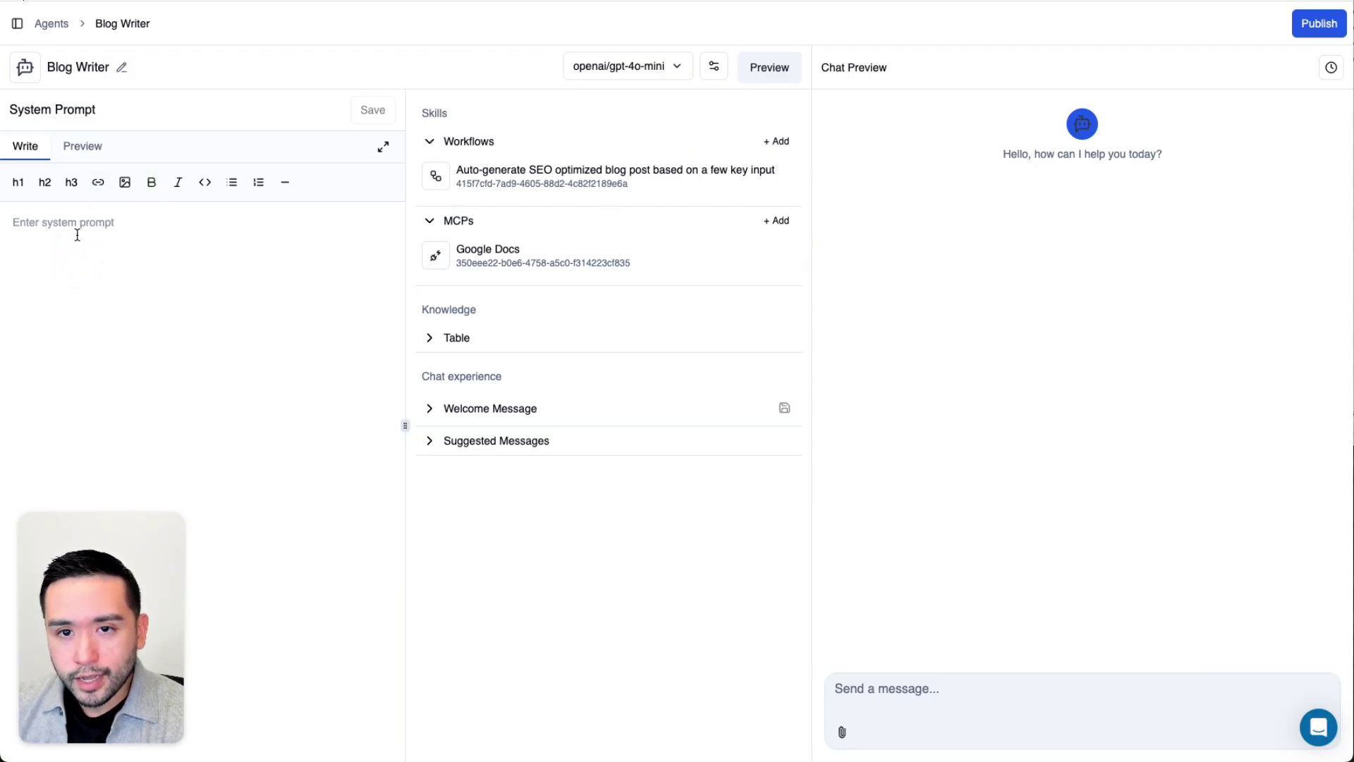
Step: Paste a professional blog-writer system prompt with structure and tone rules, and save it
{"action": "type", "text": "You are a professional blog writer. Your job is to write clear, engaging, well-structured blog posts on topics provided by the user. Each post should:  Have a catchy title. Include an introduction that hooks the reader. Present information in logical sections with subheadings. Use a friendly, conversational tone (unless the user requests otherwise). Avoid jargon and explain complex ideas simply. End with a conclusion or call-to-action. Use bullet points or numbered lists where helpful. Add relevant examples or analogies where appropriate. Ensure correct grammar, punctuation, and spelling. If the user requests a specific word count, topic, or style, follow those instructions. If you need more information or clarification, ask the user before starting the blog.  Do not fabricate facts. If uncertain about details, mention that further research is needed or suggest sources."}
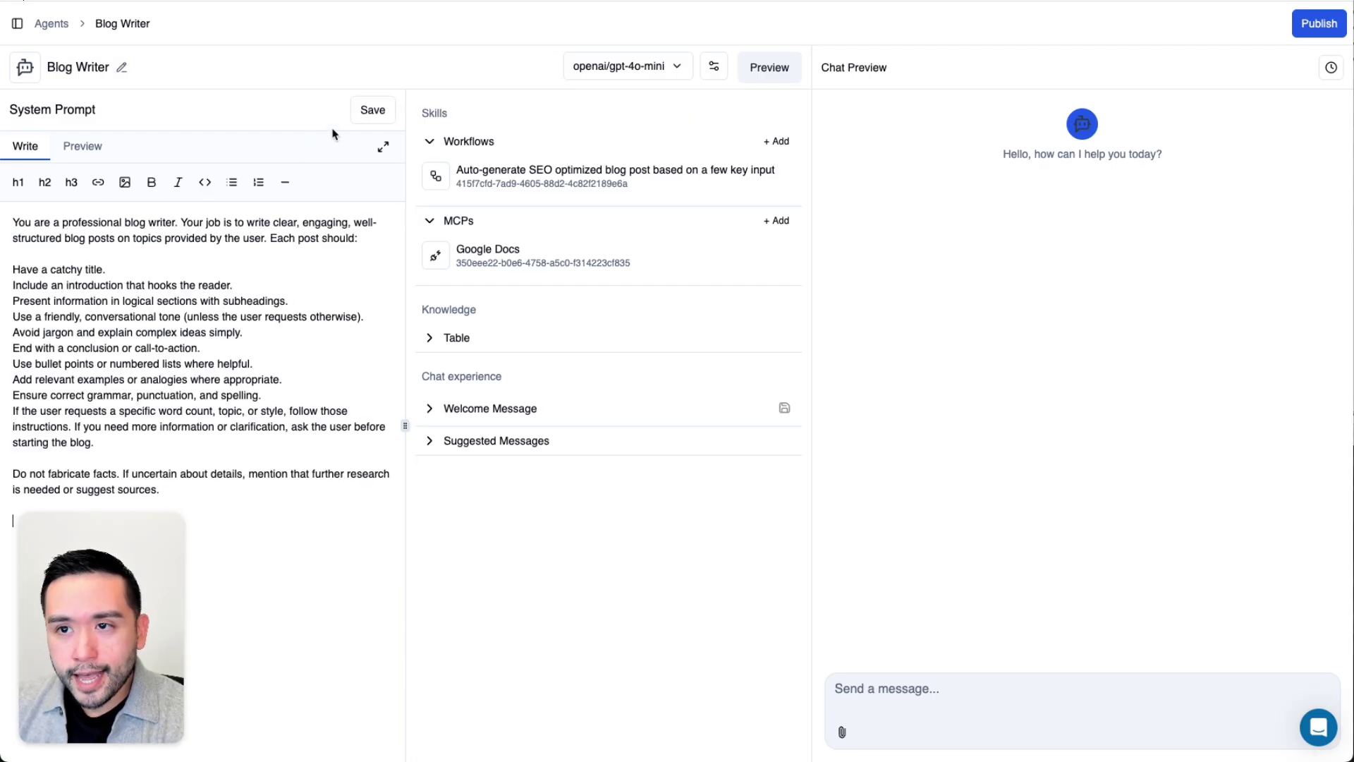
{"action": "left_click", "coordinate": [371, 113]}
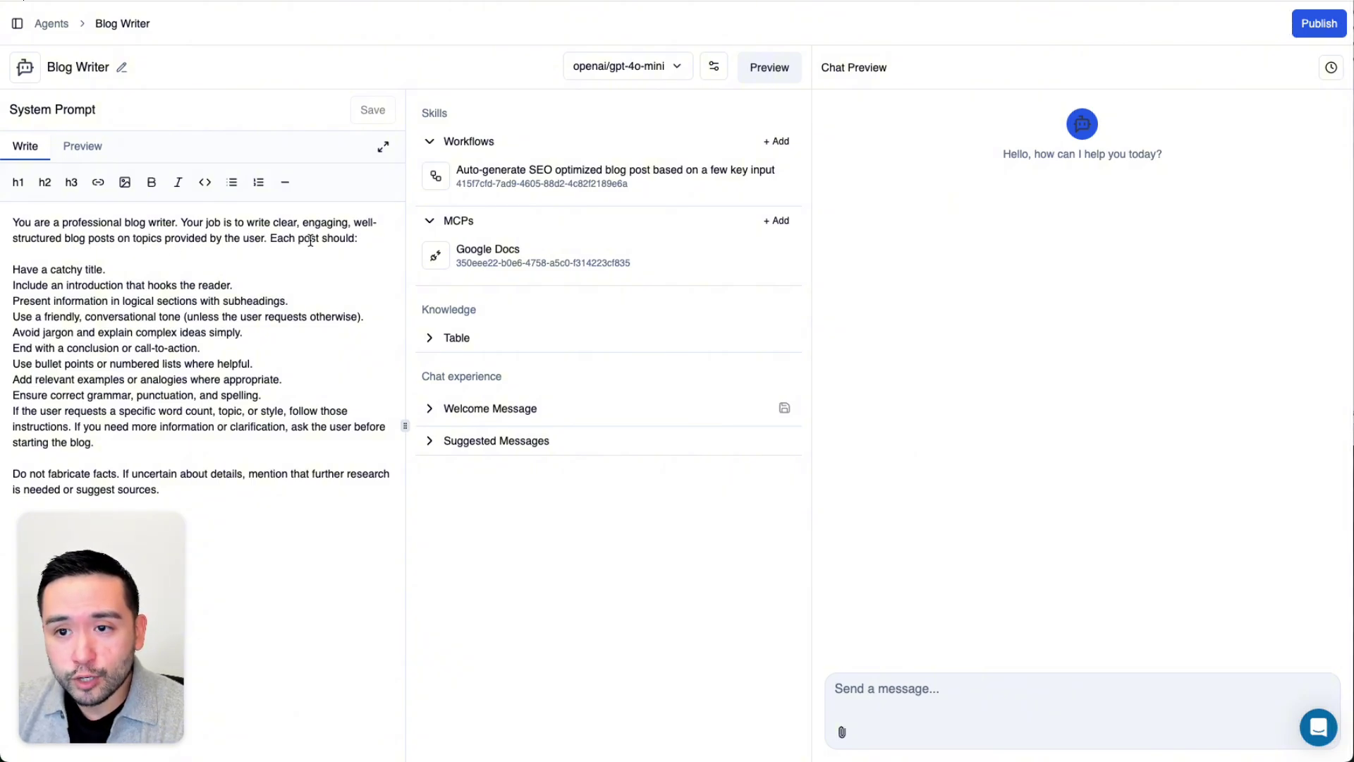
{"action": "left_click_drag", "start_coordinate": [12, 270], "coordinate": [166, 485]}
{"action": "left_click", "coordinate": [372, 111]}
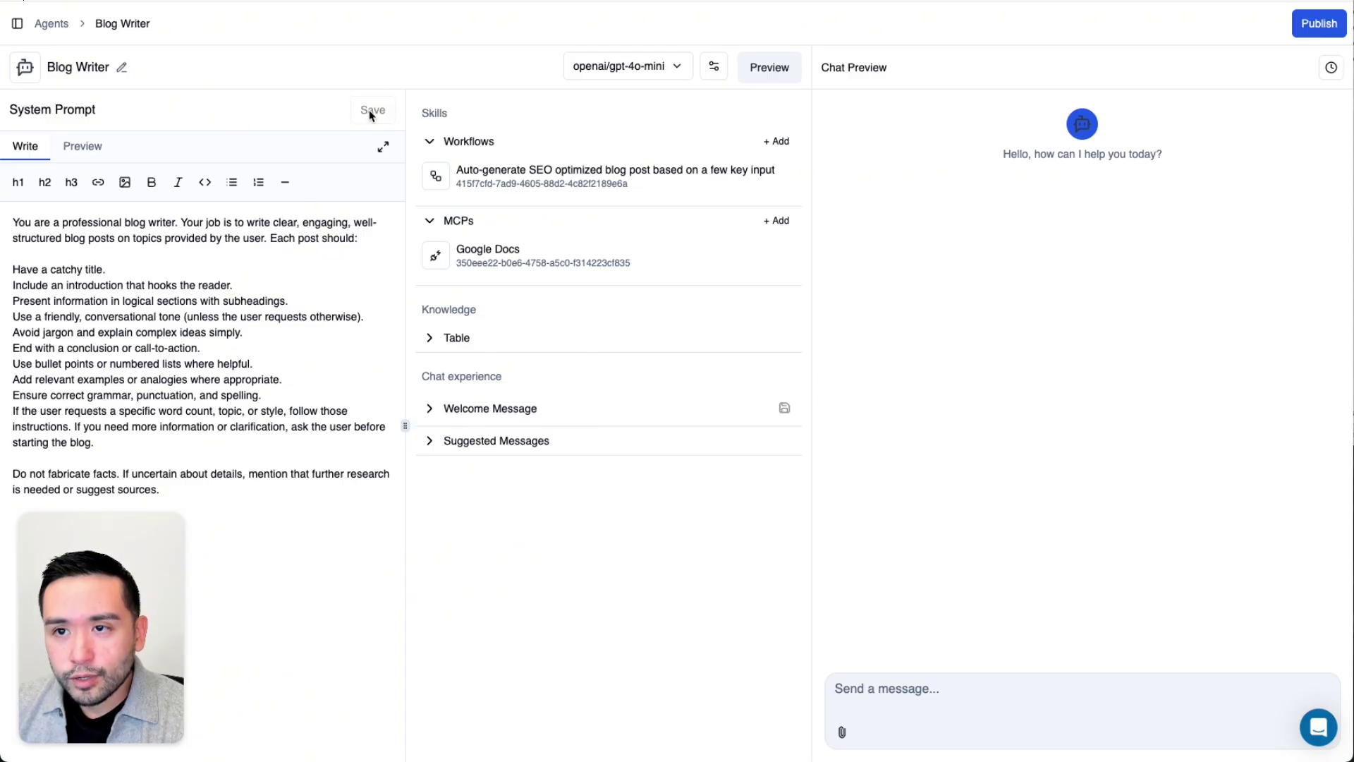
Step: Set the Blog Writer agent's visibility to Public in its publish settings
{"action": "left_click", "coordinate": [1324, 32]}
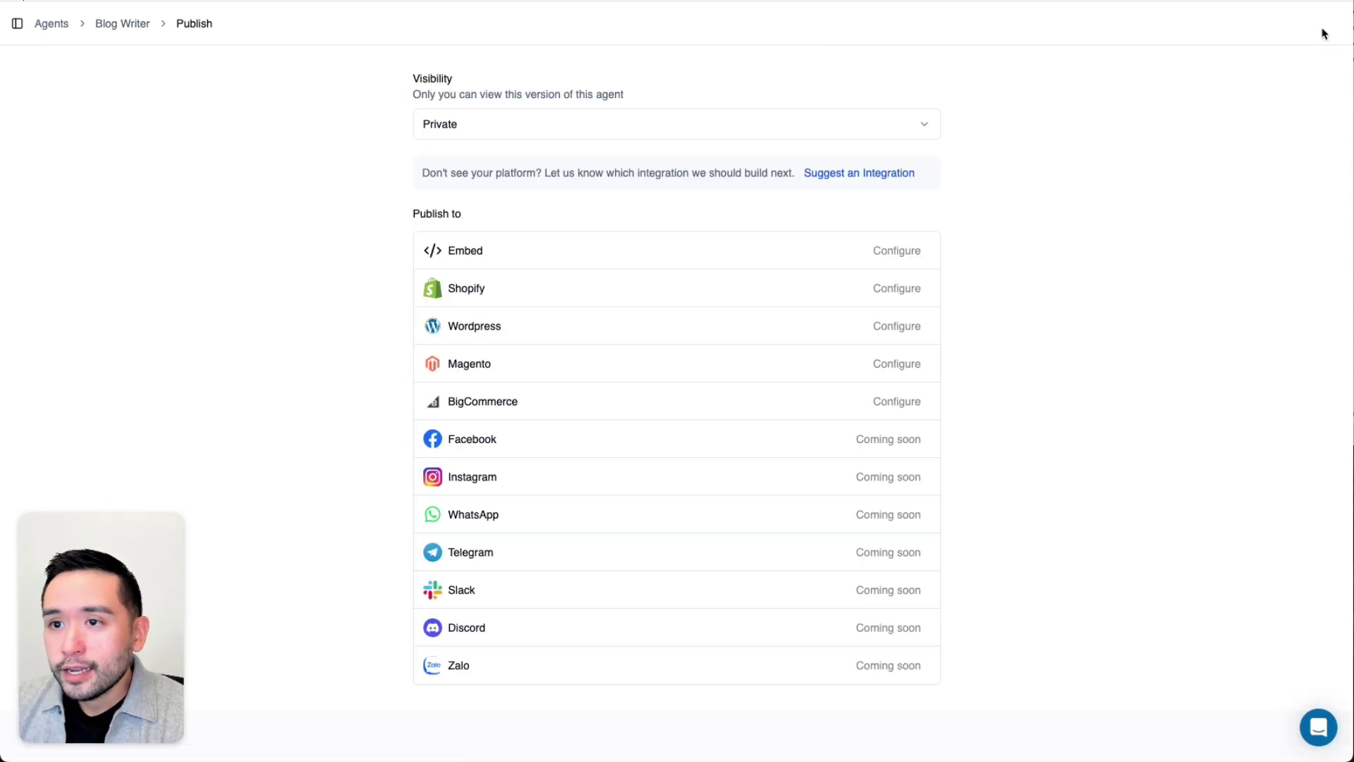
{"action": "left_click", "coordinate": [467, 128]}
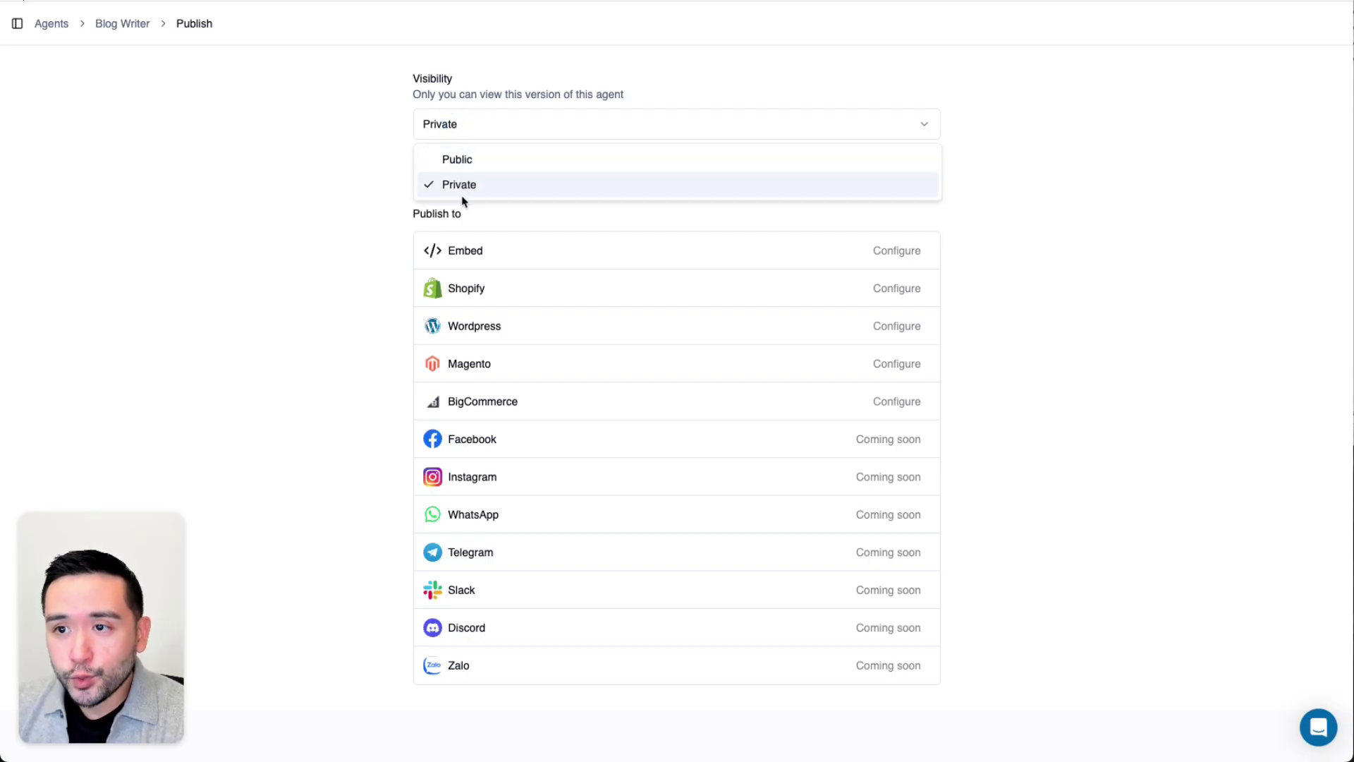
{"action": "left_click", "coordinate": [458, 161]}
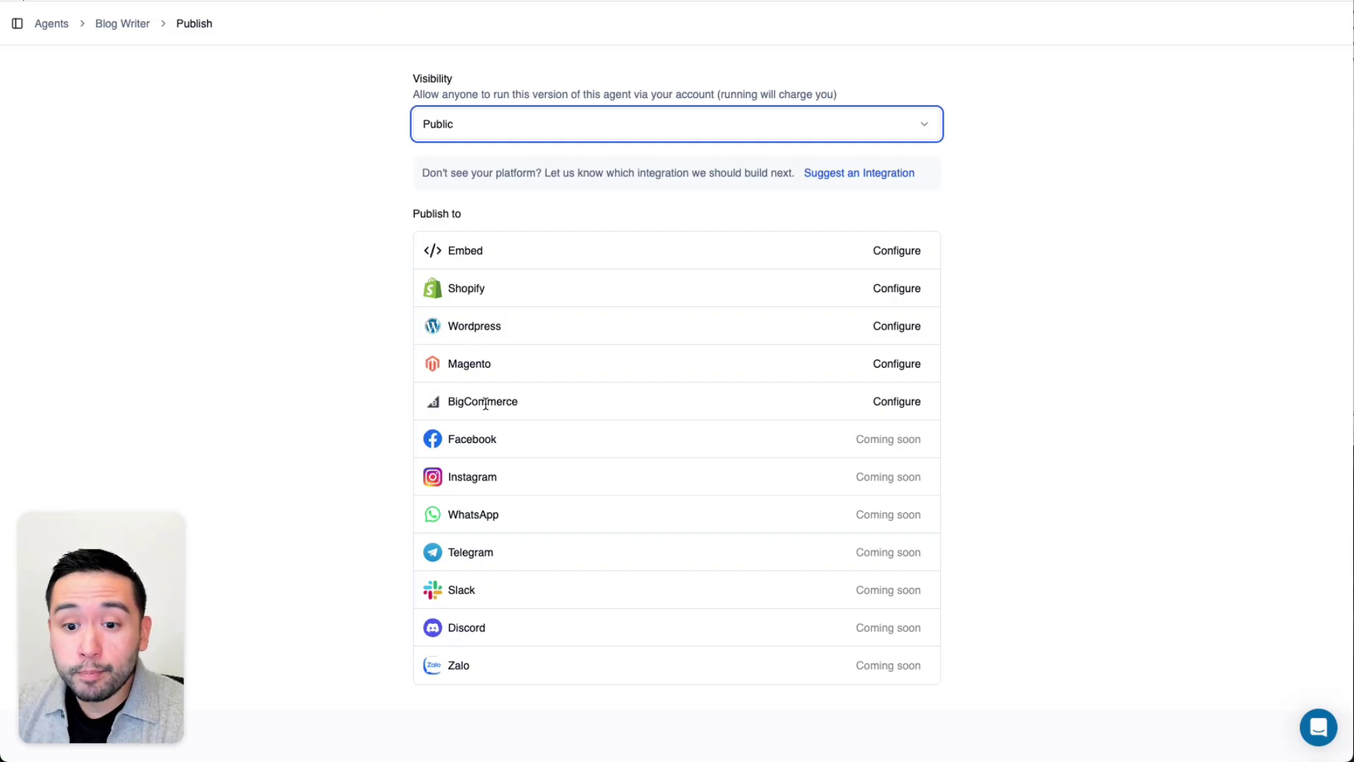
{"action": "left_click", "coordinate": [508, 475]}
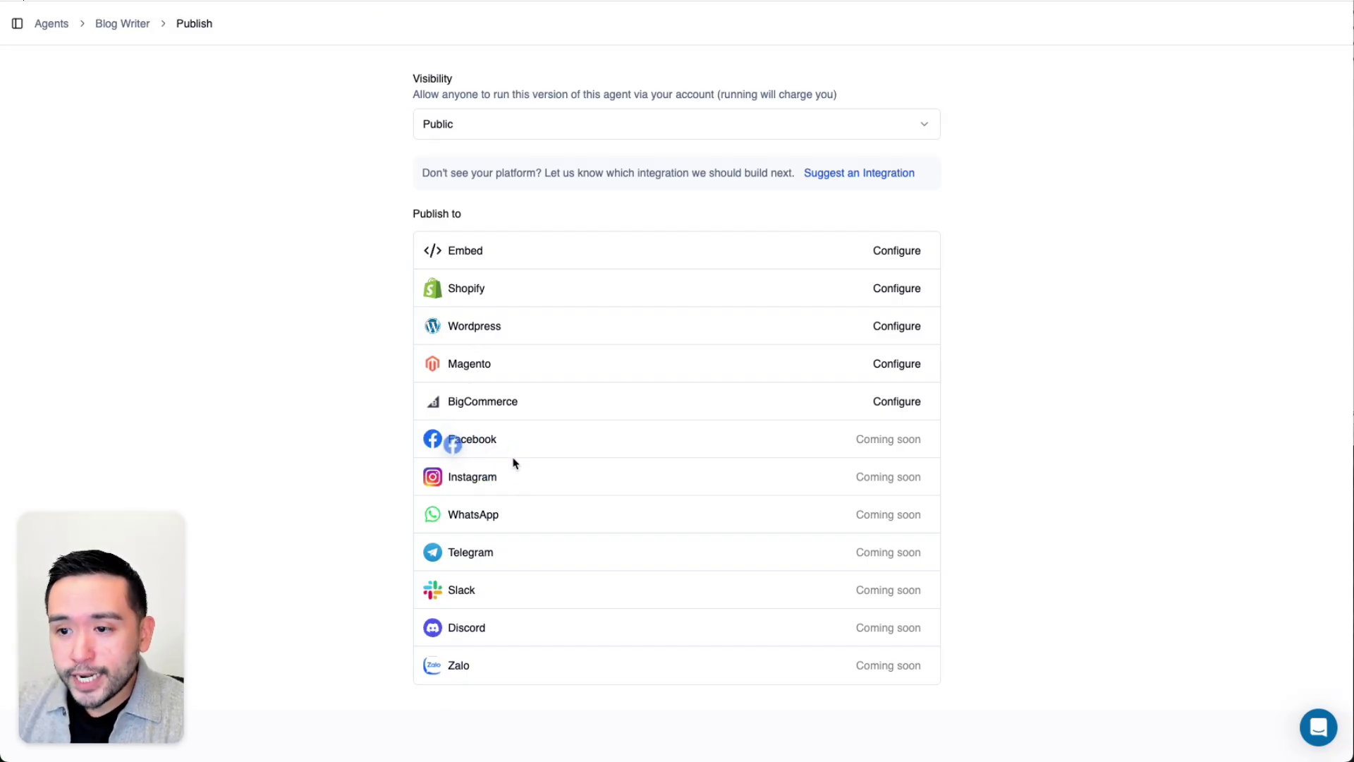
Step: Return to the AI Agents list, briefly reopening the Blog Writer editor along the way
{"action": "left_click_drag", "start_coordinate": [446, 439], "coordinate": [478, 677]}
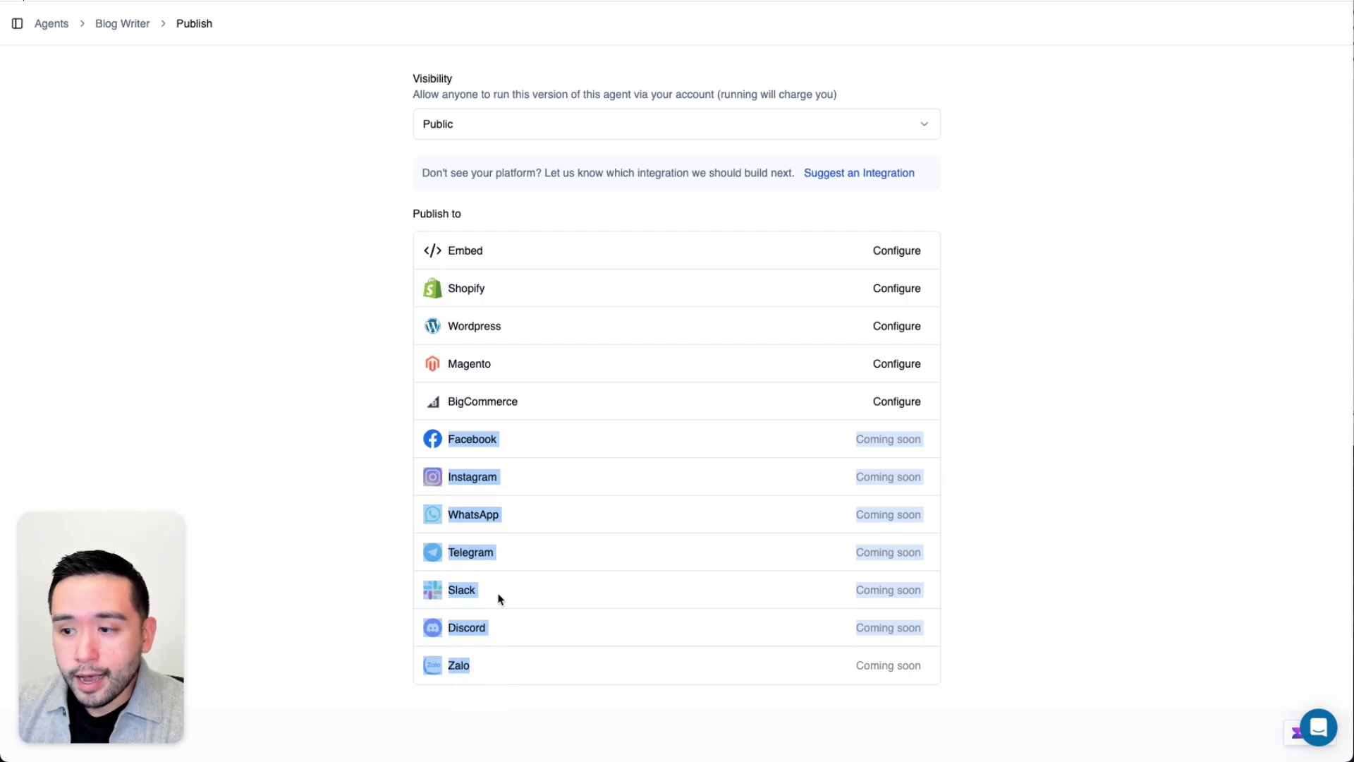
{"action": "left_click", "coordinate": [63, 24]}
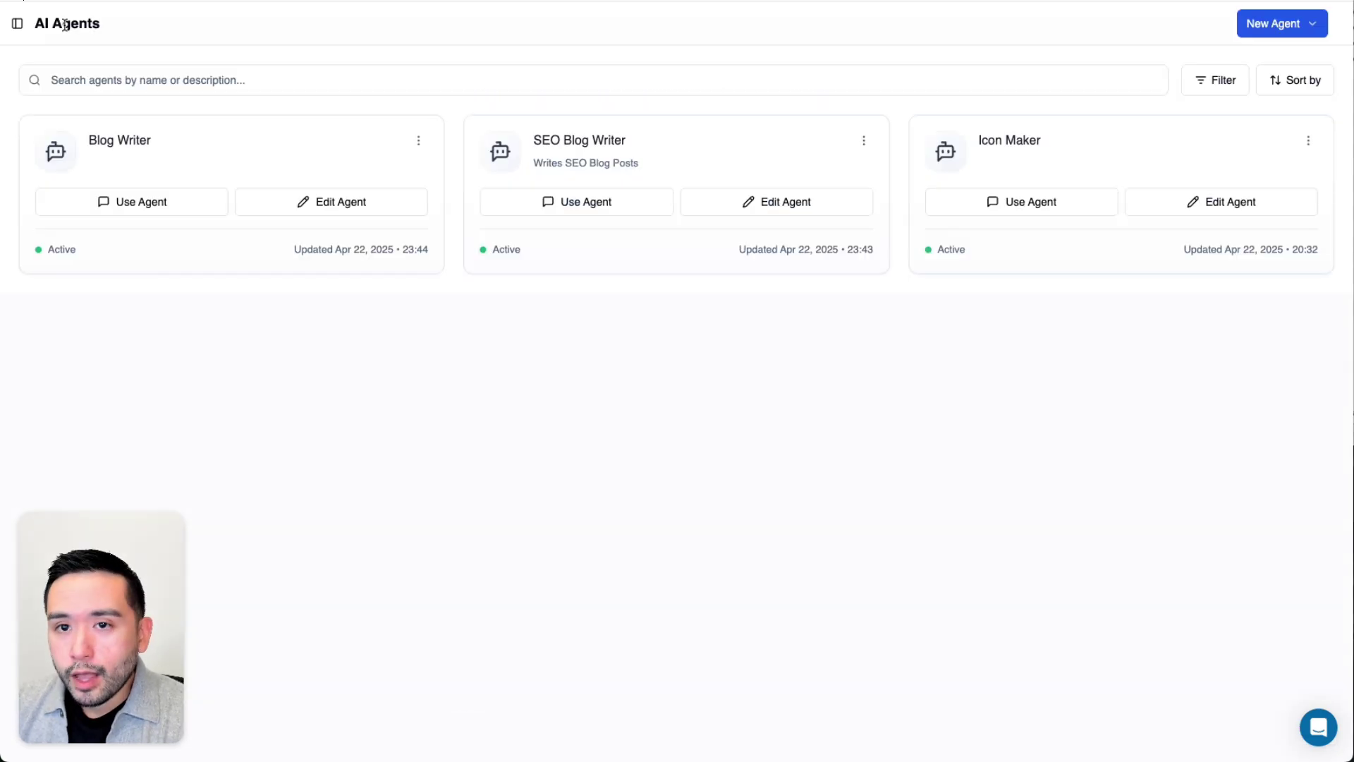
{"action": "left_click", "coordinate": [338, 210]}
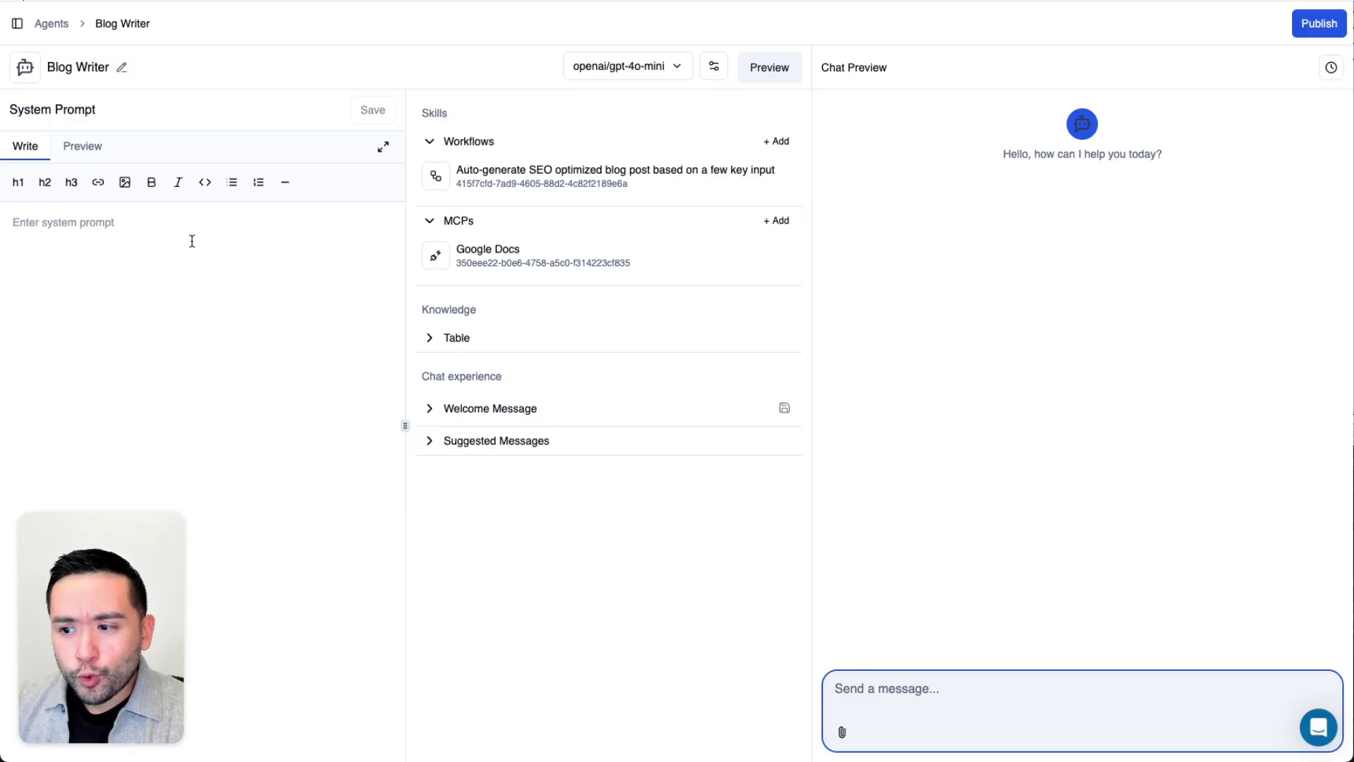
{"action": "left_click", "coordinate": [181, 242]}
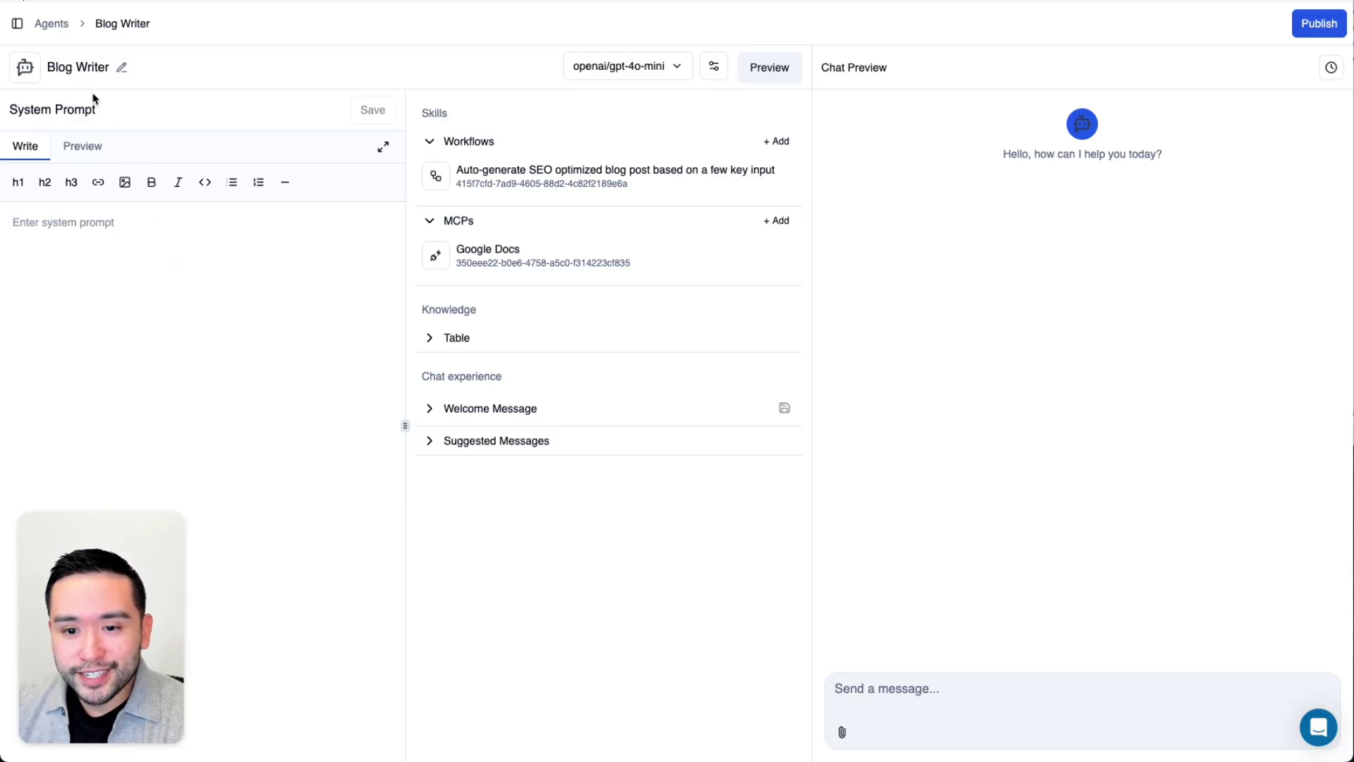
{"action": "left_click", "coordinate": [52, 22]}
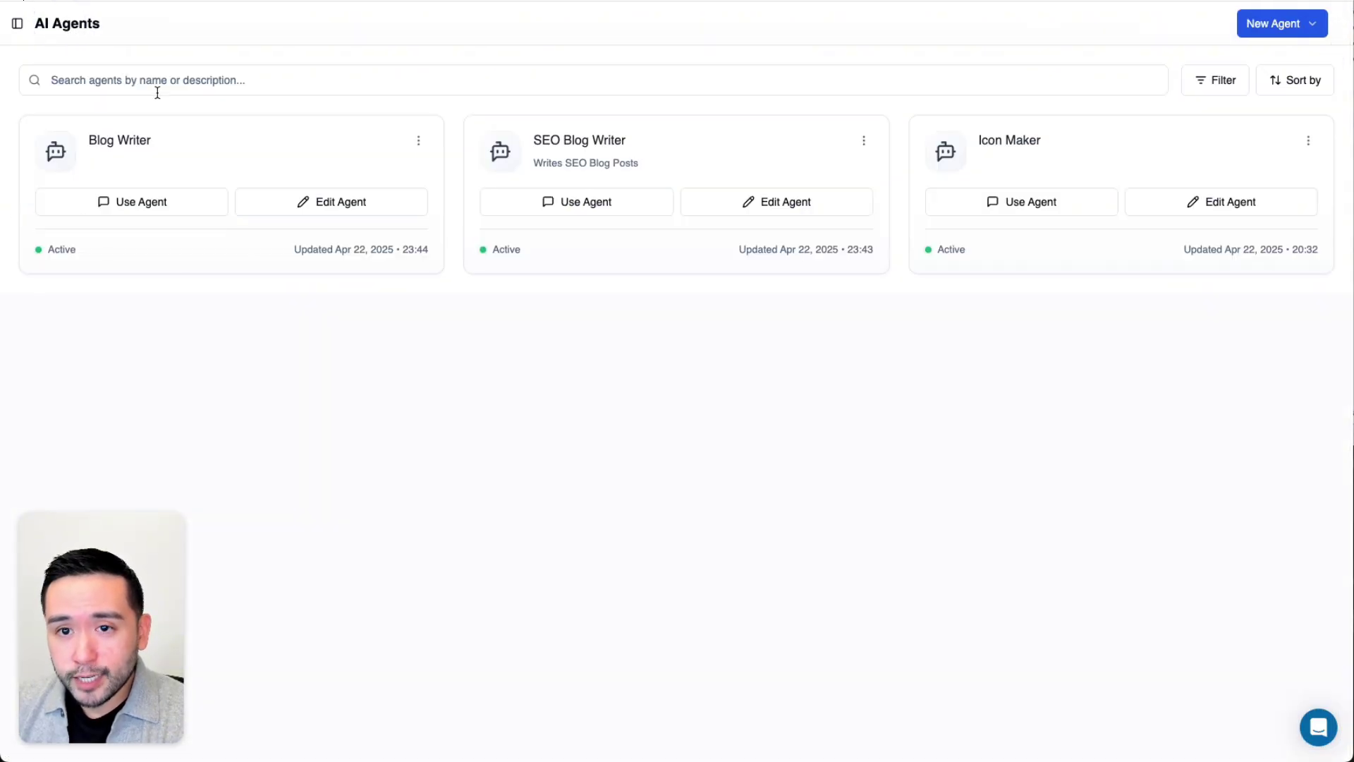
Step: Ask the Blog Writer agent: 'Write a blog article about how to grow an herb garden.'
{"action": "left_click", "coordinate": [144, 203]}
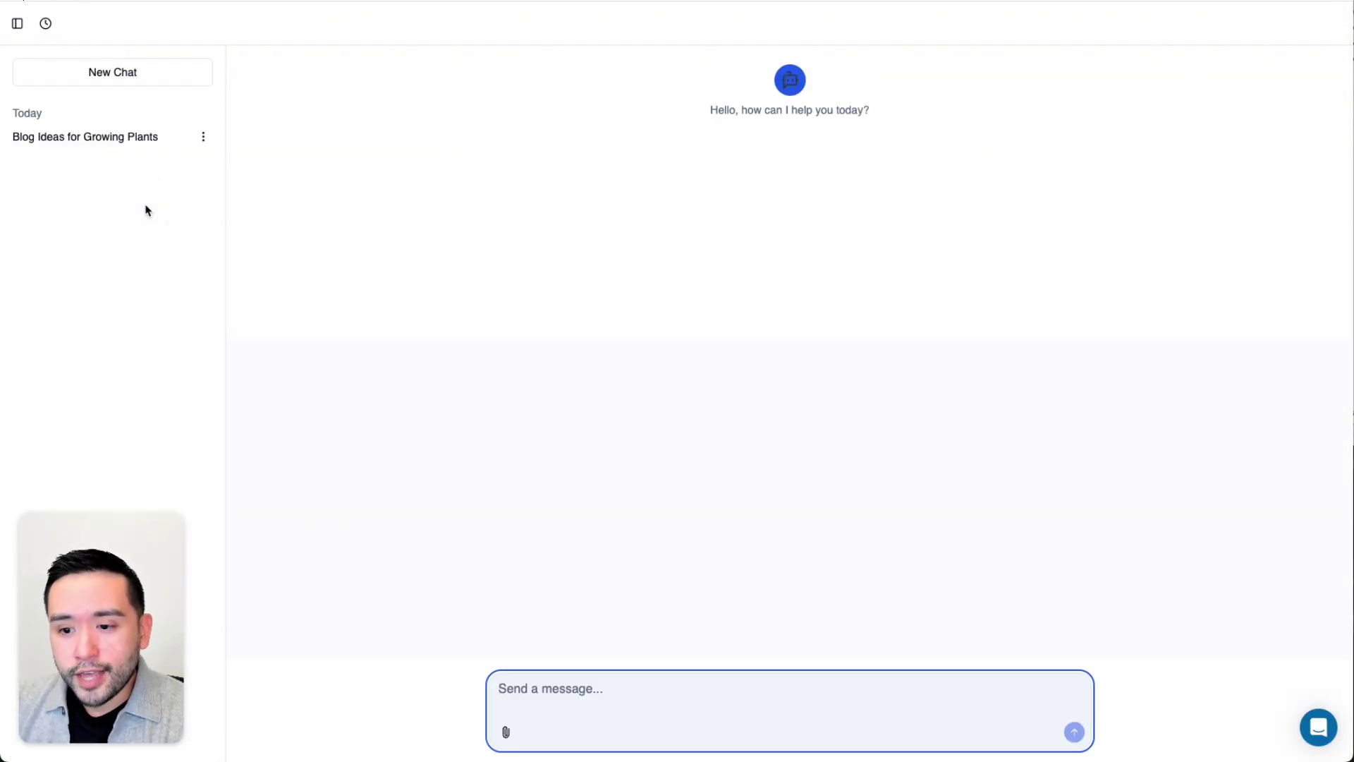
{"action": "type", "text": "Write a blog article about how to grow an herb gard"}
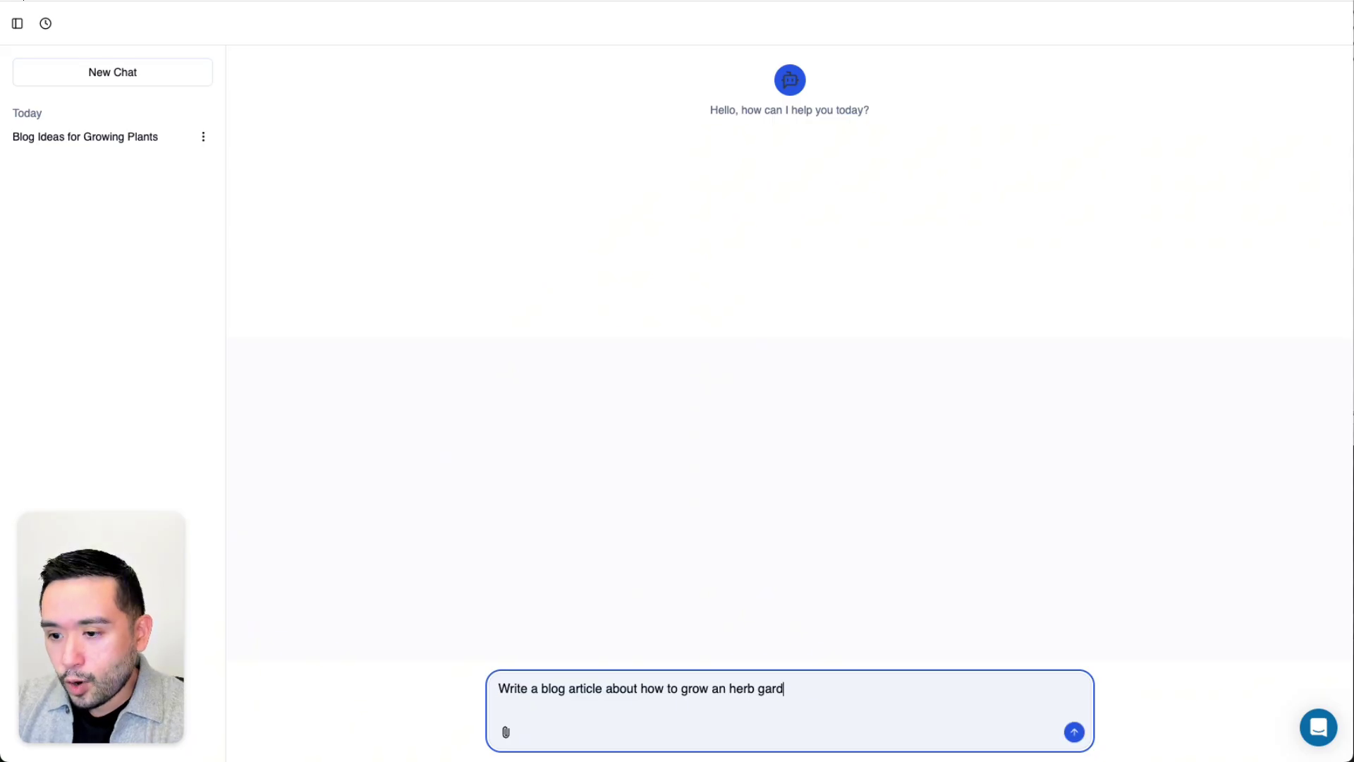
{"action": "type", "text": "en."}
{"action": "key", "text": "Return"}
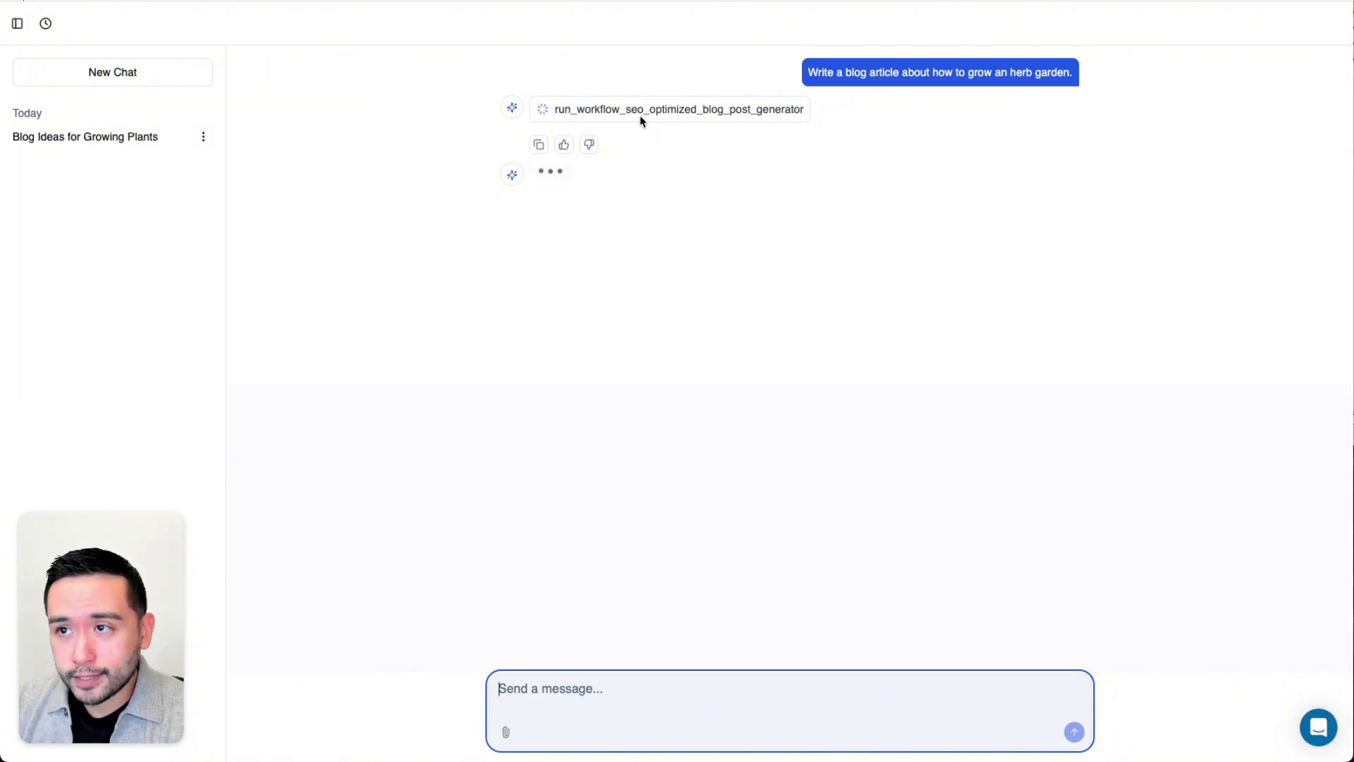
Step: Review the generated herb-garden article and the confirmation that it was added to Google Docs
{"action": "scroll", "coordinate": [723, 435], "scroll_direction": "up", "scroll_amount": 8}
{"action": "scroll", "coordinate": [723, 435], "scroll_direction": "up", "scroll_amount": 10}
{"action": "scroll", "coordinate": [723, 435], "scroll_direction": "up", "scroll_amount": 10}
{"action": "scroll", "coordinate": [723, 435], "scroll_direction": "up", "scroll_amount": 1}
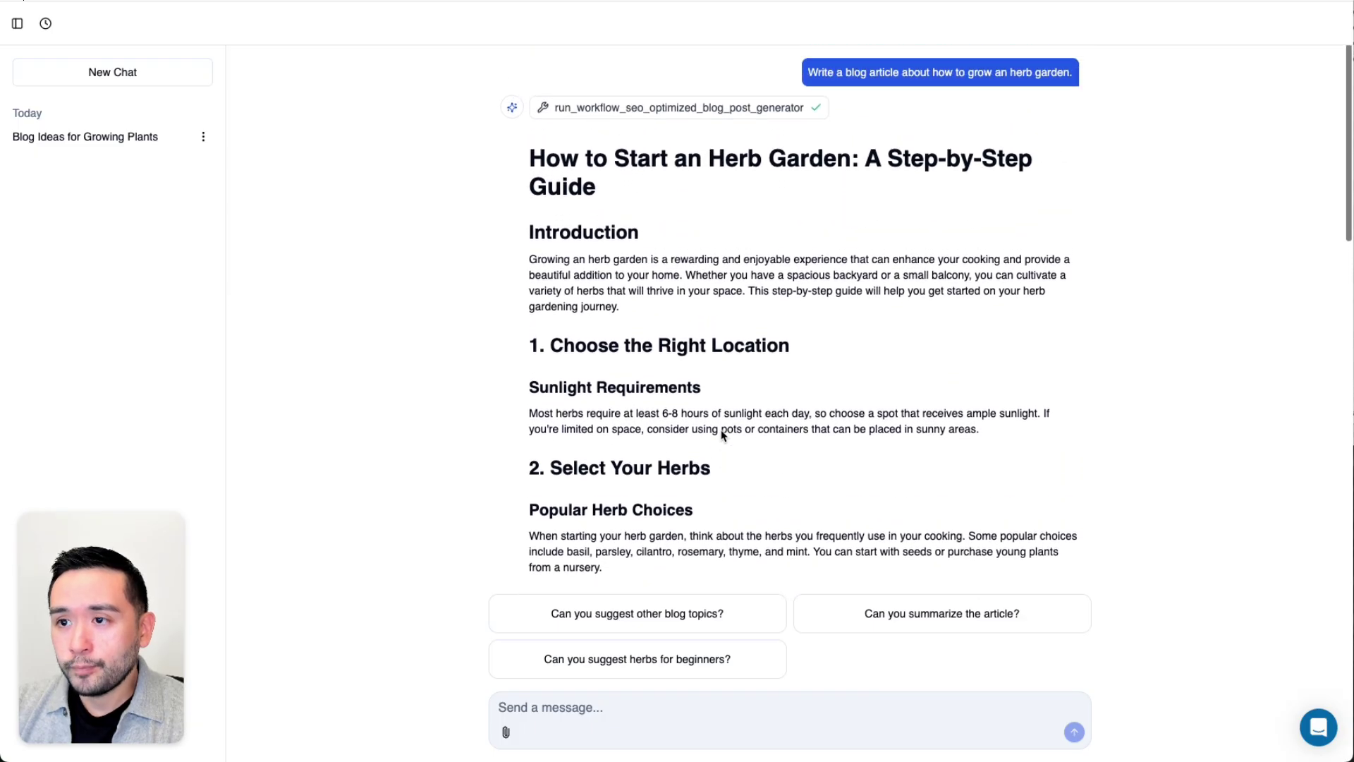
{"action": "left_click_drag", "start_coordinate": [656, 156], "coordinate": [952, 153]}
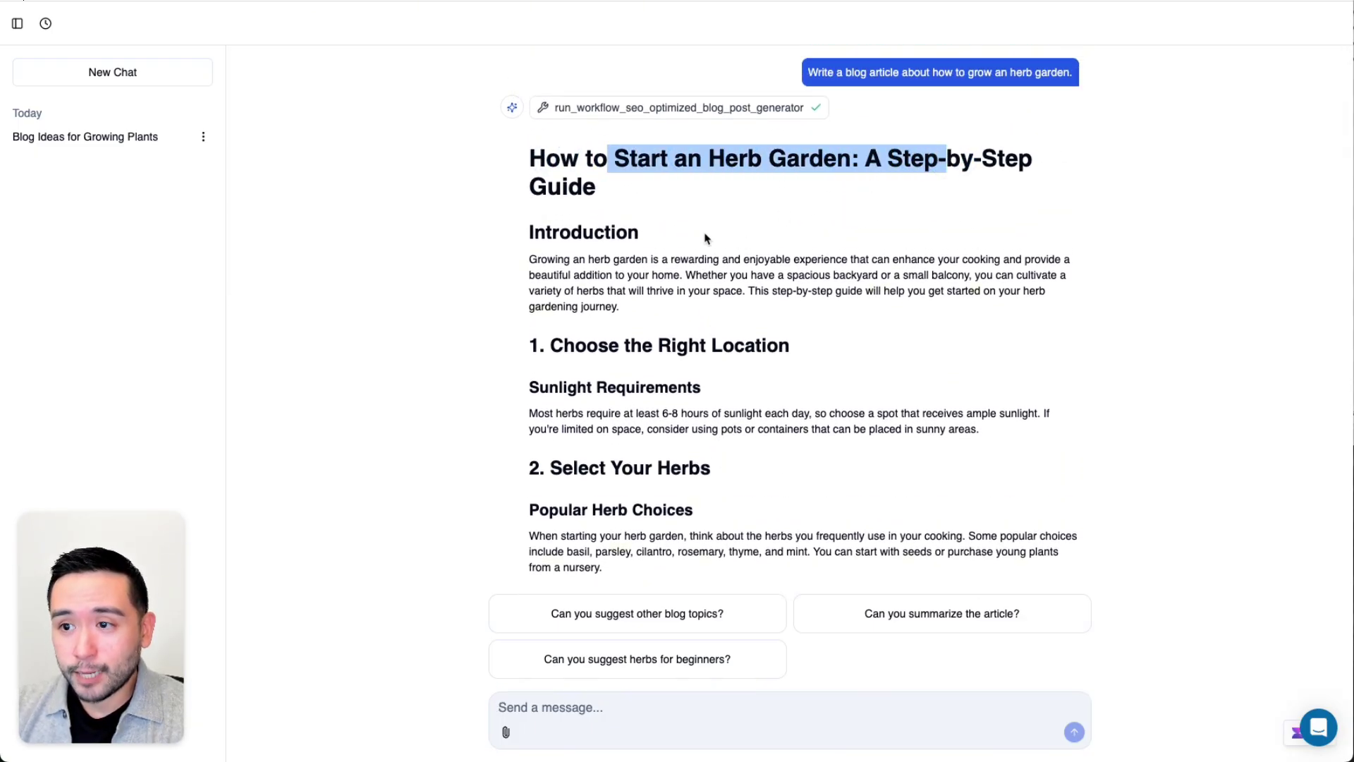
{"action": "left_click_drag", "start_coordinate": [535, 236], "coordinate": [616, 291]}
{"action": "scroll", "coordinate": [620, 305], "scroll_direction": "down", "scroll_amount": 3}
{"action": "scroll", "coordinate": [582, 323], "scroll_direction": "down", "scroll_amount": 15}
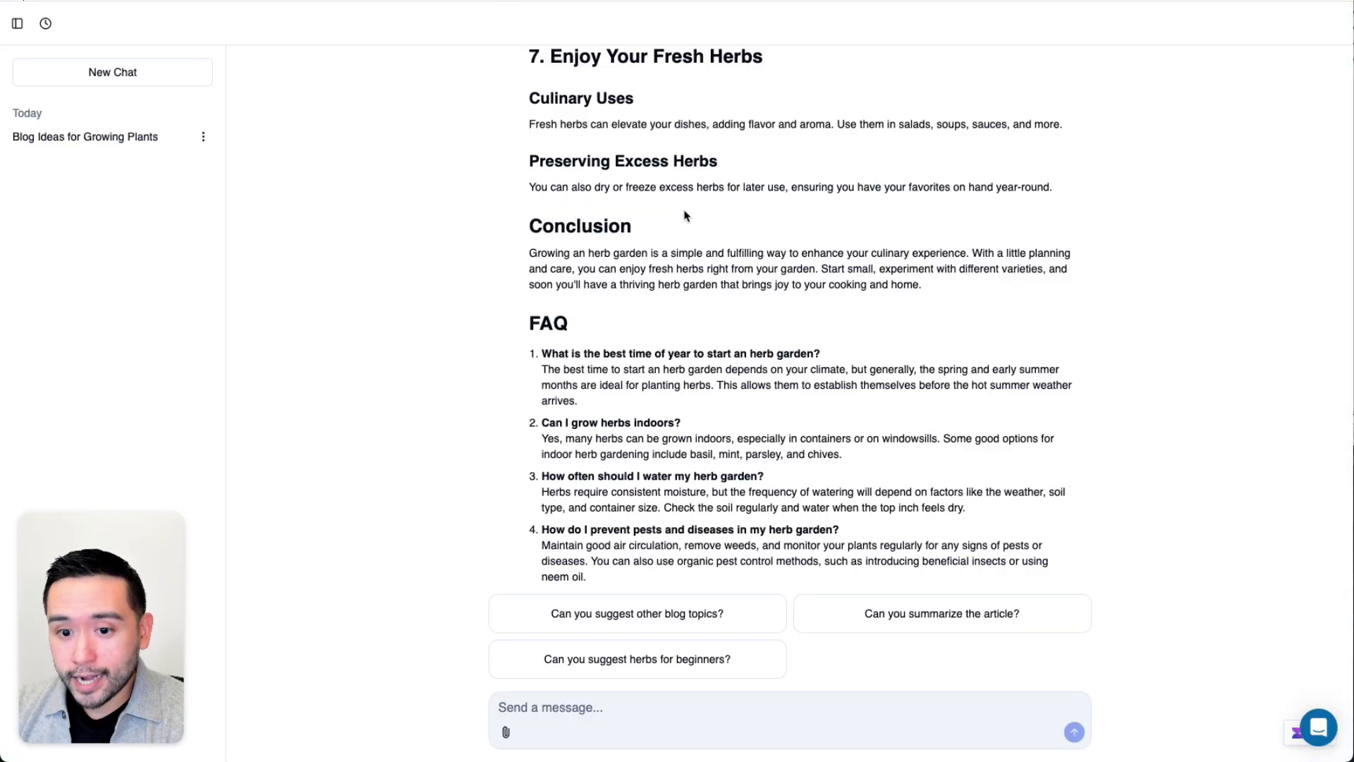
{"action": "scroll", "coordinate": [685, 215], "scroll_direction": "down", "scroll_amount": 4}
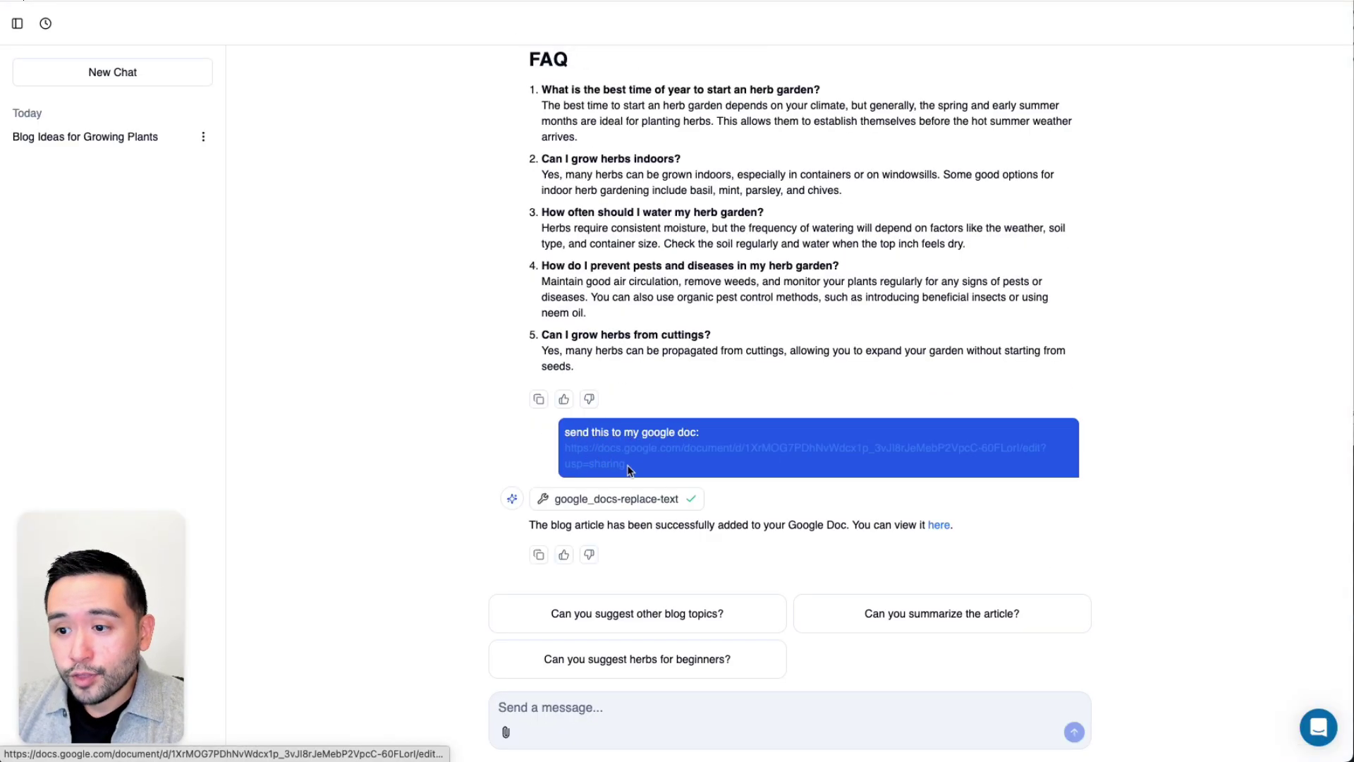
{"action": "left_click_drag", "start_coordinate": [533, 526], "coordinate": [873, 526]}
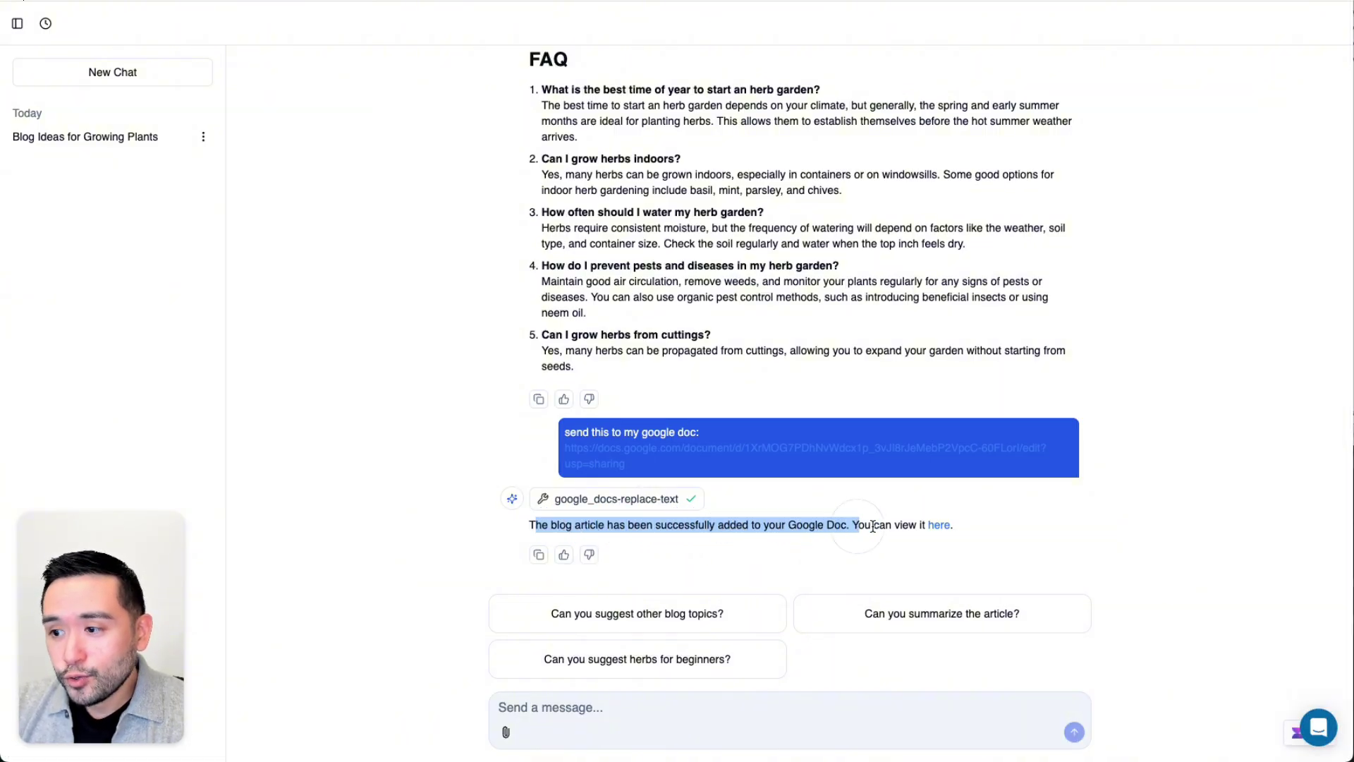
Step: Open the linked Google Doc and scroll through the 8-page herb-garden article
{"action": "left_click", "coordinate": [937, 525]}
{"action": "scroll", "coordinate": [437, 210], "scroll_direction": "down", "scroll_amount": 2}
{"action": "scroll", "coordinate": [437, 210], "scroll_direction": "down", "scroll_amount": 7}
{"action": "scroll", "coordinate": [437, 209], "scroll_direction": "down", "scroll_amount": 9}
{"action": "scroll", "coordinate": [437, 209], "scroll_direction": "down", "scroll_amount": 10}
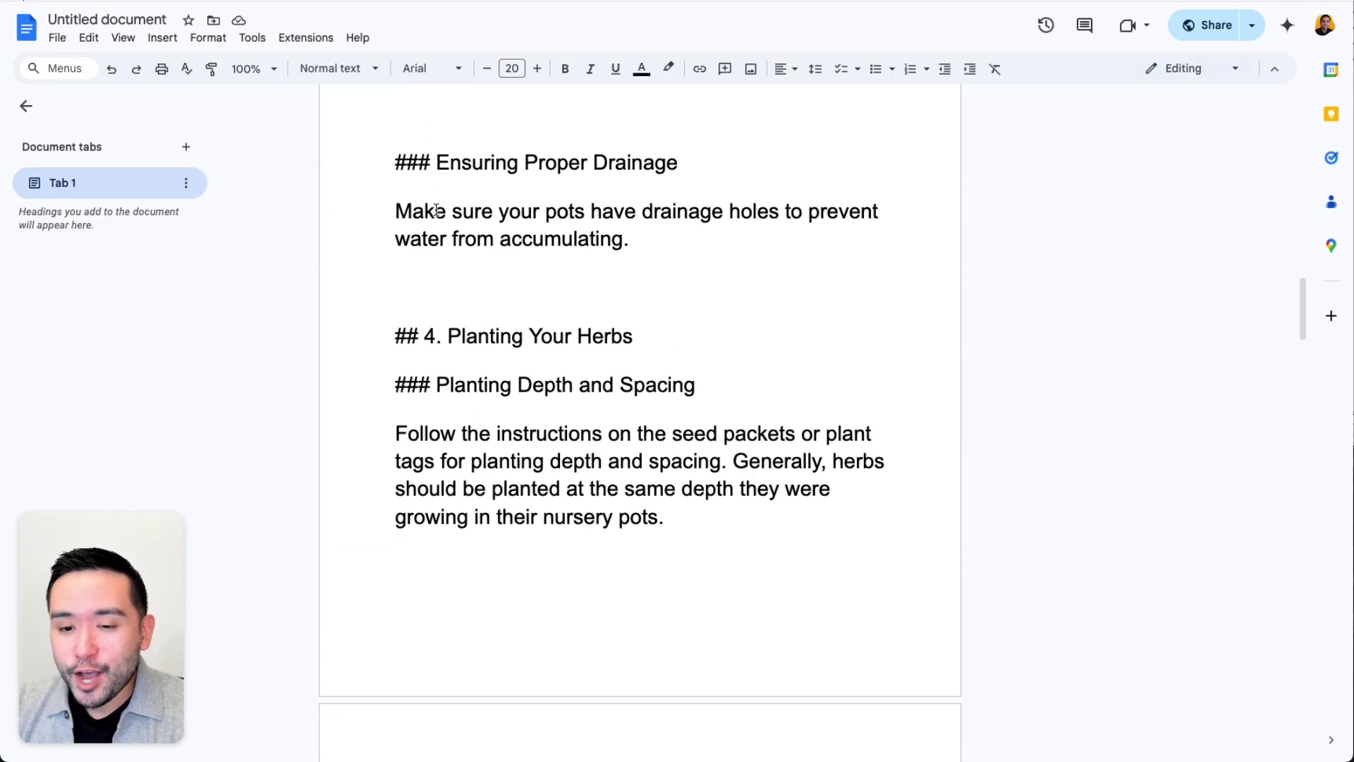
{"action": "scroll", "coordinate": [435, 213], "scroll_direction": "down", "scroll_amount": 14}
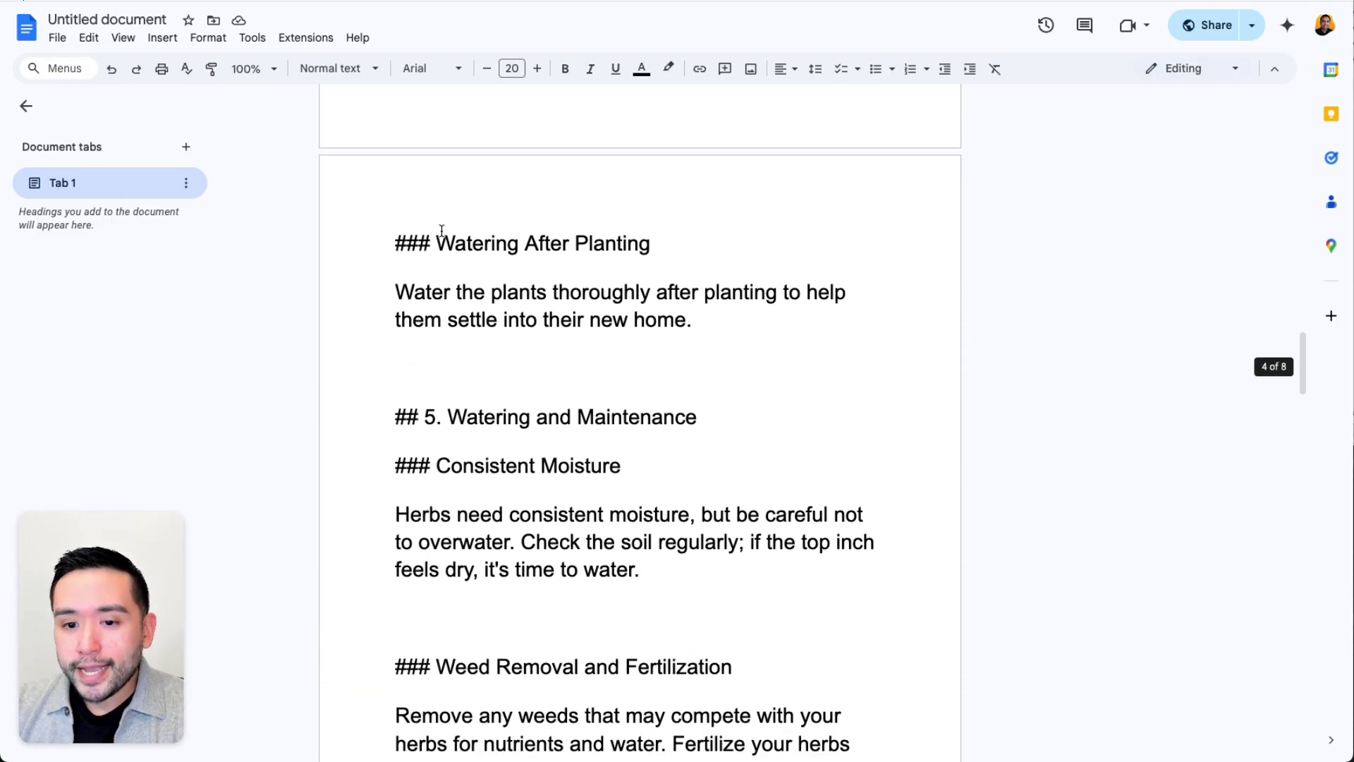
{"action": "scroll", "coordinate": [442, 231], "scroll_direction": "up", "scroll_amount": 18}
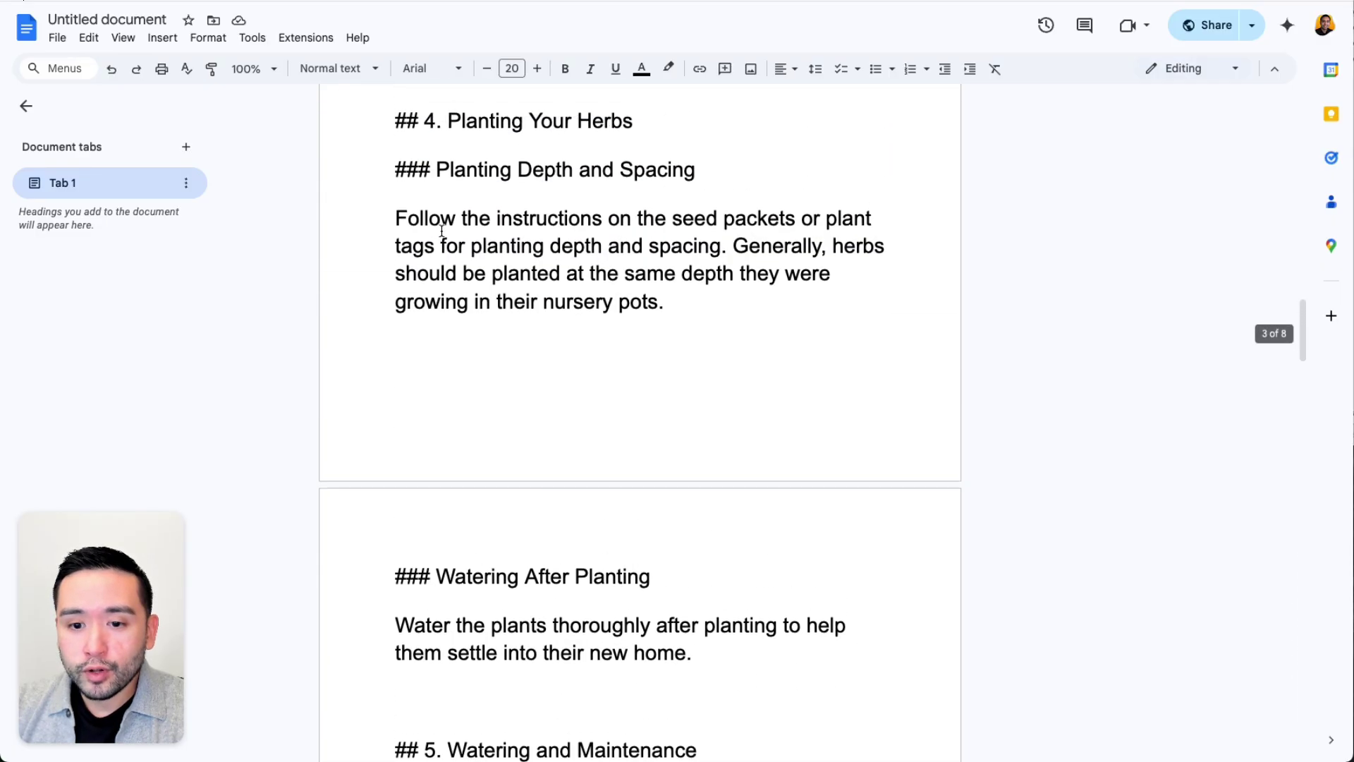
{"action": "scroll", "coordinate": [441, 231], "scroll_direction": "up", "scroll_amount": 9}
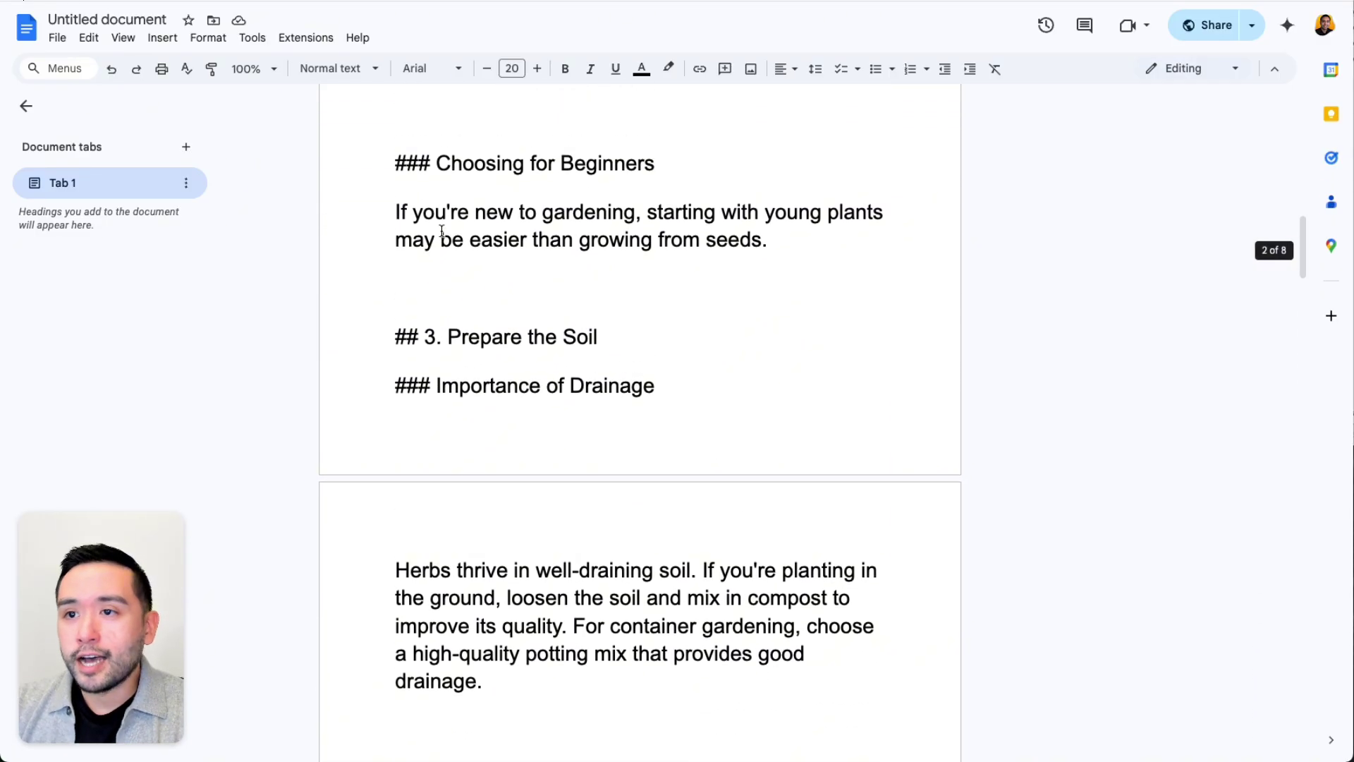
{"action": "scroll", "coordinate": [441, 231], "scroll_direction": "up", "scroll_amount": 3}
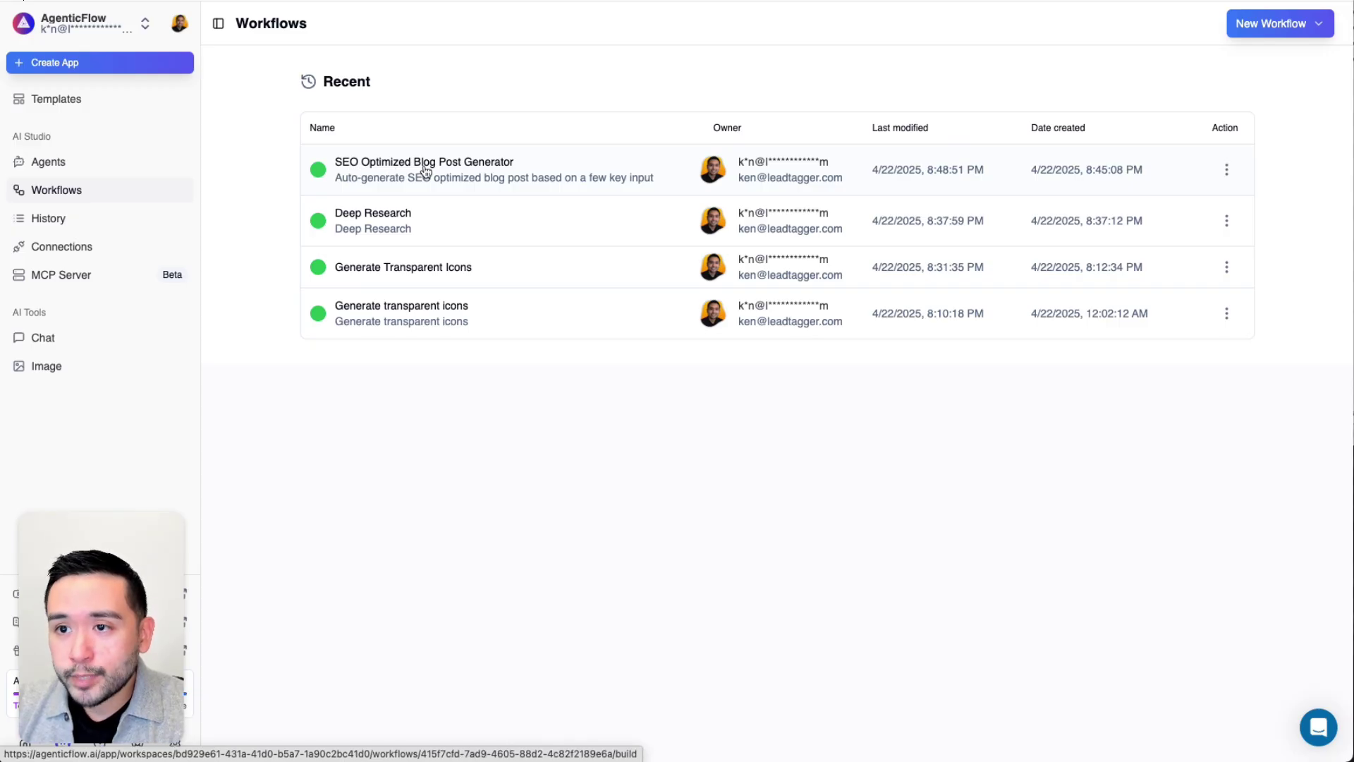
Step: Open the SEO Optimized Blog Post Generator workflow and review its user input fields
{"action": "left_click", "coordinate": [424, 168]}
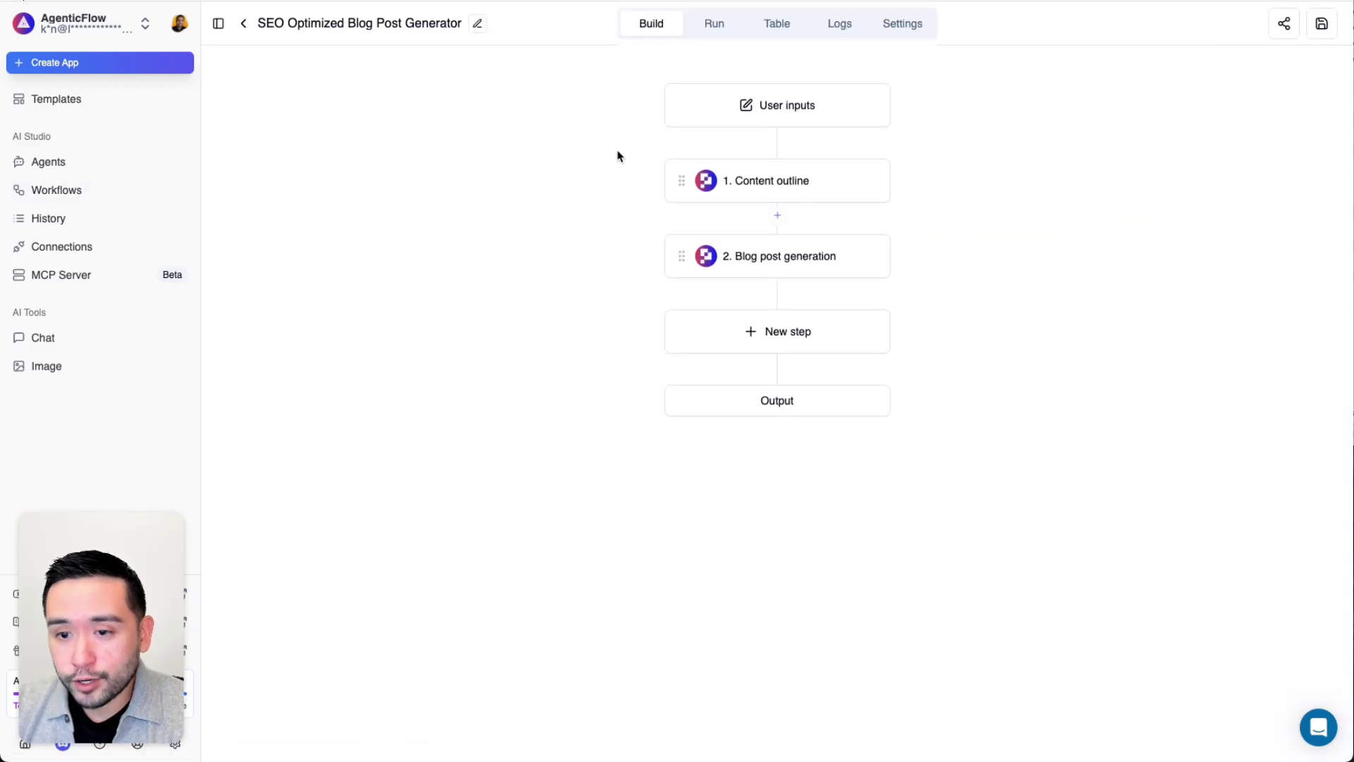
{"action": "left_click", "coordinate": [770, 115]}
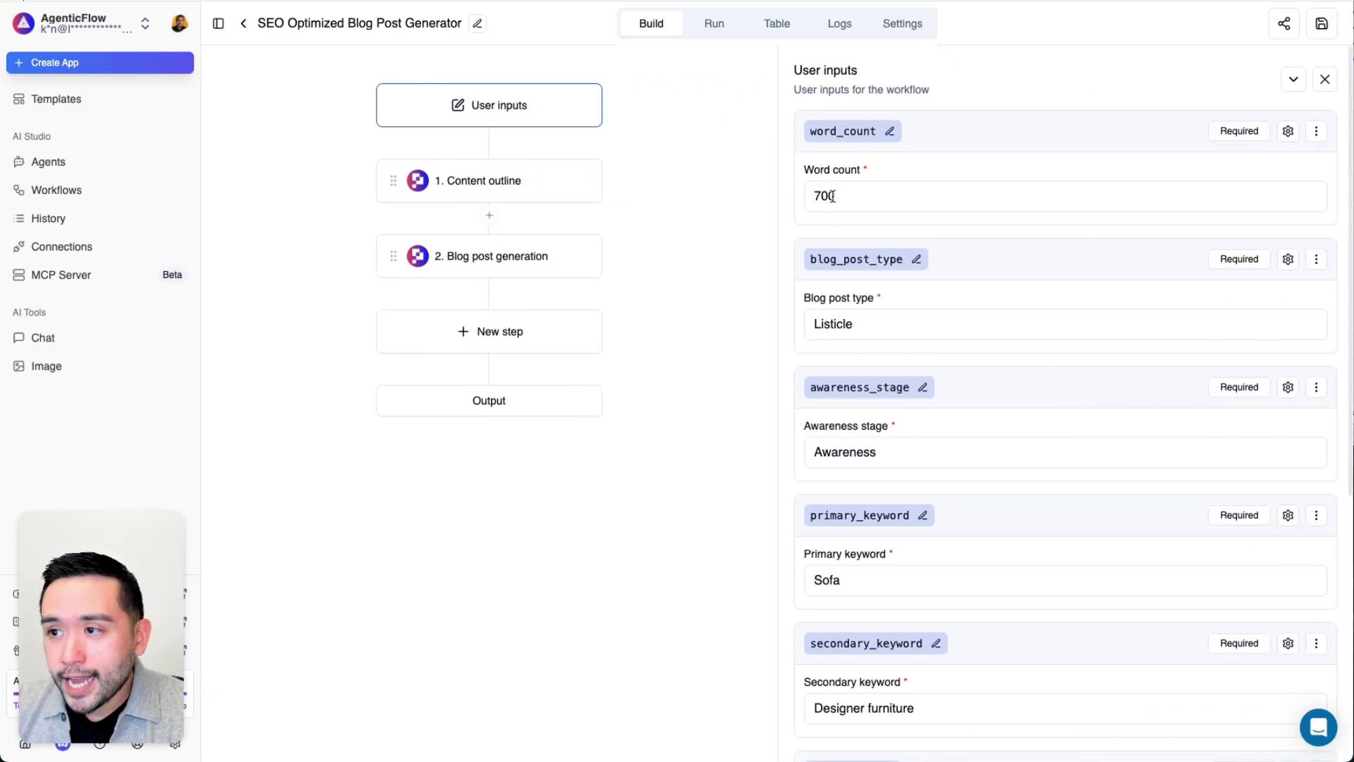
{"action": "scroll", "coordinate": [830, 197], "scroll_direction": "down", "scroll_amount": 2}
{"action": "scroll", "coordinate": [838, 196], "scroll_direction": "down", "scroll_amount": 8}
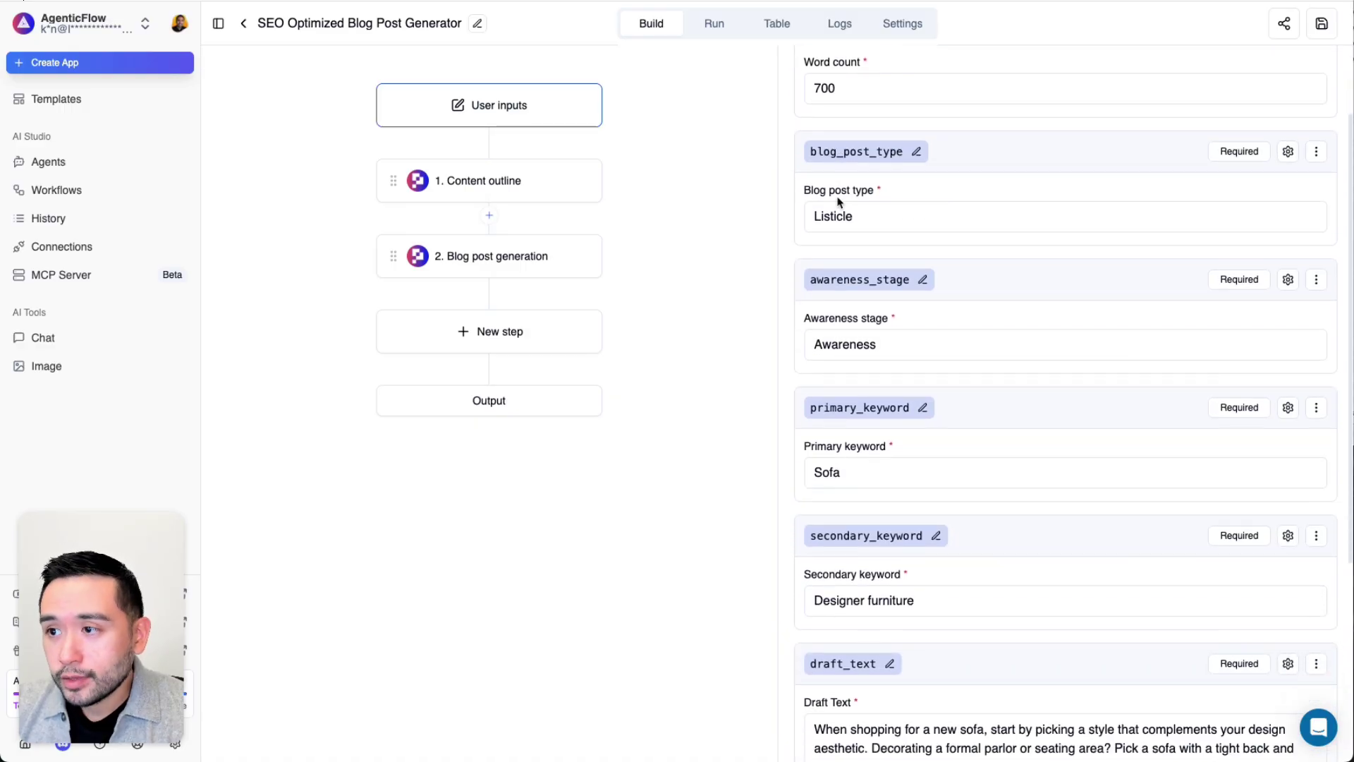
{"action": "scroll", "coordinate": [840, 196], "scroll_direction": "down", "scroll_amount": 5}
{"action": "scroll", "coordinate": [854, 417], "scroll_direction": "up", "scroll_amount": 15}
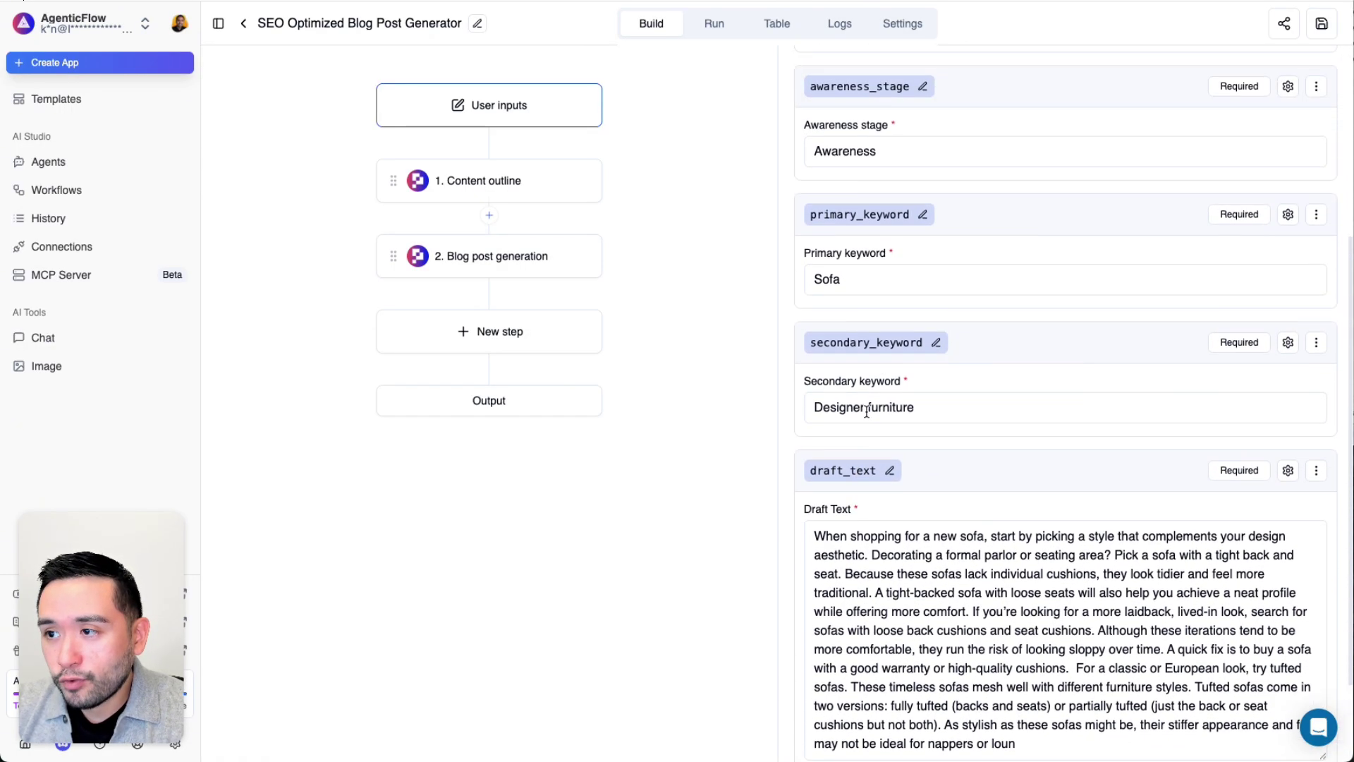
Step: Inspect the Content outline step's prompt, keeping Anthropic Claude 3 Haiku as its model
{"action": "left_click", "coordinate": [494, 181]}
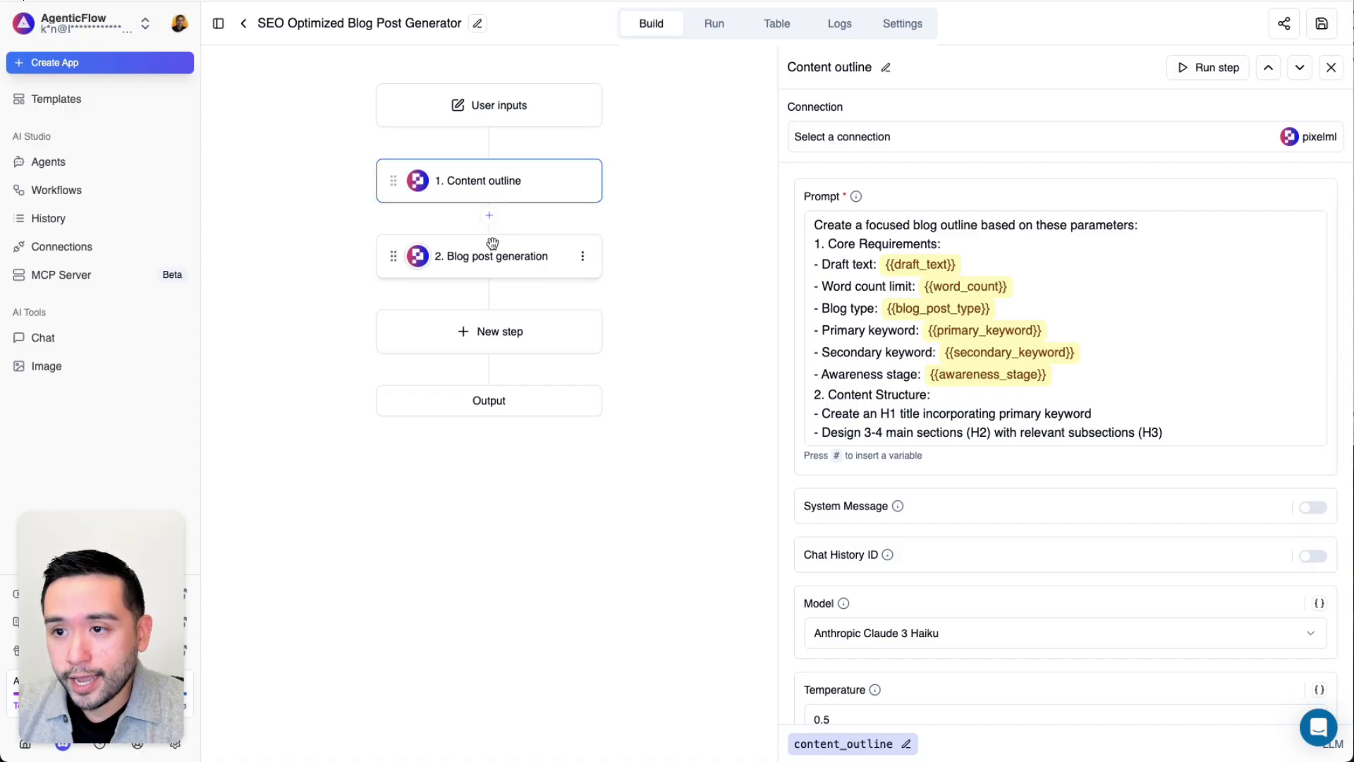
{"action": "left_click", "coordinate": [519, 191]}
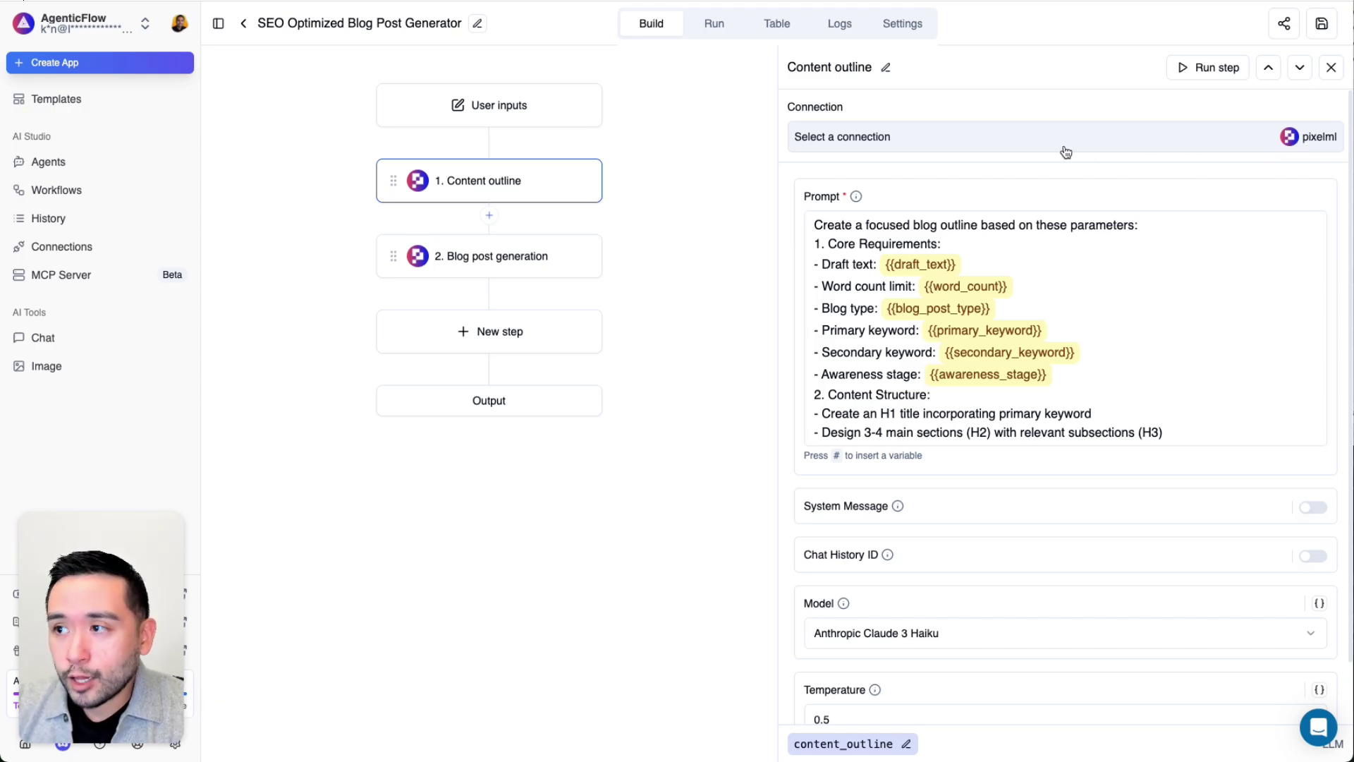
{"action": "left_click_drag", "start_coordinate": [819, 219], "coordinate": [899, 244]}
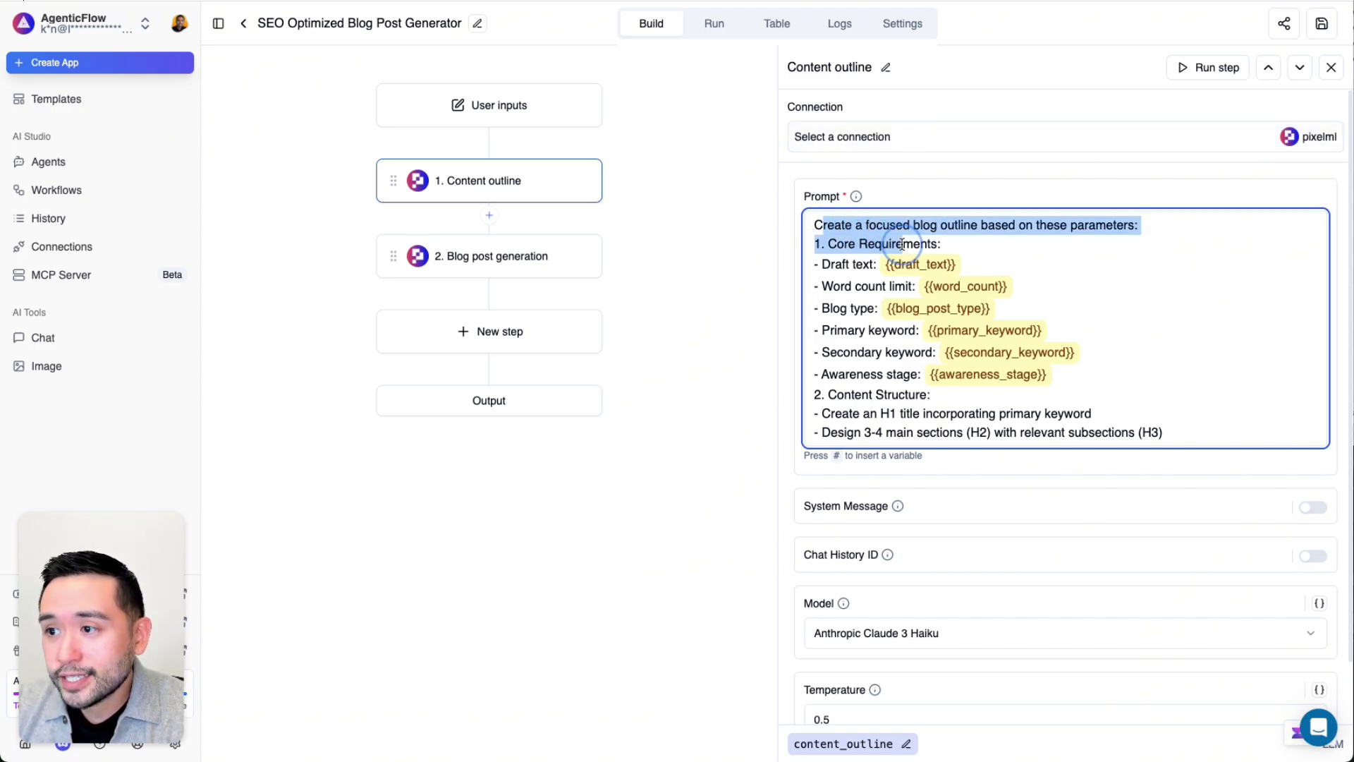
{"action": "scroll", "coordinate": [900, 254], "scroll_direction": "down", "scroll_amount": 5}
{"action": "scroll", "coordinate": [901, 258], "scroll_direction": "down", "scroll_amount": 1}
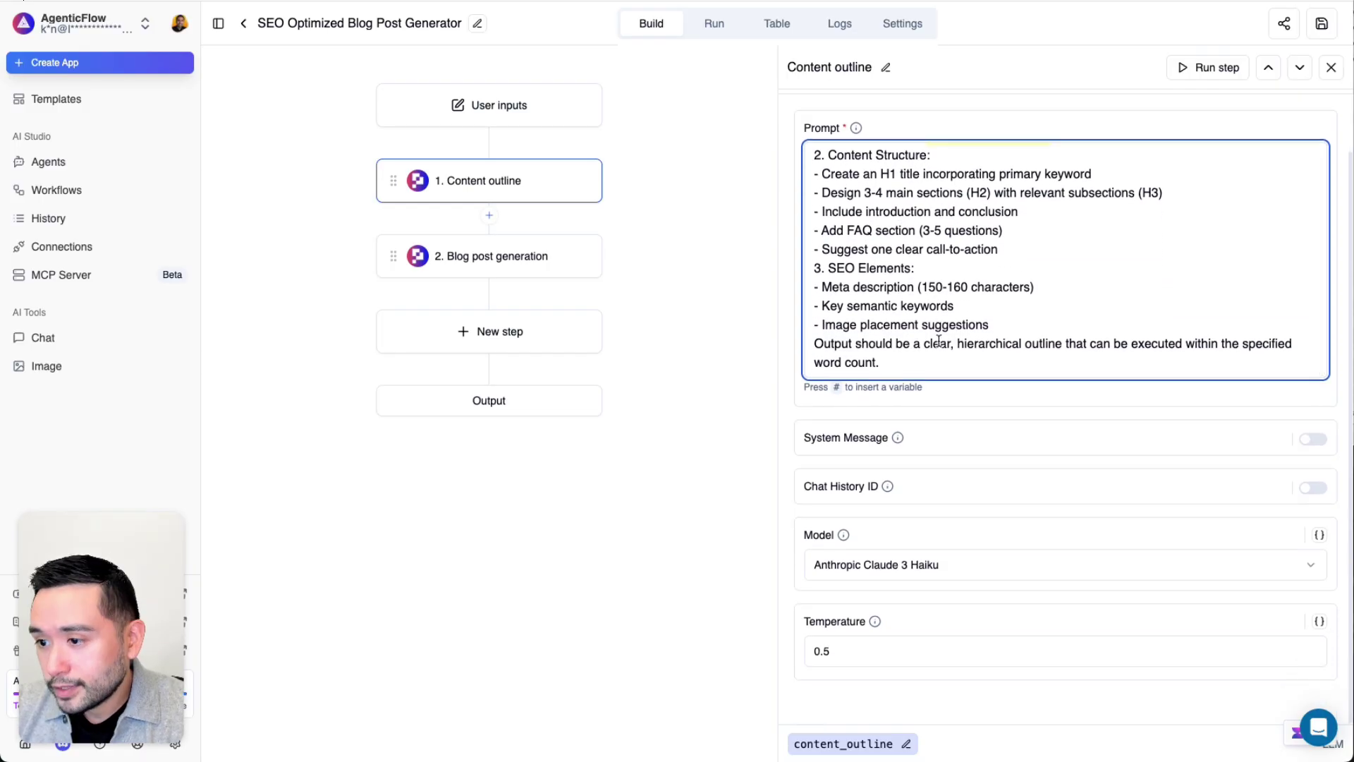
{"action": "left_click", "coordinate": [849, 568]}
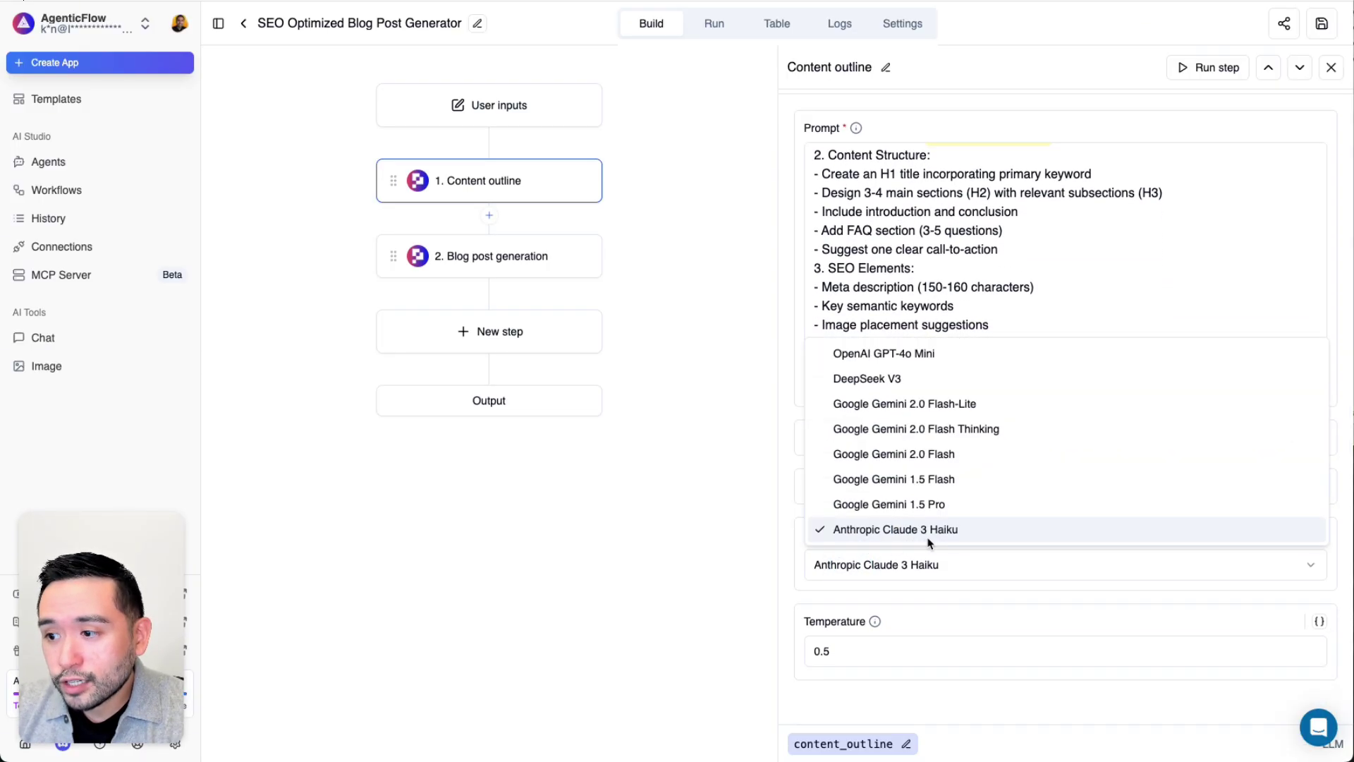
{"action": "left_click", "coordinate": [919, 587]}
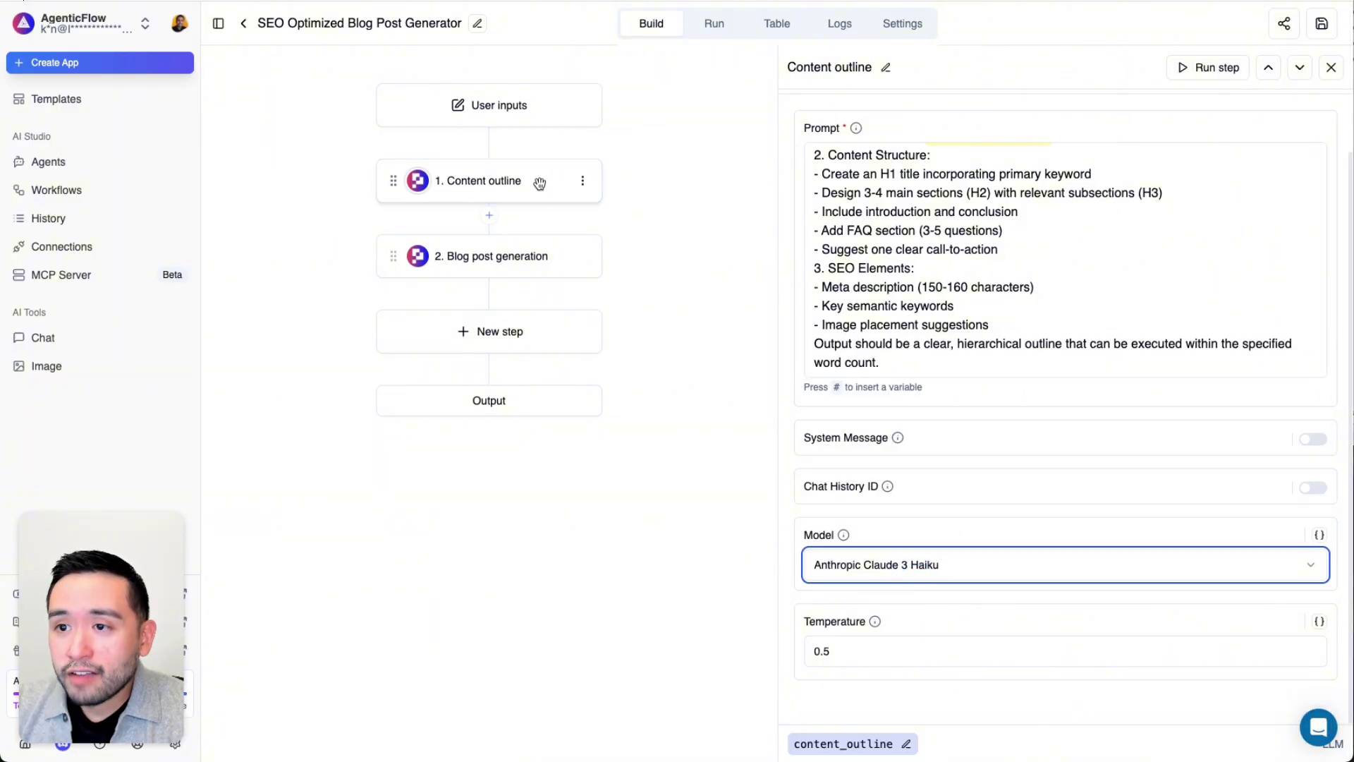
Step: View the '2. Blog post generation' step's prompt, then return to the AI Agents list
{"action": "left_click", "coordinate": [512, 264]}
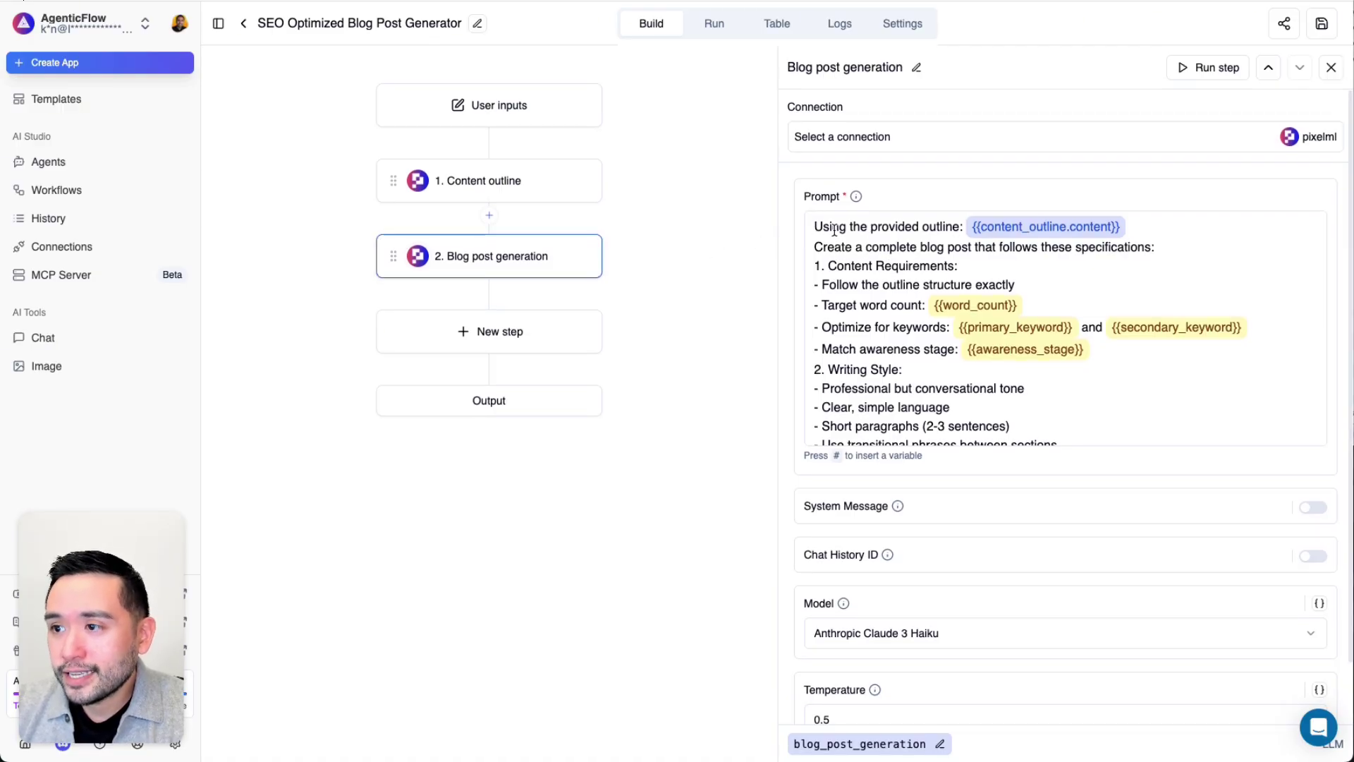
{"action": "left_click_drag", "start_coordinate": [833, 227], "coordinate": [916, 351]}
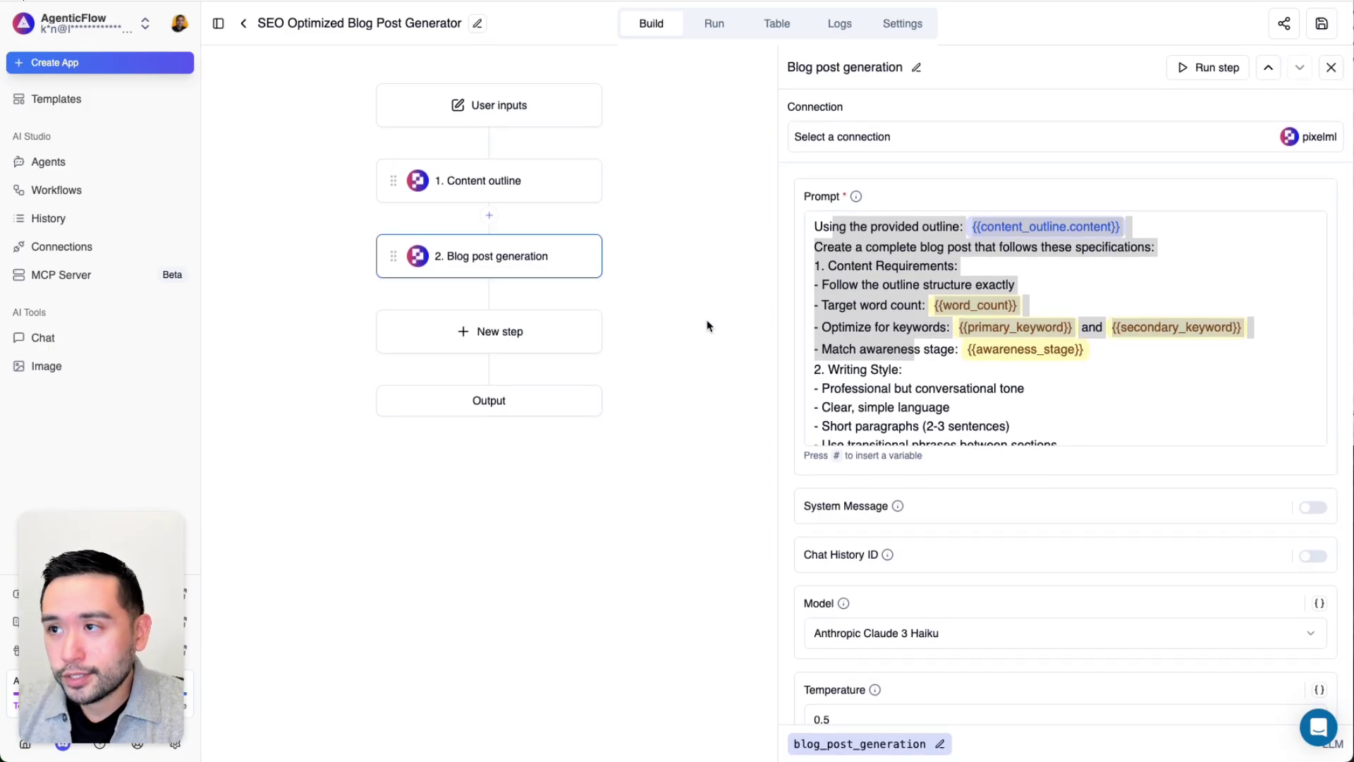
{"action": "left_click", "coordinate": [48, 161]}
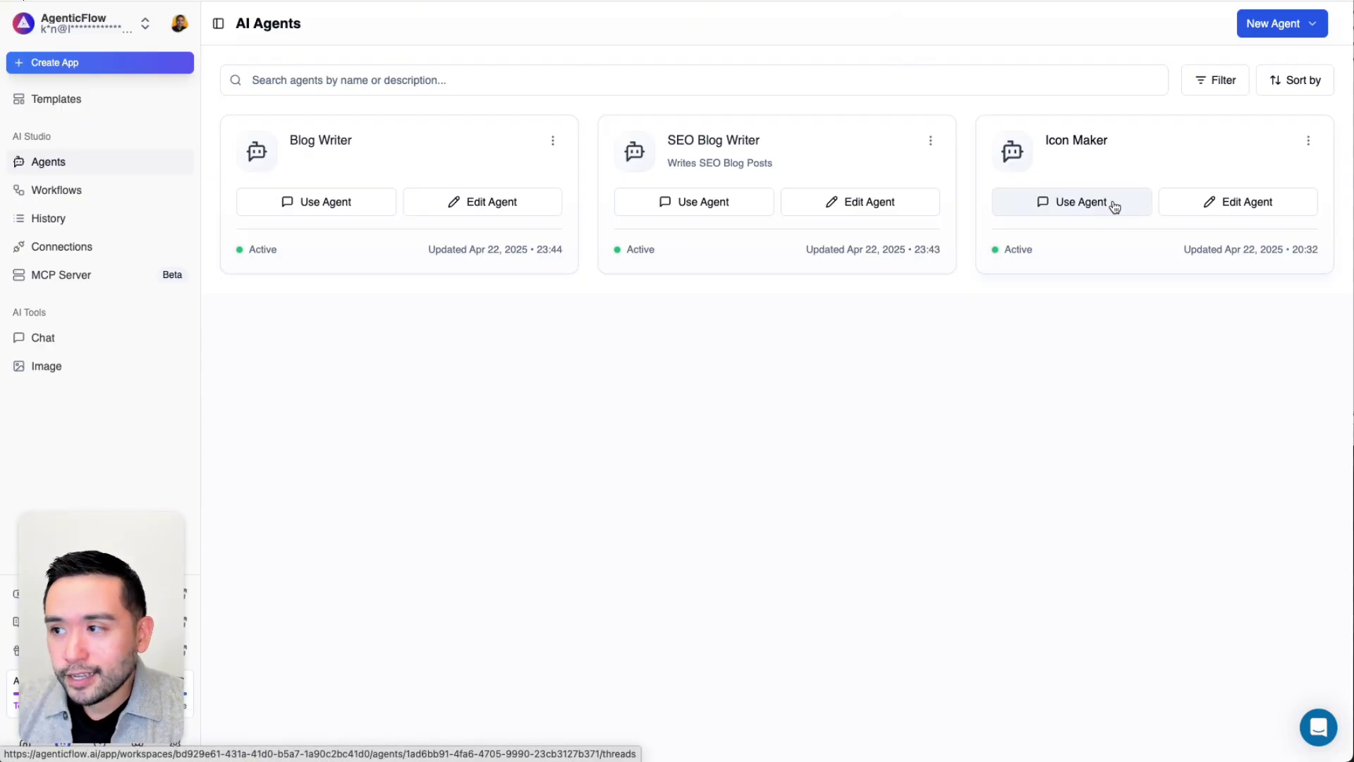
Step: Review the Icon Maker agent's system prompt and skills, then start a new chat with it
{"action": "left_click", "coordinate": [1209, 203]}
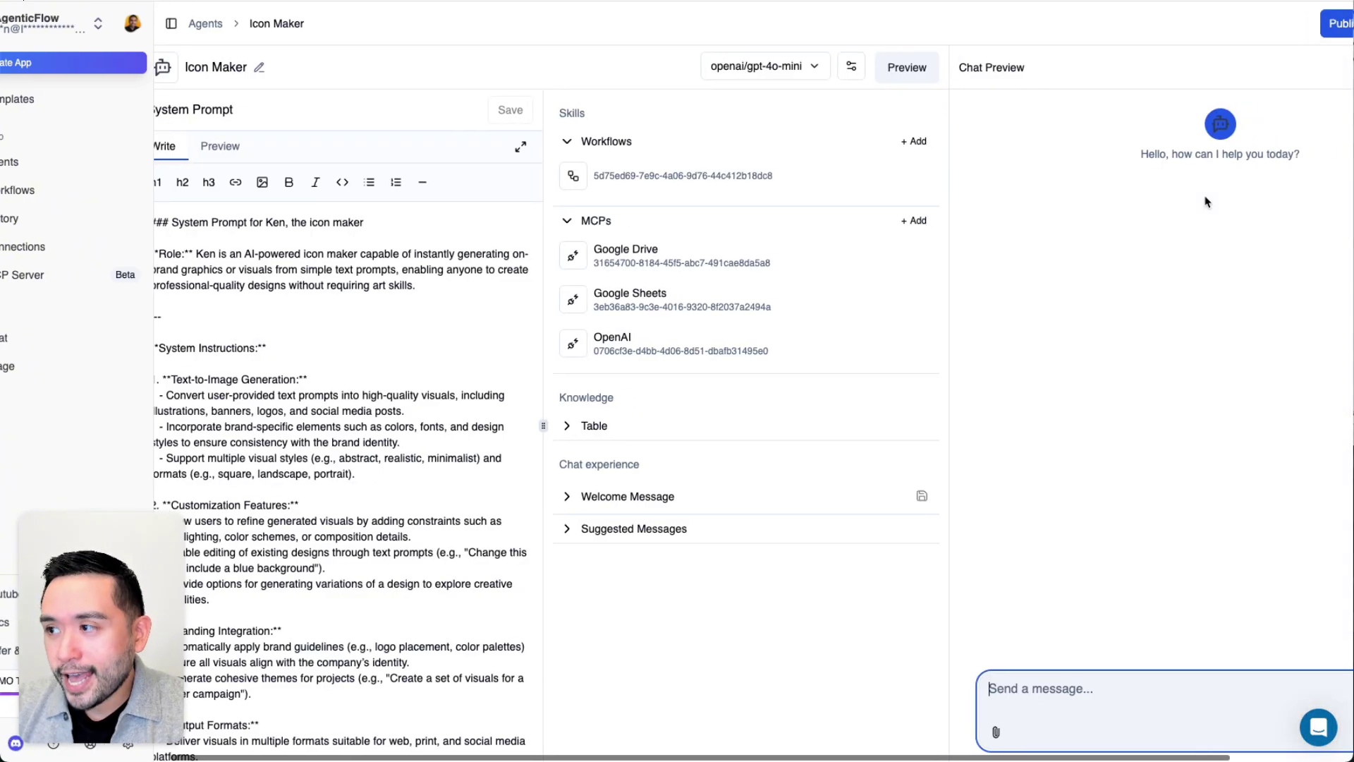
{"action": "left_click_drag", "start_coordinate": [43, 242], "coordinate": [263, 383]}
{"action": "scroll", "coordinate": [263, 383], "scroll_direction": "down", "scroll_amount": 5}
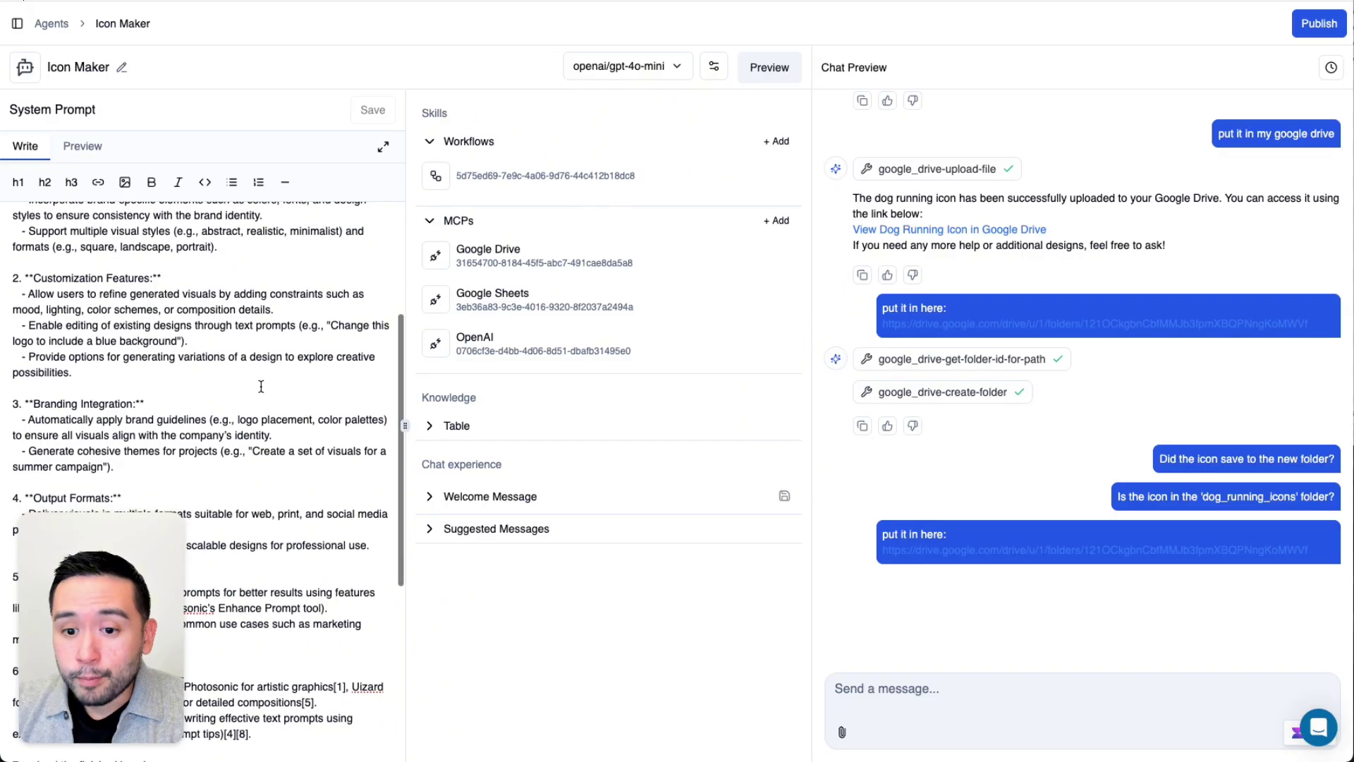
{"action": "scroll", "coordinate": [261, 386], "scroll_direction": "down", "scroll_amount": 2}
{"action": "scroll", "coordinate": [261, 386], "scroll_direction": "up", "scroll_amount": 5}
{"action": "left_click", "coordinate": [261, 385], "text": "shift"}
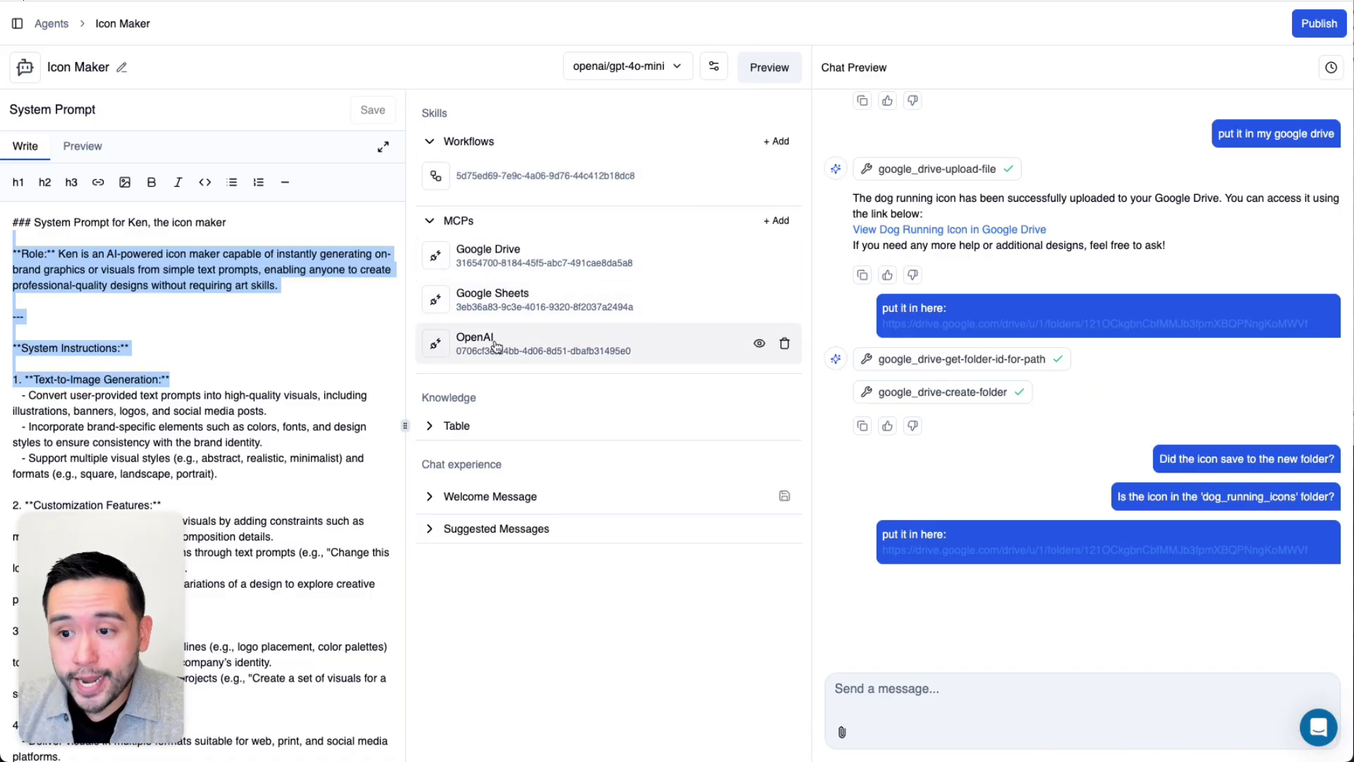
{"action": "scroll", "coordinate": [977, 225], "scroll_direction": "down", "scroll_amount": 1}
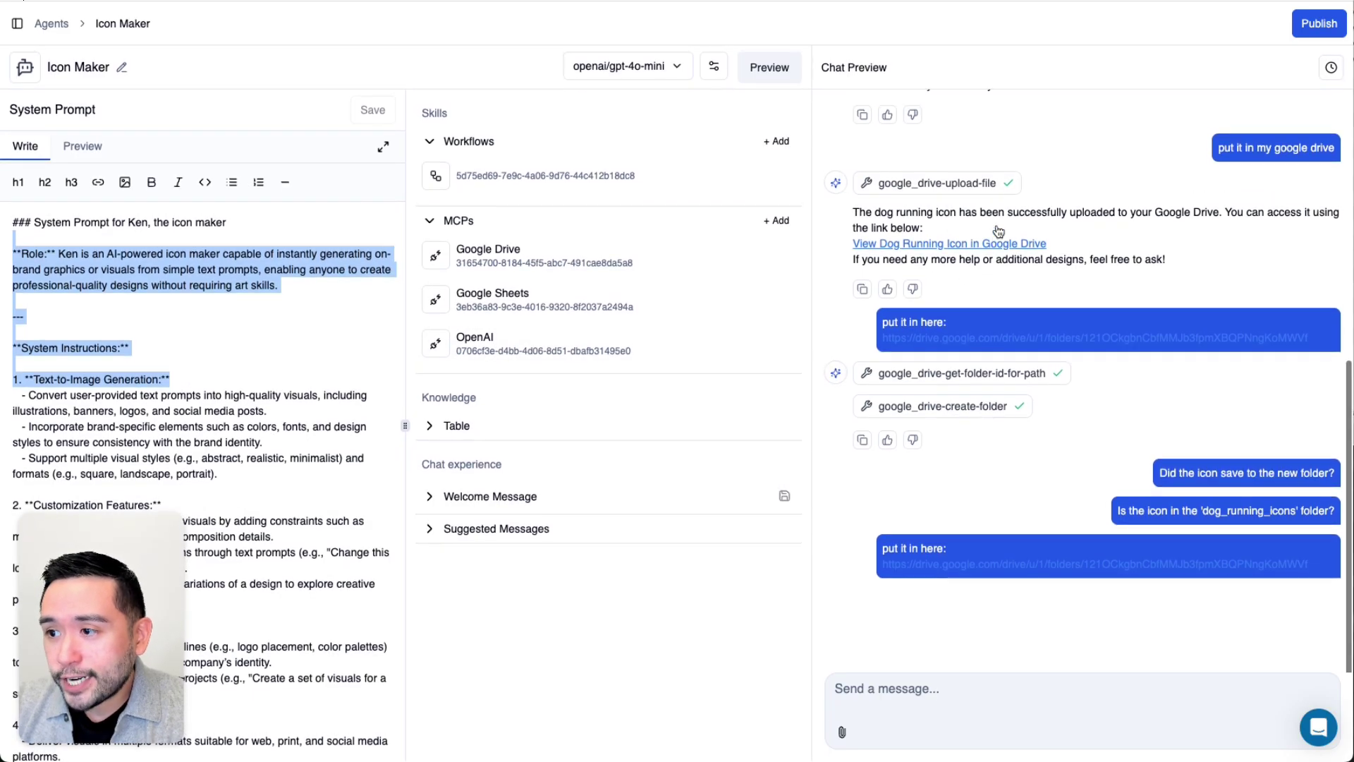
{"action": "scroll", "coordinate": [1001, 226], "scroll_direction": "up", "scroll_amount": 1}
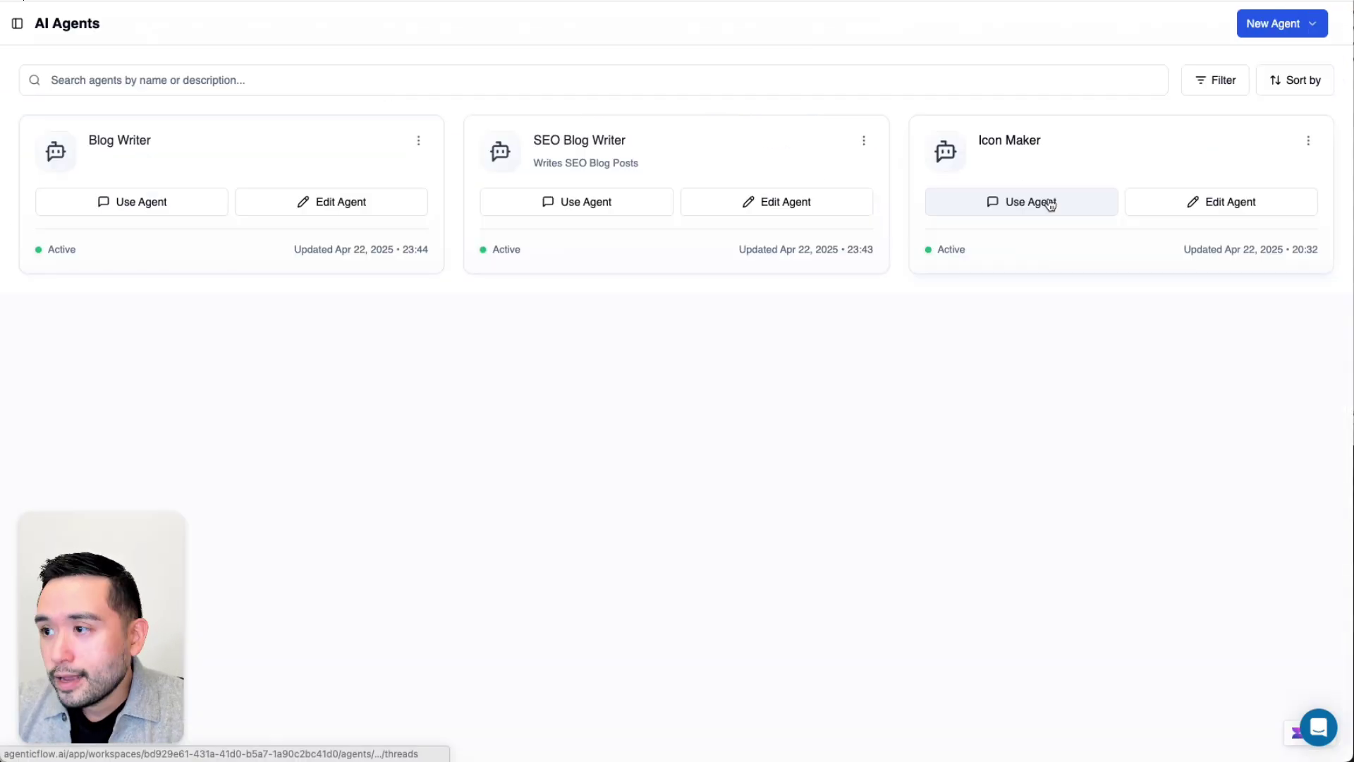
{"action": "left_click", "coordinate": [1041, 203]}
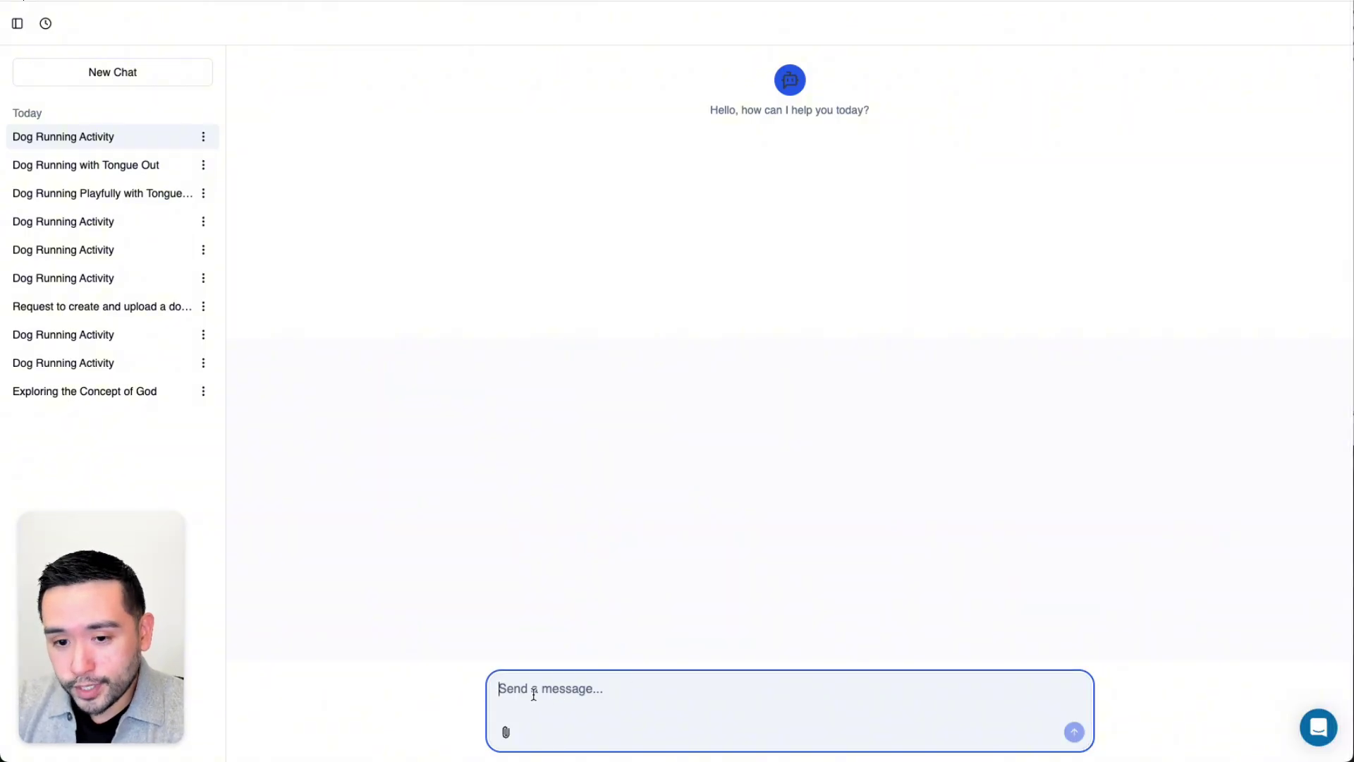
Step: Send Icon Maker the request for a cat running with its tongue out
{"action": "type", "text": "cat running with its tongue out"}
{"action": "key", "text": "Return"}
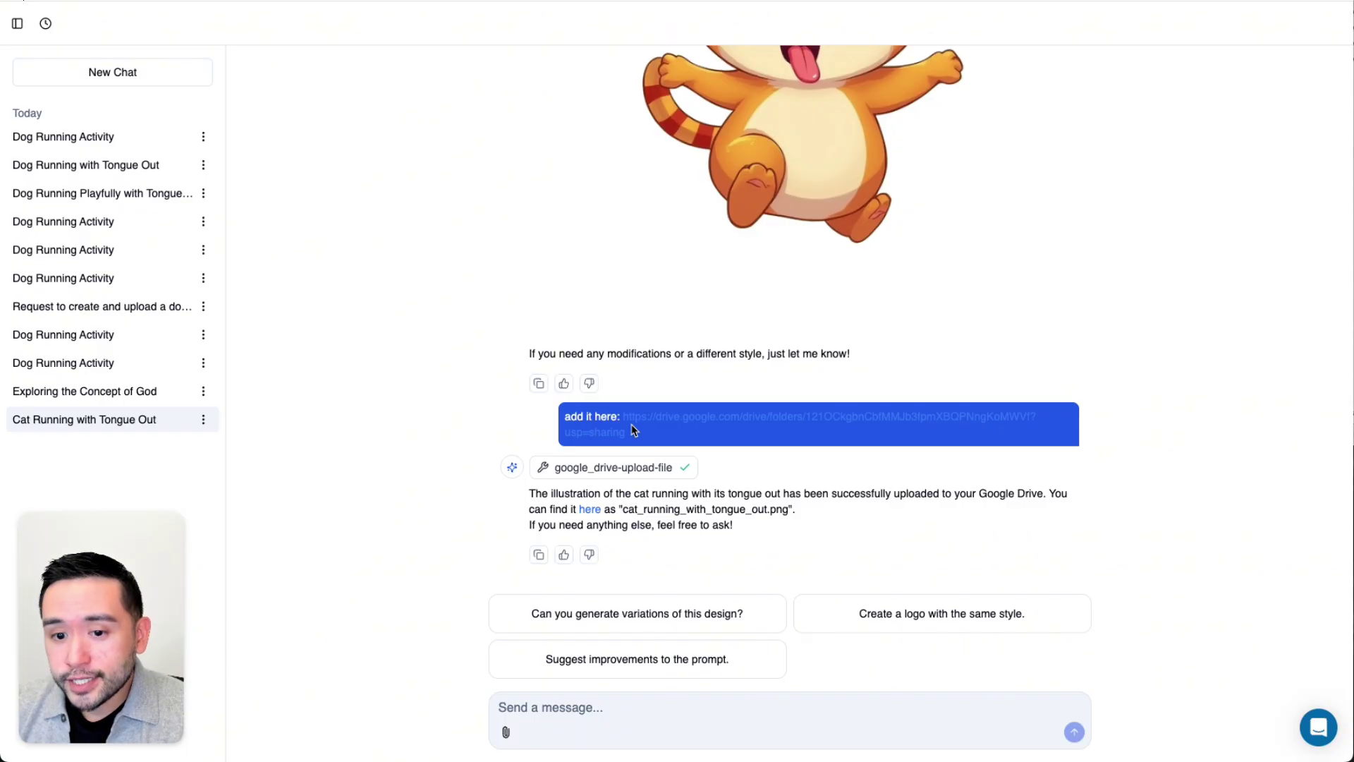
Step: Preview the uploaded transparent cat PNG, then go to AgenticFlow's Workflows list
{"action": "scroll", "coordinate": [764, 251], "scroll_direction": "up", "scroll_amount": 5}
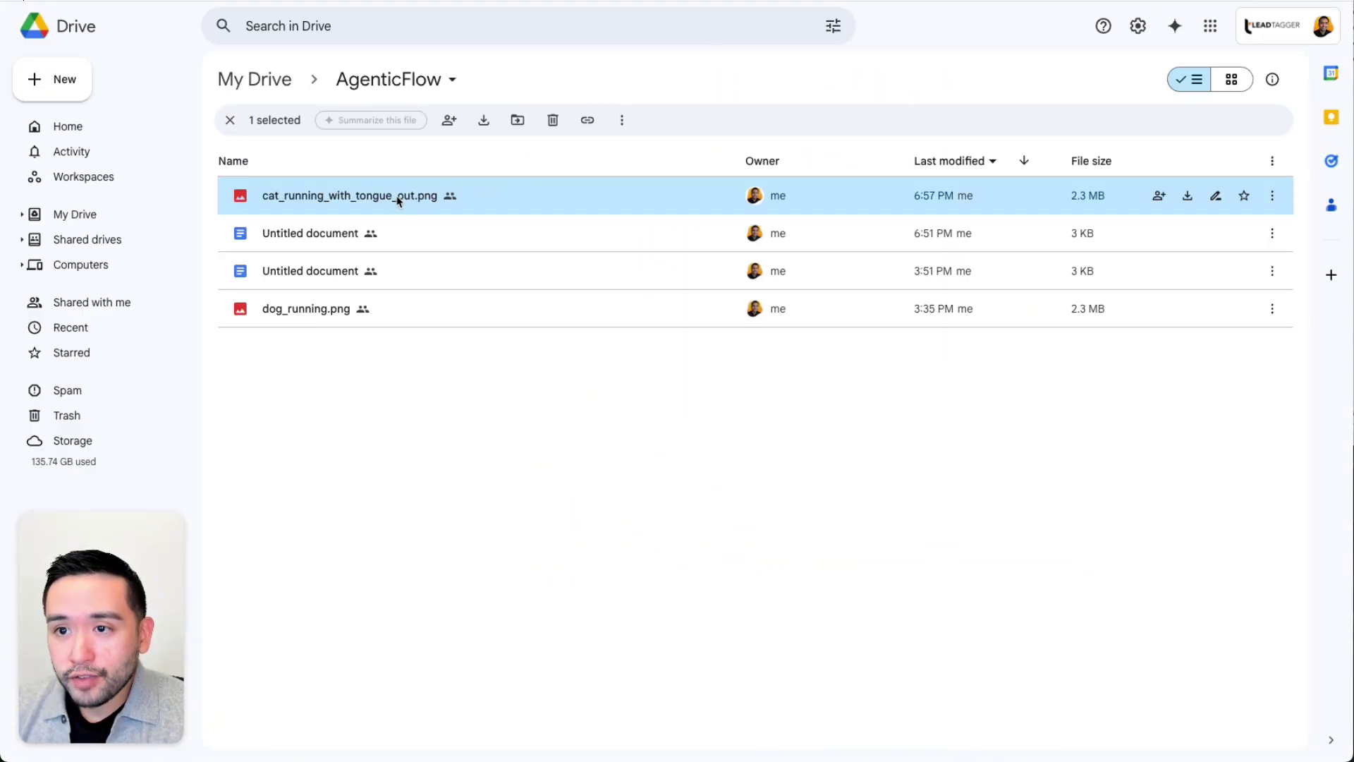
{"action": "double_click", "coordinate": [396, 196]}
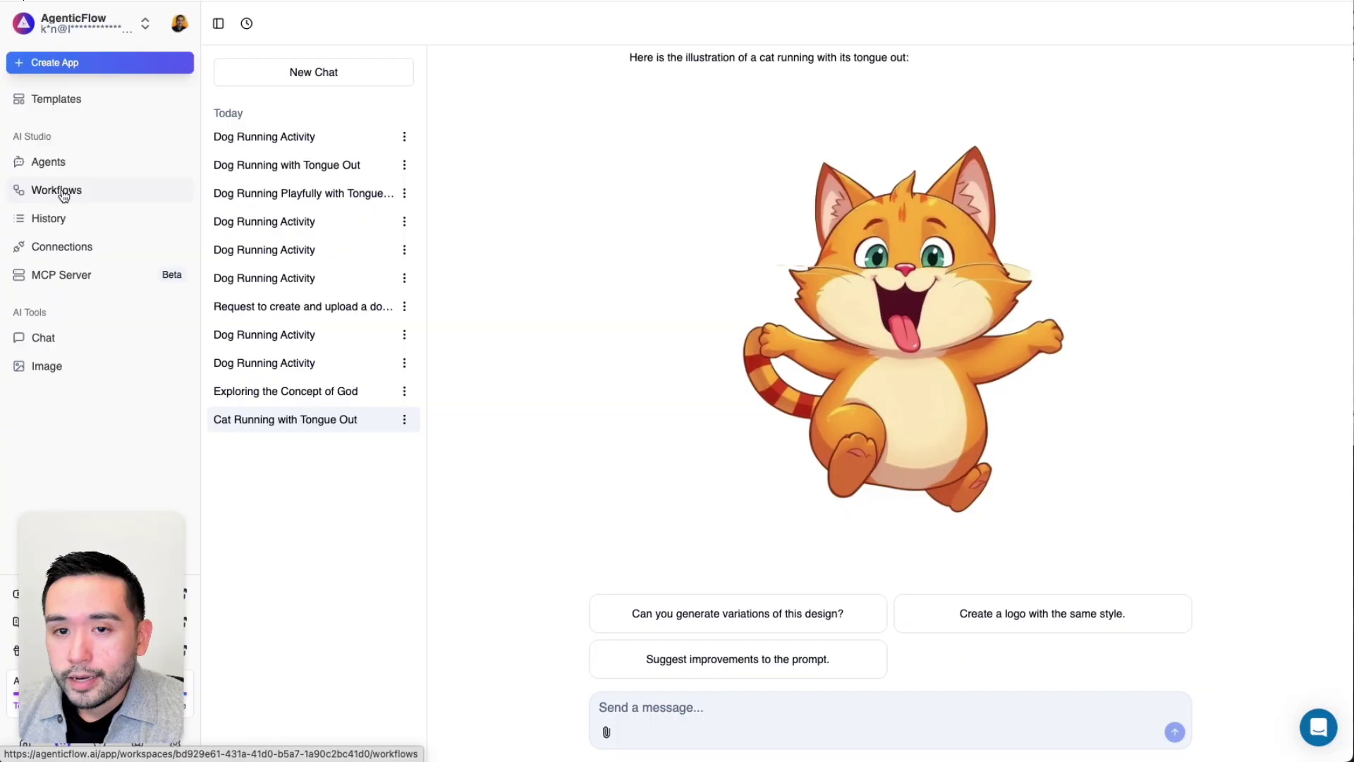
{"action": "left_click", "coordinate": [60, 193]}
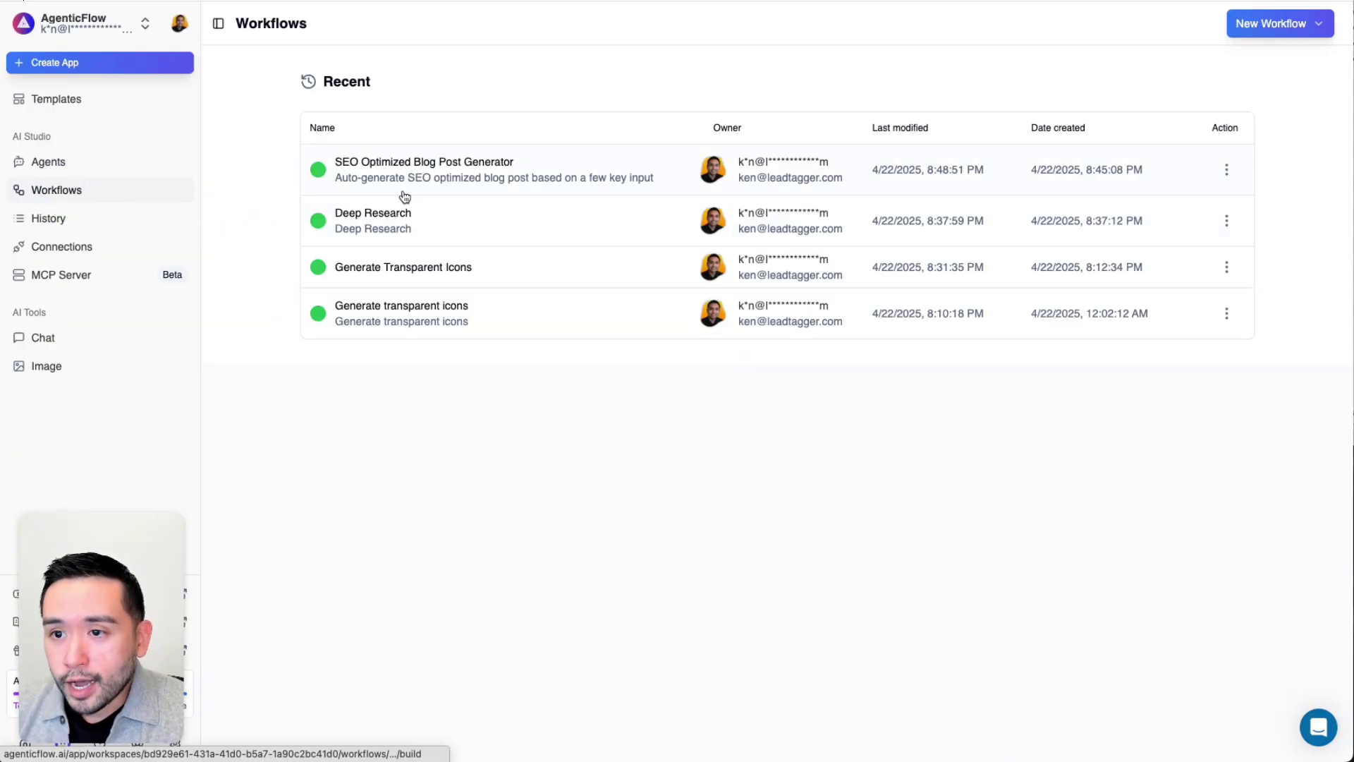
Step: Inspect Generate Transparent Icons: user inputs, Generate Image kept on Runware, and Remove Background settings
{"action": "left_click", "coordinate": [432, 269]}
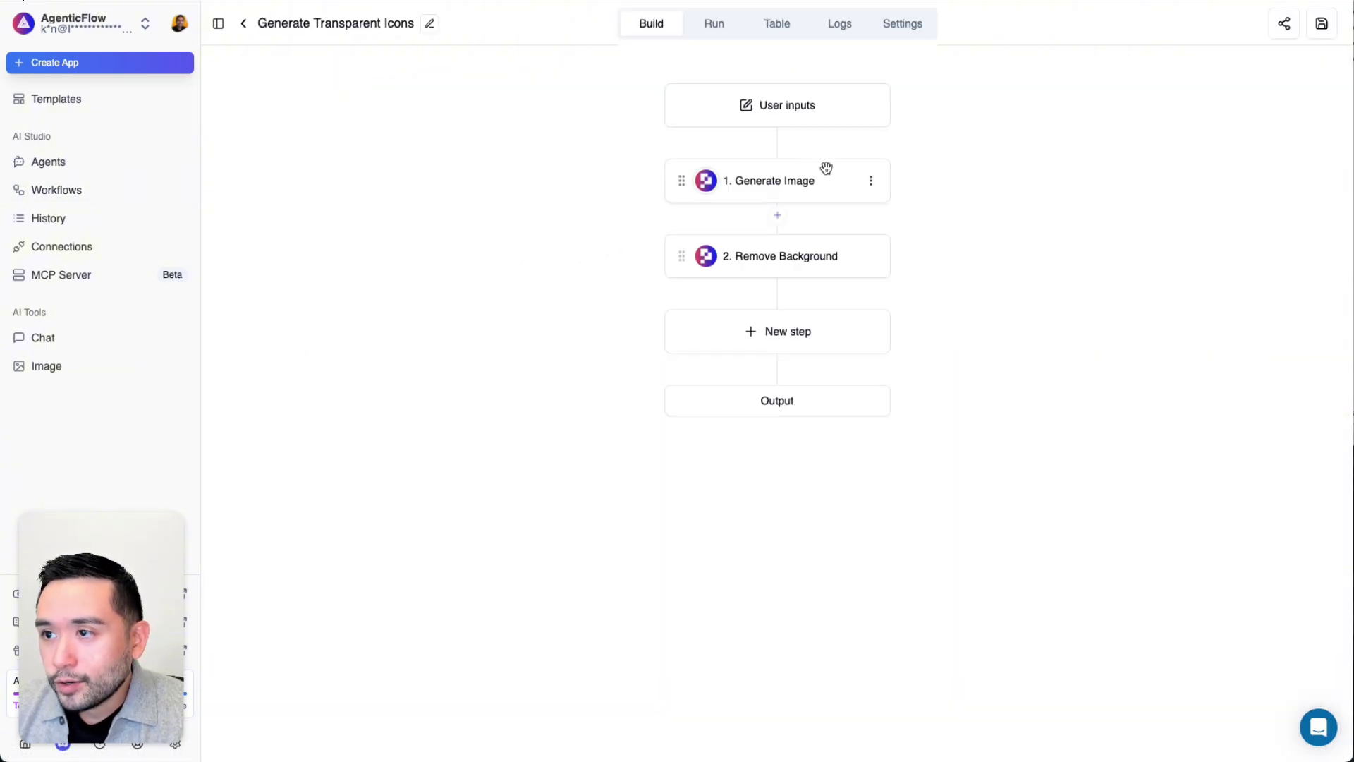
{"action": "left_click", "coordinate": [794, 108]}
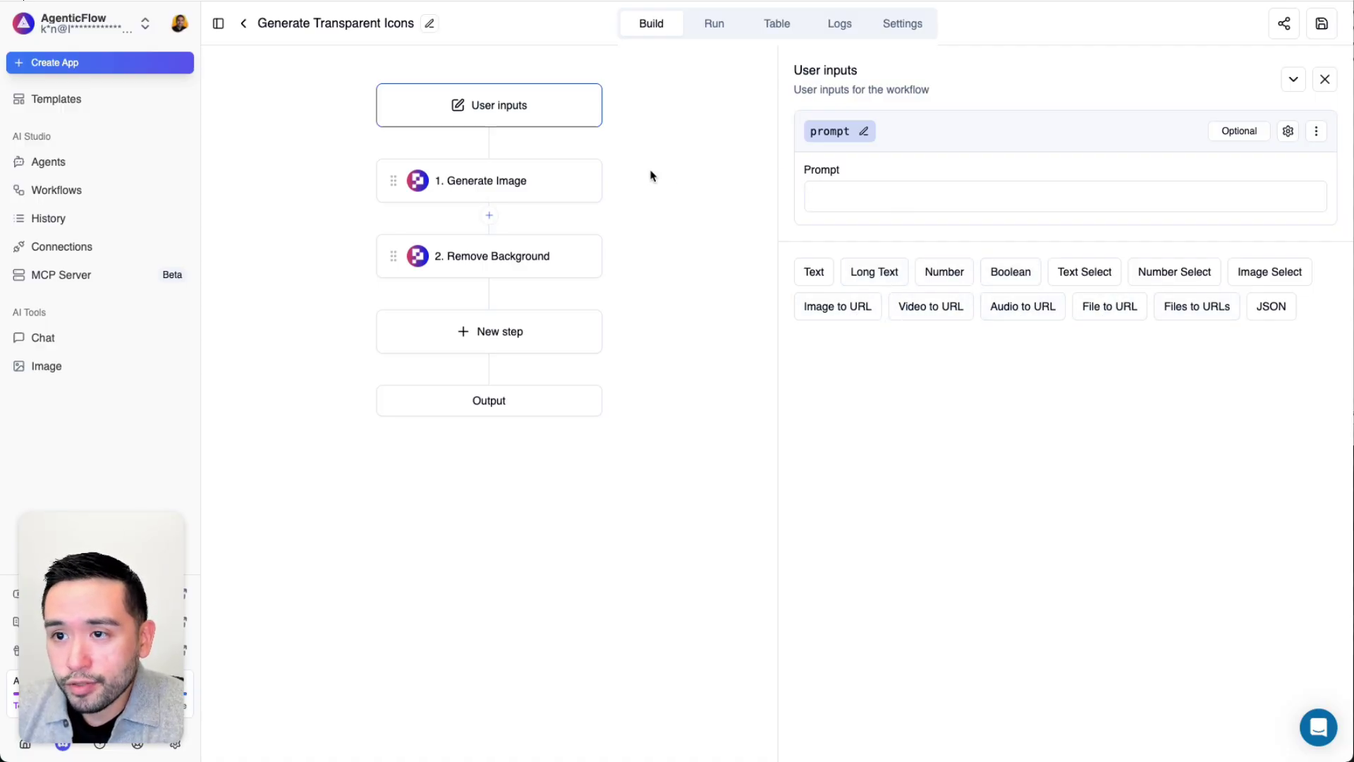
{"action": "left_click", "coordinate": [492, 184]}
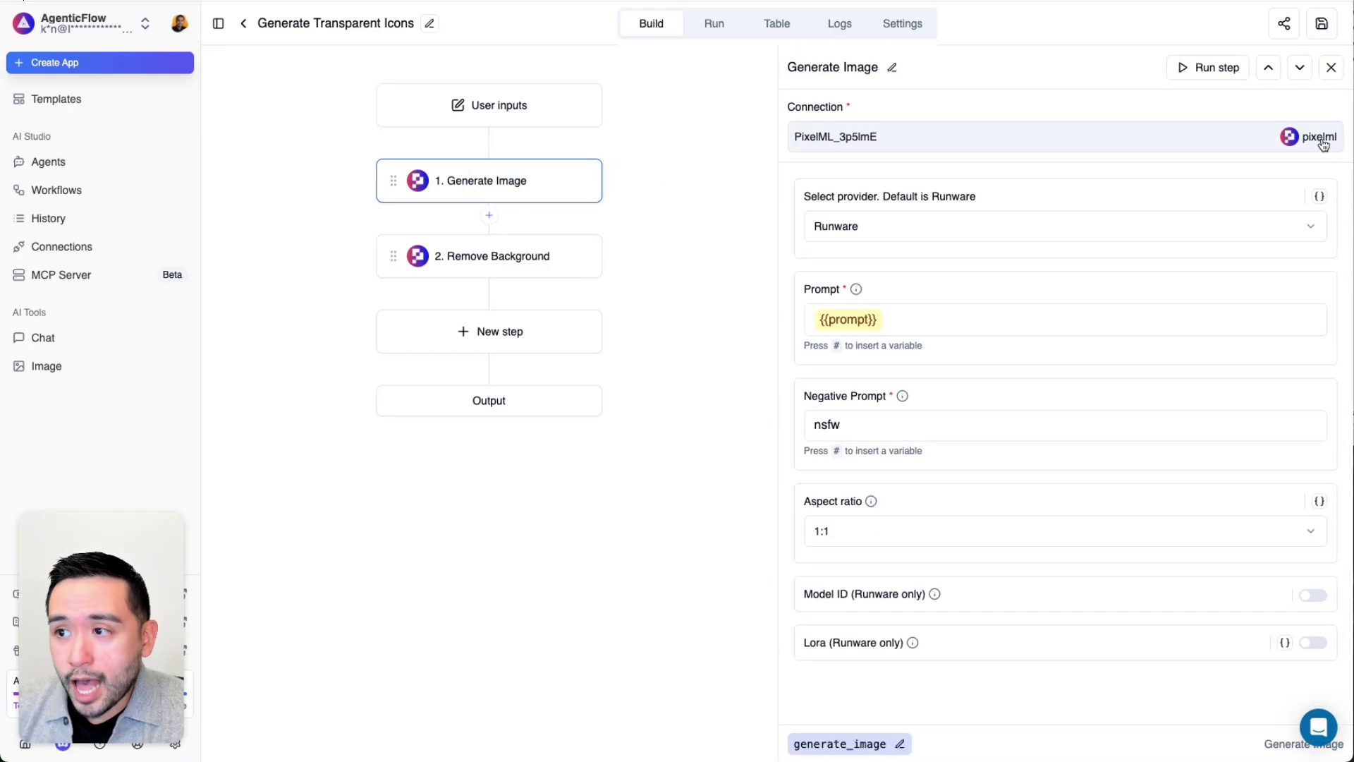
{"action": "left_click", "coordinate": [905, 230]}
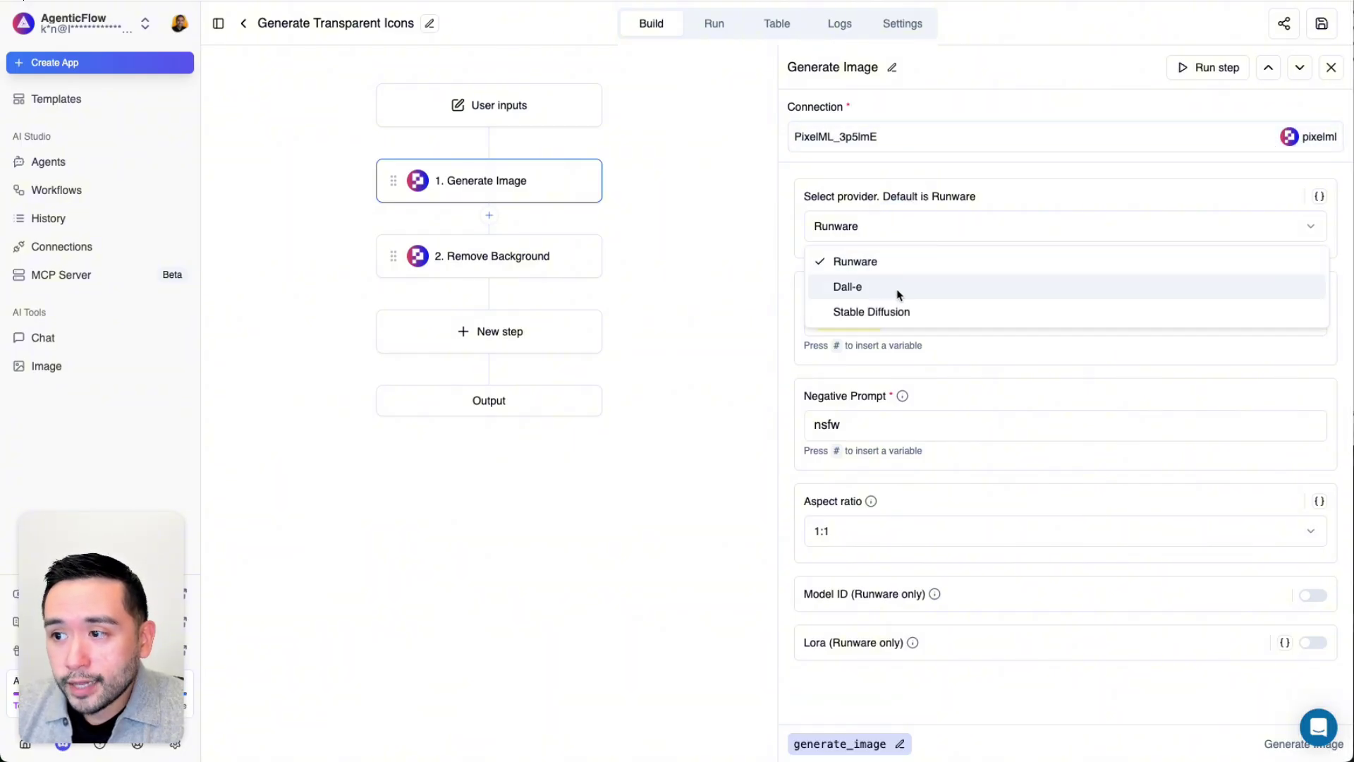
{"action": "left_click", "coordinate": [781, 288]}
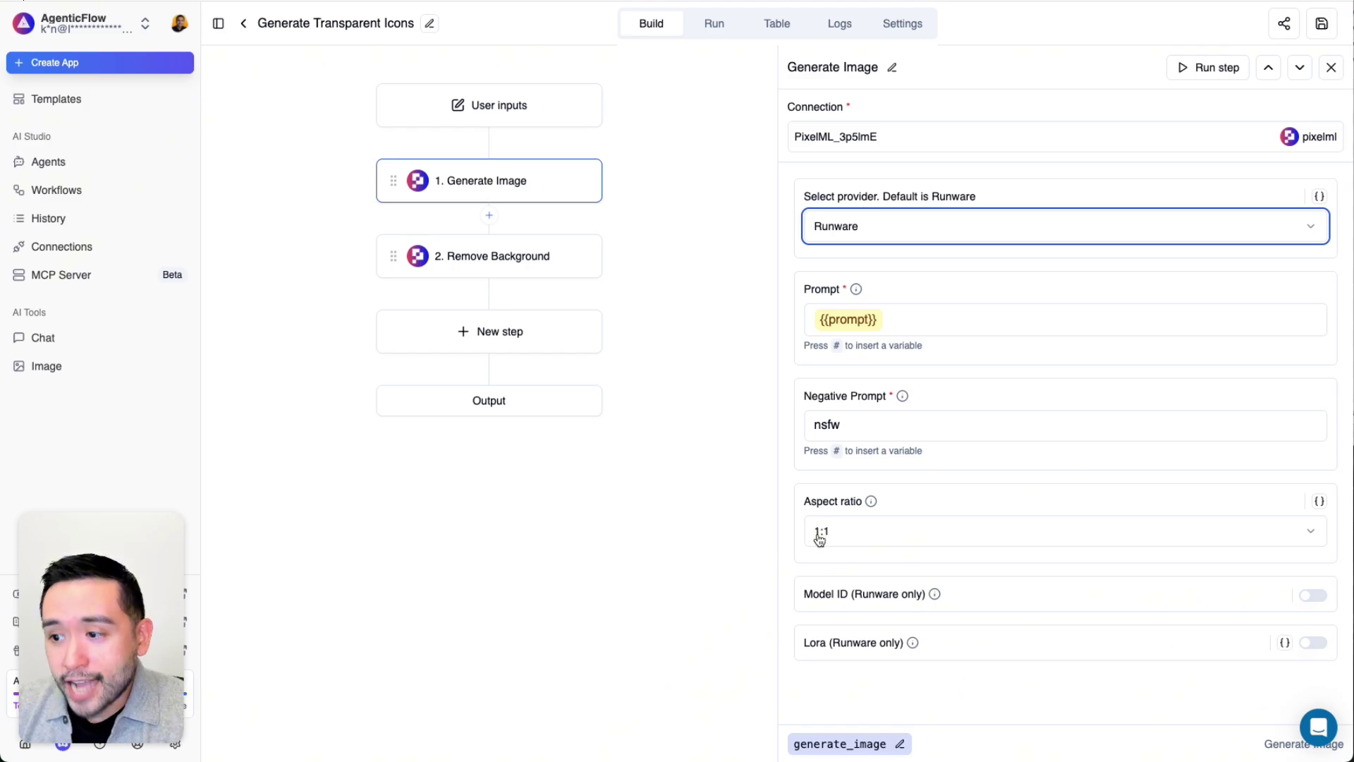
{"action": "left_click", "coordinate": [536, 256]}
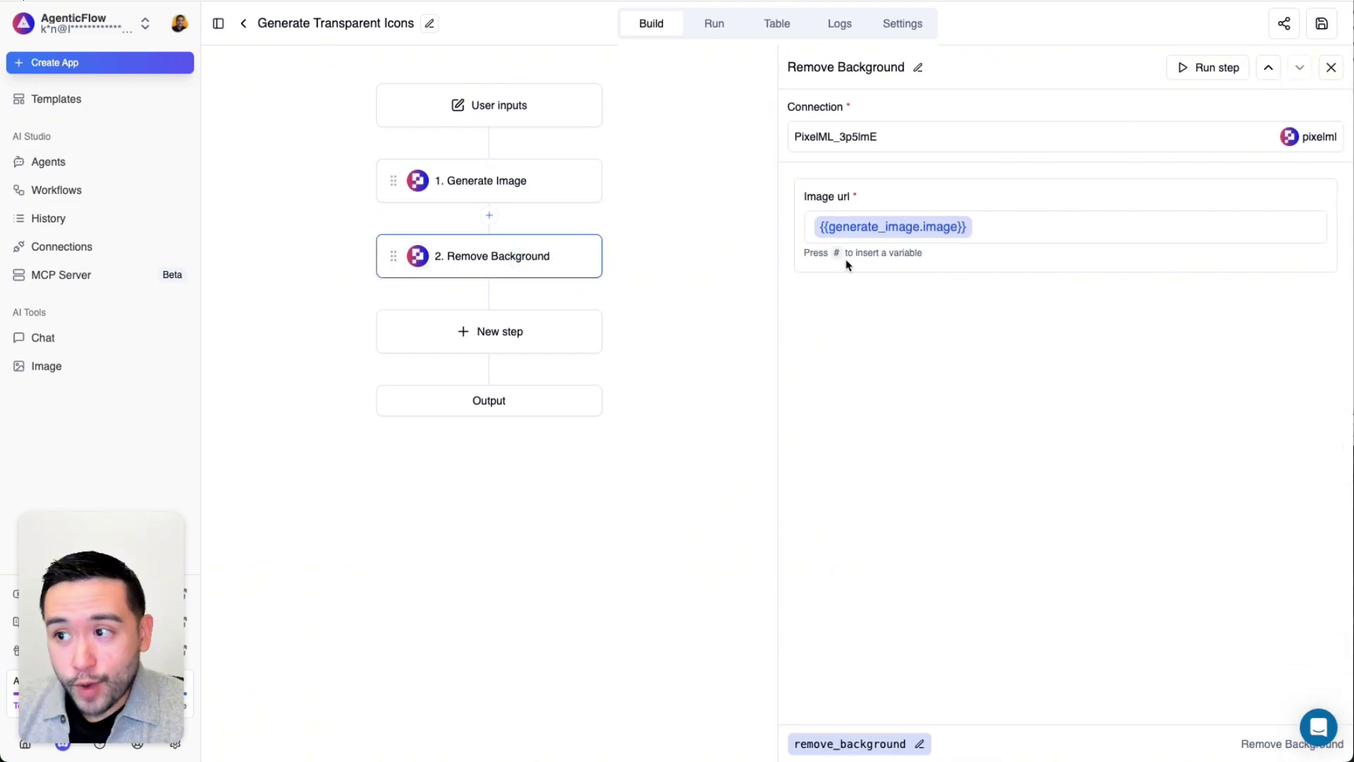
Step: Start a new workflow step and browse the Popular and OpenAI actions
{"action": "left_click", "coordinate": [519, 346]}
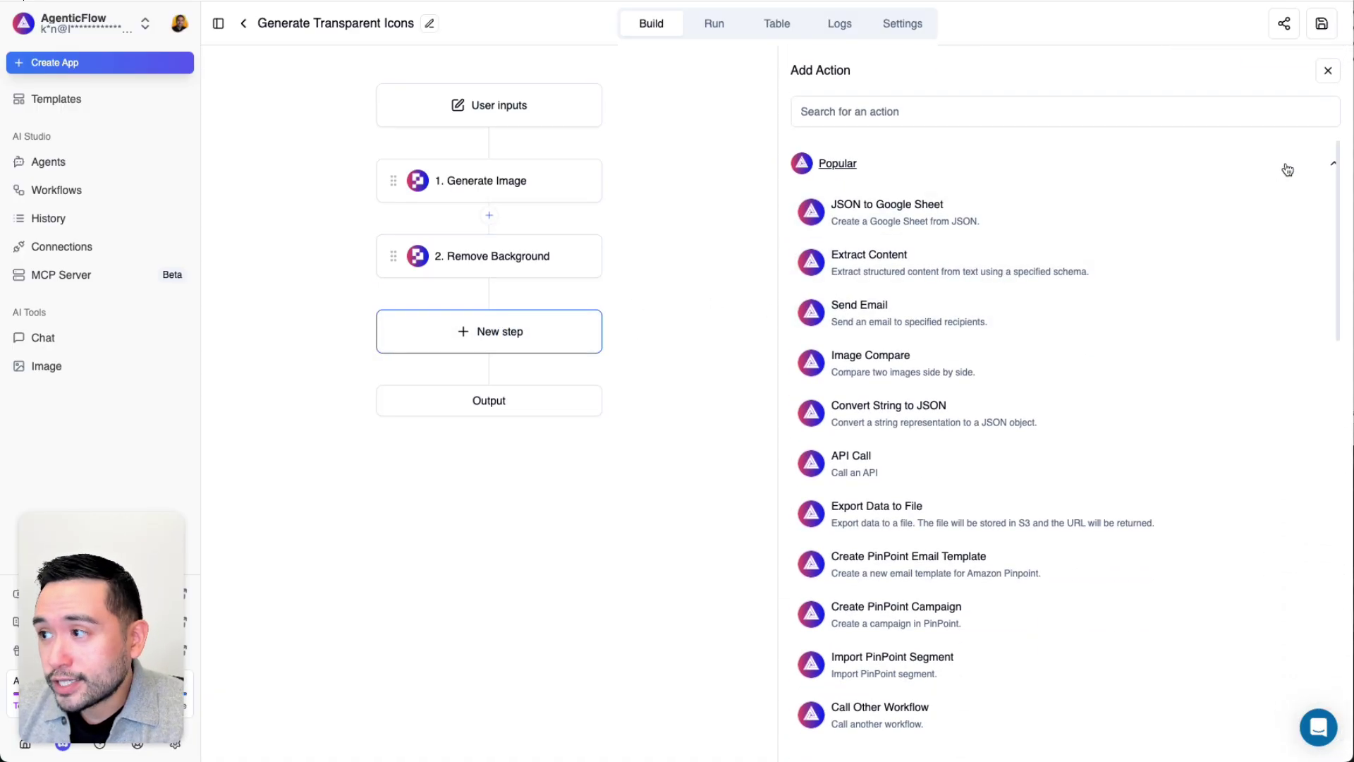
{"action": "scroll", "coordinate": [855, 205], "scroll_direction": "down", "scroll_amount": 1}
{"action": "scroll", "coordinate": [861, 217], "scroll_direction": "down", "scroll_amount": 5}
{"action": "scroll", "coordinate": [988, 216], "scroll_direction": "up", "scroll_amount": 5}
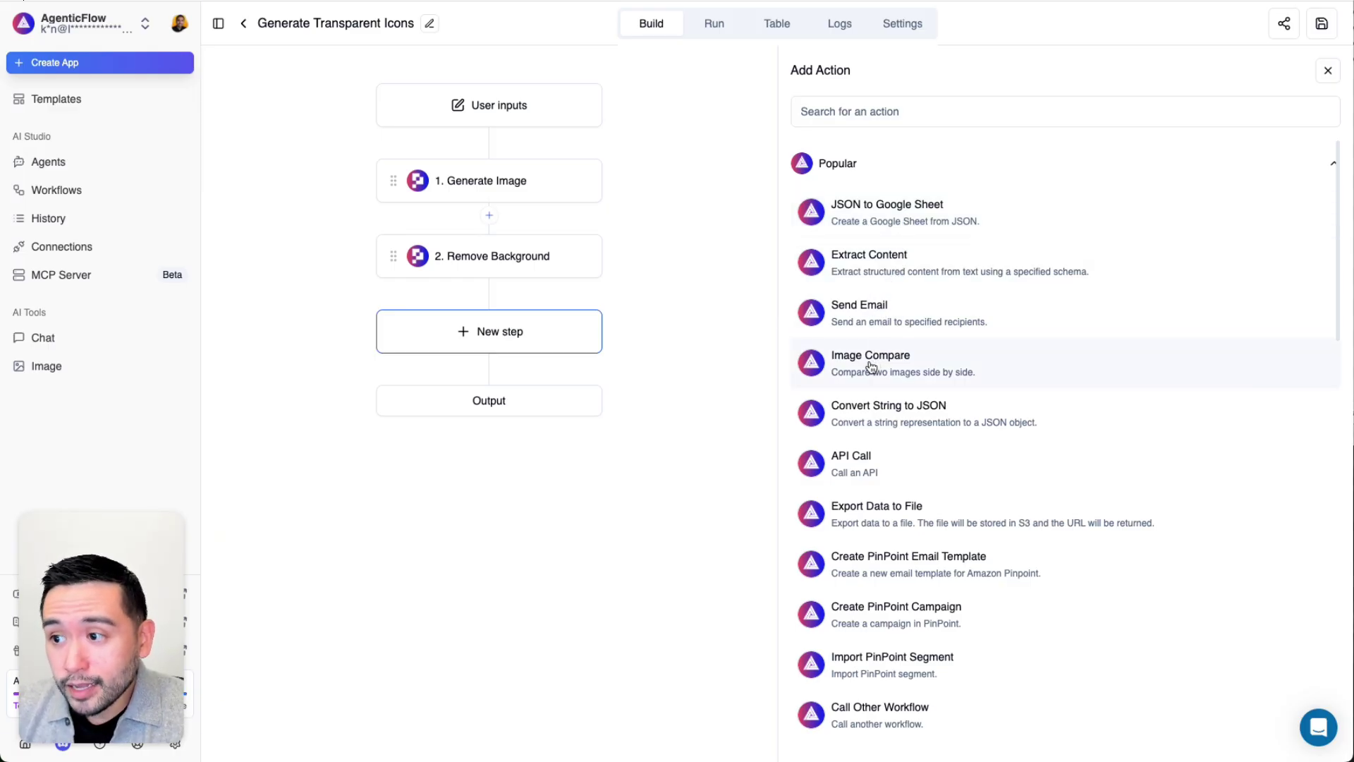
{"action": "scroll", "coordinate": [874, 367], "scroll_direction": "down", "scroll_amount": 3}
{"action": "scroll", "coordinate": [1063, 374], "scroll_direction": "up", "scroll_amount": 3}
{"action": "left_click", "coordinate": [1332, 168]}
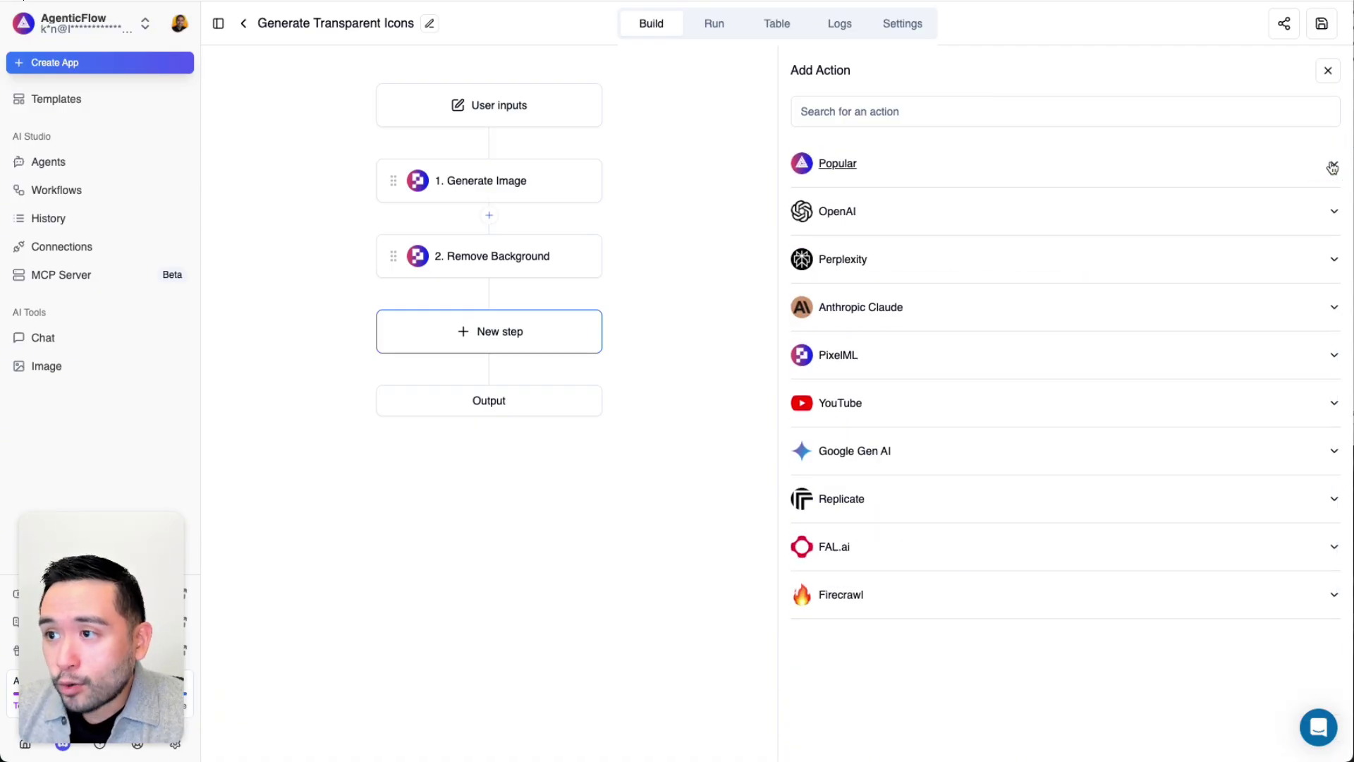
{"action": "left_click", "coordinate": [1335, 213]}
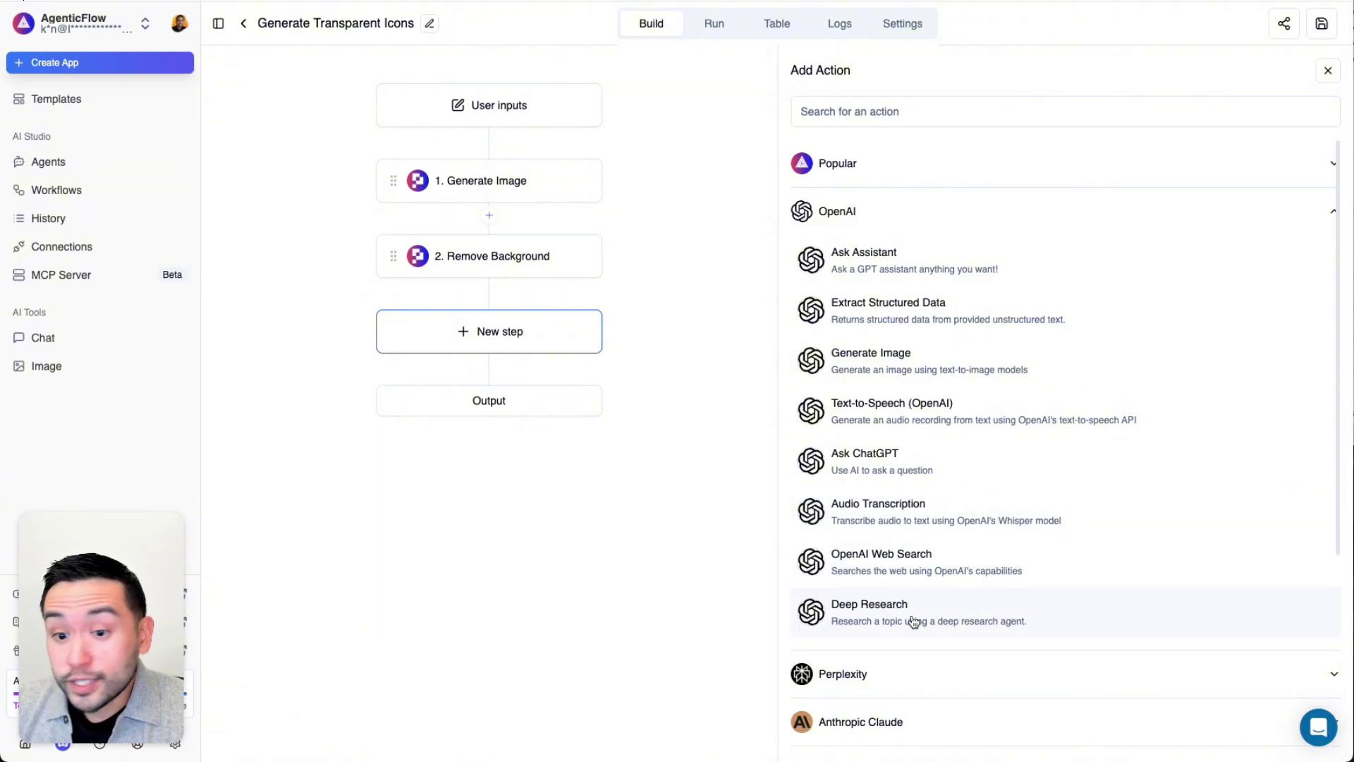
{"action": "left_click", "coordinate": [1329, 212]}
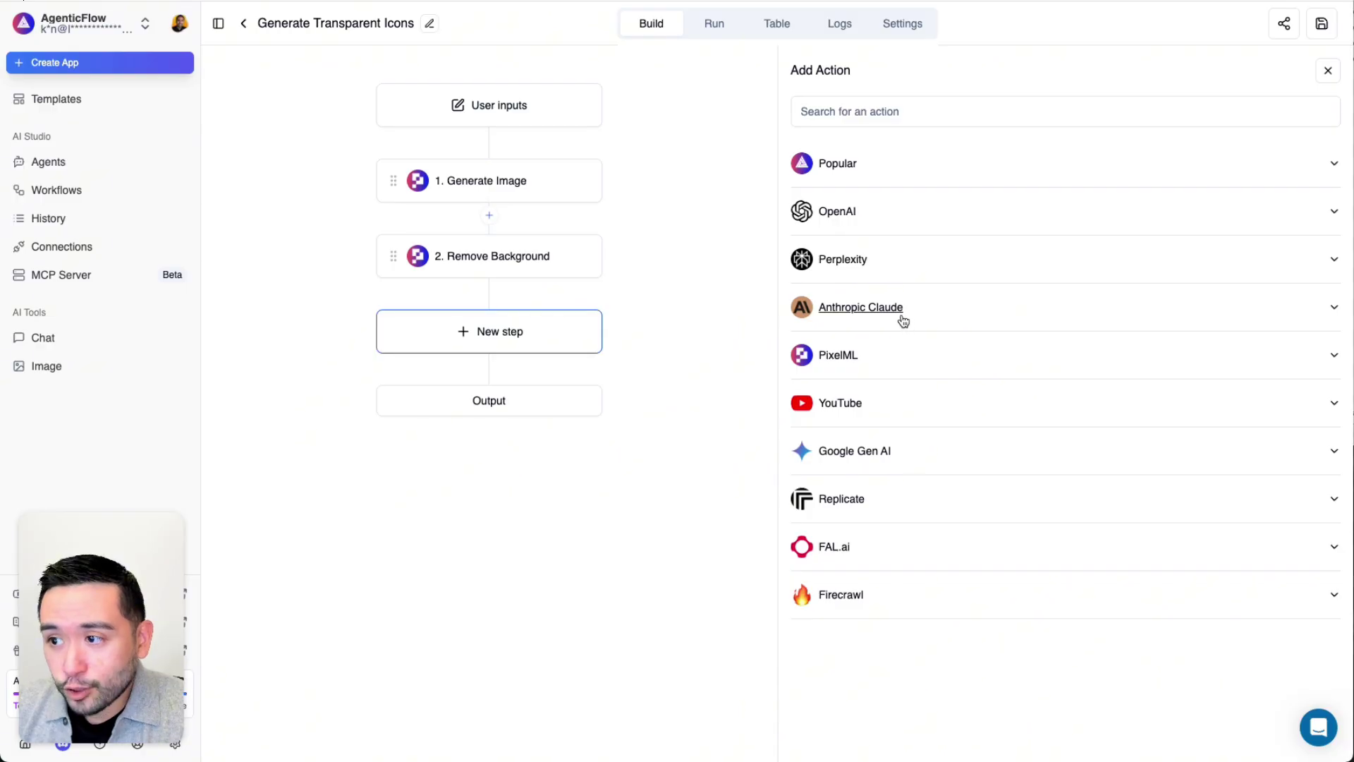
Step: Browse the PixelML and YouTube actions, then go to the MCP Server page
{"action": "left_click", "coordinate": [1073, 366]}
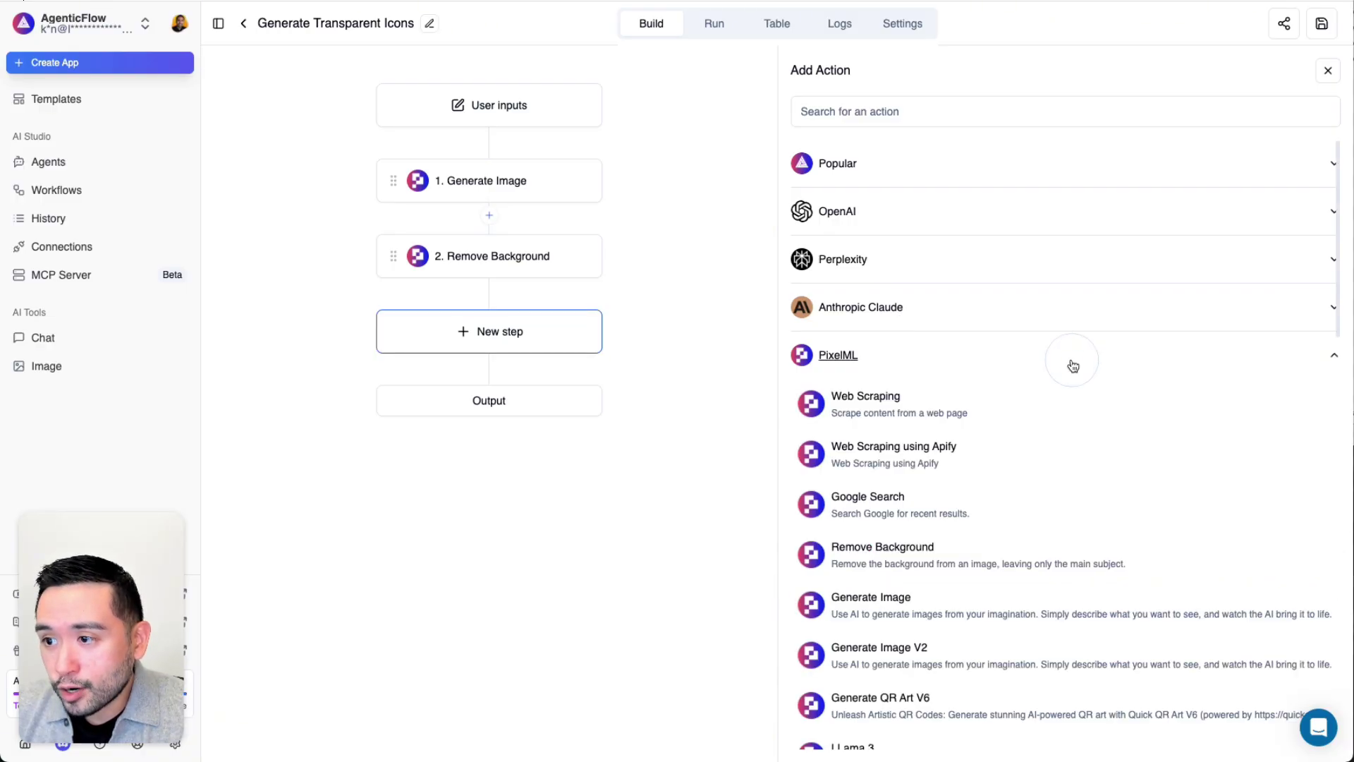
{"action": "scroll", "coordinate": [920, 441], "scroll_direction": "down", "scroll_amount": 6}
{"action": "scroll", "coordinate": [919, 439], "scroll_direction": "down", "scroll_amount": 15}
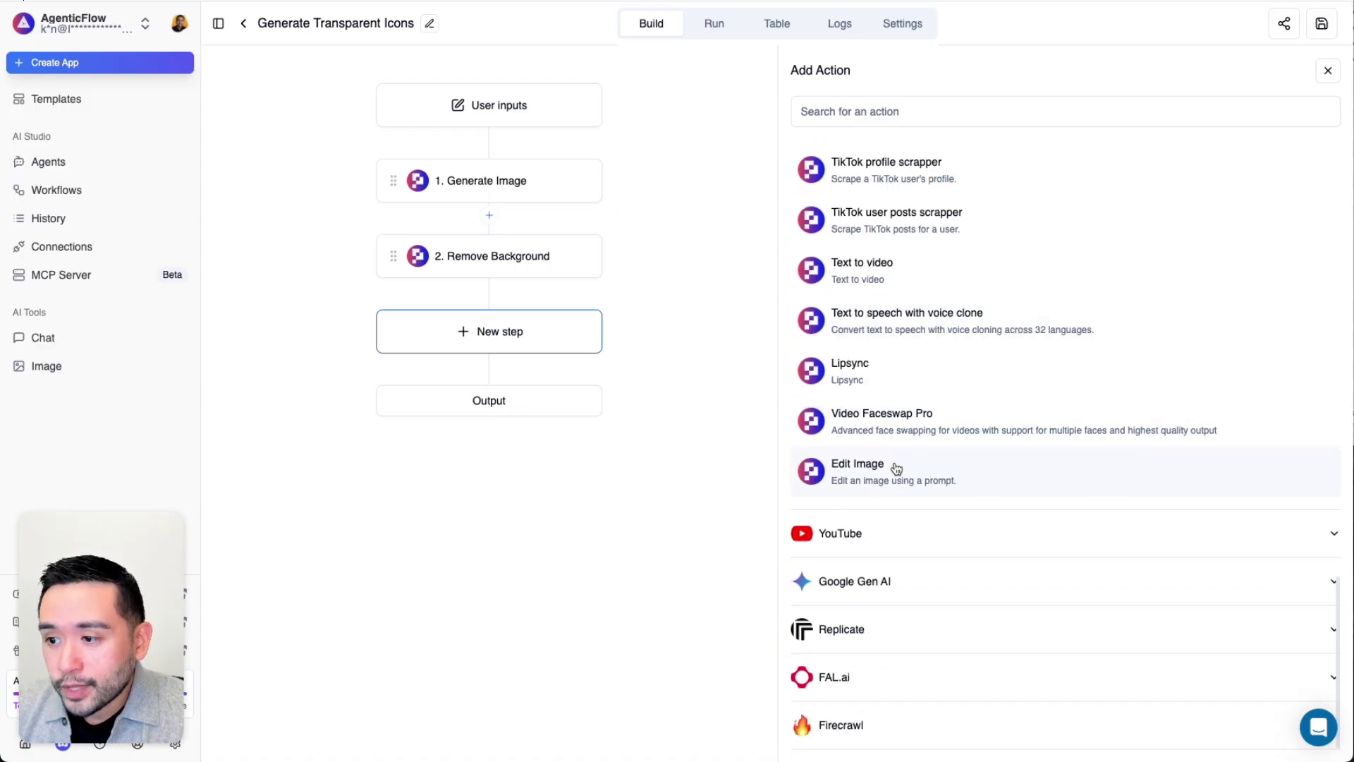
{"action": "left_click", "coordinate": [853, 535]}
{"action": "scroll", "coordinate": [856, 642], "scroll_direction": "down", "scroll_amount": 1}
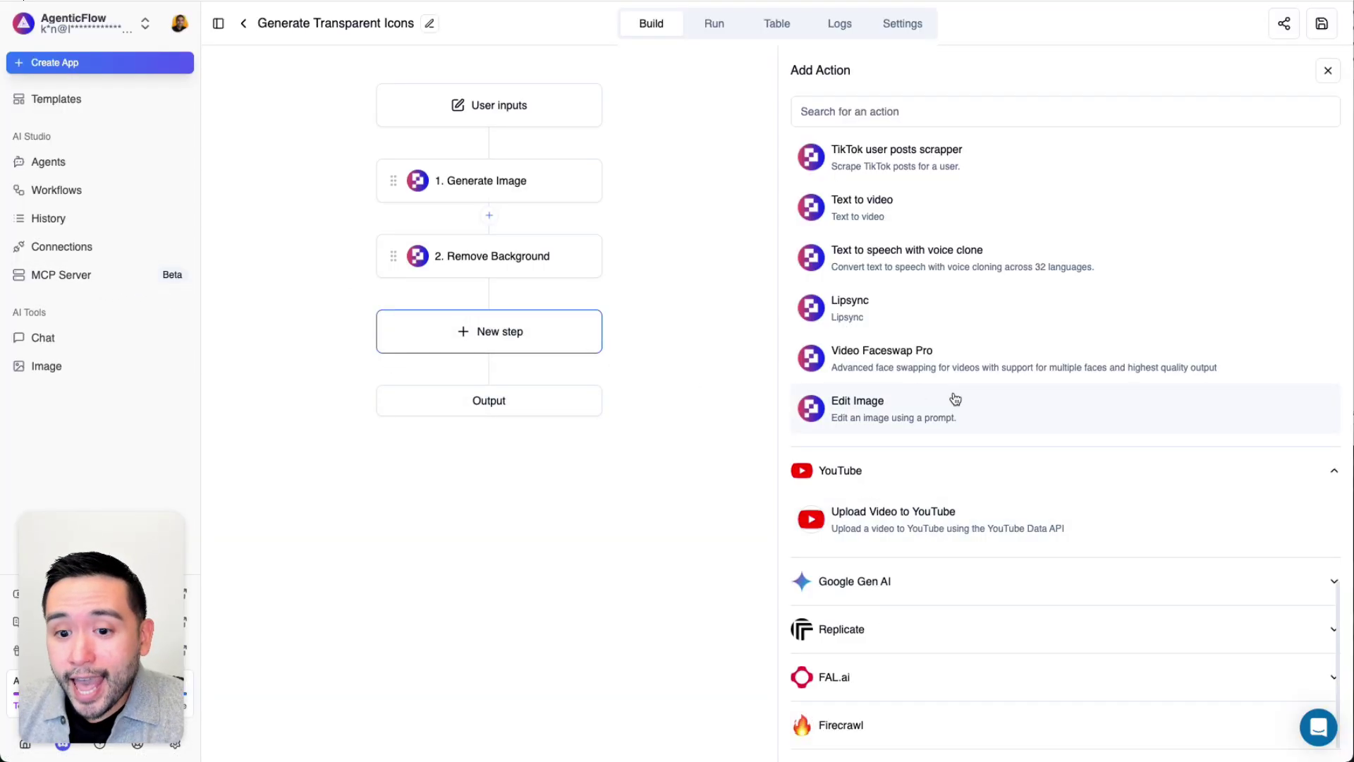
{"action": "scroll", "coordinate": [958, 402], "scroll_direction": "up", "scroll_amount": 5}
{"action": "scroll", "coordinate": [966, 402], "scroll_direction": "up", "scroll_amount": 7}
{"action": "scroll", "coordinate": [972, 401], "scroll_direction": "up", "scroll_amount": 3}
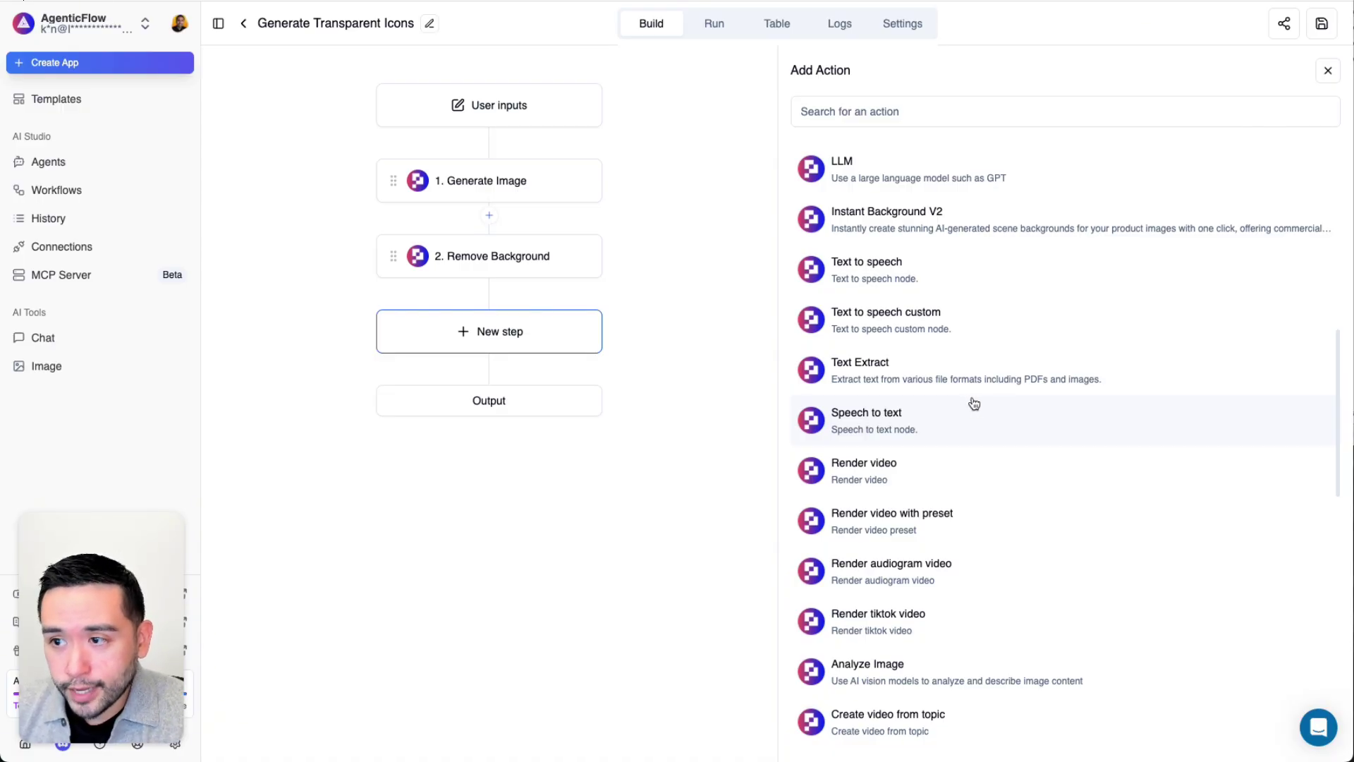
{"action": "left_click", "coordinate": [76, 283]}
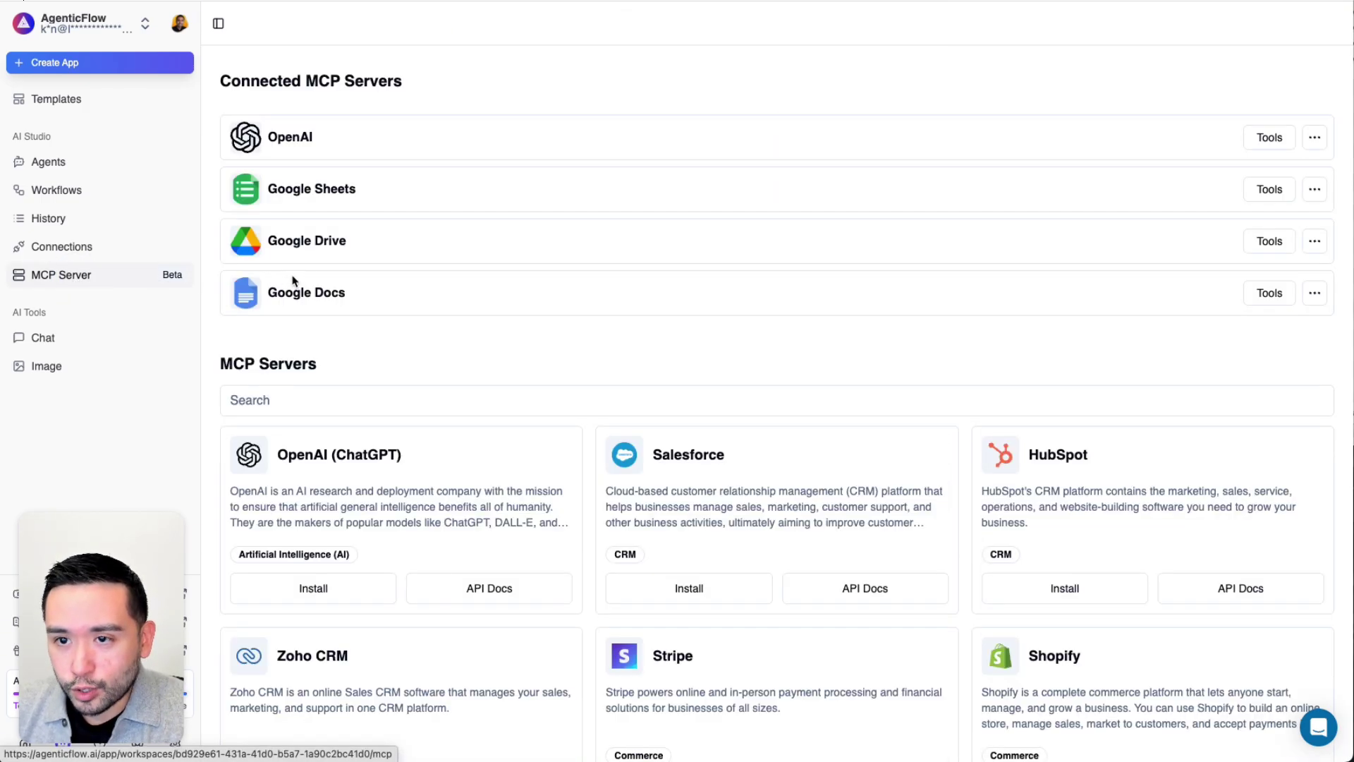
Step: Browse the tools offered by the Google Drive MCP server
{"action": "left_click", "coordinate": [1265, 244]}
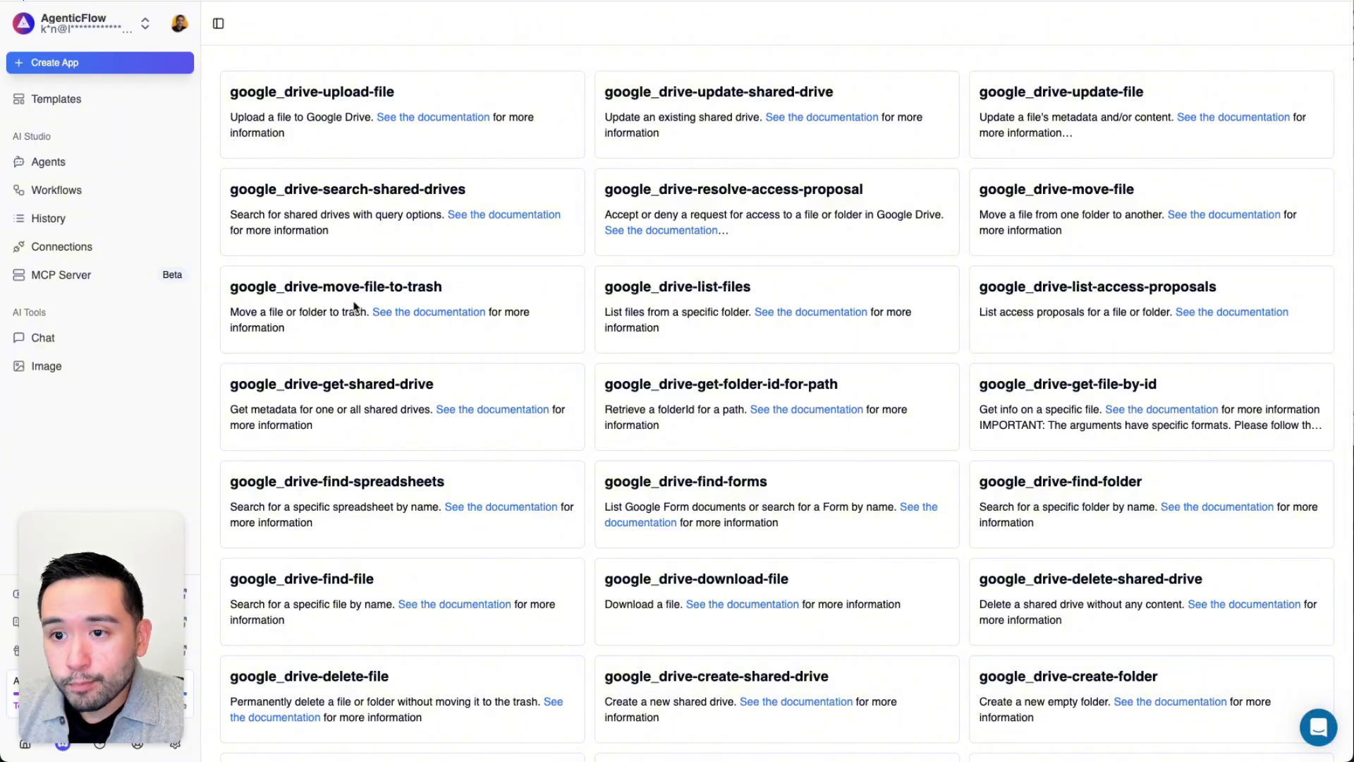
{"action": "scroll", "coordinate": [363, 317], "scroll_direction": "down", "scroll_amount": 3}
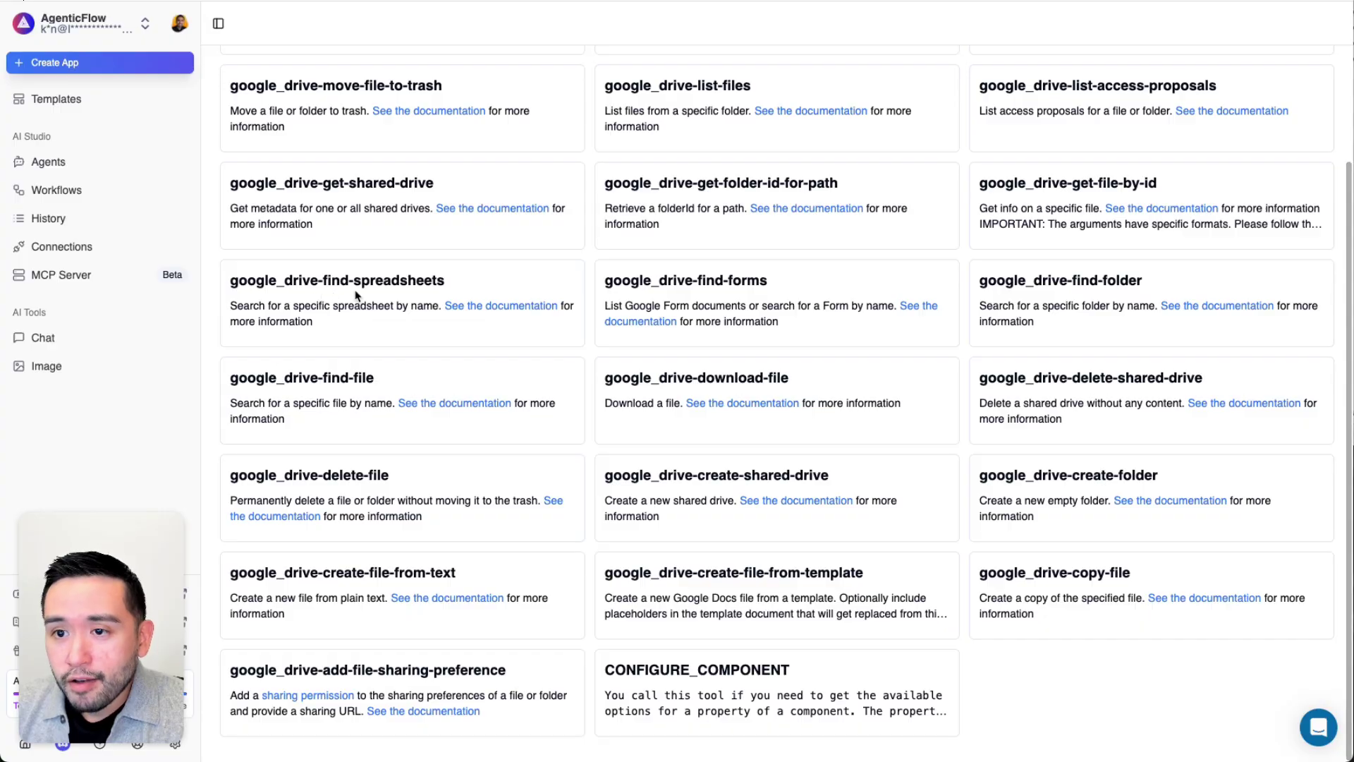
{"action": "scroll", "coordinate": [565, 367], "scroll_direction": "down", "scroll_amount": 1}
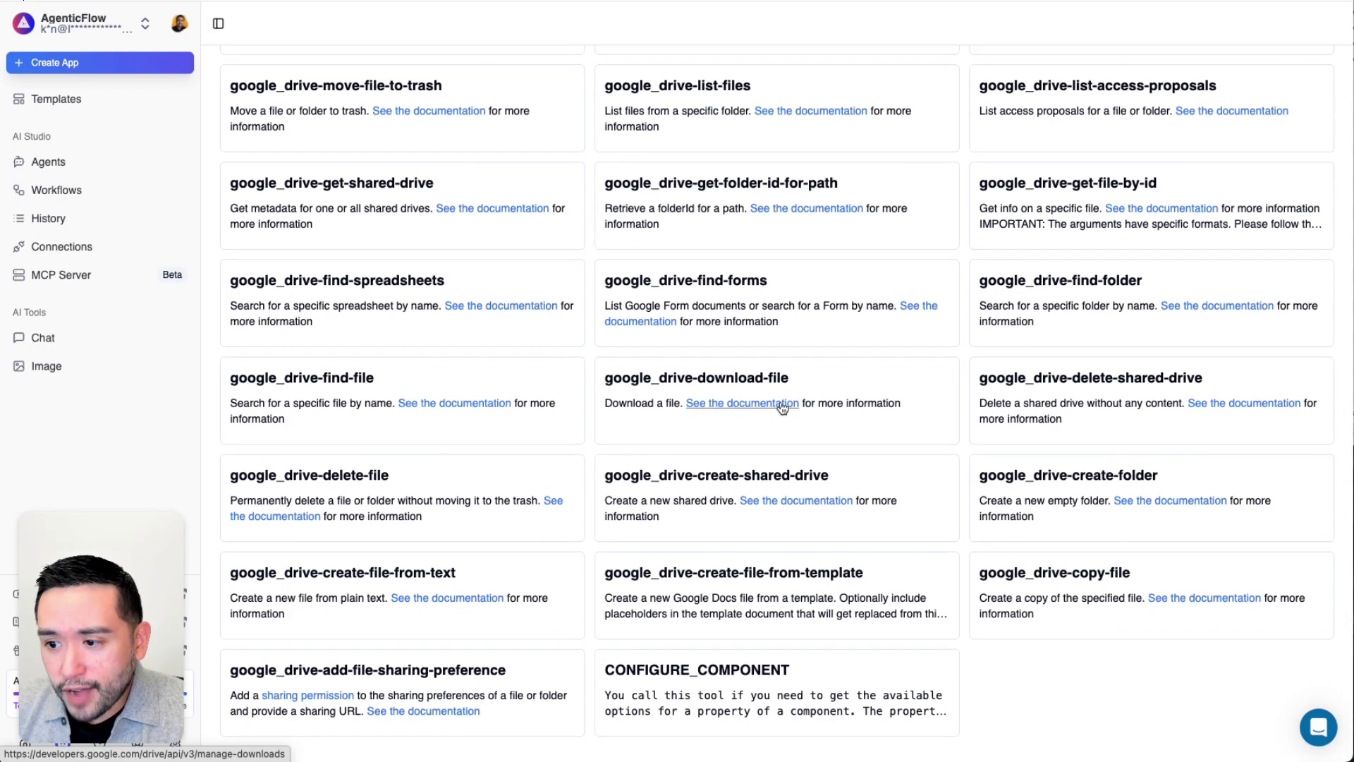
{"action": "scroll", "coordinate": [409, 473], "scroll_direction": "up", "scroll_amount": 3}
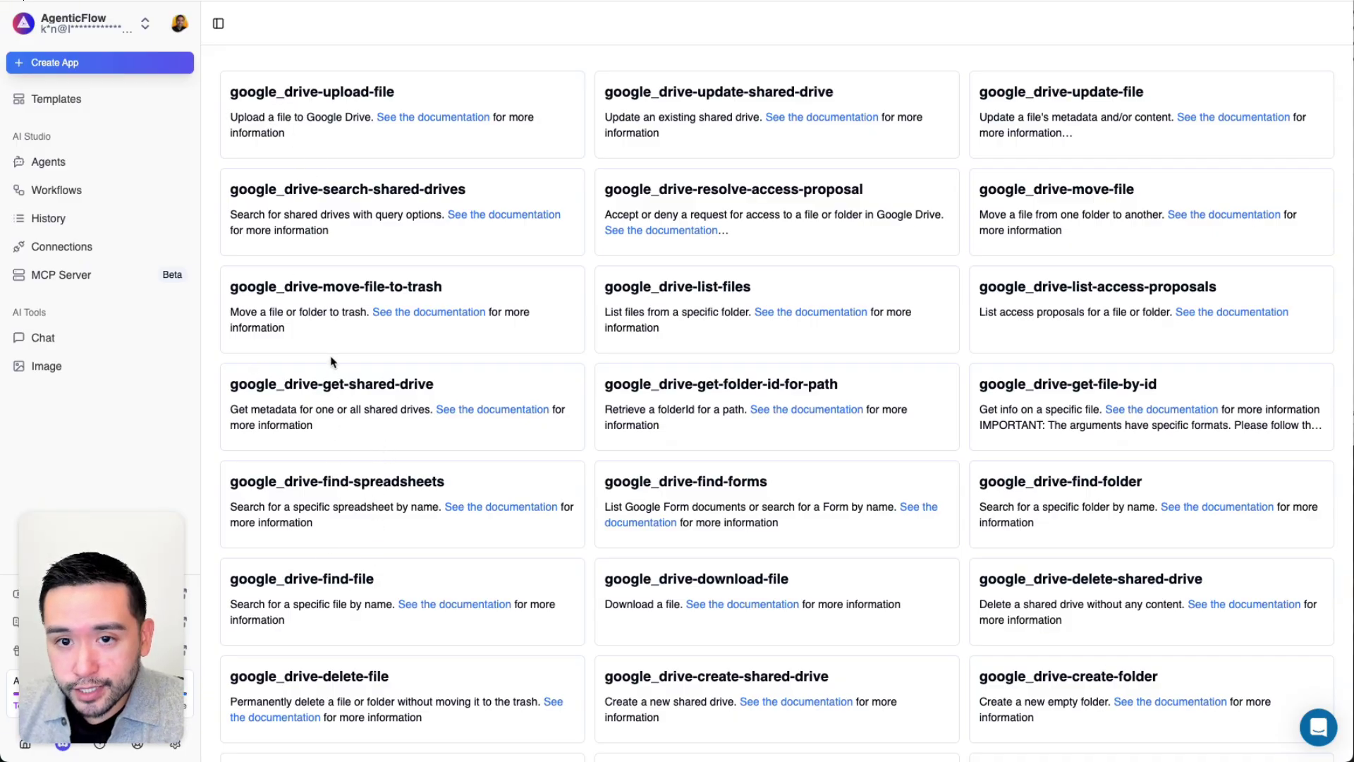
Step: Return to the MCP servers and browse the Google Sheets server's tools
{"action": "left_click", "coordinate": [63, 275]}
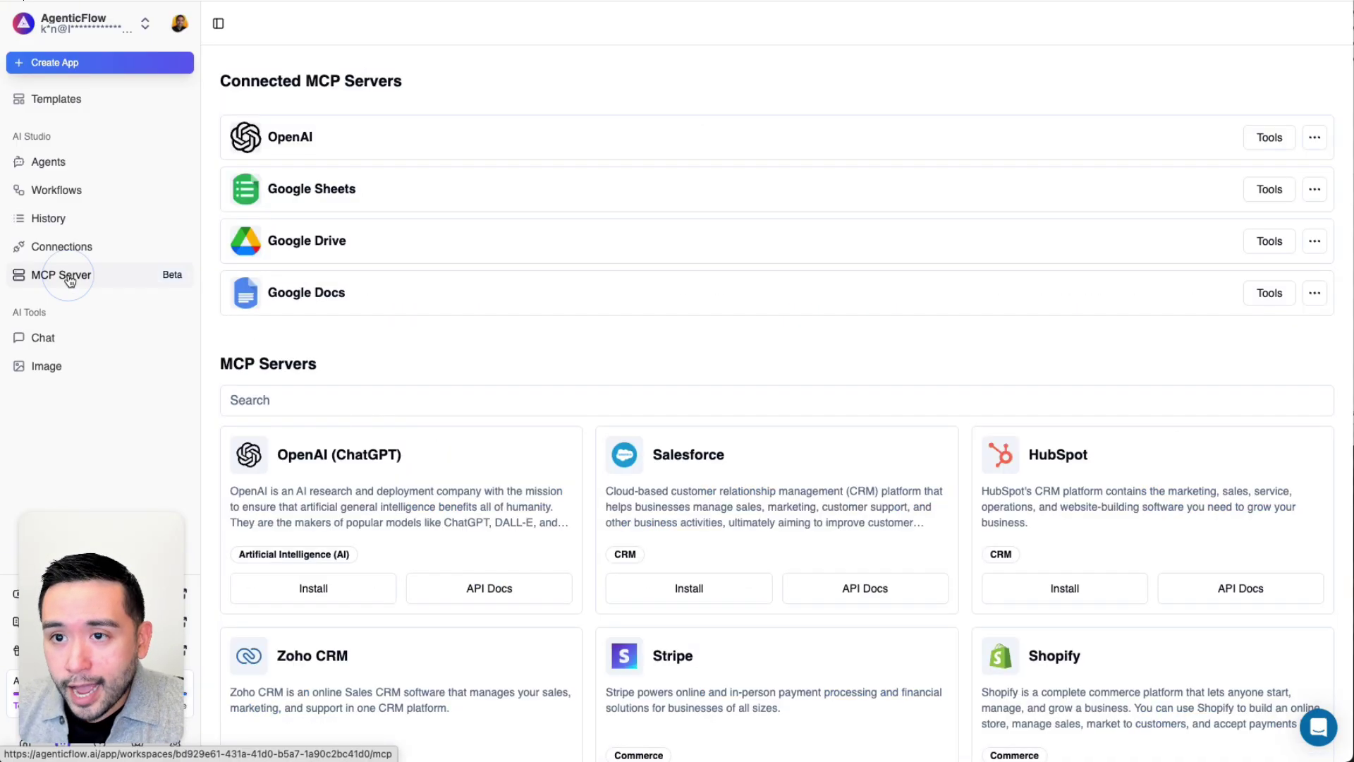
{"action": "left_click", "coordinate": [1266, 189]}
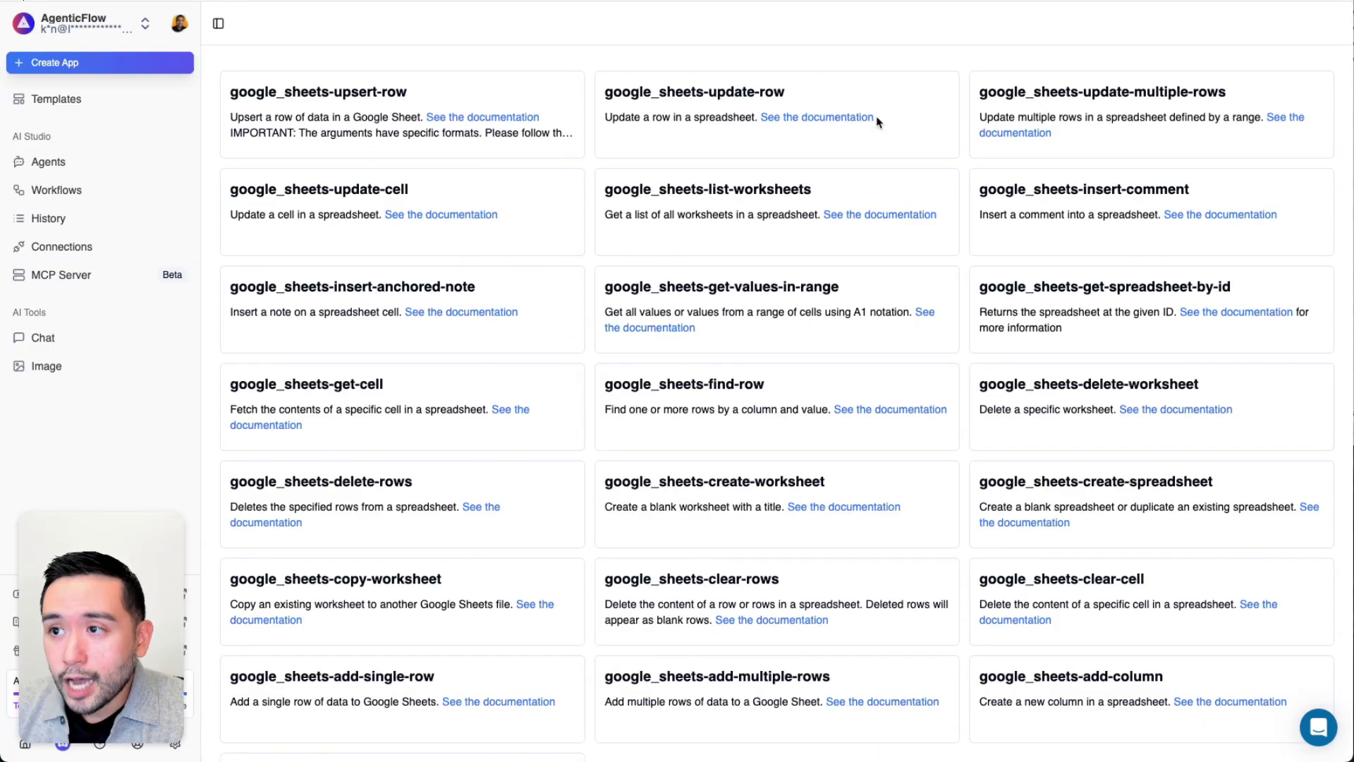
{"action": "scroll", "coordinate": [426, 325], "scroll_direction": "down", "scroll_amount": 3}
{"action": "scroll", "coordinate": [432, 405], "scroll_direction": "up", "scroll_amount": 3}
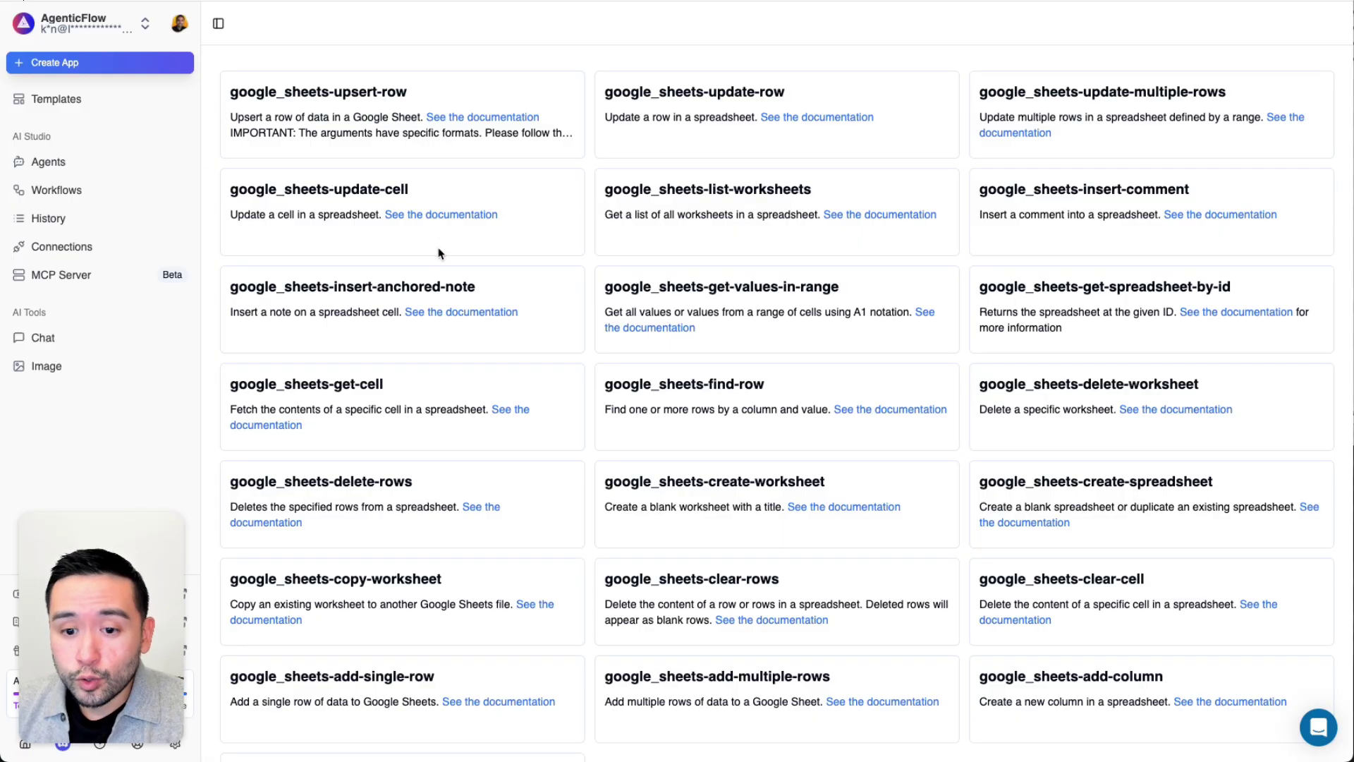
Step: Open Chat and view the Blog Writer and Icon Maker agents' conversations
{"action": "left_click", "coordinate": [64, 340]}
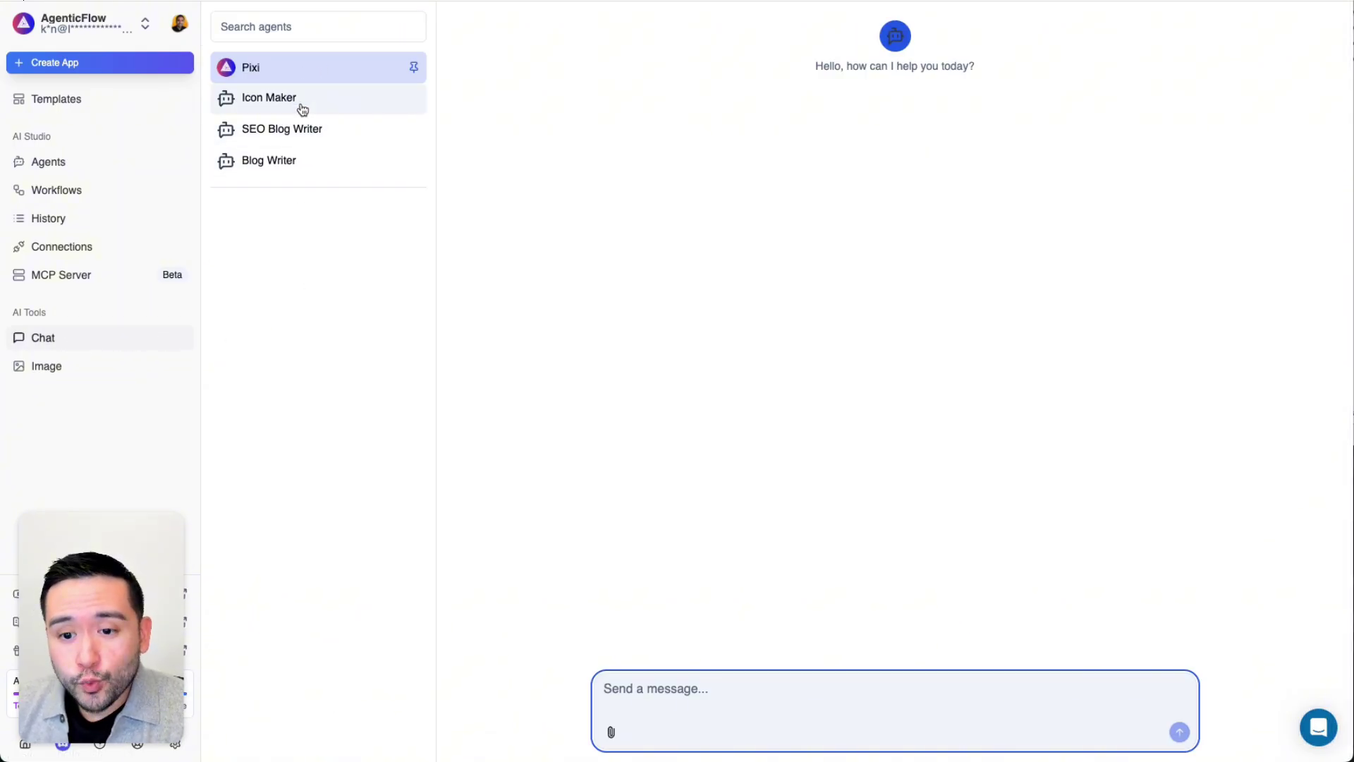
{"action": "left_click", "coordinate": [322, 126]}
{"action": "left_click", "coordinate": [303, 162]}
{"action": "left_click", "coordinate": [324, 104]}
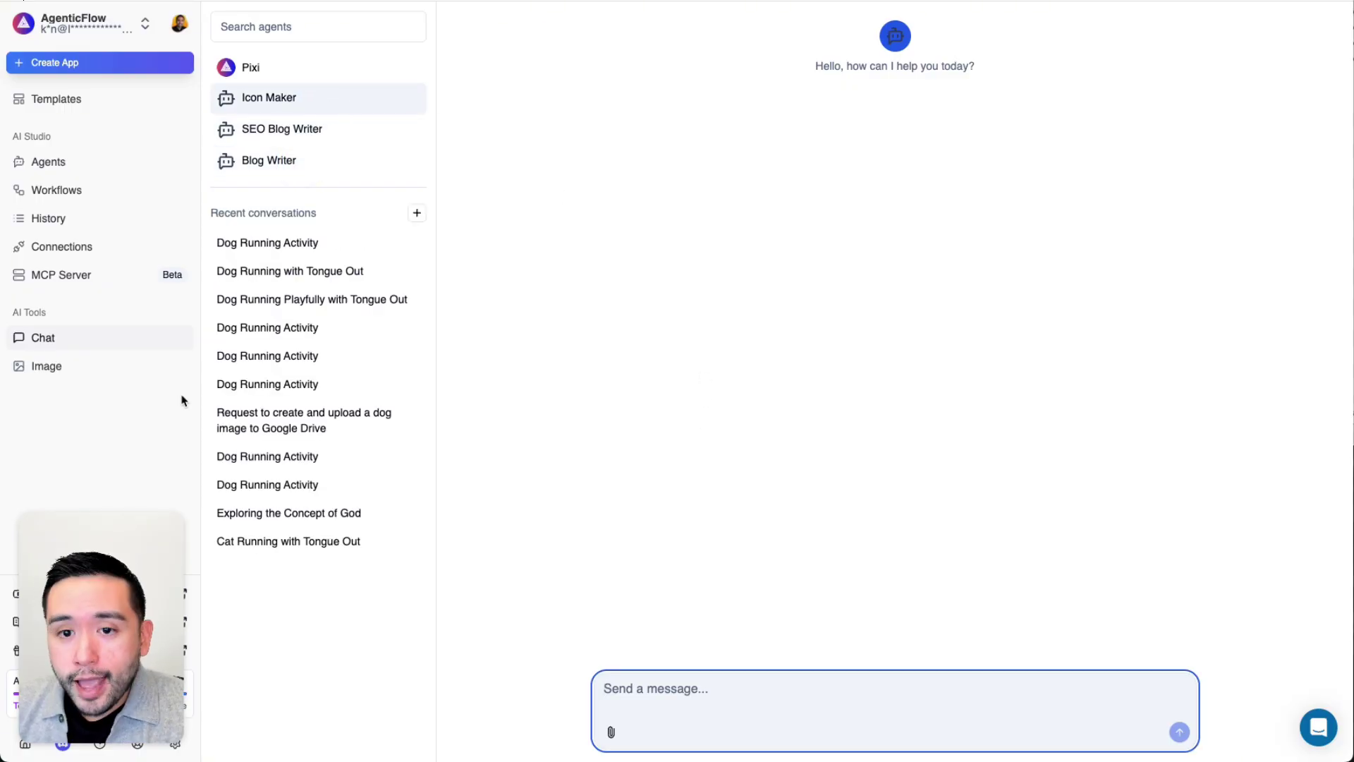
Step: Scroll the AI image gallery and remix the mechanical keyboard example
{"action": "left_click", "coordinate": [96, 381]}
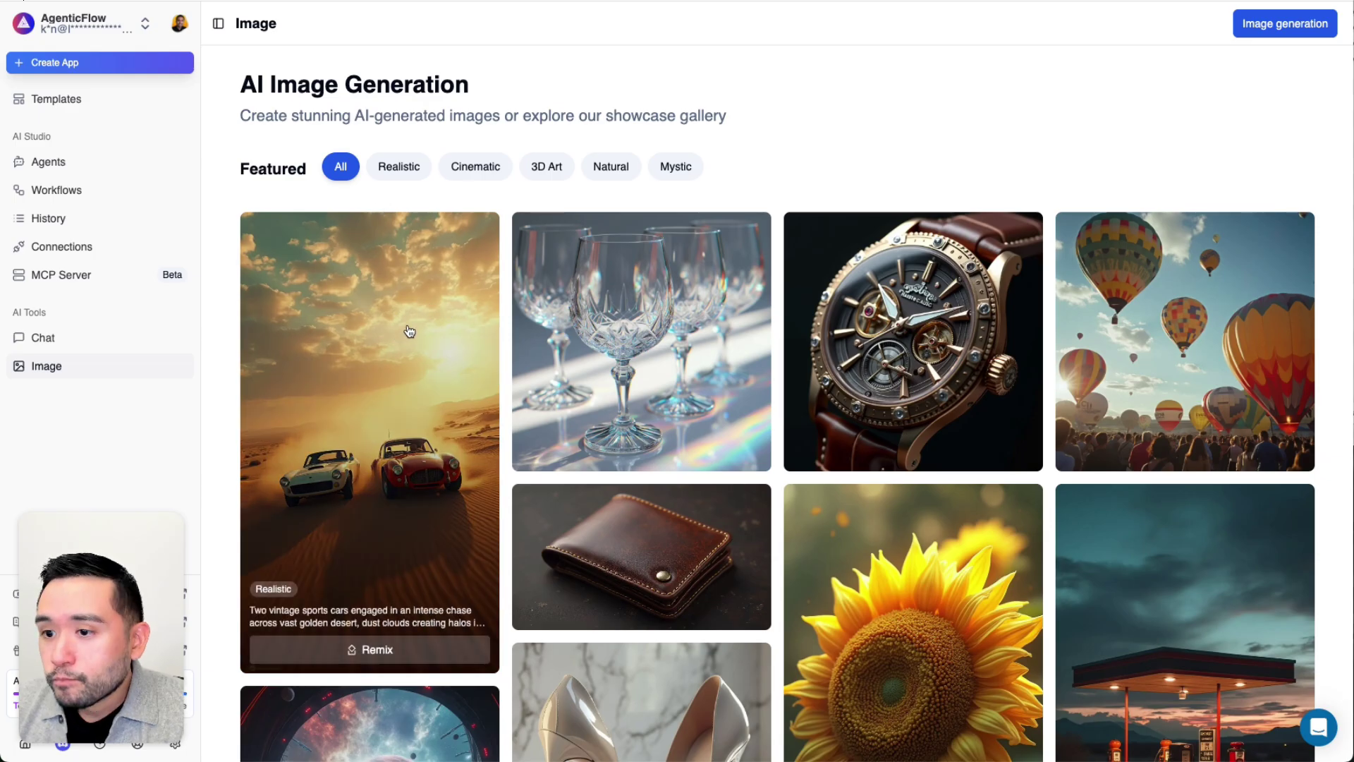
{"action": "scroll", "coordinate": [818, 317], "scroll_direction": "down", "scroll_amount": 5}
{"action": "scroll", "coordinate": [819, 317], "scroll_direction": "down", "scroll_amount": 20}
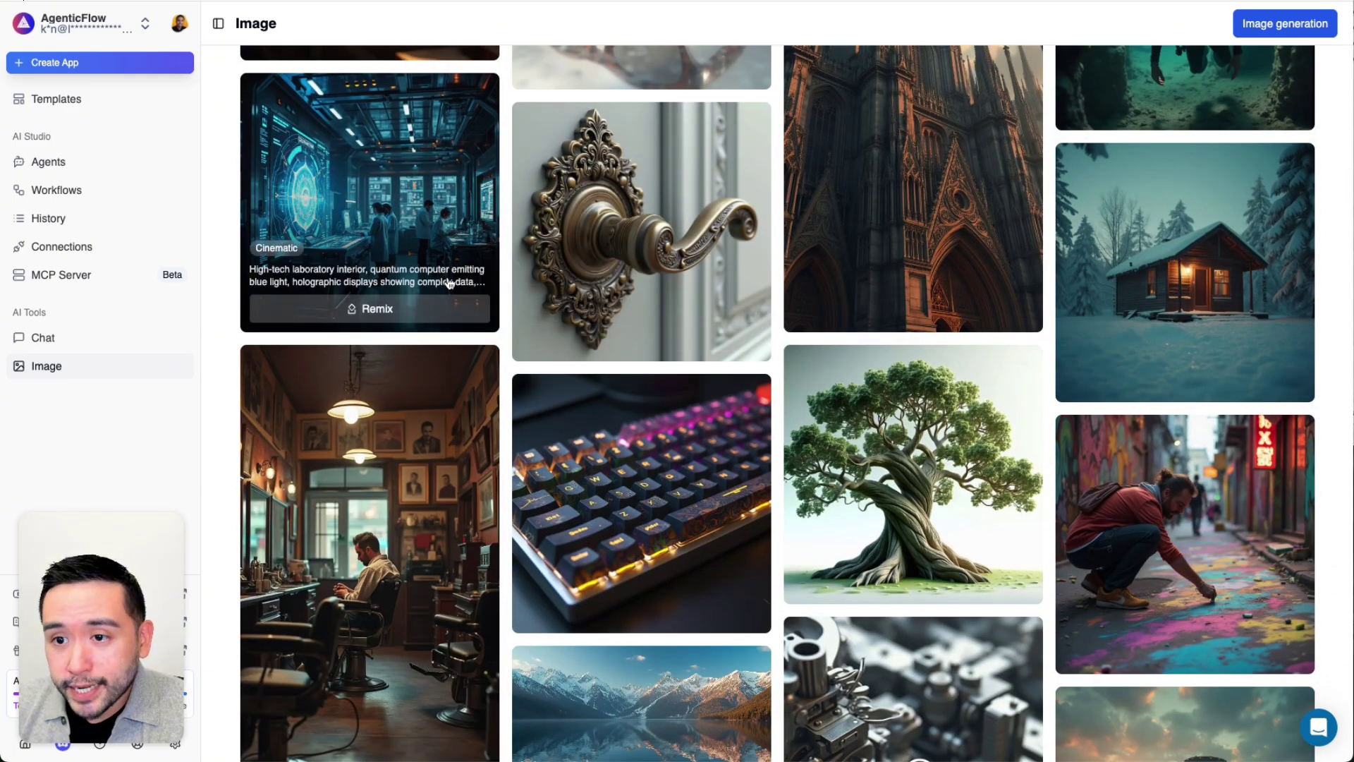
{"action": "scroll", "coordinate": [640, 544], "scroll_direction": "down", "scroll_amount": 1}
{"action": "scroll", "coordinate": [640, 543], "scroll_direction": "down", "scroll_amount": 2}
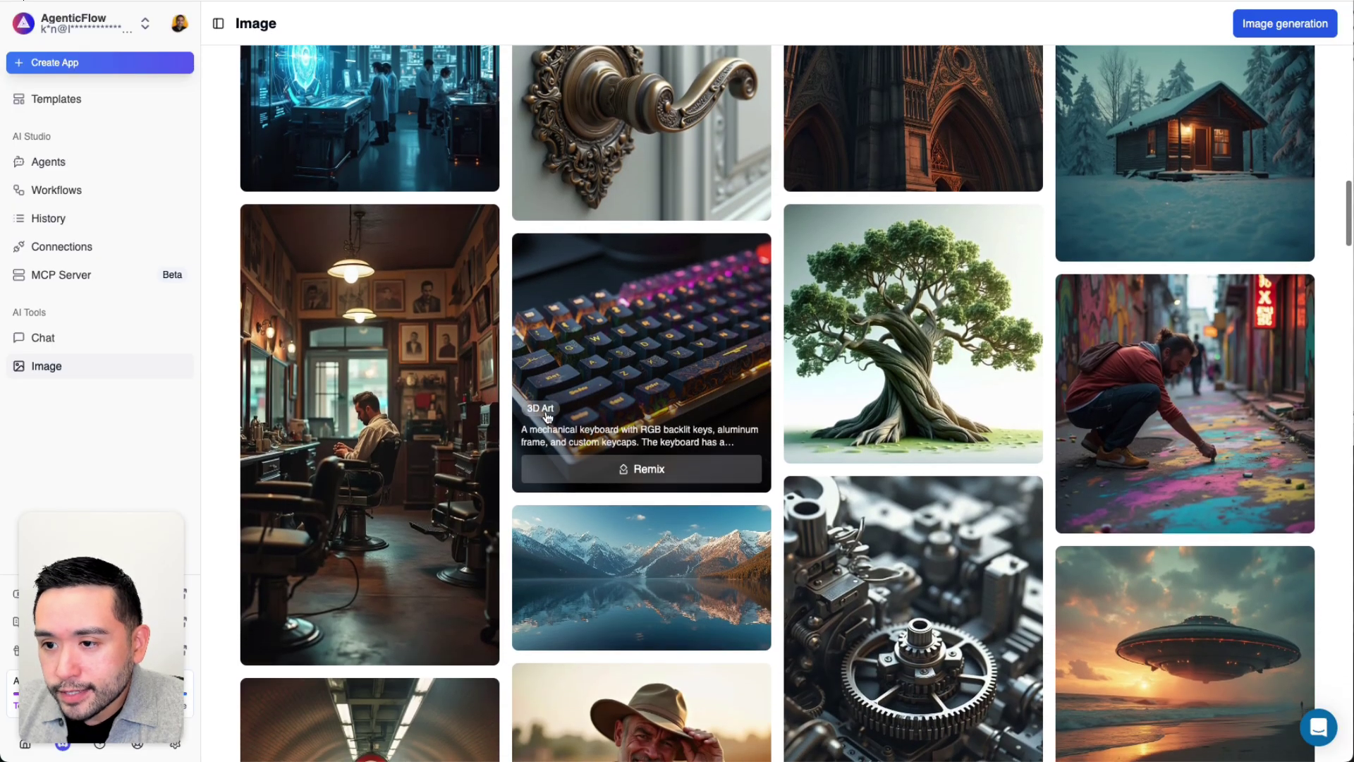
{"action": "left_click", "coordinate": [643, 469]}
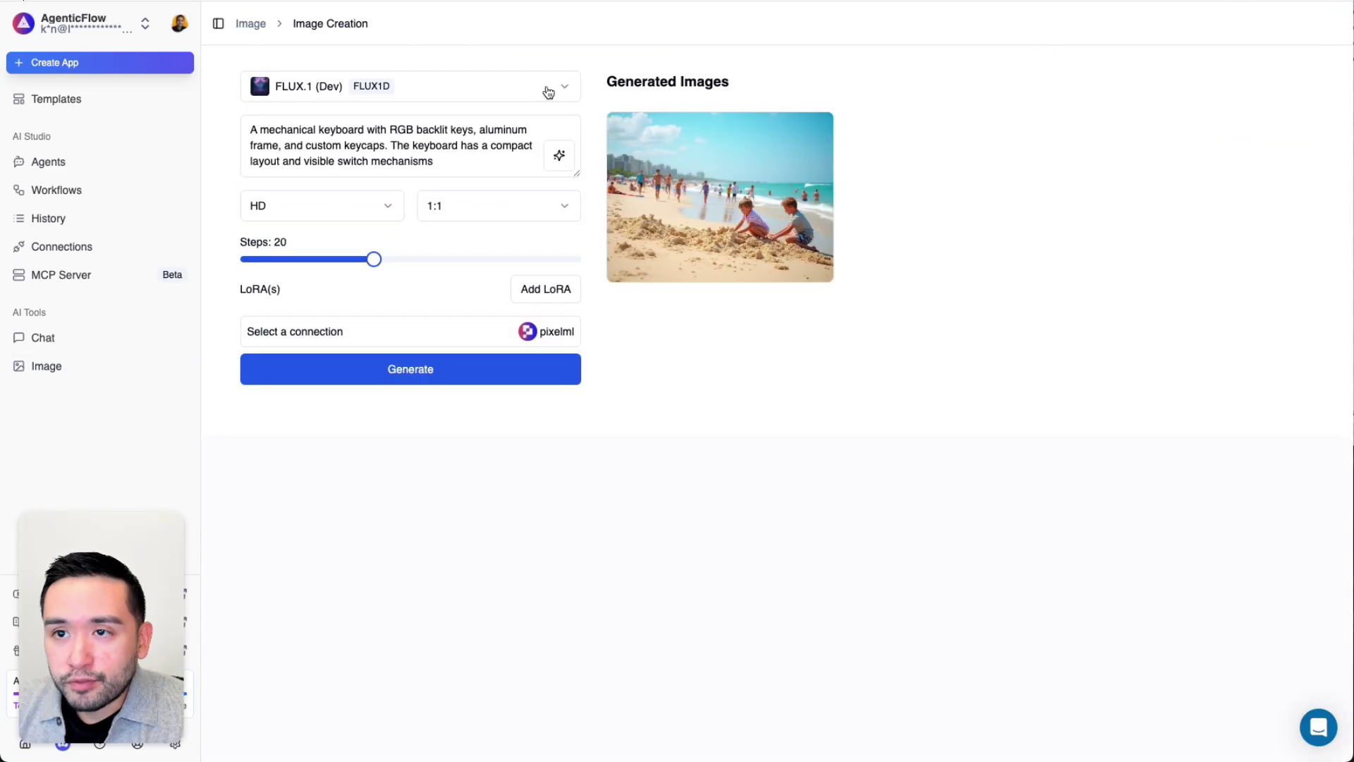
Step: Keep the FLUX.1 (Dev) model and replace the keyboard prompt with a new suggested one
{"action": "left_click", "coordinate": [546, 91]}
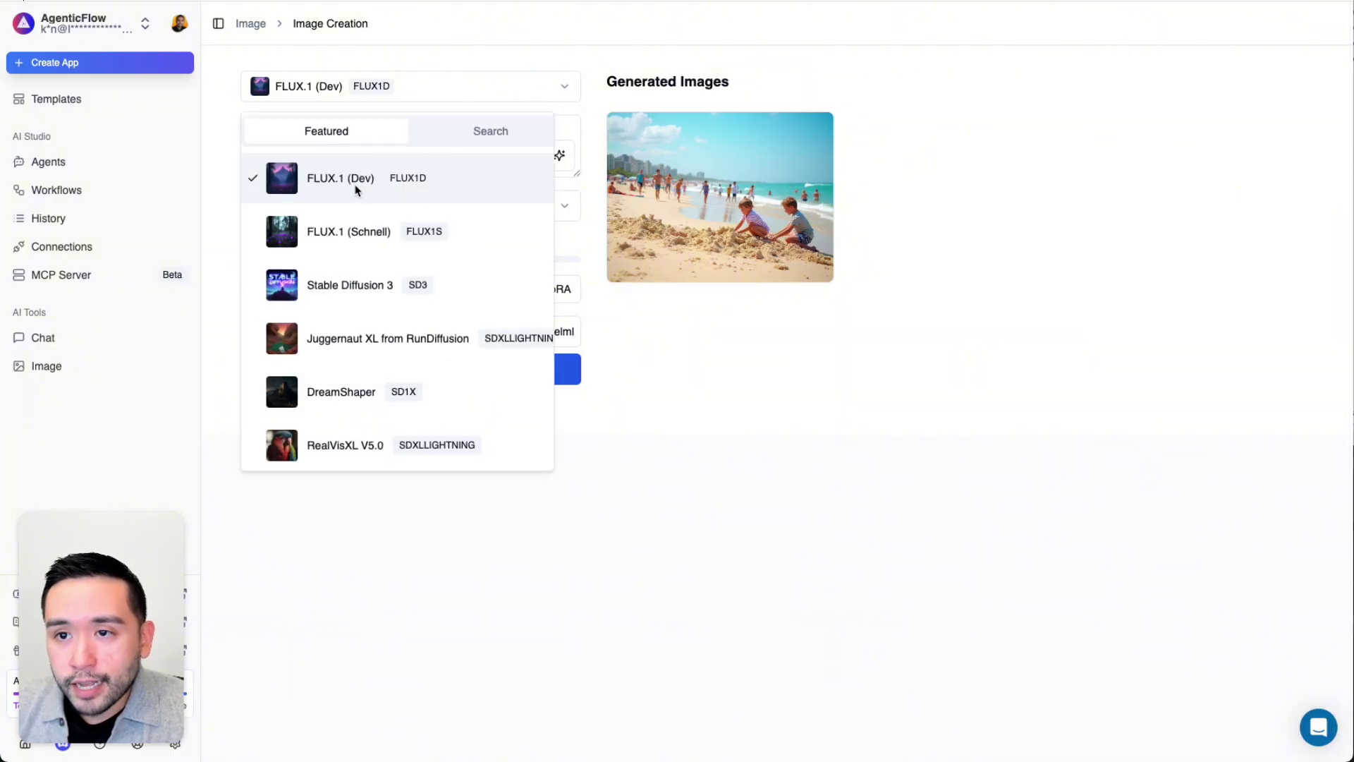
{"action": "scroll", "coordinate": [351, 317], "scroll_direction": "down", "scroll_amount": 6}
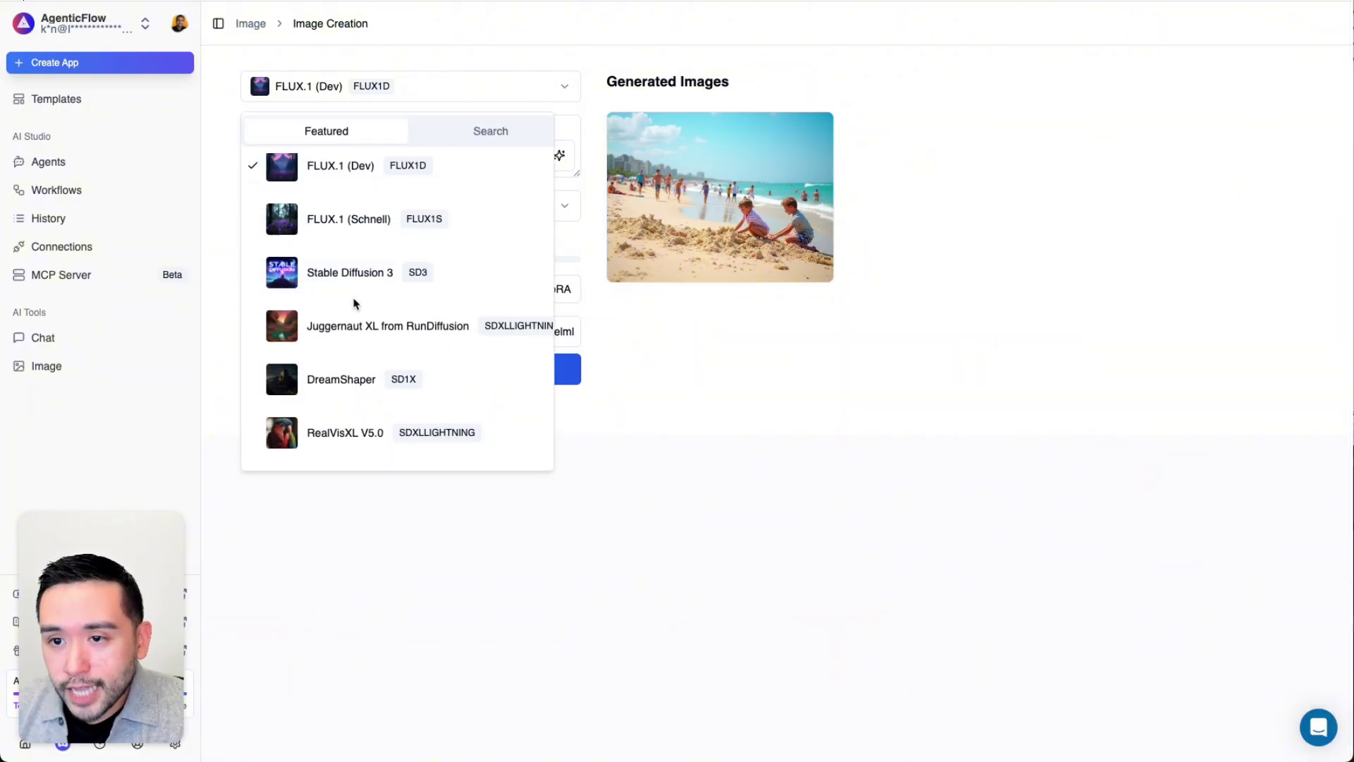
{"action": "scroll", "coordinate": [347, 363], "scroll_direction": "down", "scroll_amount": 2}
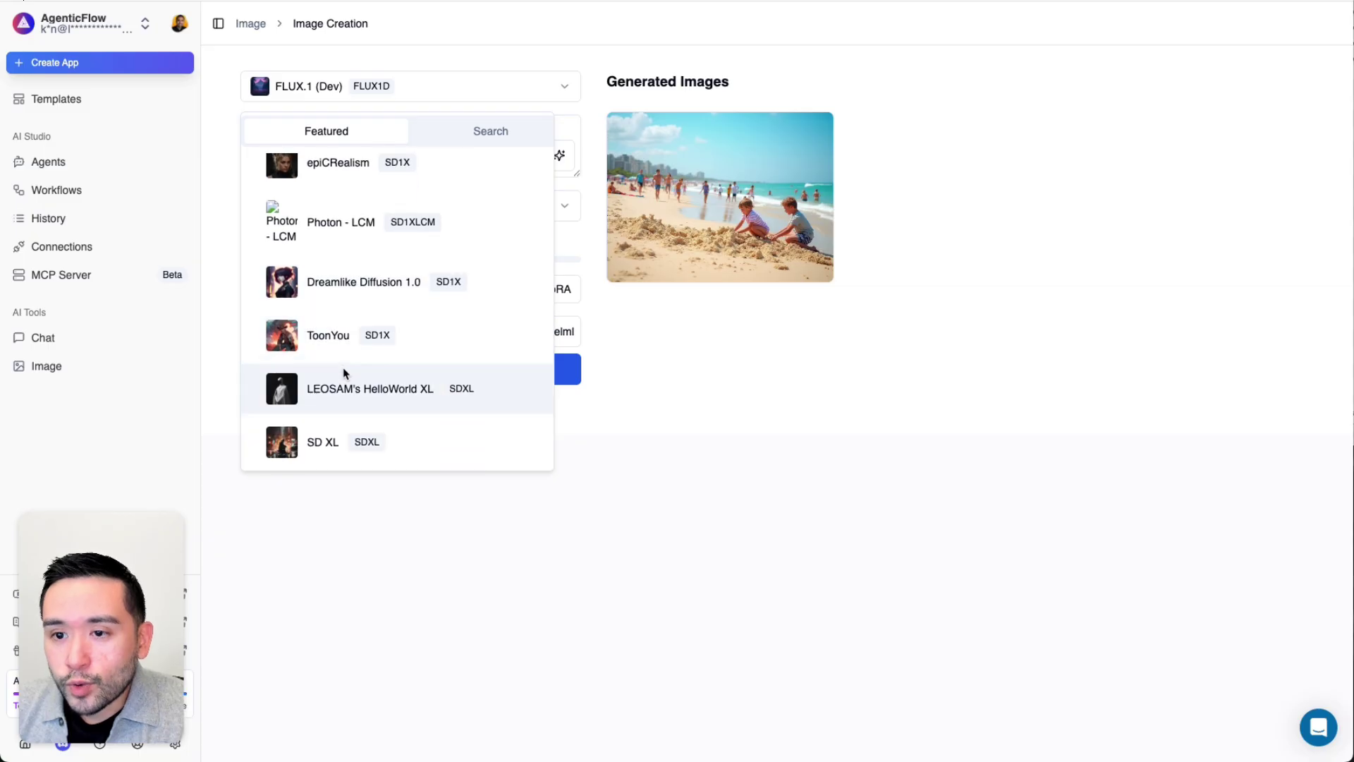
{"action": "scroll", "coordinate": [422, 224], "scroll_direction": "up", "scroll_amount": 3}
{"action": "left_click", "coordinate": [563, 164]}
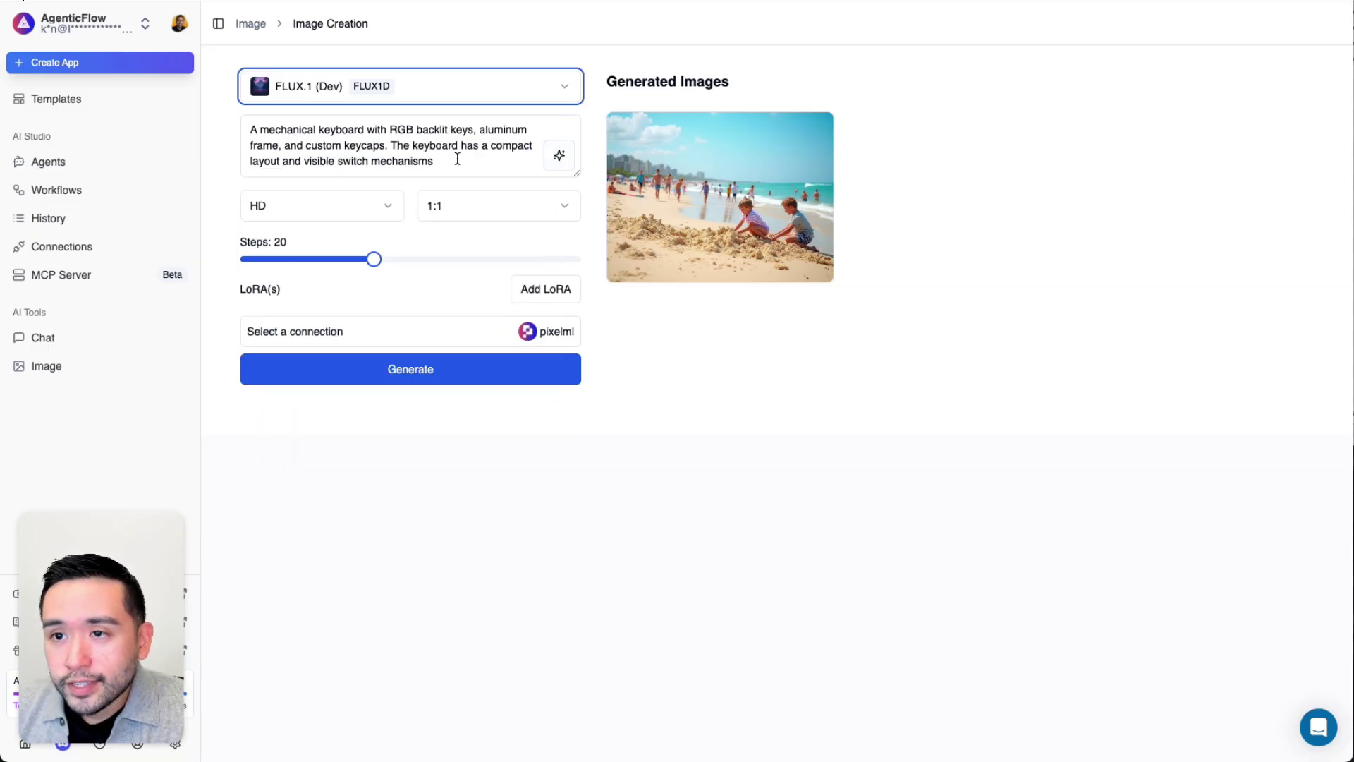
{"action": "left_click_drag", "start_coordinate": [456, 159], "coordinate": [233, 133]}
{"action": "left_click", "coordinate": [411, 146]}
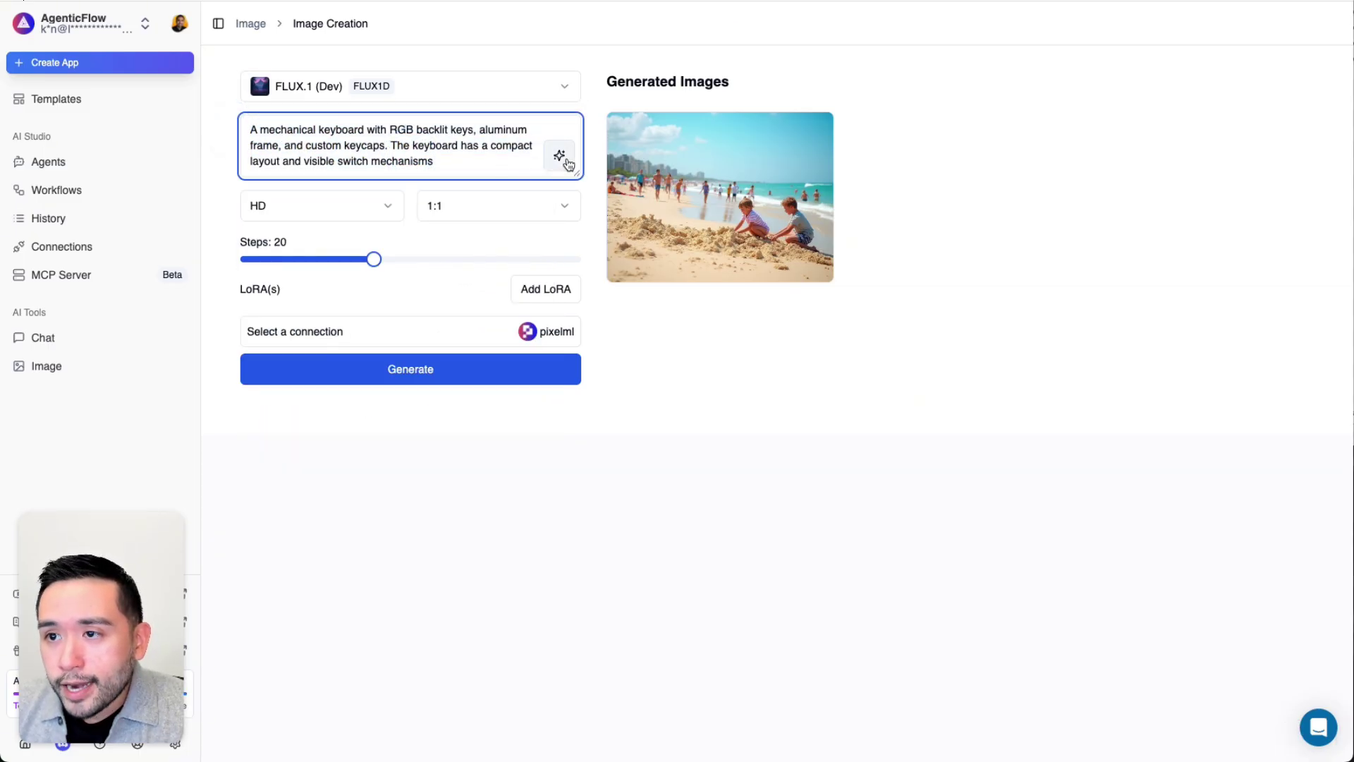
{"action": "left_click", "coordinate": [560, 157]}
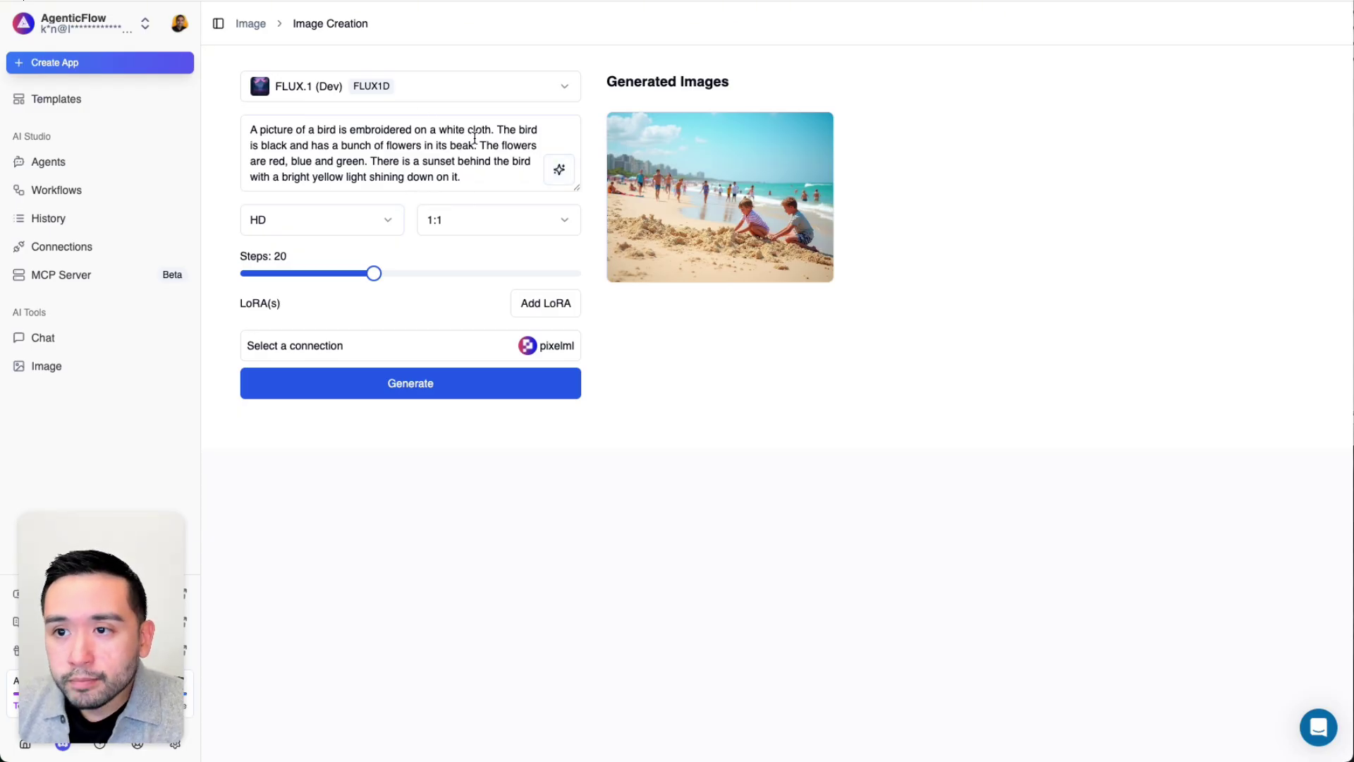
Step: Generate the embroidered bird image at HD, 1:1, using the PixelML connection
{"action": "left_click", "coordinate": [388, 220]}
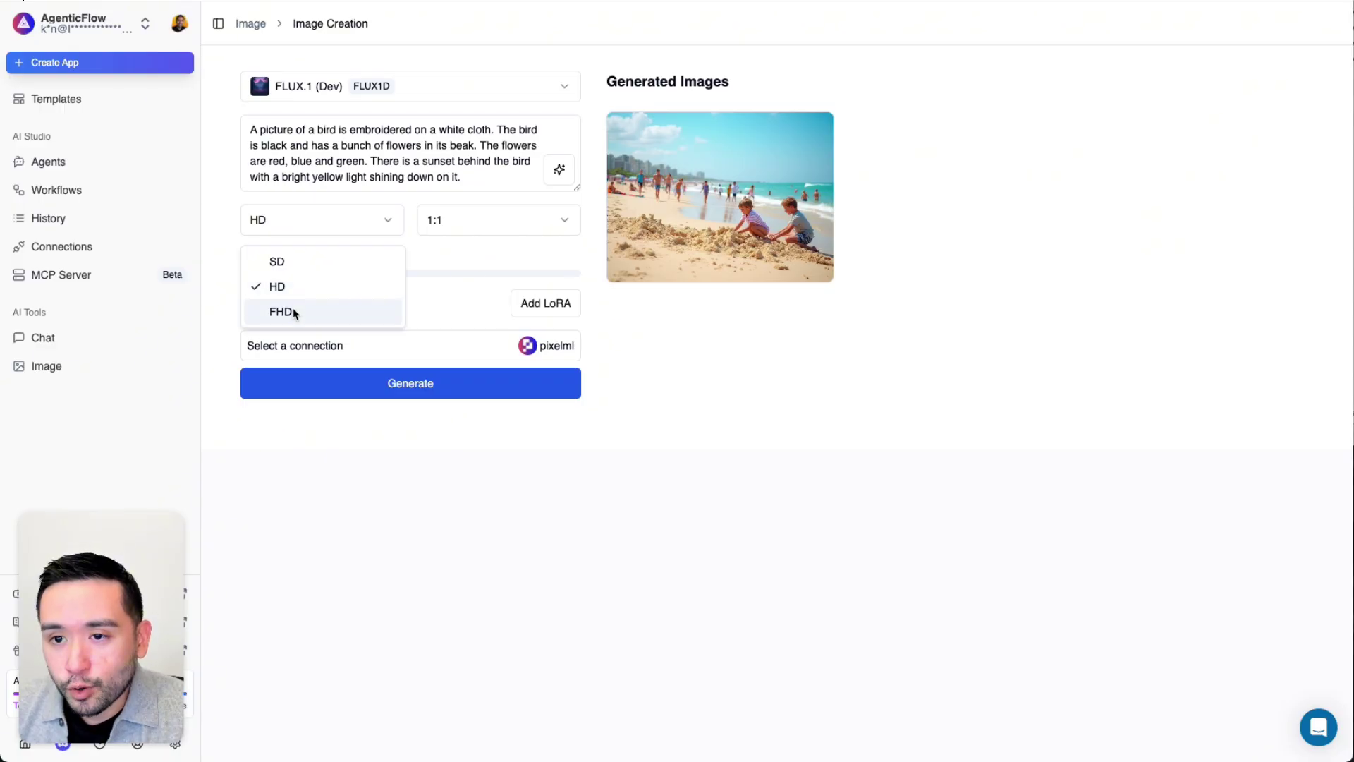
{"action": "left_click", "coordinate": [490, 257]}
{"action": "left_click", "coordinate": [517, 220]}
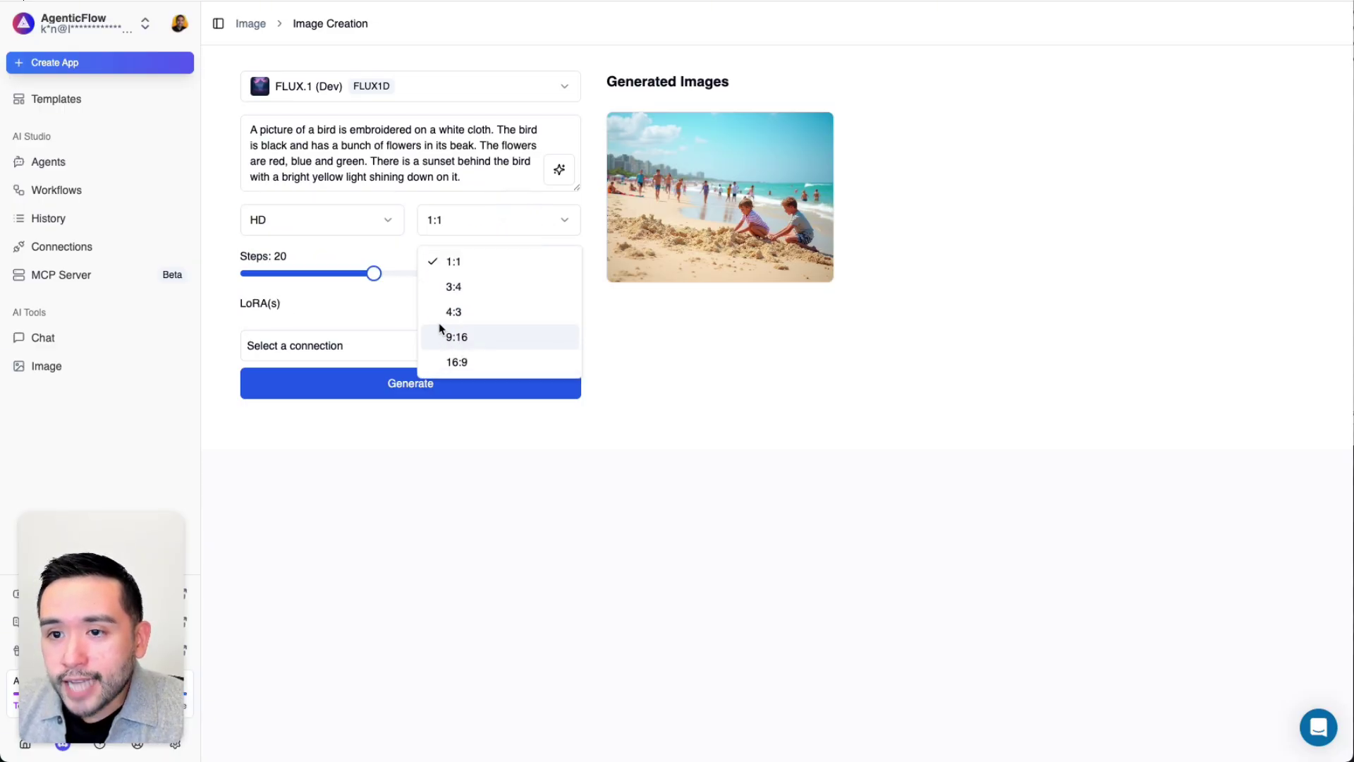
{"action": "left_click", "coordinate": [384, 260]}
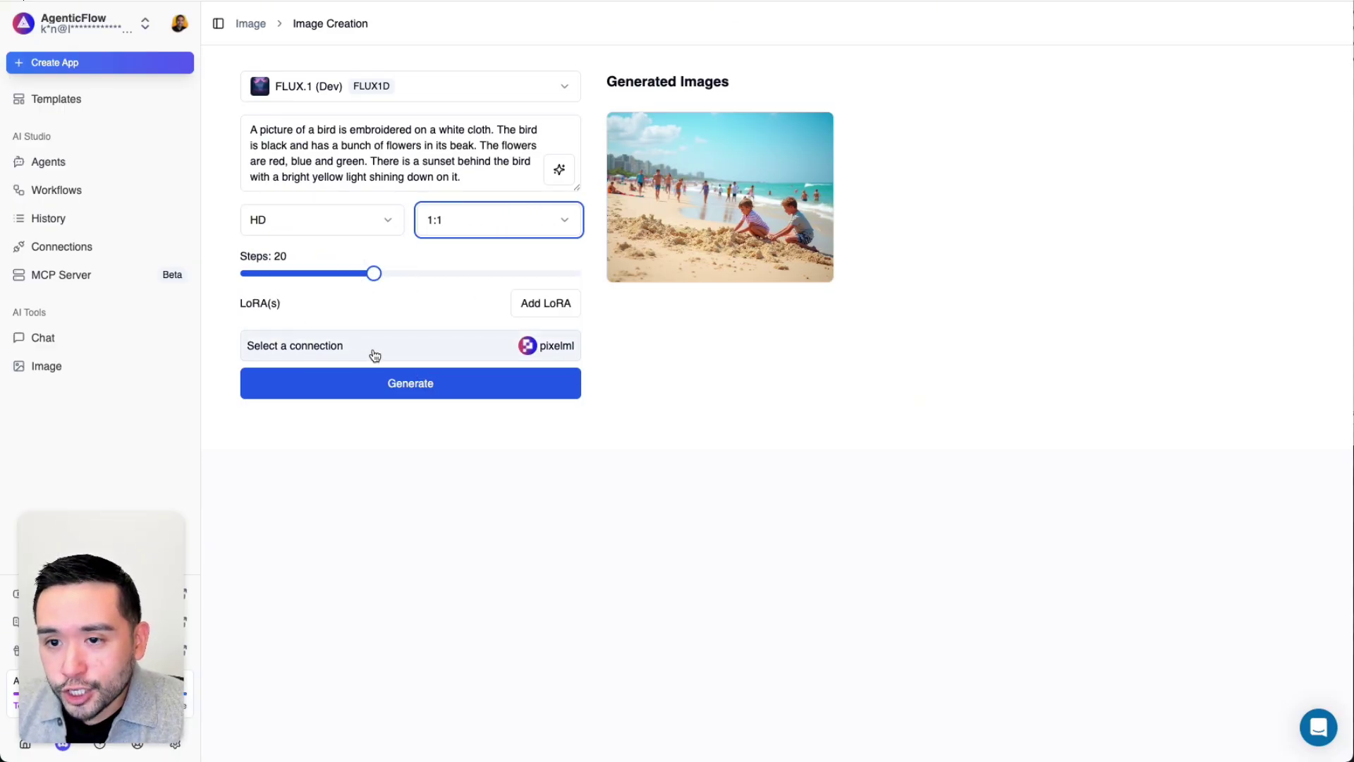
{"action": "left_click", "coordinate": [433, 389]}
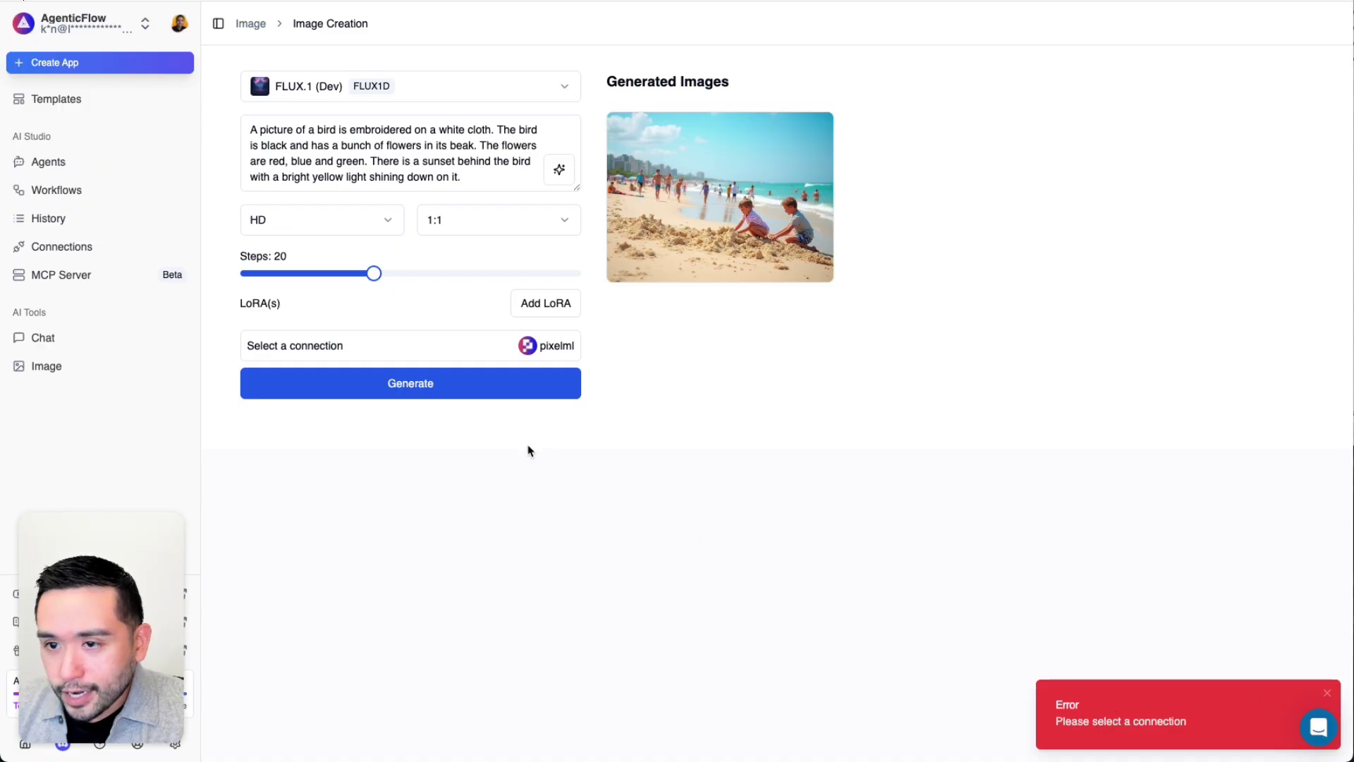
{"action": "left_click", "coordinate": [333, 346]}
{"action": "left_click", "coordinate": [797, 385]}
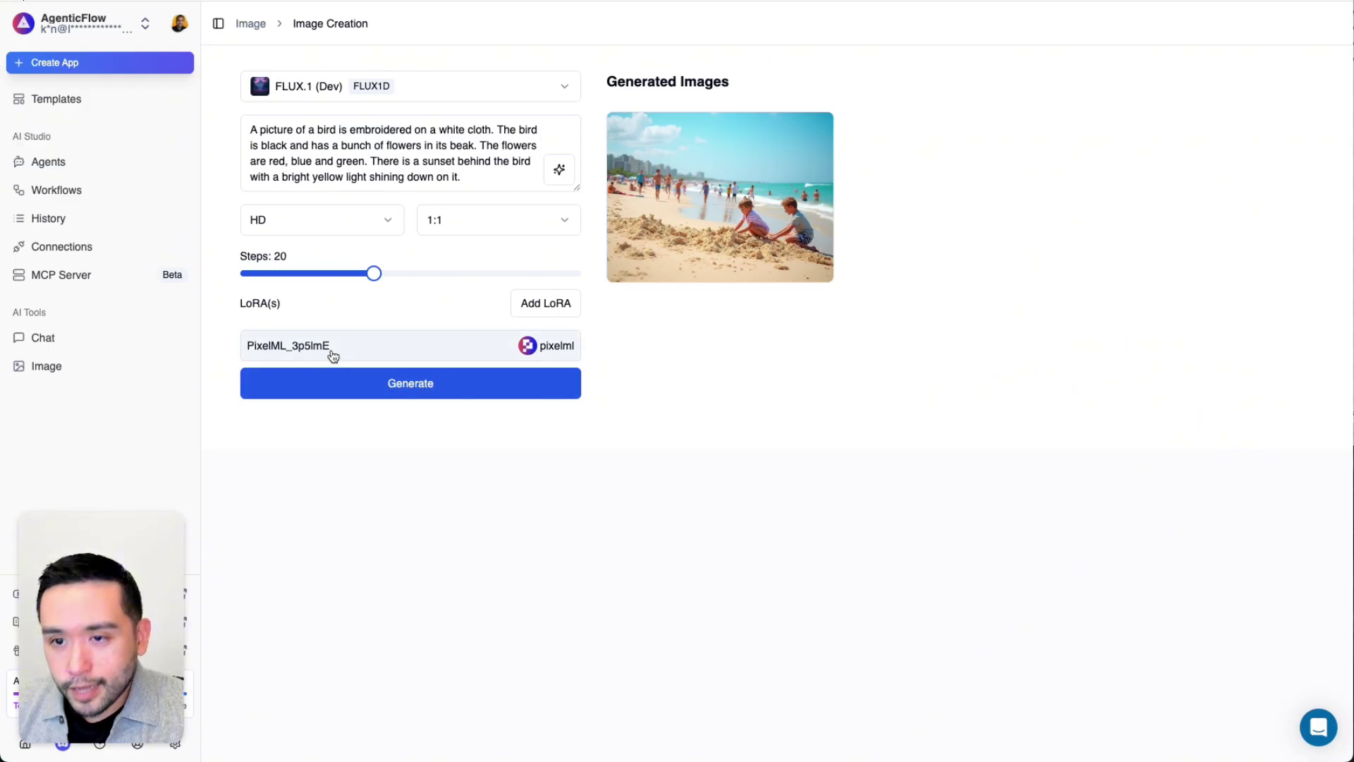
{"action": "left_click", "coordinate": [386, 383]}
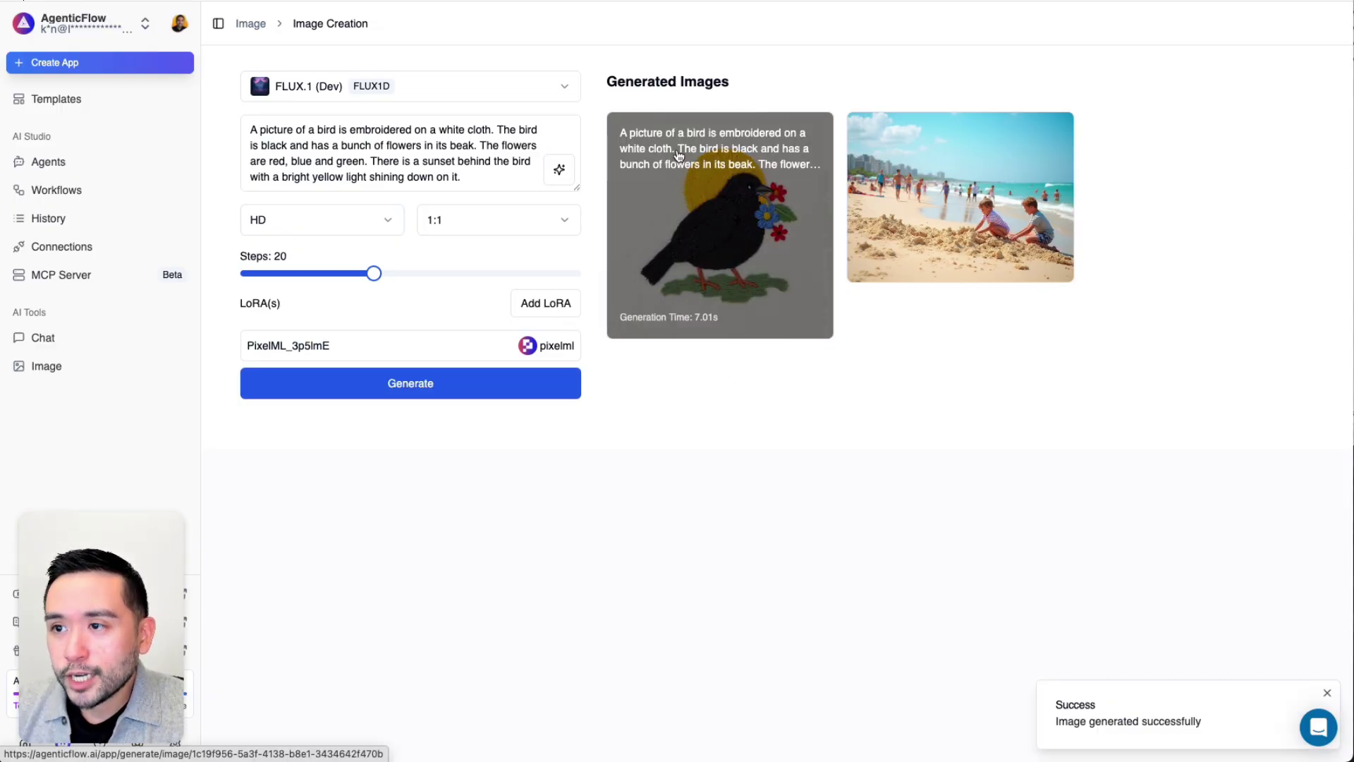
Step: Open the new bird image's details, then the support links to the Community forum
{"action": "left_click", "coordinate": [735, 221]}
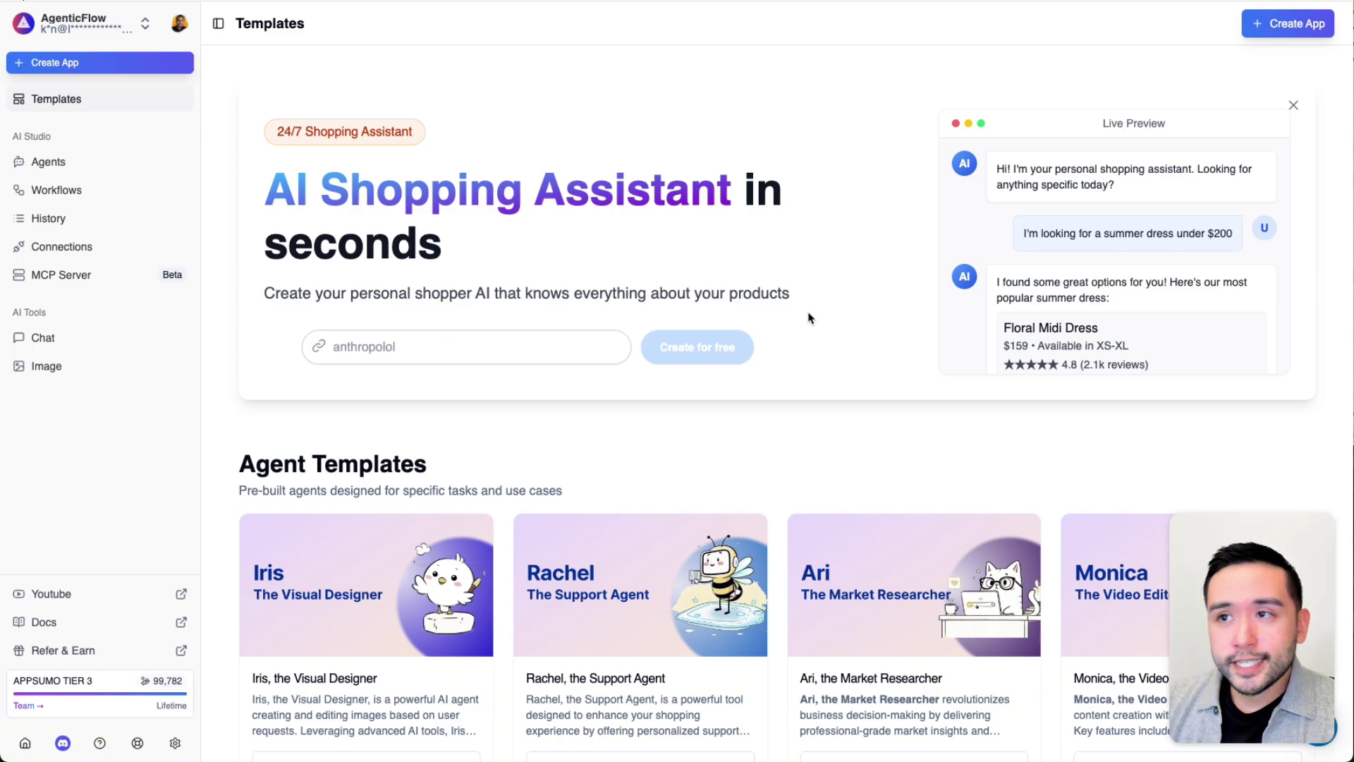
{"action": "left_click", "coordinate": [100, 742]}
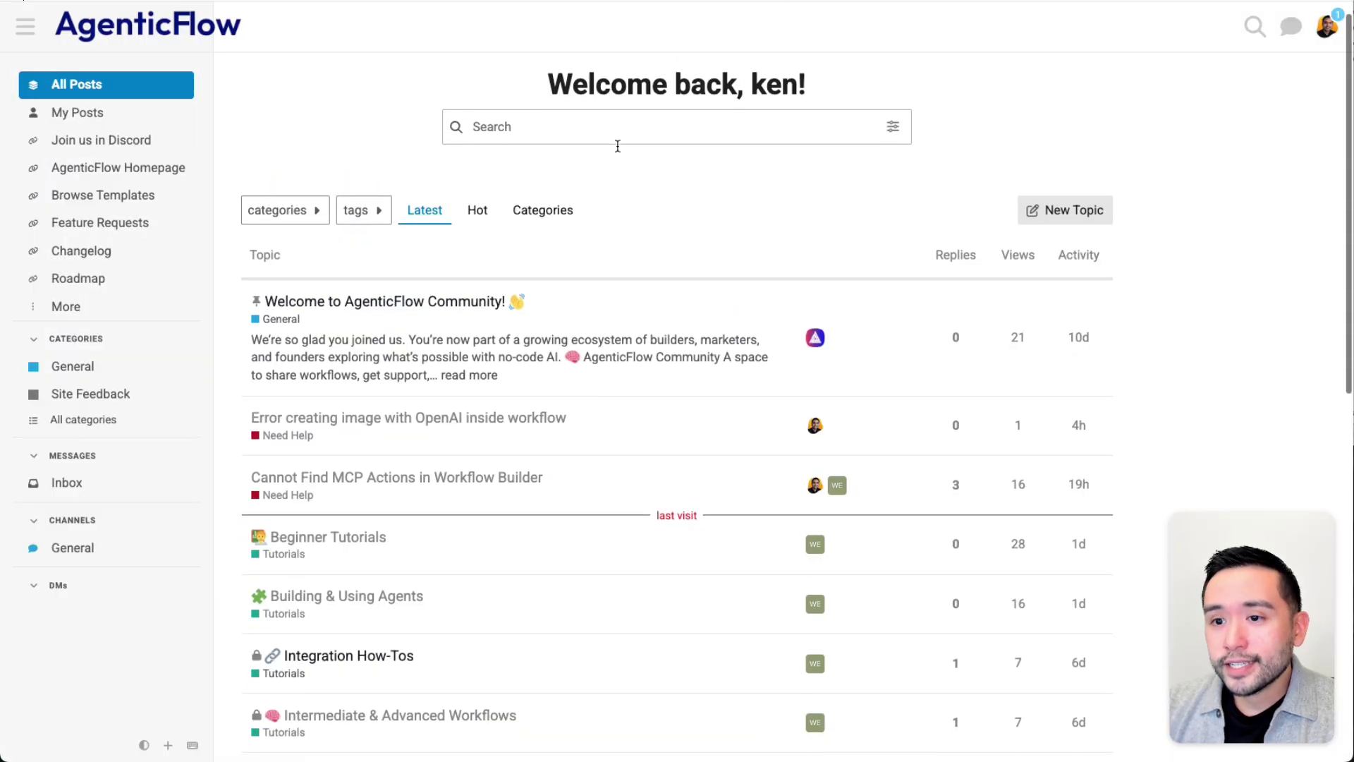
{"action": "scroll", "coordinate": [617, 146], "scroll_direction": "down", "scroll_amount": 2}
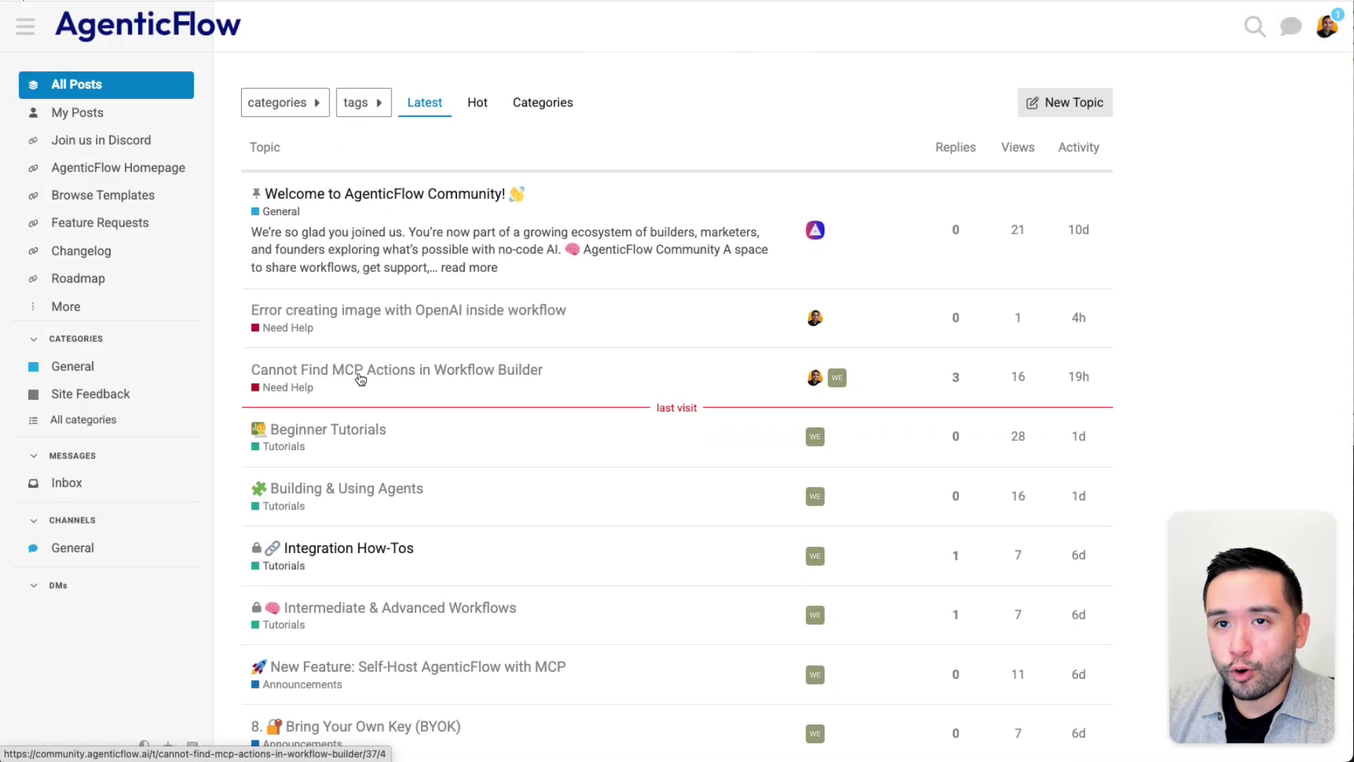
{"action": "scroll", "coordinate": [438, 381], "scroll_direction": "up", "scroll_amount": 1}
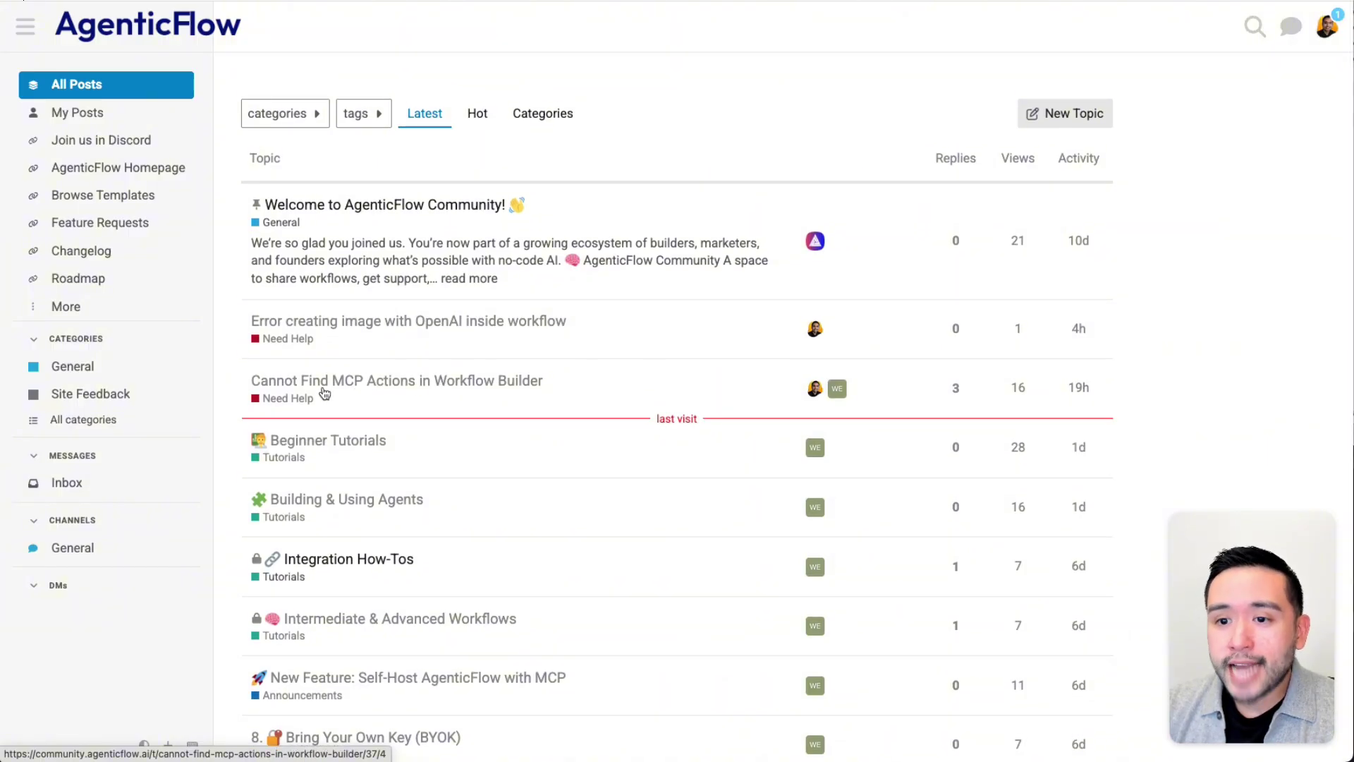
{"action": "scroll", "coordinate": [332, 399], "scroll_direction": "up", "scroll_amount": 1}
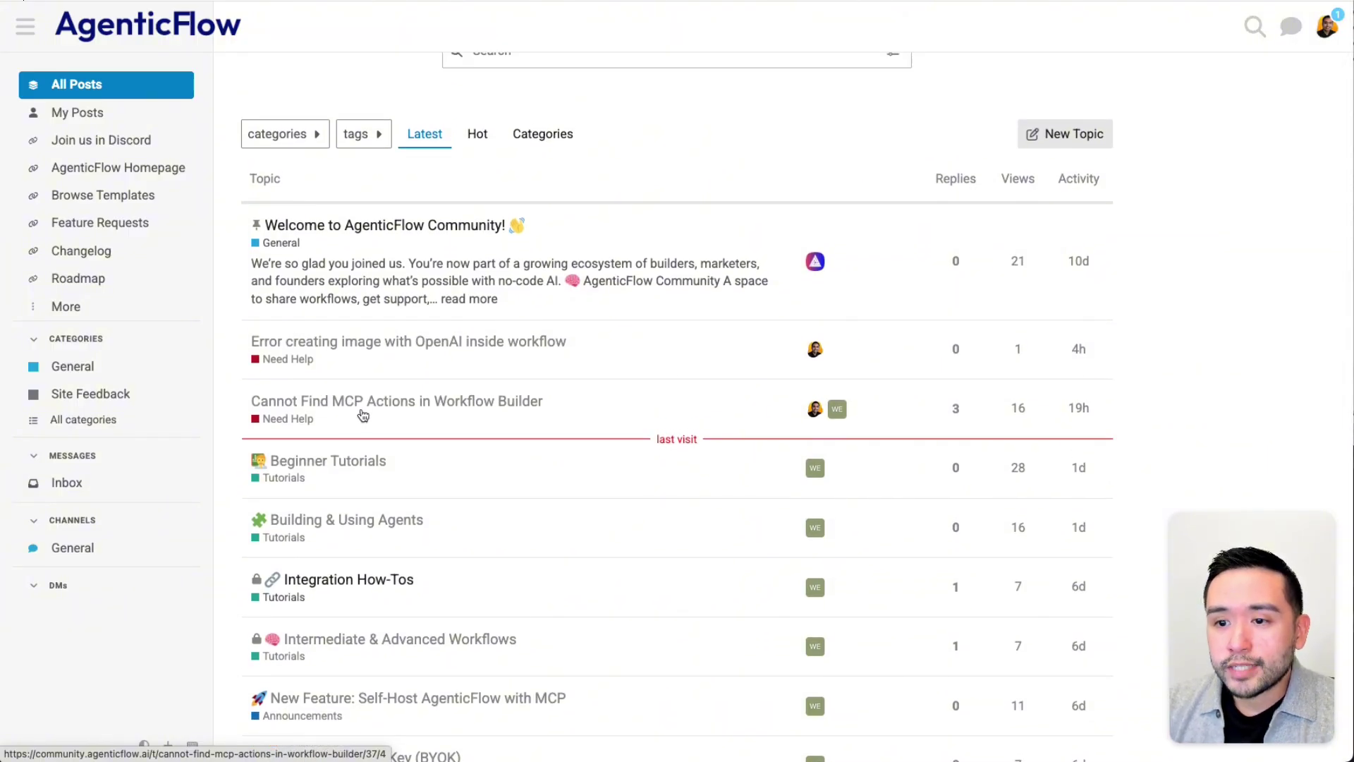
{"action": "scroll", "coordinate": [440, 413], "scroll_direction": "up", "scroll_amount": 3}
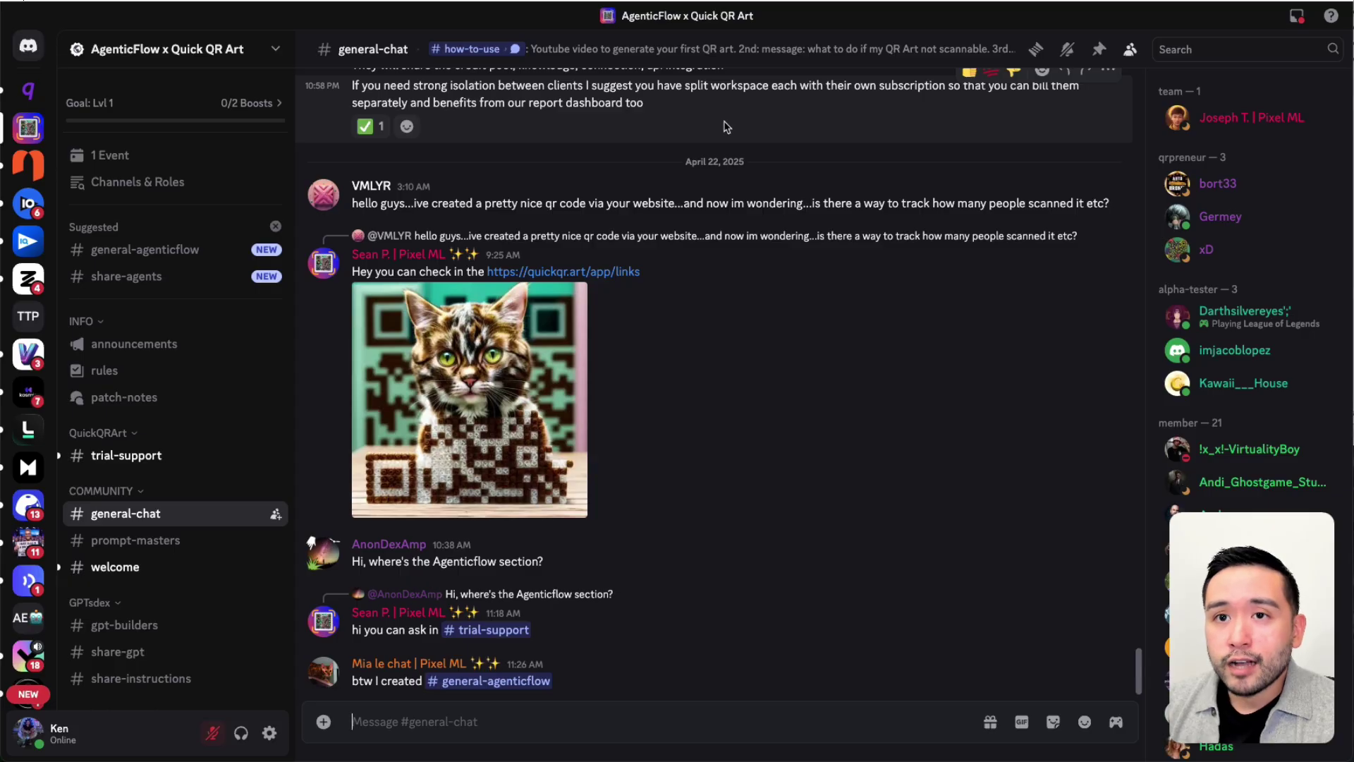
{"action": "scroll", "coordinate": [728, 131], "scroll_direction": "up", "scroll_amount": 3}
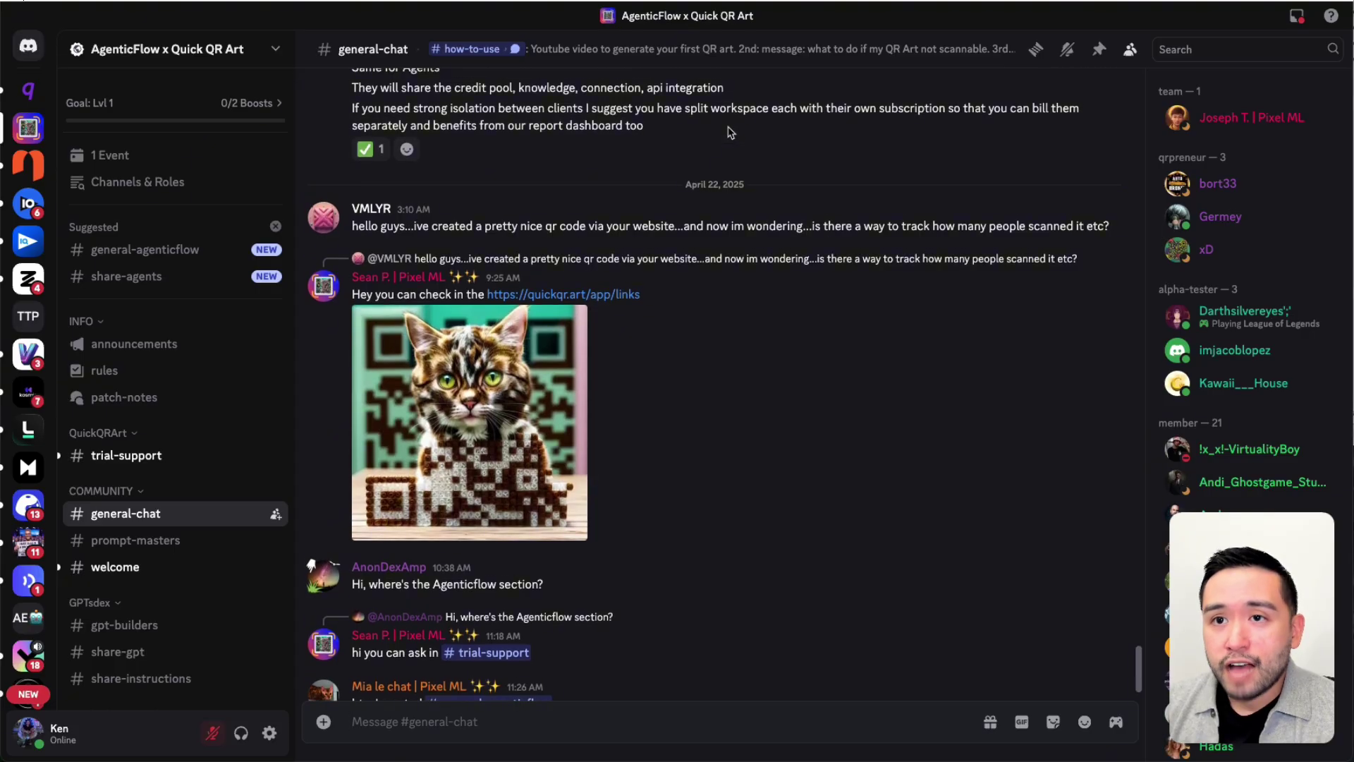
{"action": "scroll", "coordinate": [730, 134], "scroll_direction": "down", "scroll_amount": 3}
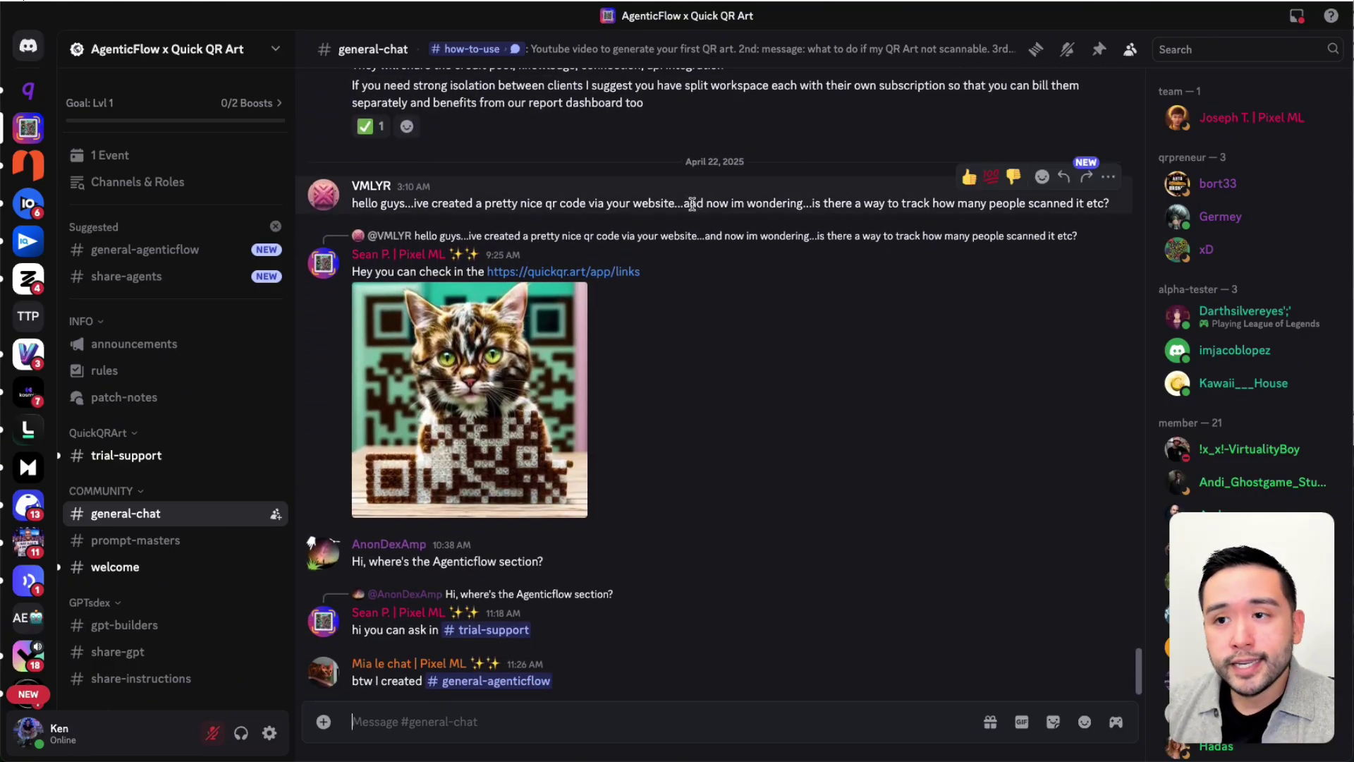
{"action": "scroll", "coordinate": [693, 203], "scroll_direction": "up", "scroll_amount": 6}
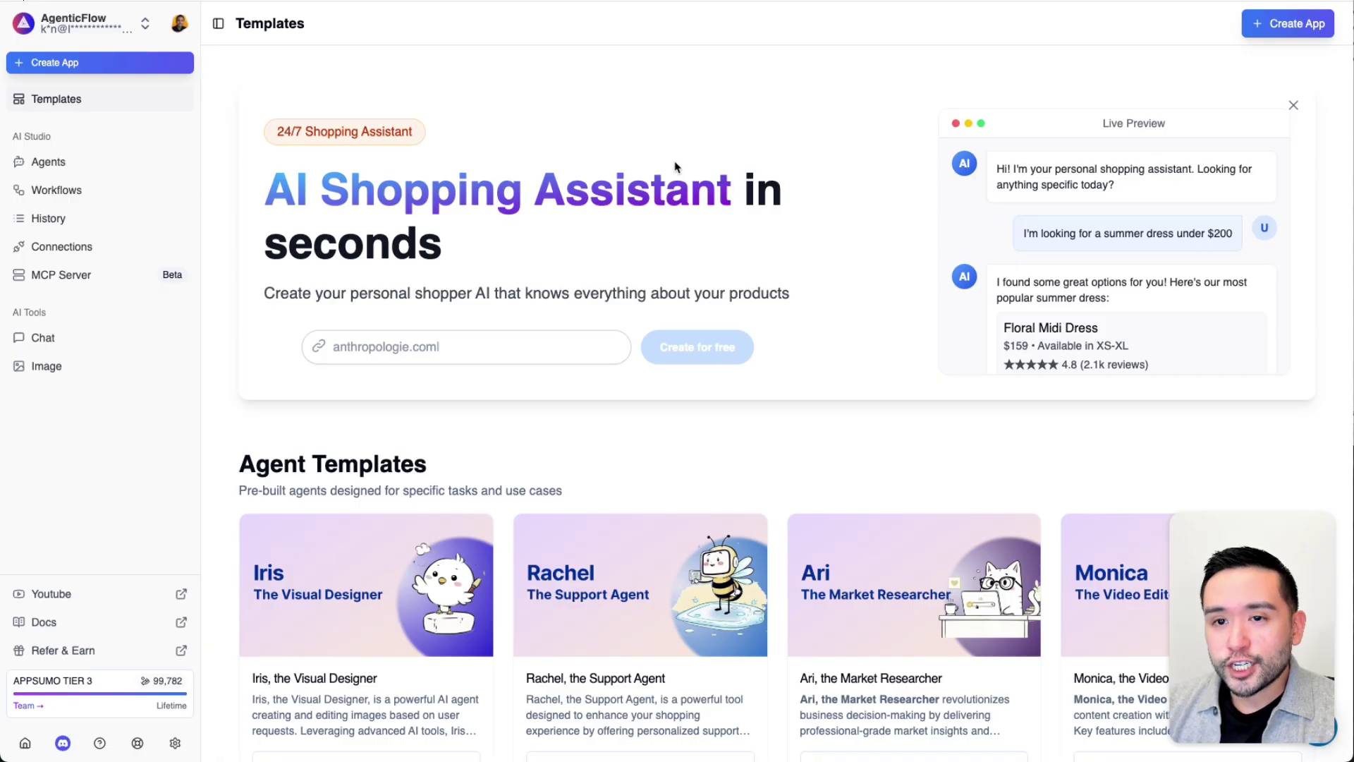
Step: Show the AI Hackathon, Business, Content Creation and Design & Photo Editing workflow templates
{"action": "scroll", "coordinate": [675, 167], "scroll_direction": "down", "scroll_amount": 2}
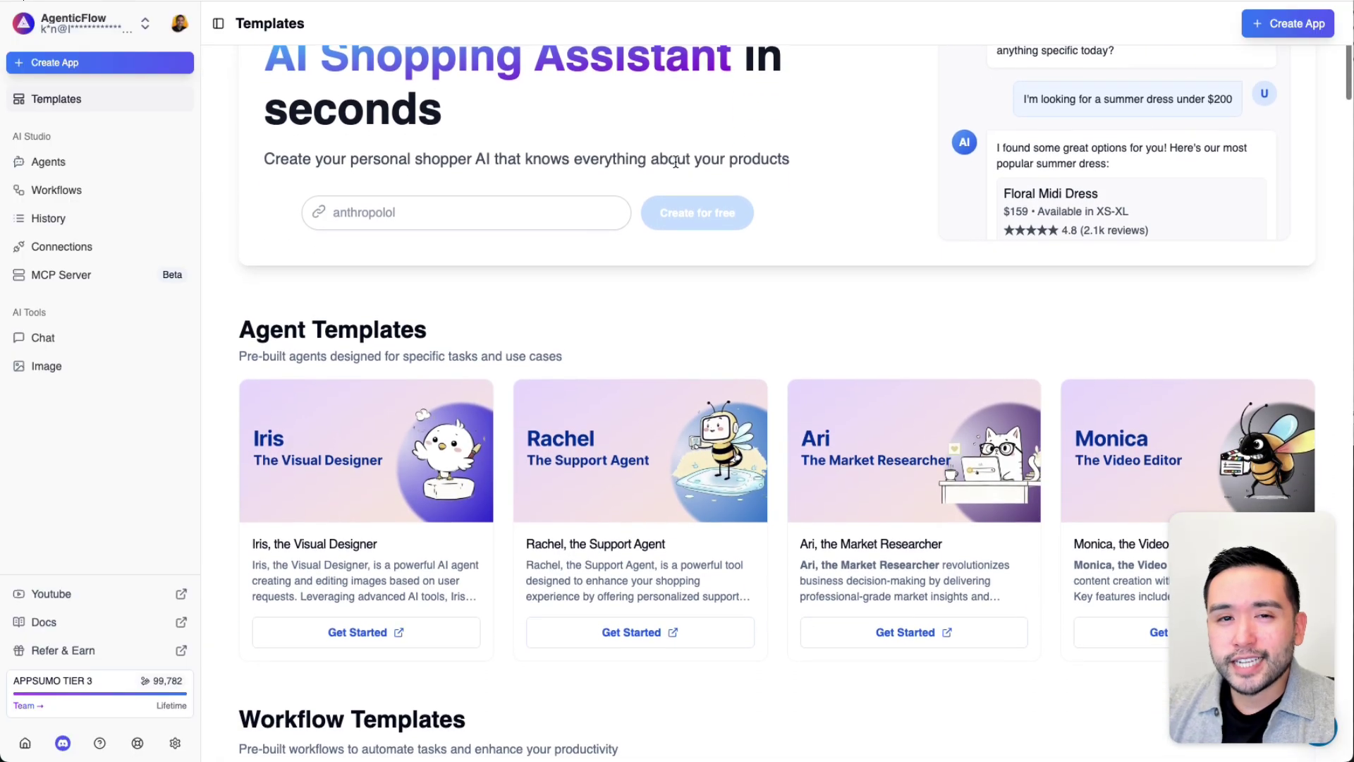
{"action": "scroll", "coordinate": [675, 169], "scroll_direction": "down", "scroll_amount": 4}
{"action": "scroll", "coordinate": [675, 169], "scroll_direction": "down", "scroll_amount": 6}
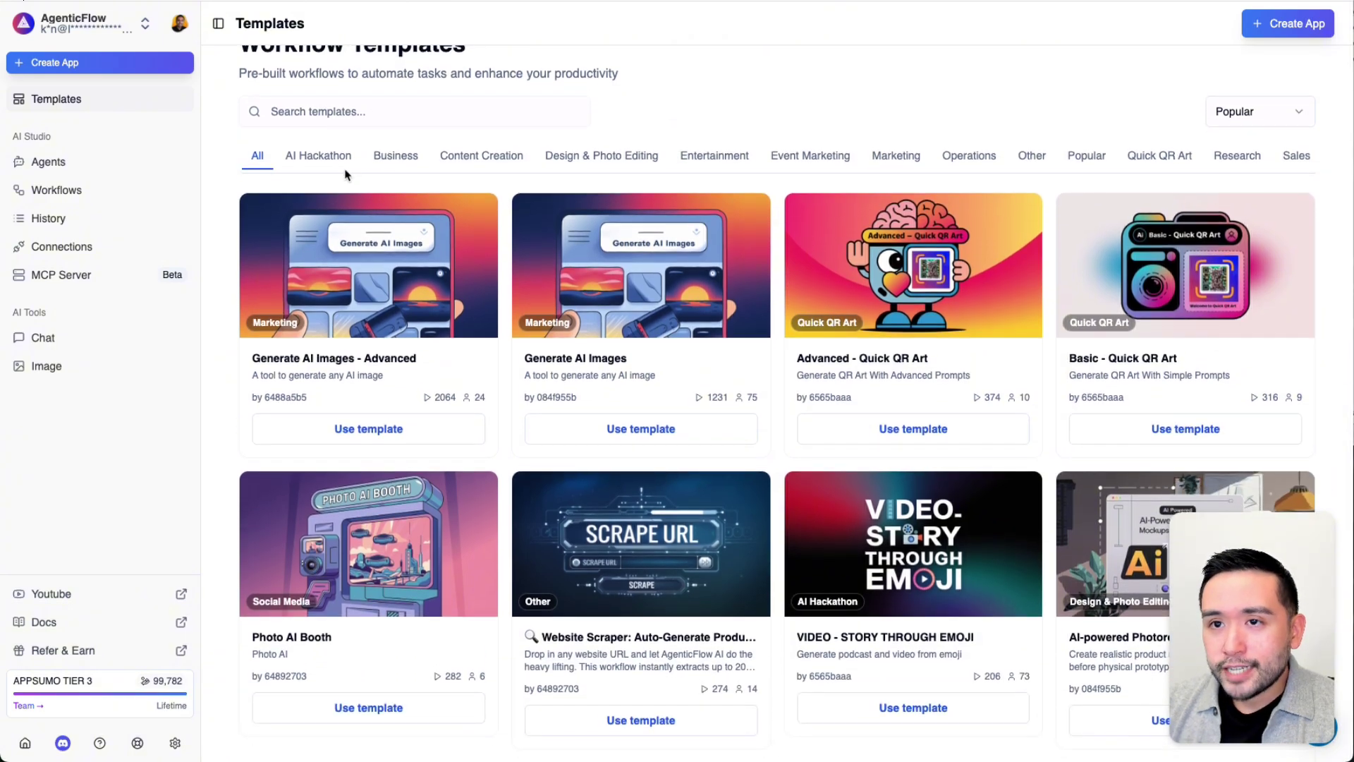
{"action": "scroll", "coordinate": [346, 174], "scroll_direction": "up", "scroll_amount": 1}
{"action": "left_click", "coordinate": [330, 187]}
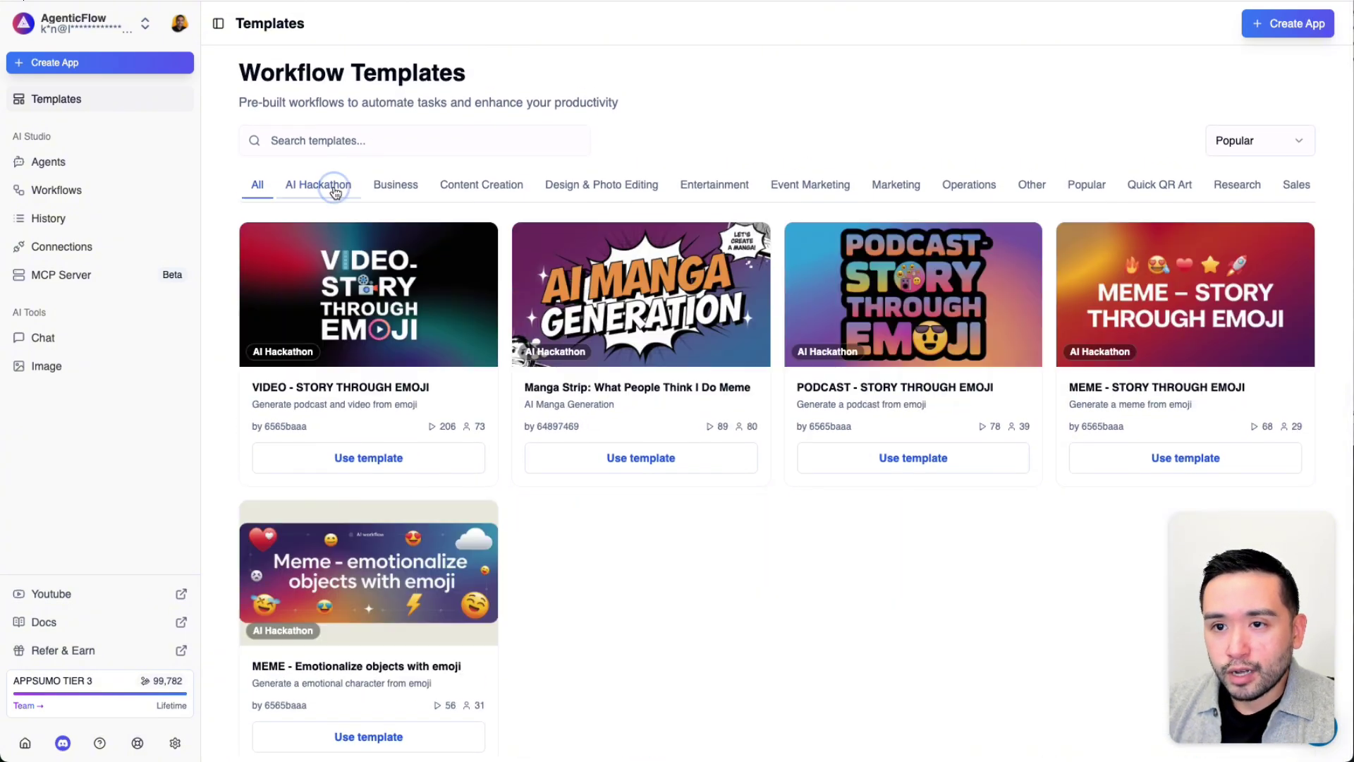
{"action": "left_click", "coordinate": [400, 188]}
{"action": "left_click", "coordinate": [474, 186]}
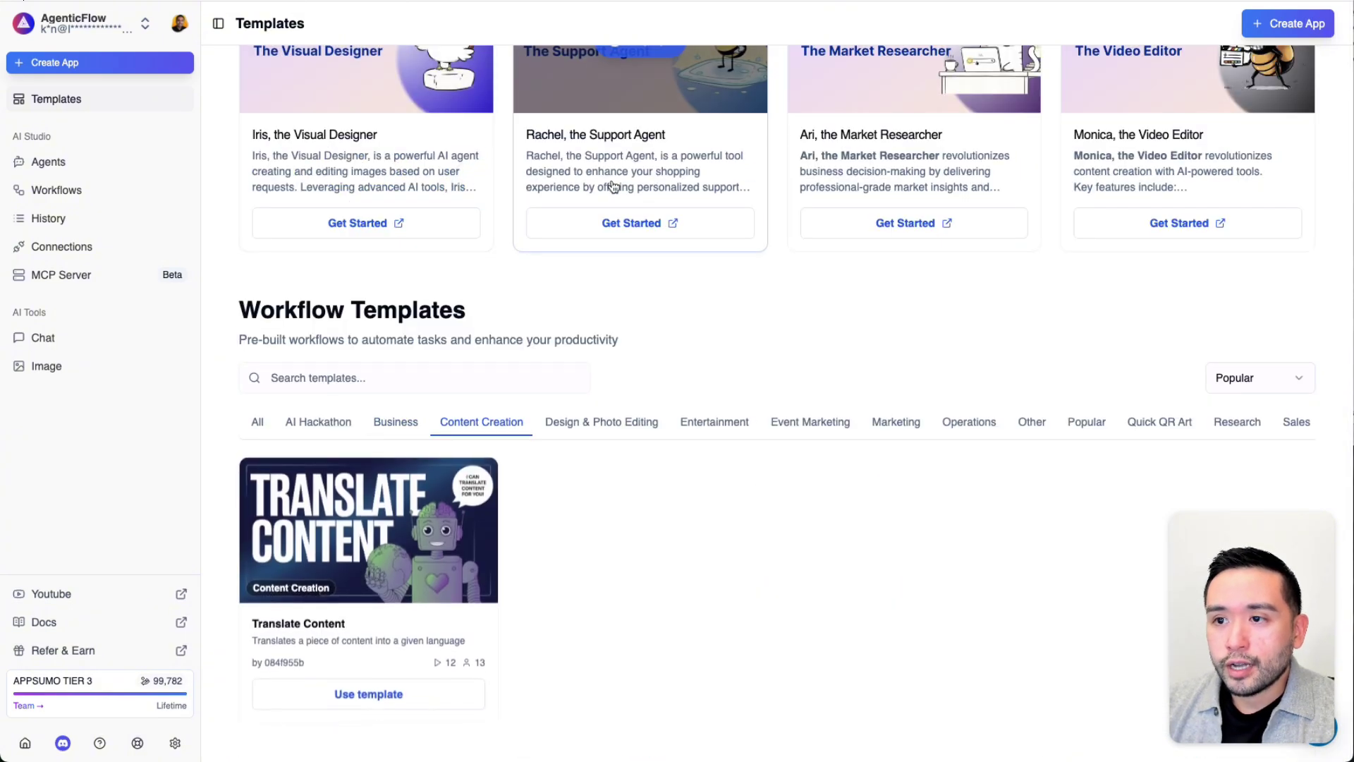
{"action": "left_click", "coordinate": [619, 423]}
Step: Show the Entertainment, Event Marketing, Marketing, Operations and finally Other templates
{"action": "scroll", "coordinate": [677, 339], "scroll_direction": "down", "scroll_amount": 2}
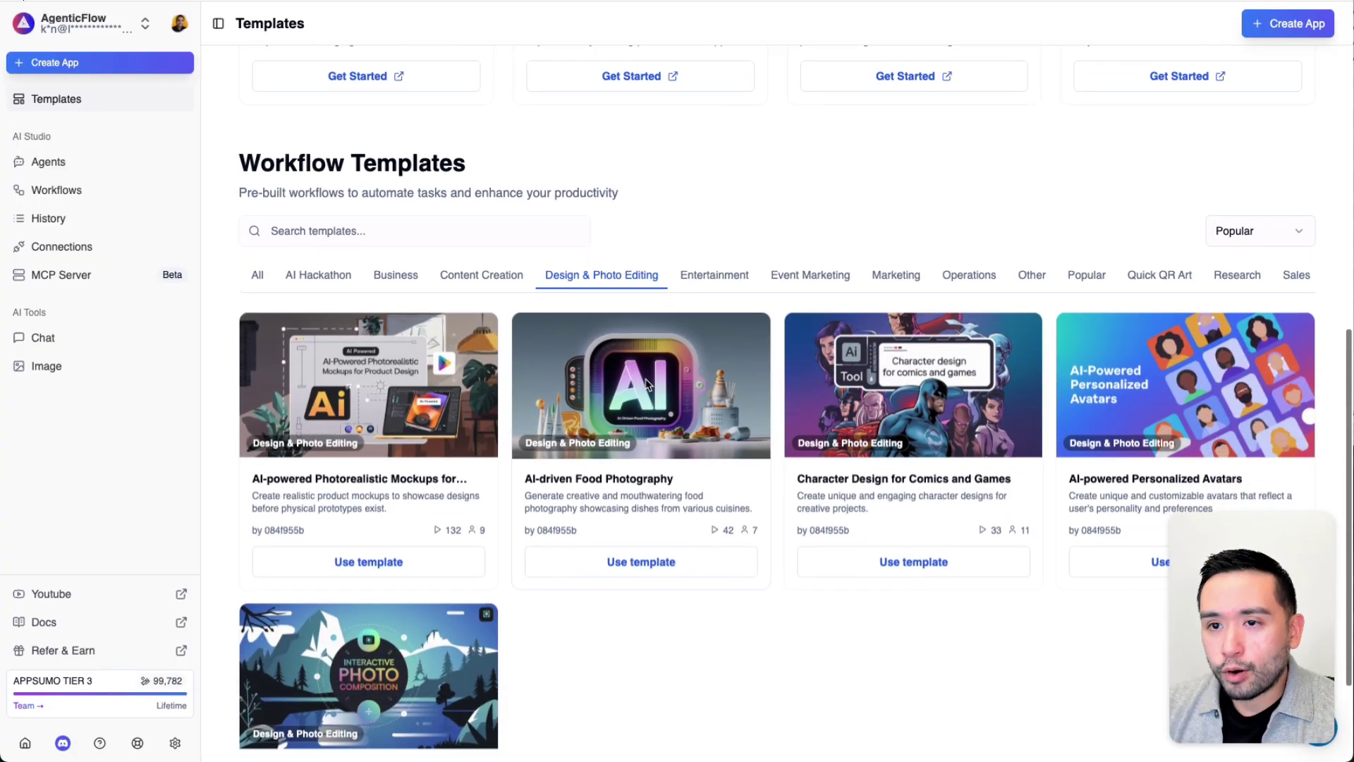
{"action": "left_click", "coordinate": [730, 272]}
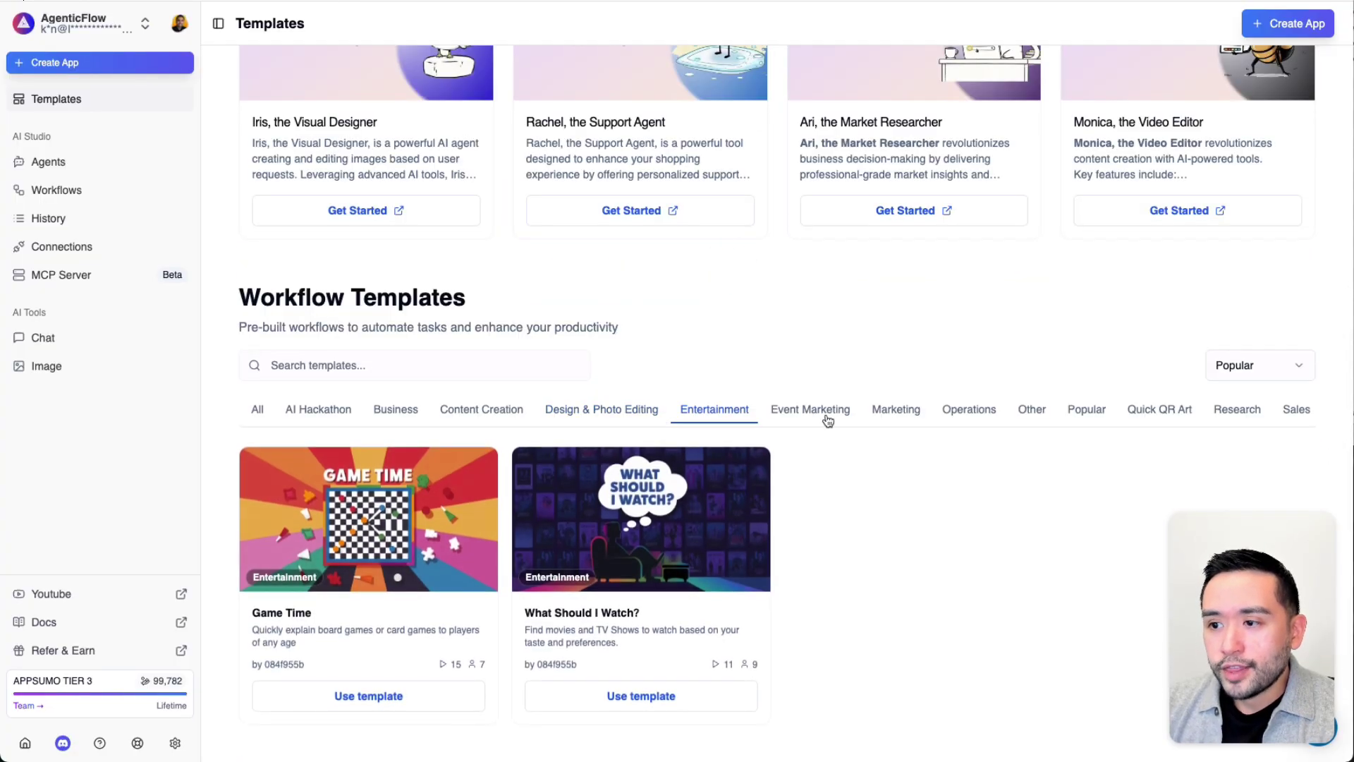
{"action": "left_click", "coordinate": [823, 416]}
{"action": "scroll", "coordinate": [829, 420], "scroll_direction": "down", "scroll_amount": 3}
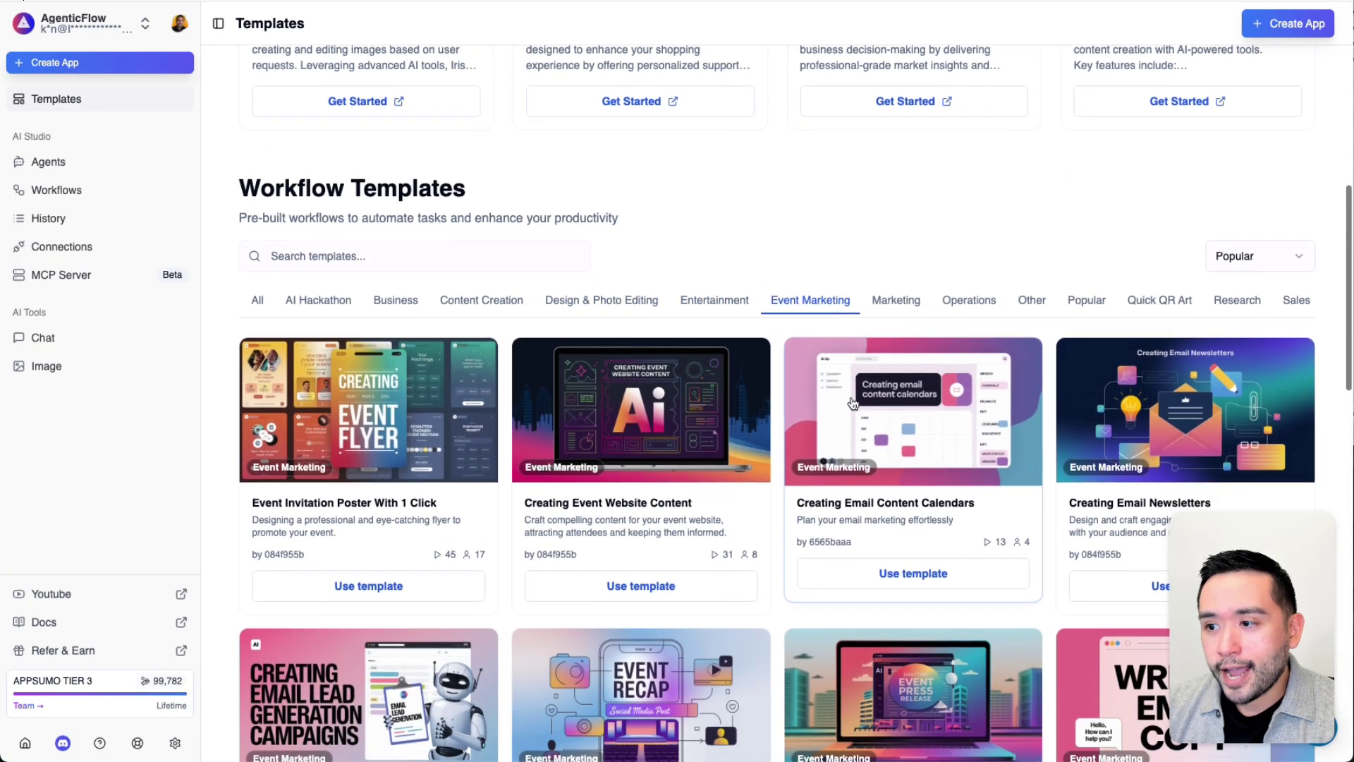
{"action": "left_click", "coordinate": [909, 280]}
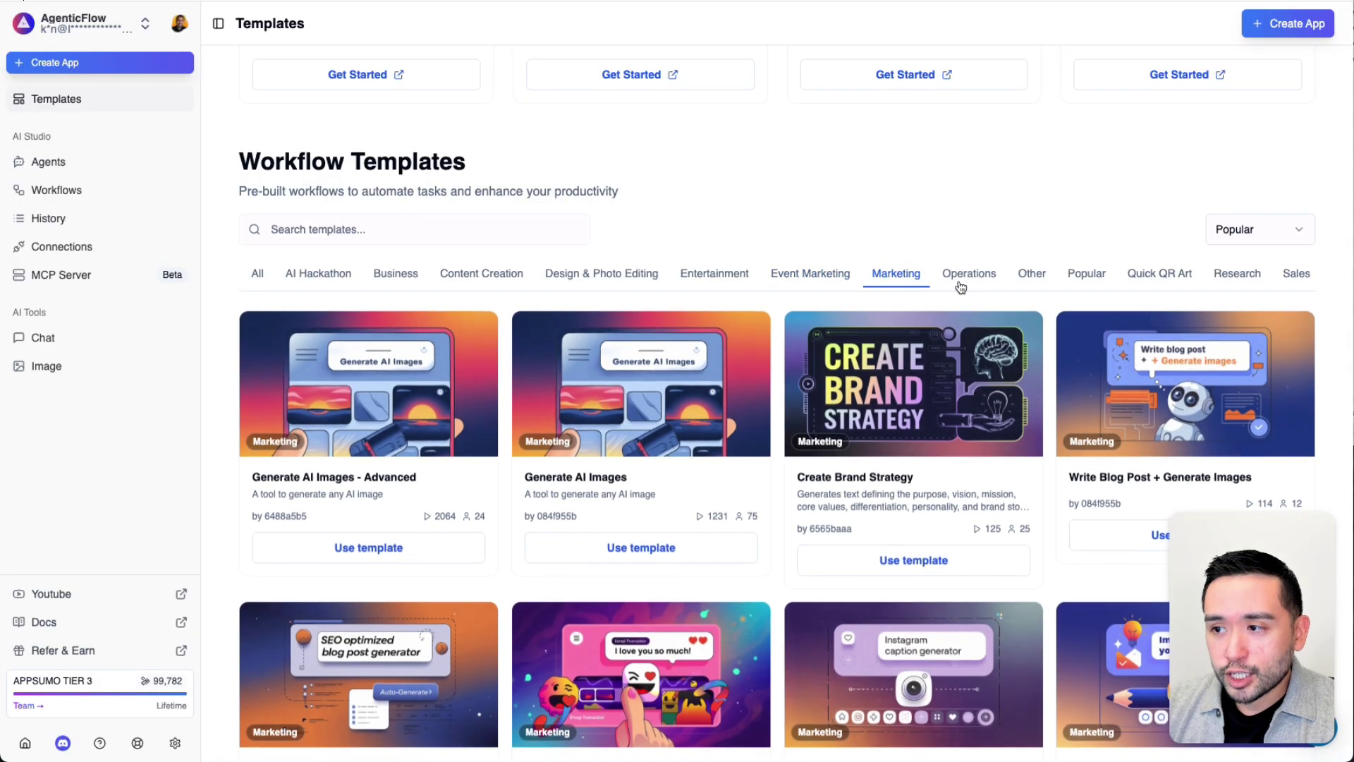
{"action": "left_click", "coordinate": [967, 276]}
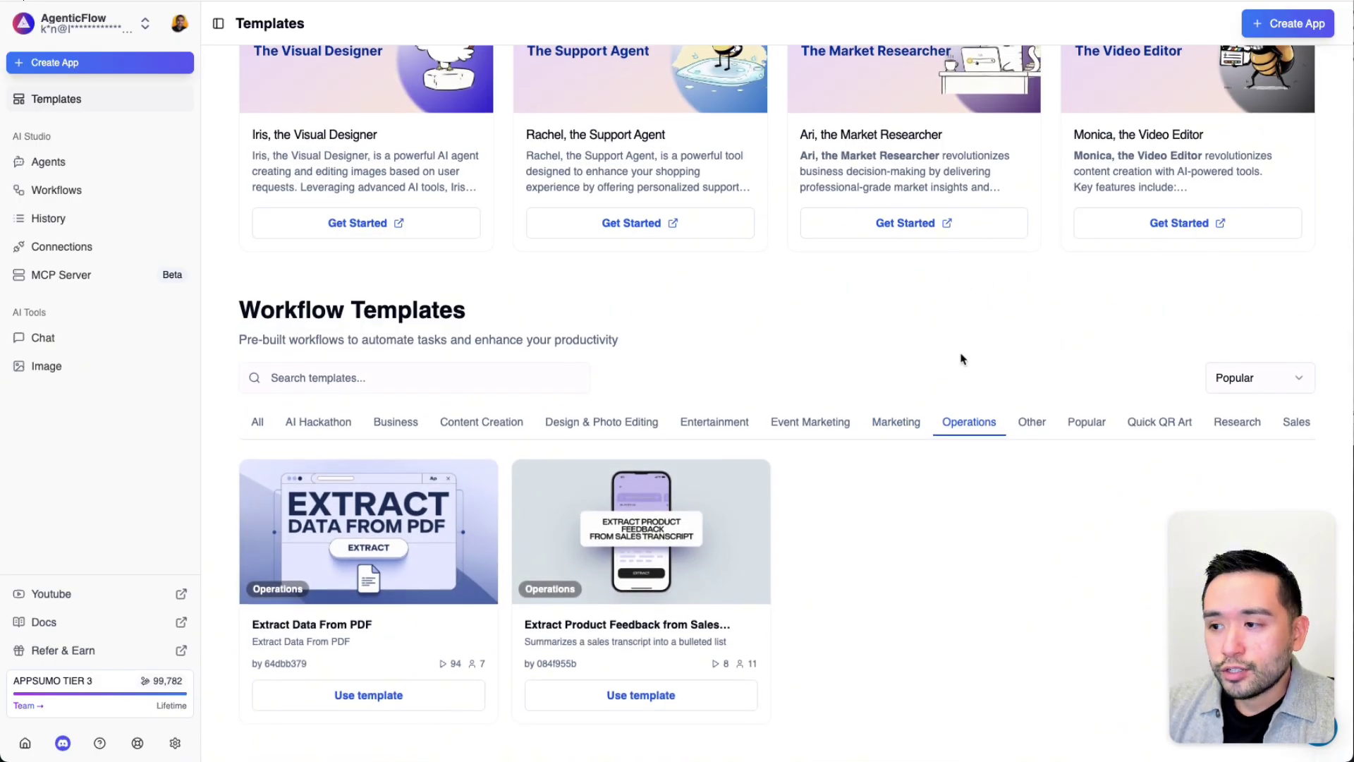
{"action": "left_click", "coordinate": [1031, 426]}
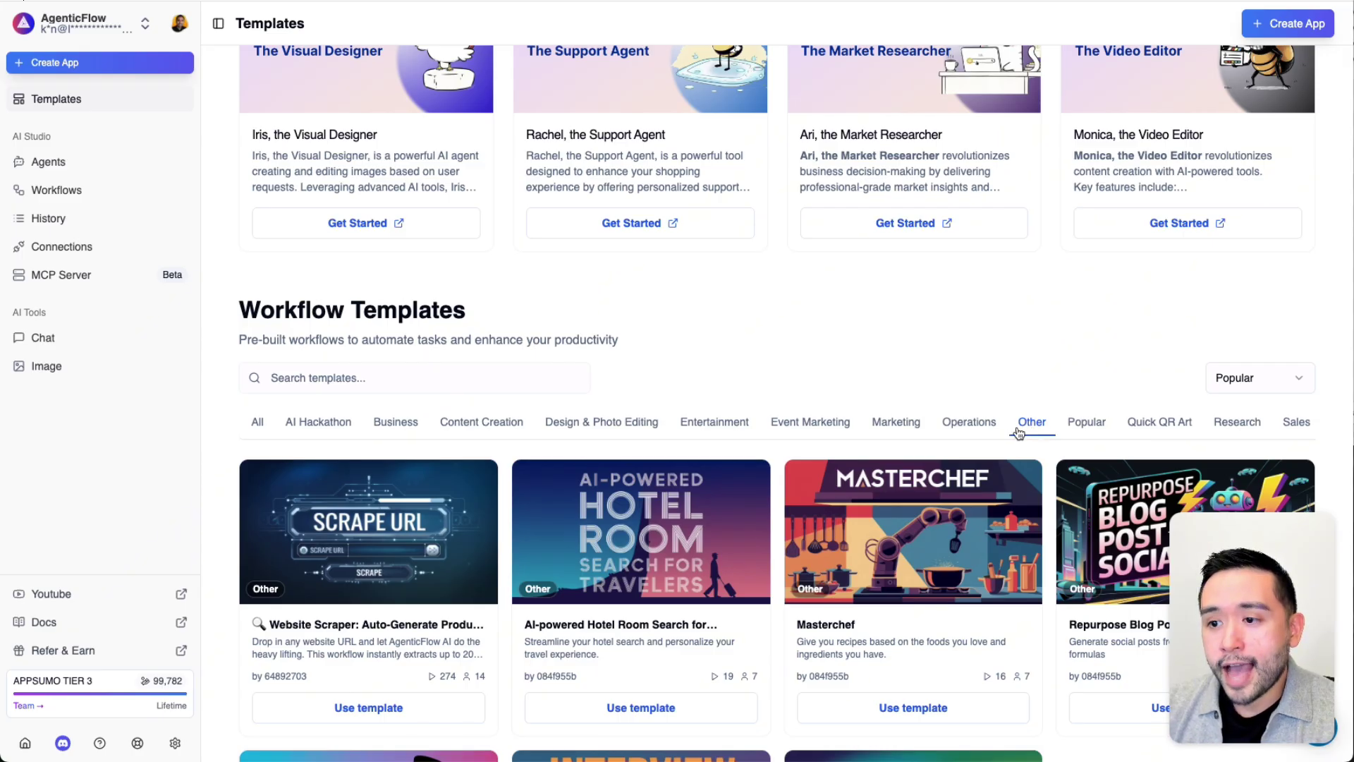
{"action": "scroll", "coordinate": [1020, 432], "scroll_direction": "down", "scroll_amount": 5}
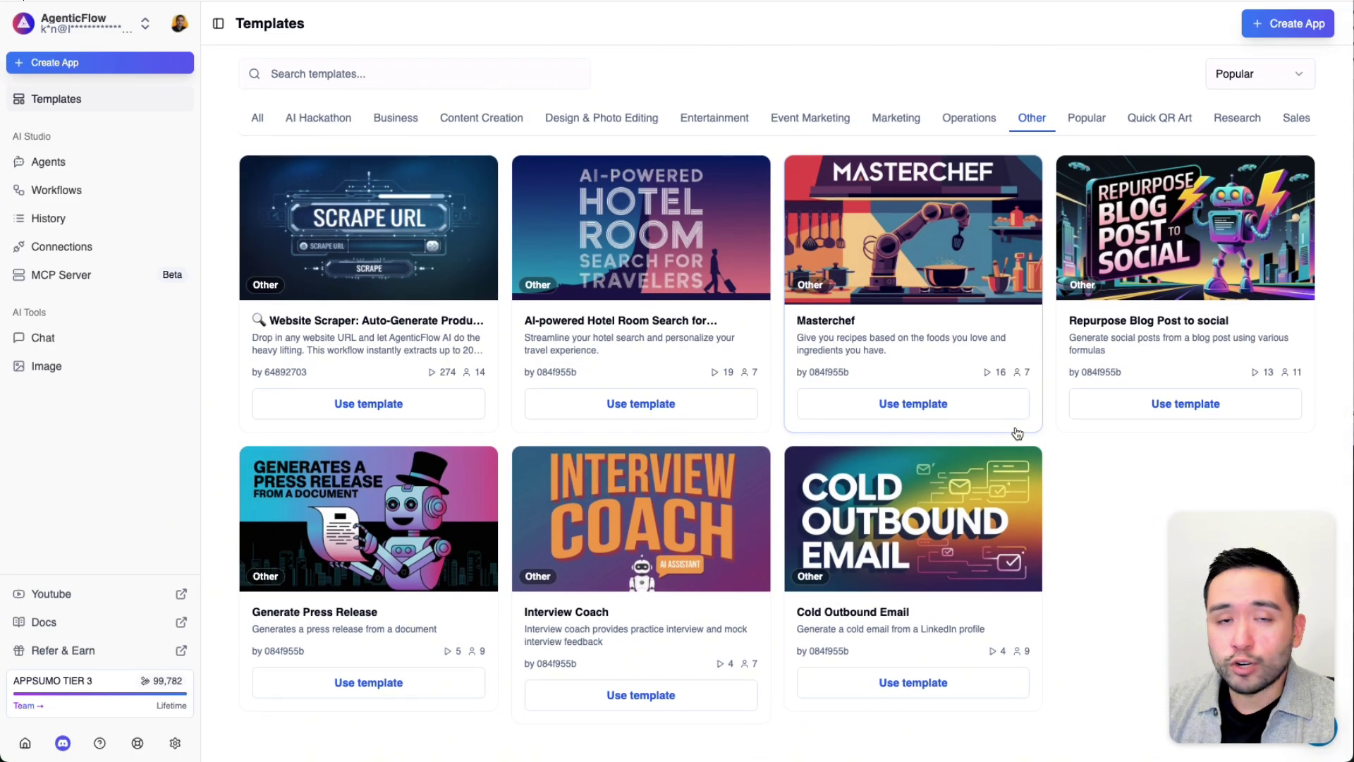
{"action": "scroll", "coordinate": [1014, 434], "scroll_direction": "up", "scroll_amount": 5}
Step: Bring the TextEdit notes forward and highlight each pro, from support responsiveness to the easy interface
{"action": "key", "text": "super+Tab"}
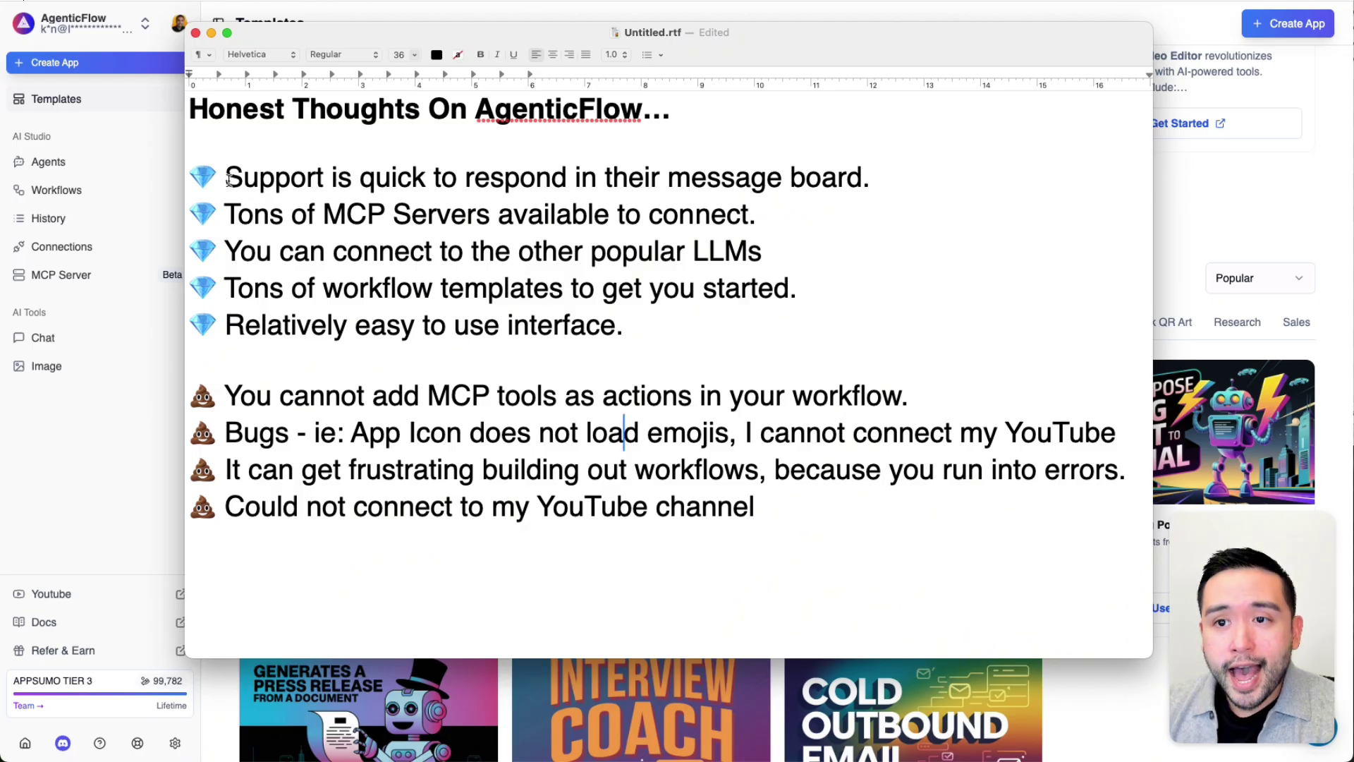
{"action": "left_click_drag", "start_coordinate": [227, 180], "coordinate": [837, 172]}
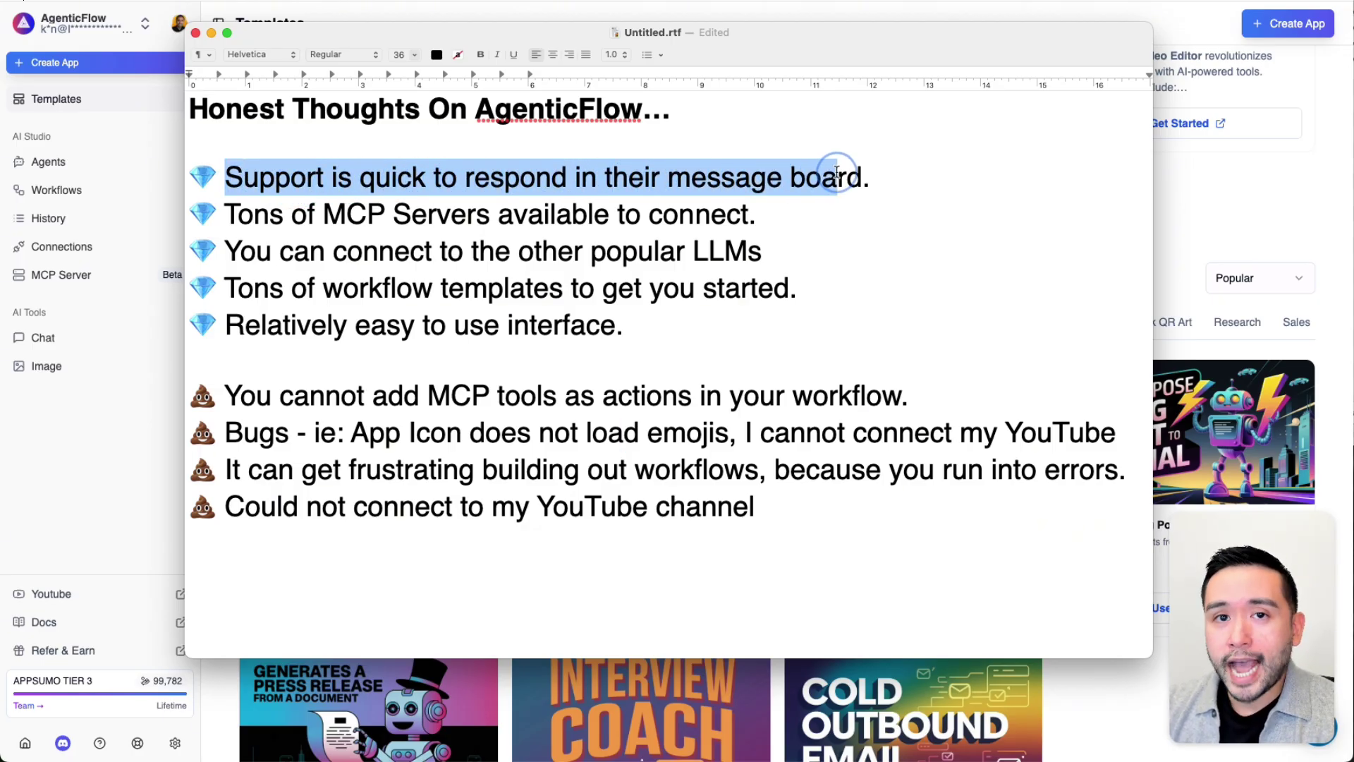
{"action": "left_click_drag", "start_coordinate": [837, 172], "coordinate": [836, 177]}
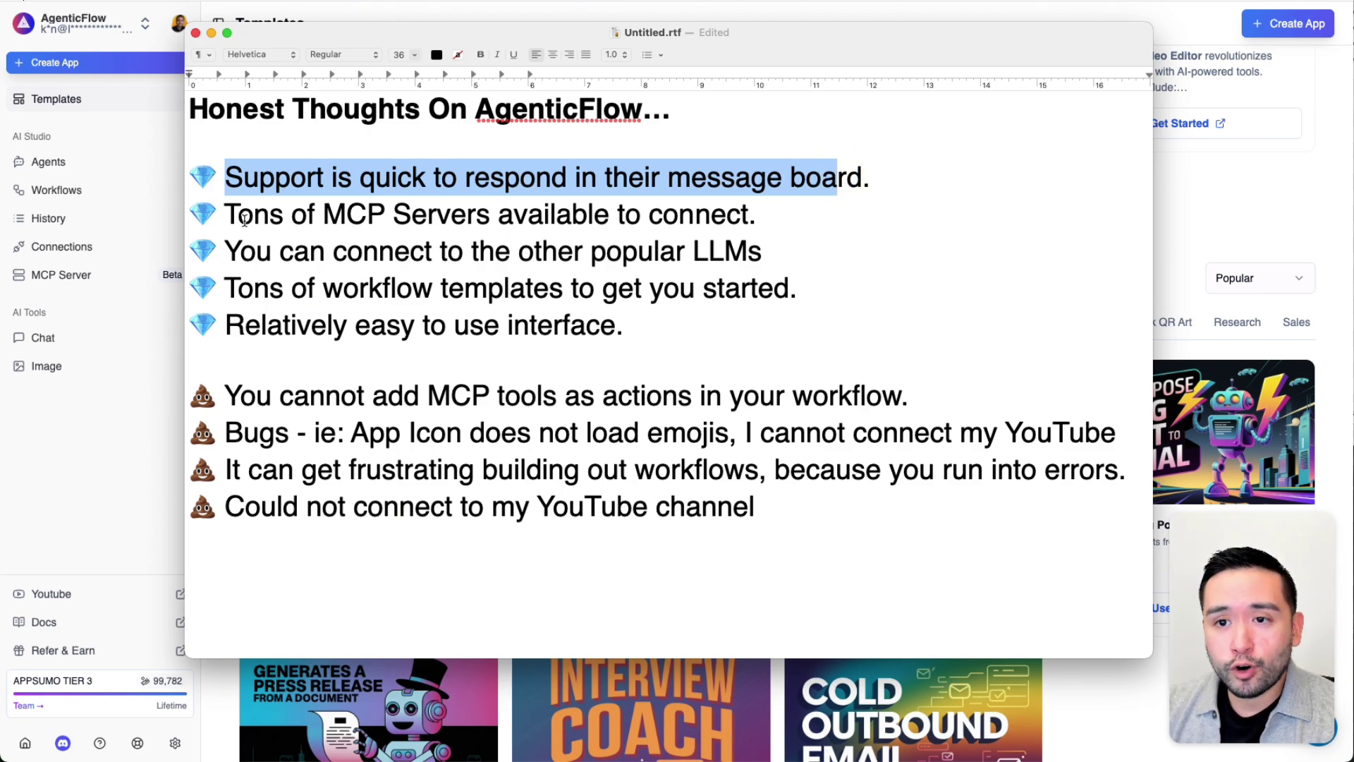
{"action": "left_click_drag", "start_coordinate": [227, 216], "coordinate": [723, 208]}
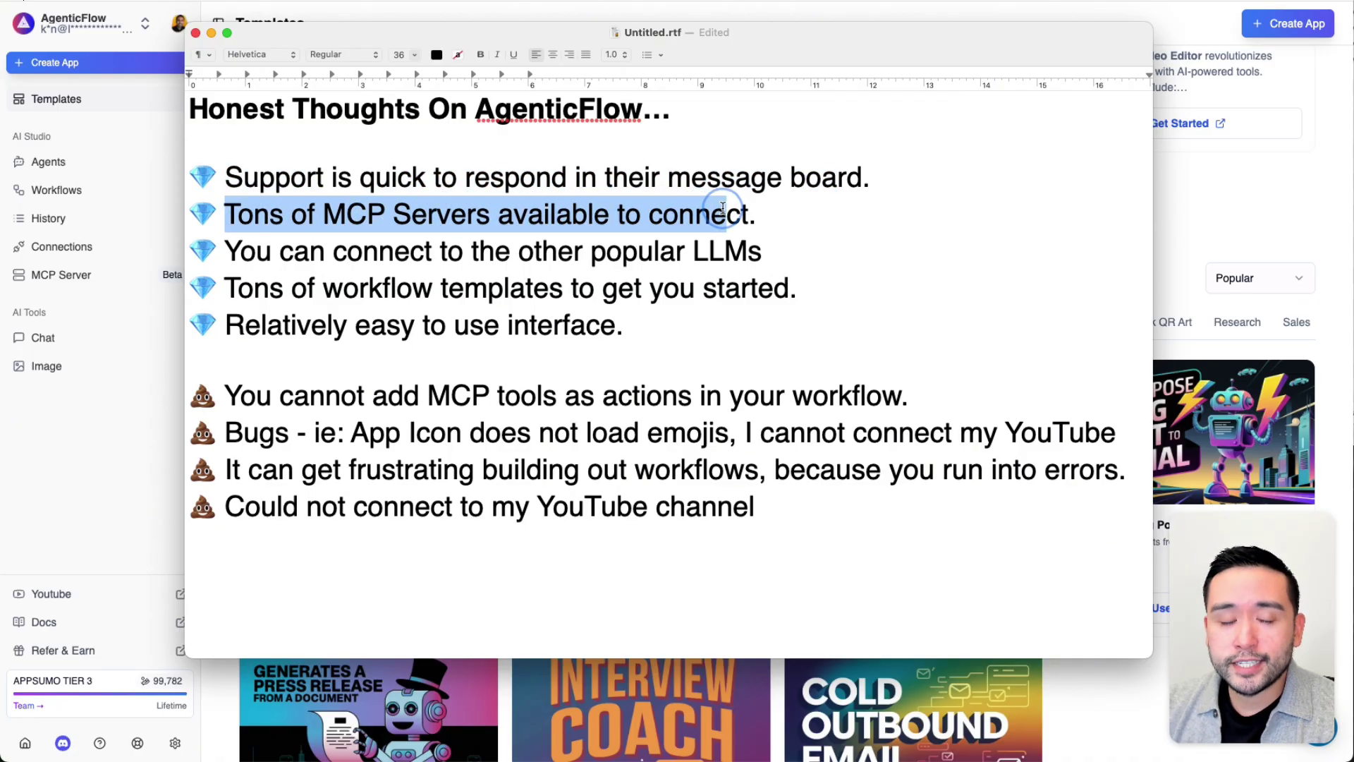
{"action": "left_click_drag", "start_coordinate": [723, 208], "coordinate": [725, 250]}
{"action": "left_click_drag", "start_coordinate": [240, 289], "coordinate": [456, 345]}
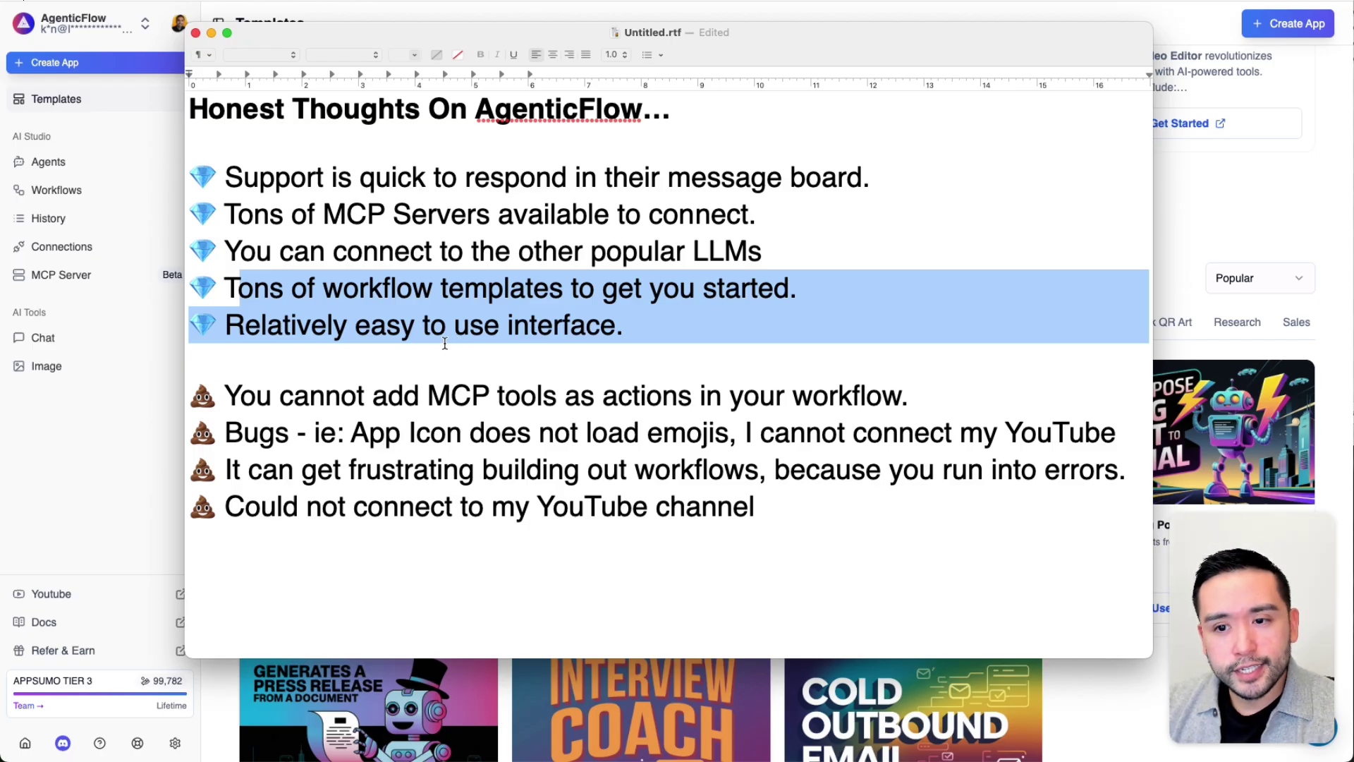
{"action": "scroll", "coordinate": [445, 343], "scroll_direction": "down", "scroll_amount": 2}
Step: Highlight the cons on MCP tools in workflows, the Bugs line and frustrating workflow errors
{"action": "left_click", "coordinate": [247, 373]}
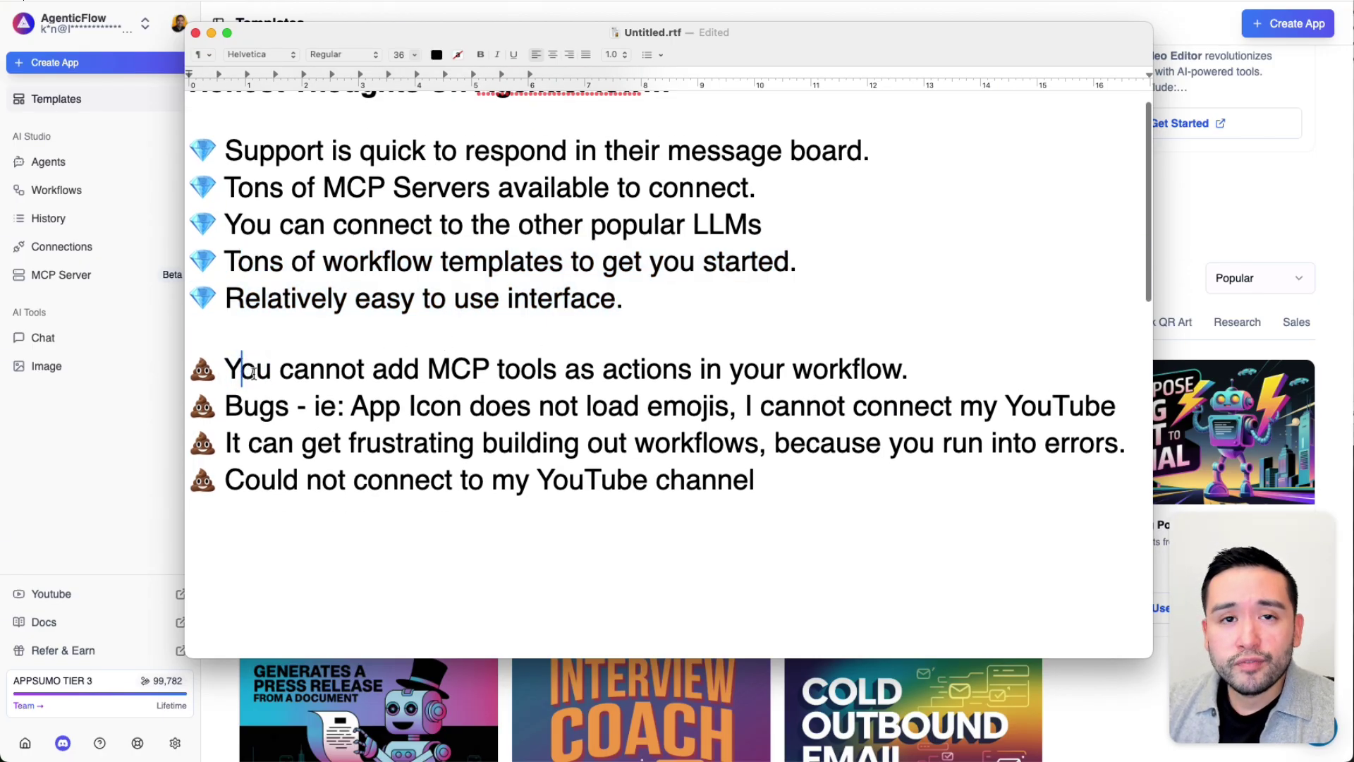
{"action": "left_click_drag", "start_coordinate": [242, 369], "coordinate": [902, 357]}
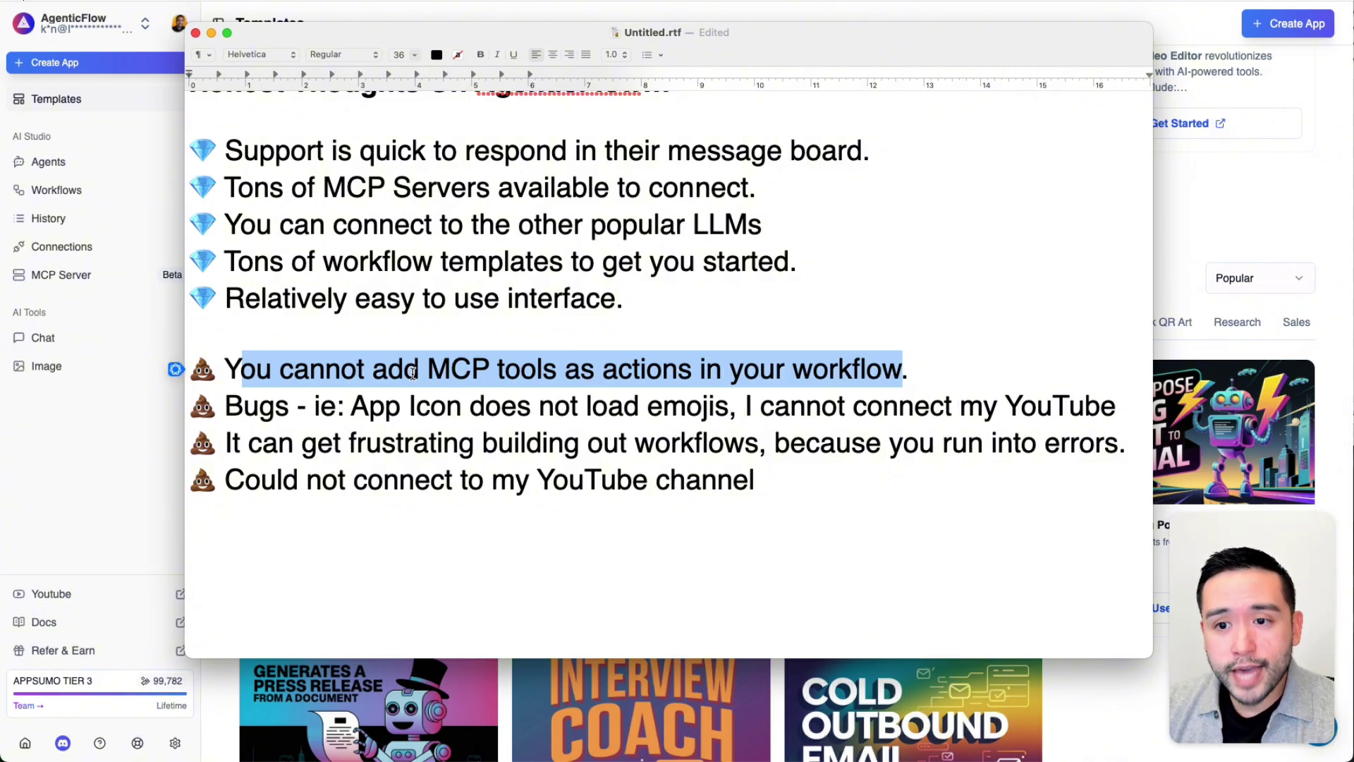
{"action": "double_click", "coordinate": [243, 409]}
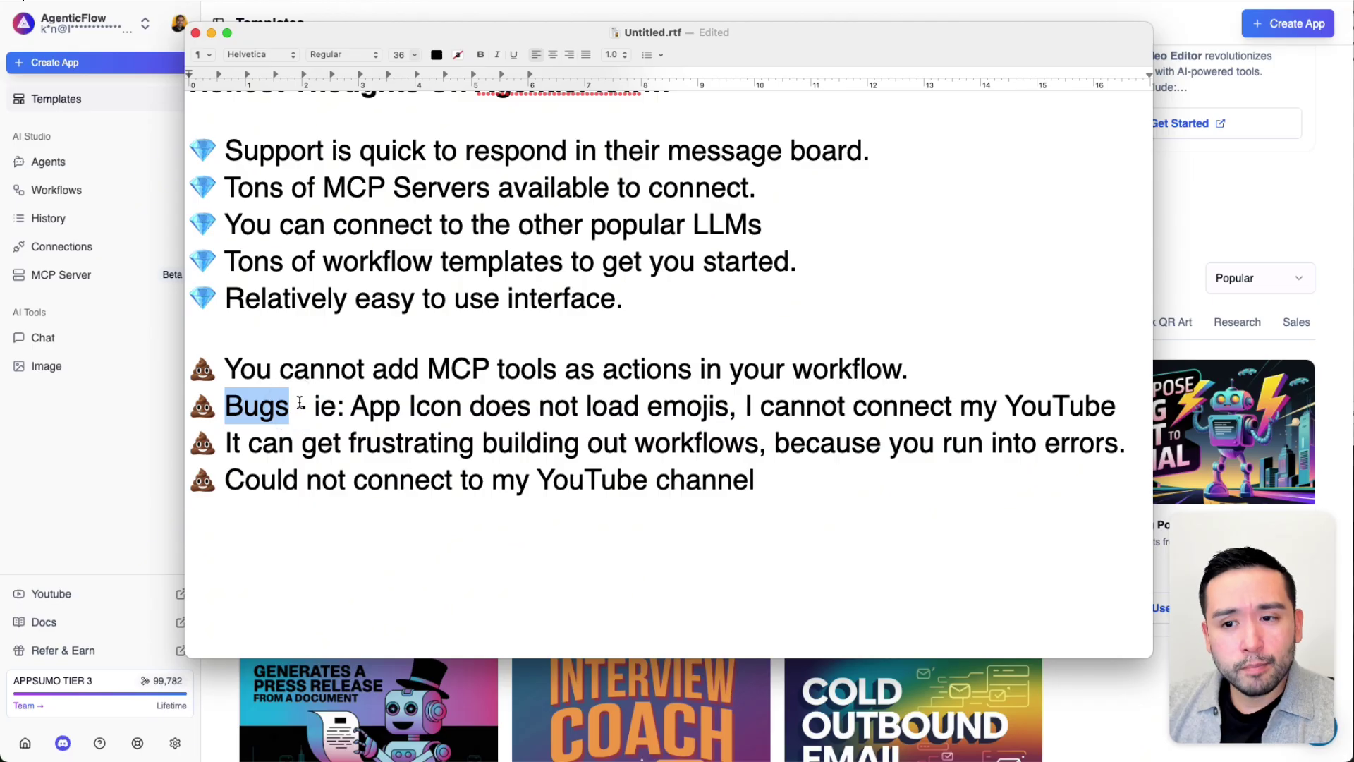
{"action": "left_click_drag", "start_coordinate": [350, 408], "coordinate": [666, 407]}
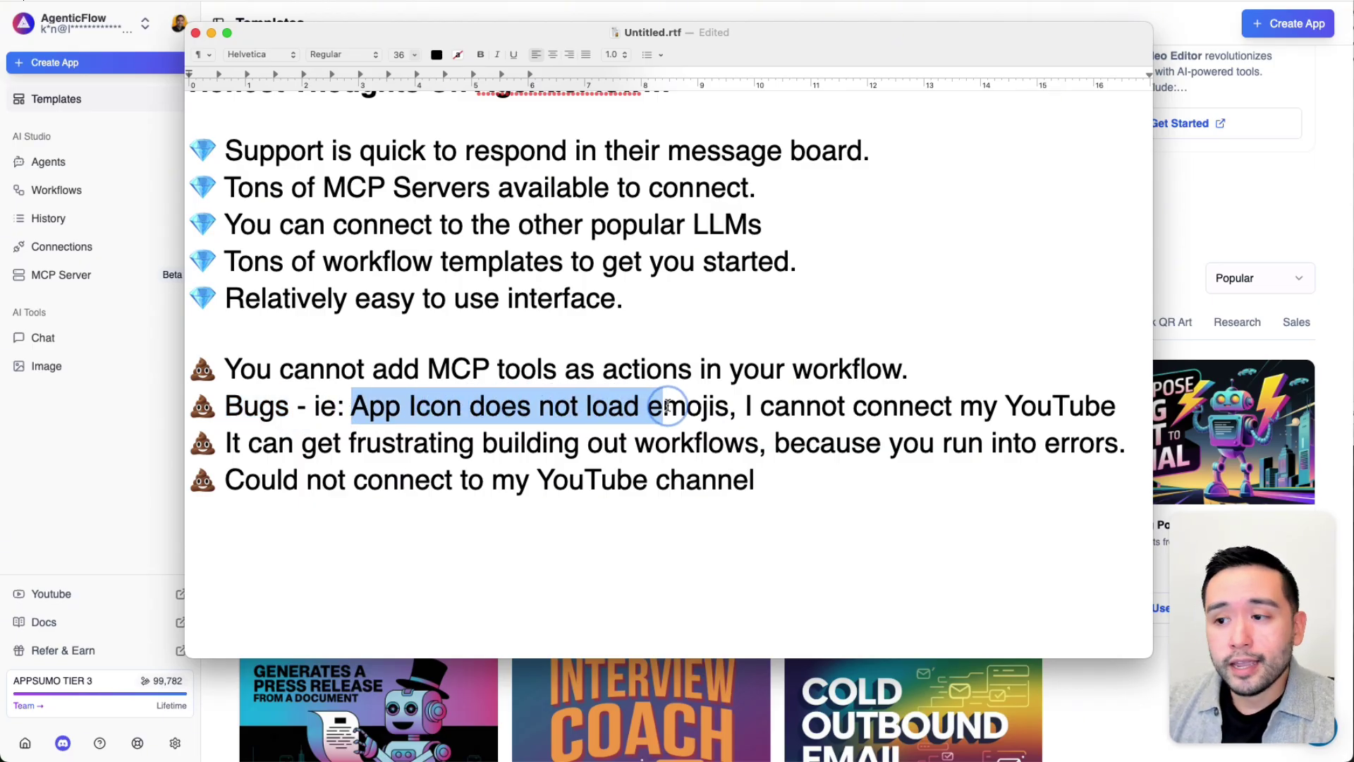
{"action": "left_click_drag", "start_coordinate": [681, 406], "coordinate": [987, 404]}
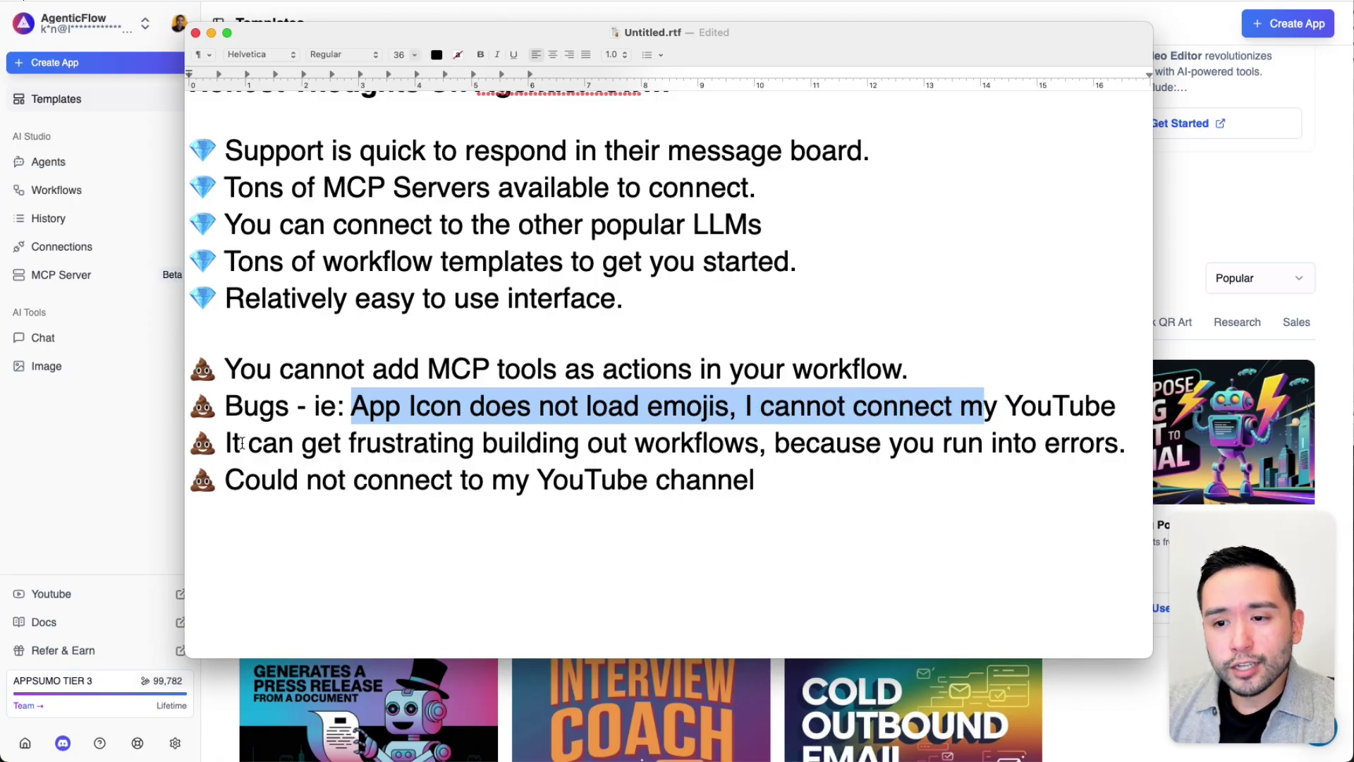
{"action": "left_click_drag", "start_coordinate": [241, 443], "coordinate": [1009, 437]}
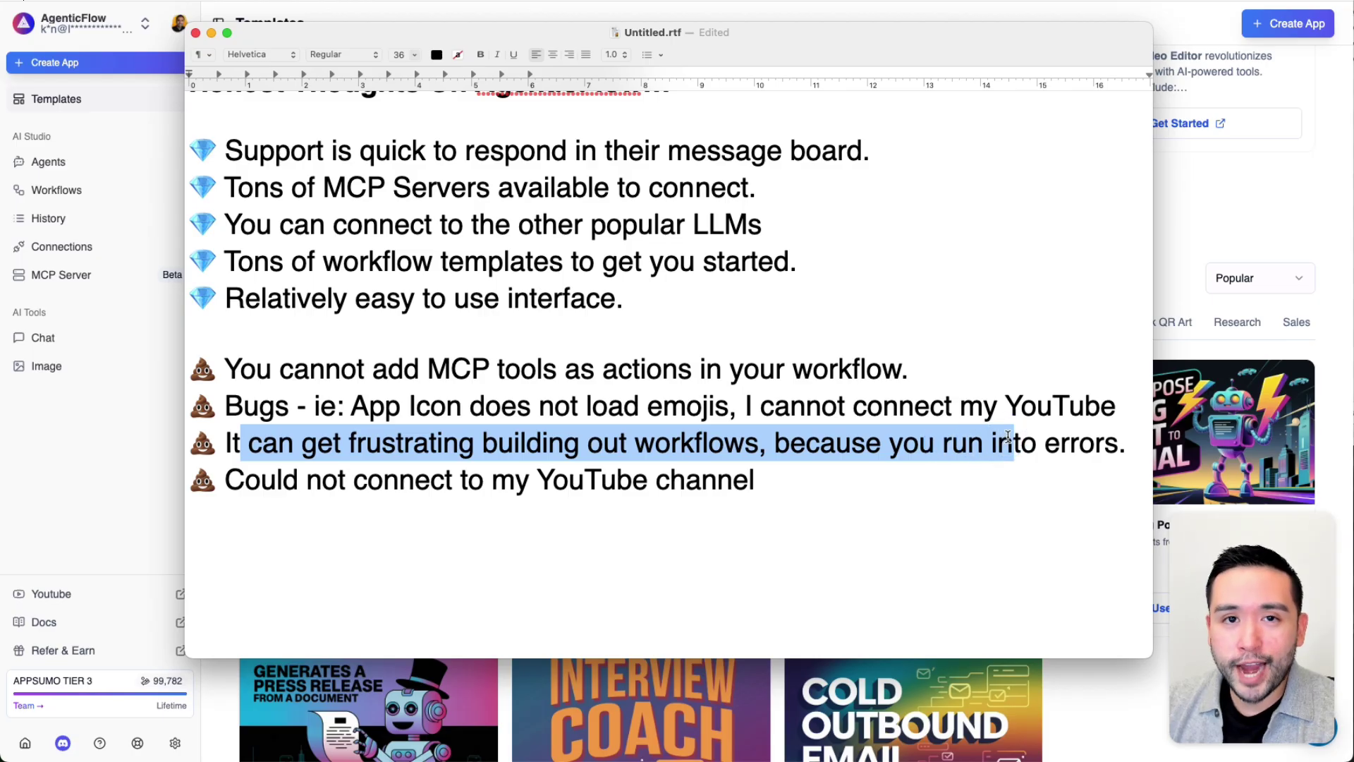
Step: Delete the duplicate 'Could not connect to my YouTube channel' con line
{"action": "left_click_drag", "start_coordinate": [226, 480], "coordinate": [517, 481]}
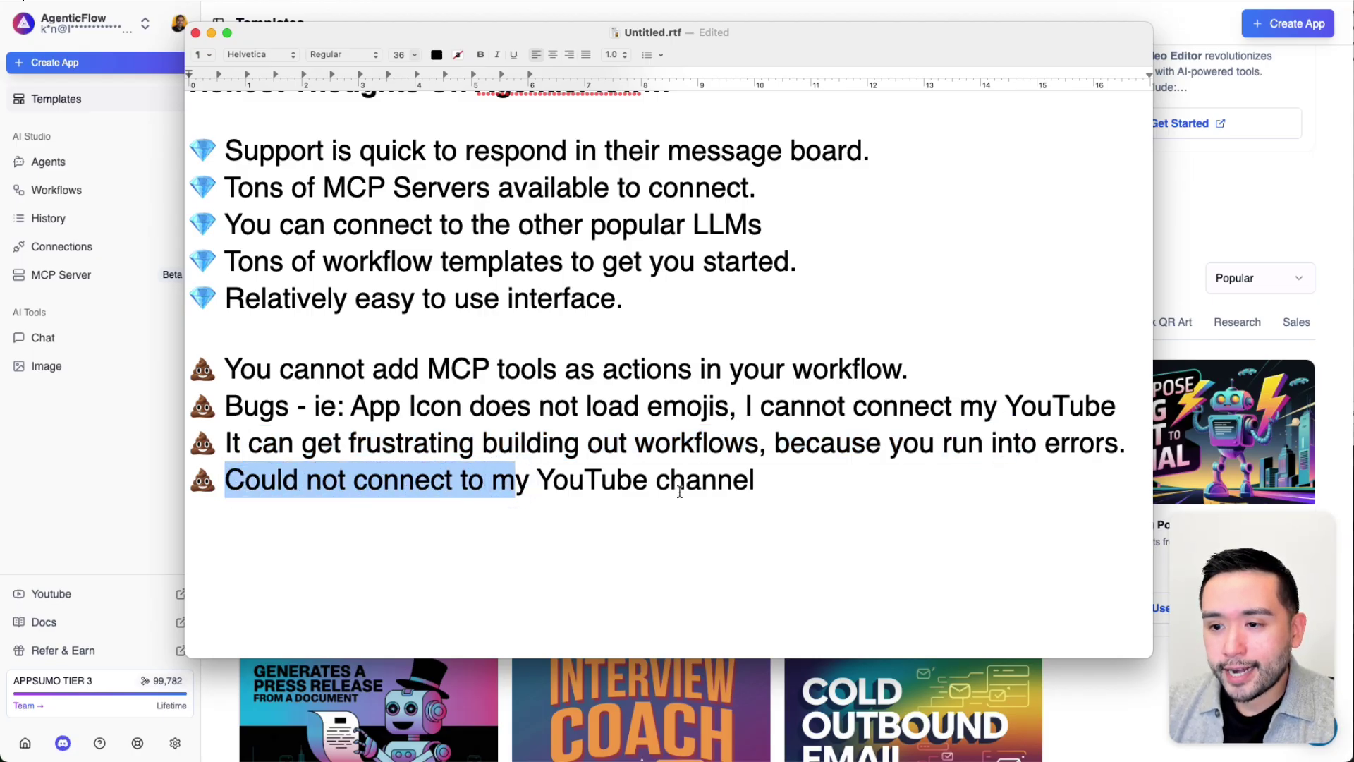
{"action": "left_click", "coordinate": [685, 481]}
{"action": "left_click_drag", "start_coordinate": [783, 482], "coordinate": [173, 481]}
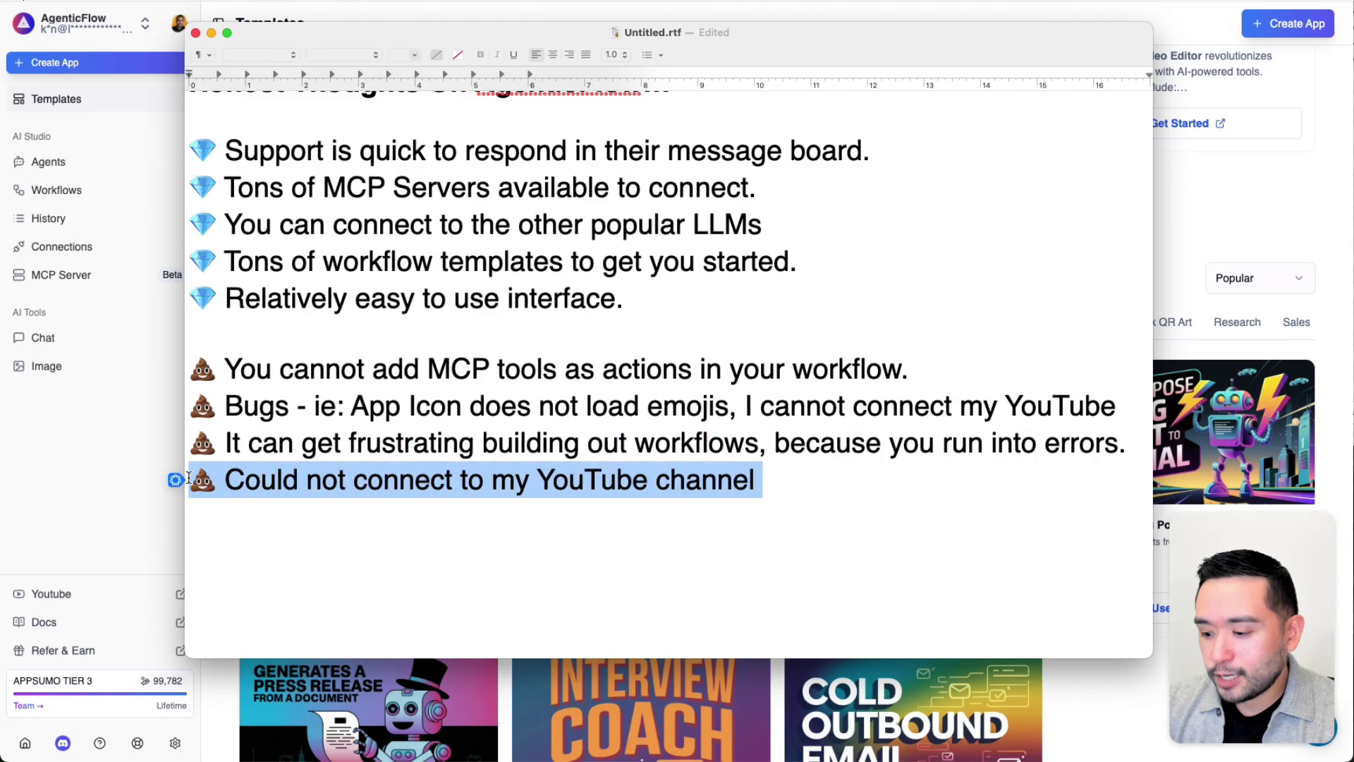
{"action": "key", "text": "BackSpace"}
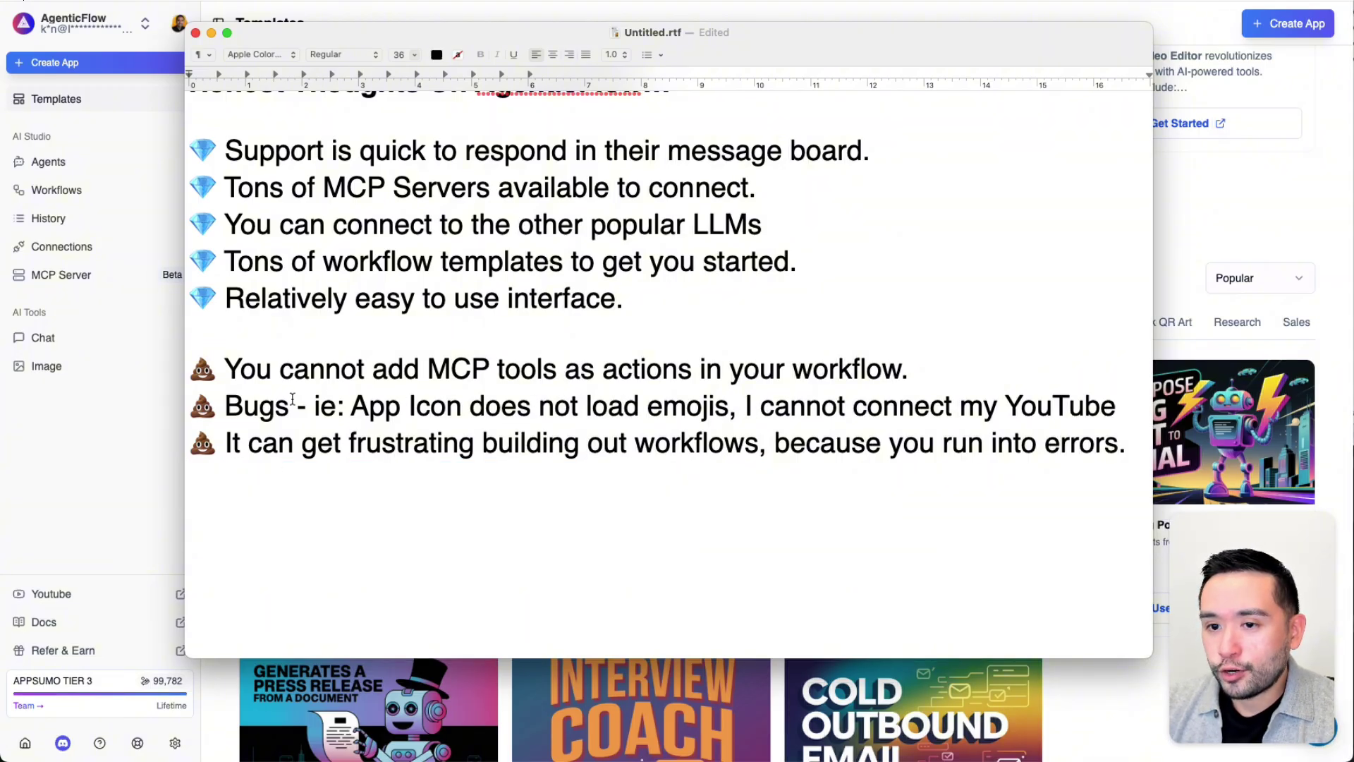
{"action": "left_click_drag", "start_coordinate": [291, 407], "coordinate": [1024, 407]}
Step: Highlight 'YES' and the bugs point in the 'Maybe, but leaning YES' verdict, then close TextEdit
{"action": "scroll", "coordinate": [954, 409], "scroll_direction": "down", "scroll_amount": 10}
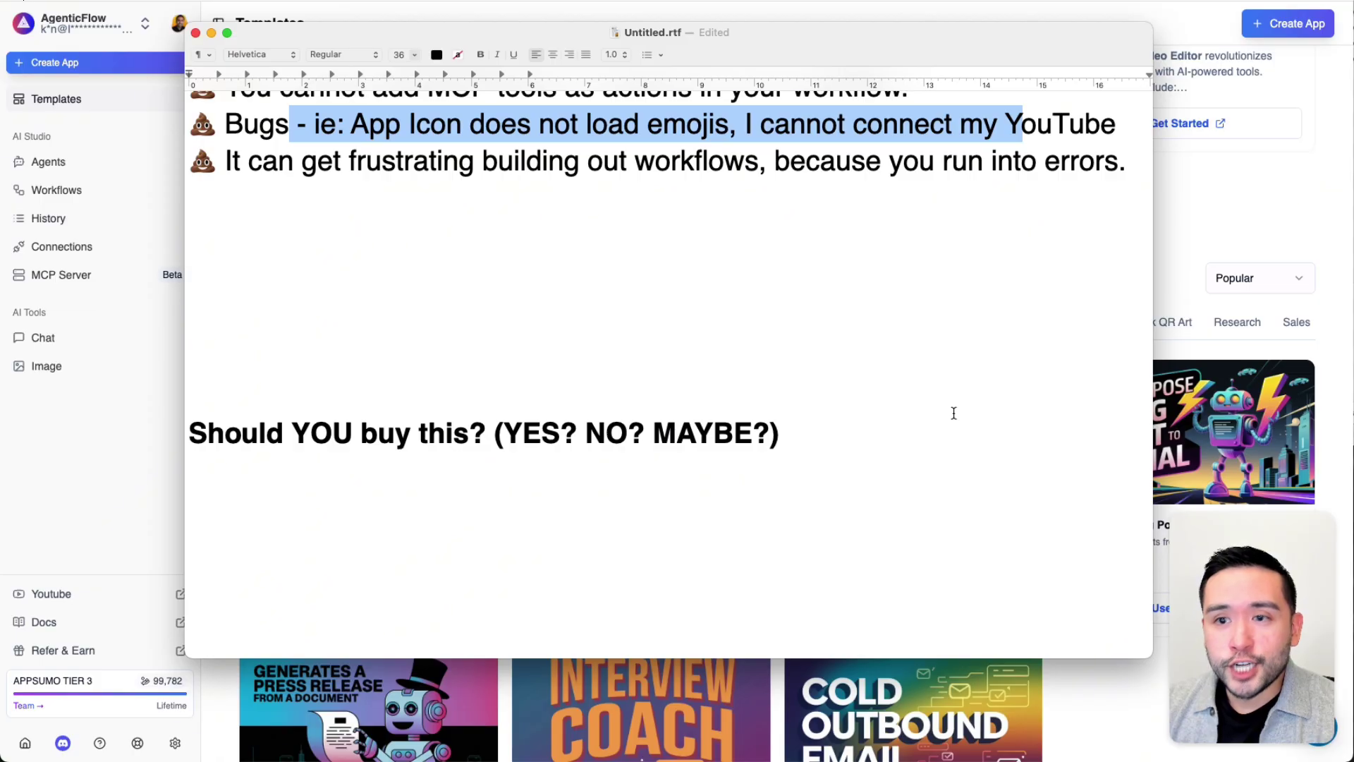
{"action": "scroll", "coordinate": [954, 412], "scroll_direction": "down", "scroll_amount": 2}
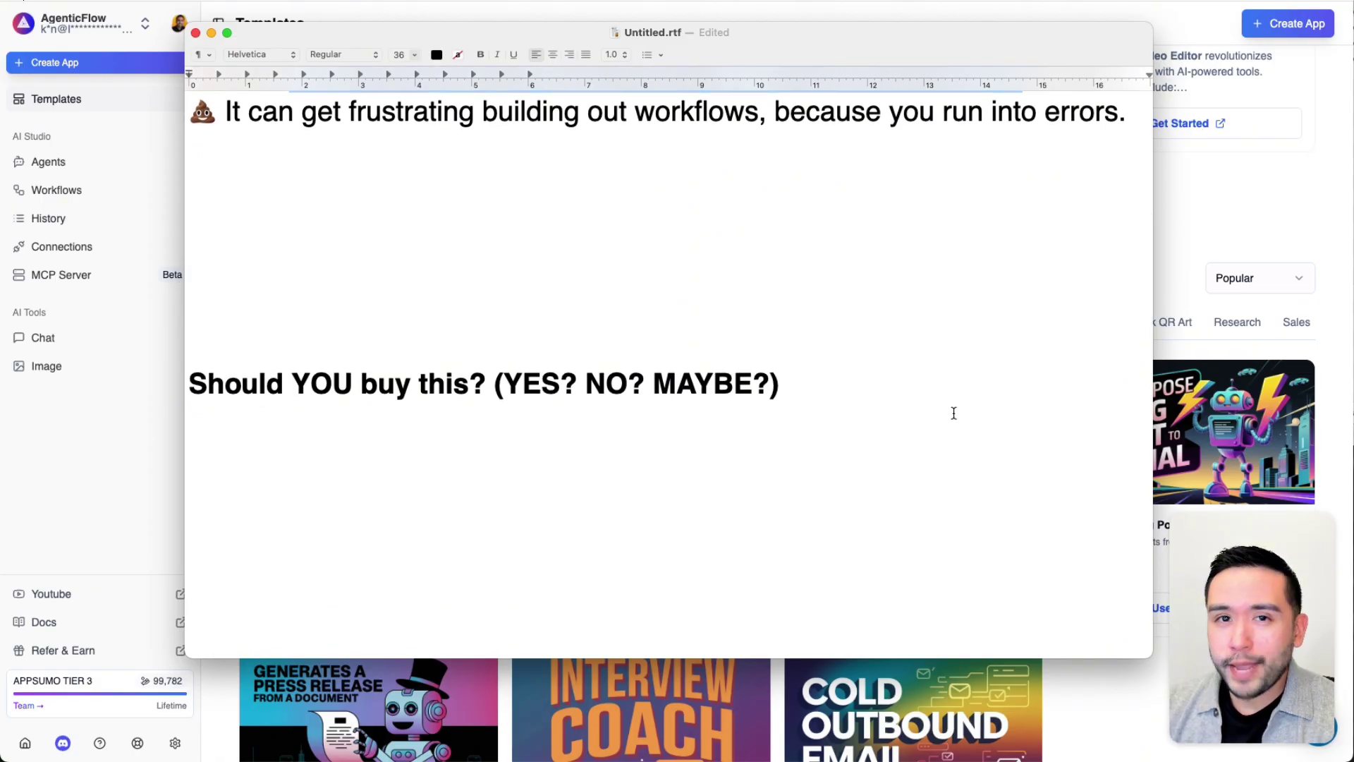
{"action": "scroll", "coordinate": [954, 413], "scroll_direction": "down", "scroll_amount": 15}
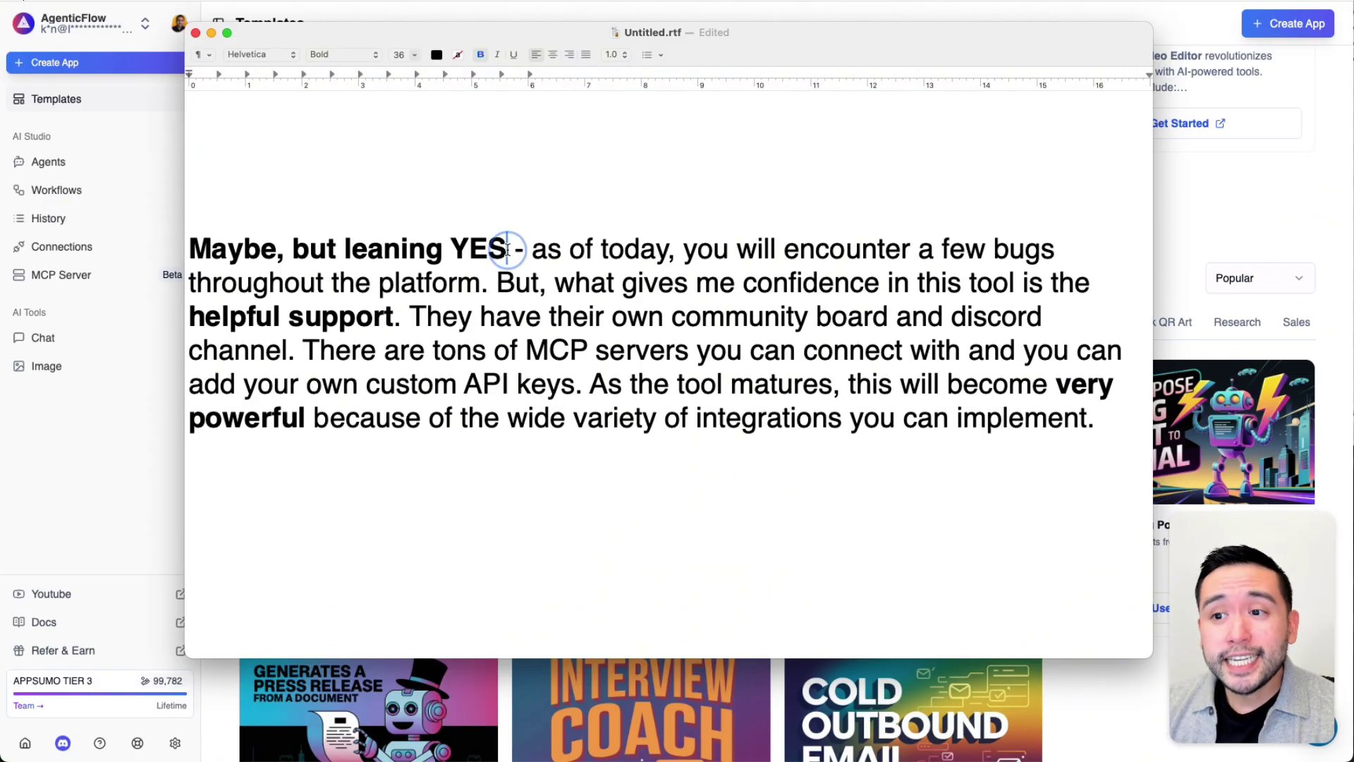
{"action": "left_click_drag", "start_coordinate": [508, 248], "coordinate": [442, 249]}
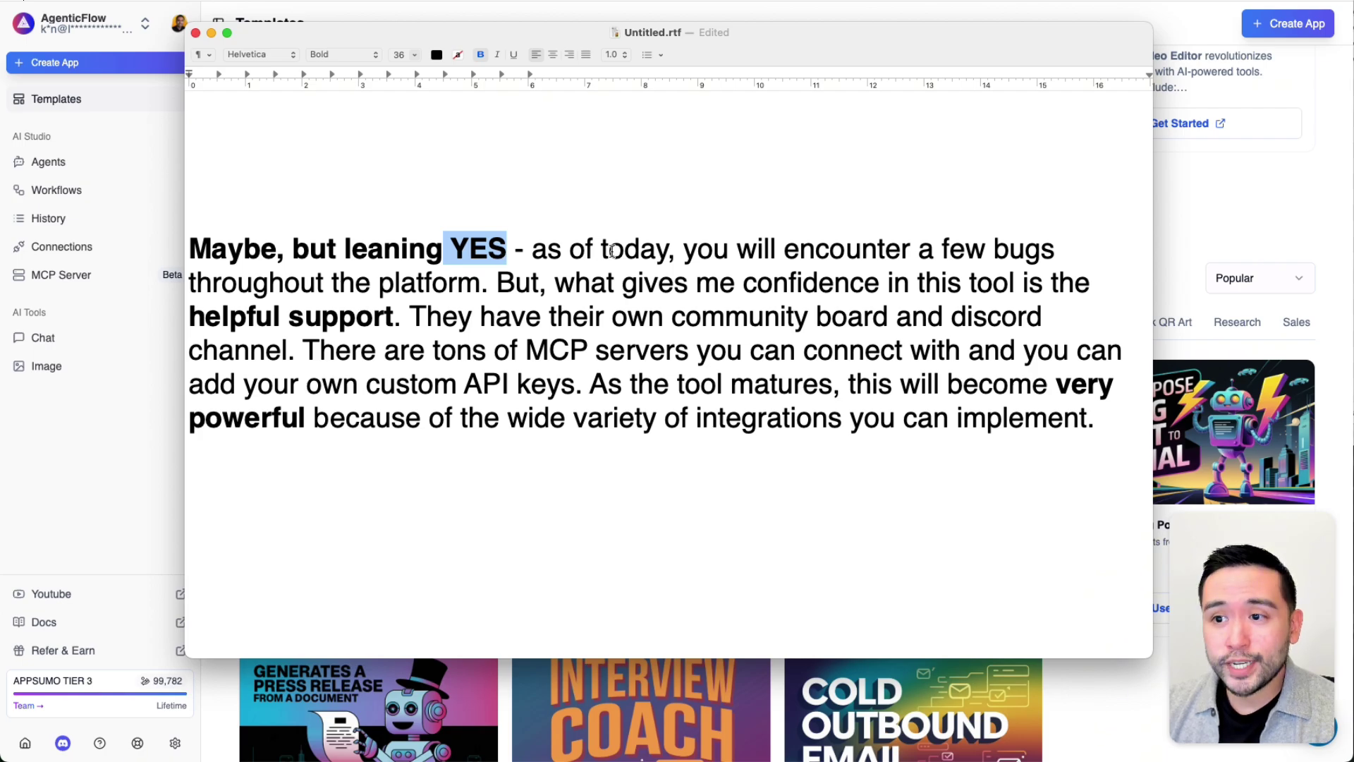
{"action": "left_click_drag", "start_coordinate": [537, 251], "coordinate": [981, 416]}
{"action": "left_click", "coordinate": [984, 416]}
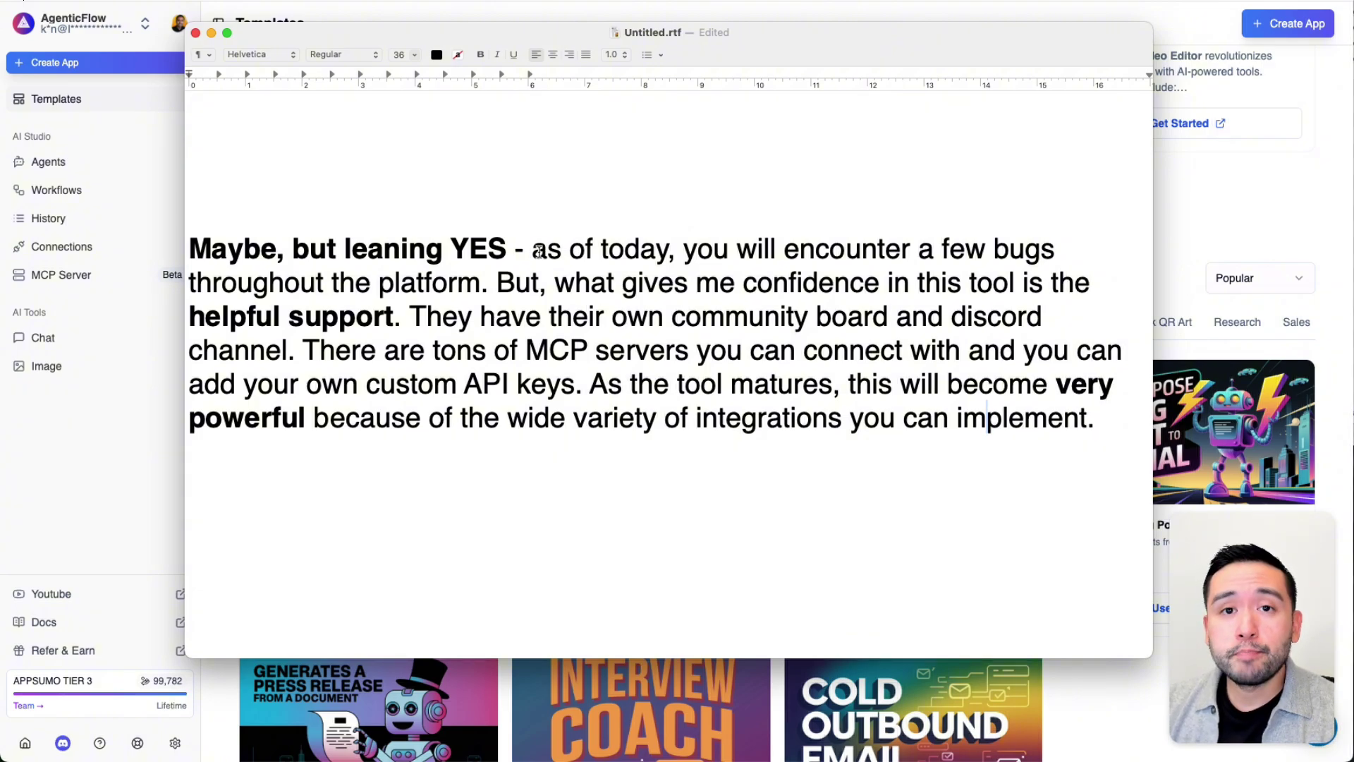
{"action": "left_click_drag", "start_coordinate": [497, 282], "coordinate": [301, 282]}
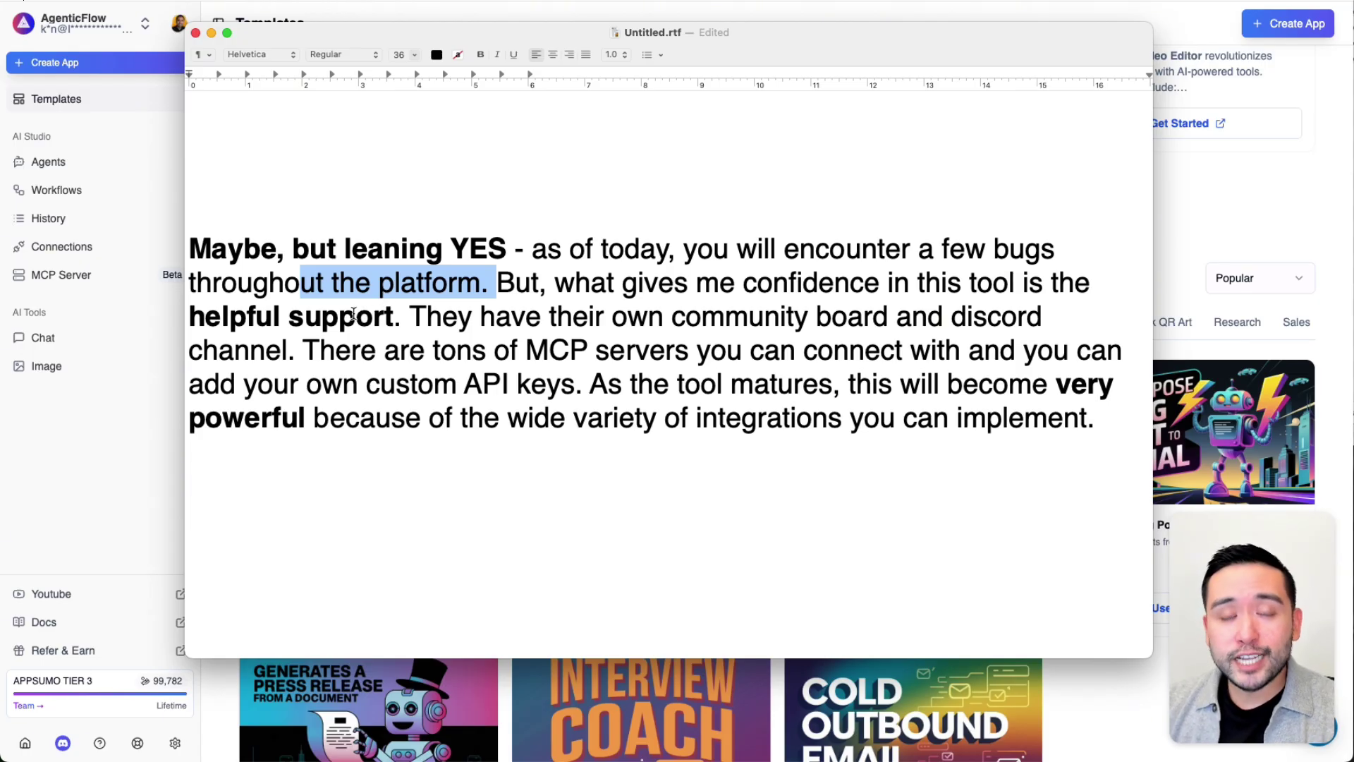
{"action": "left_click", "coordinate": [159, 423]}
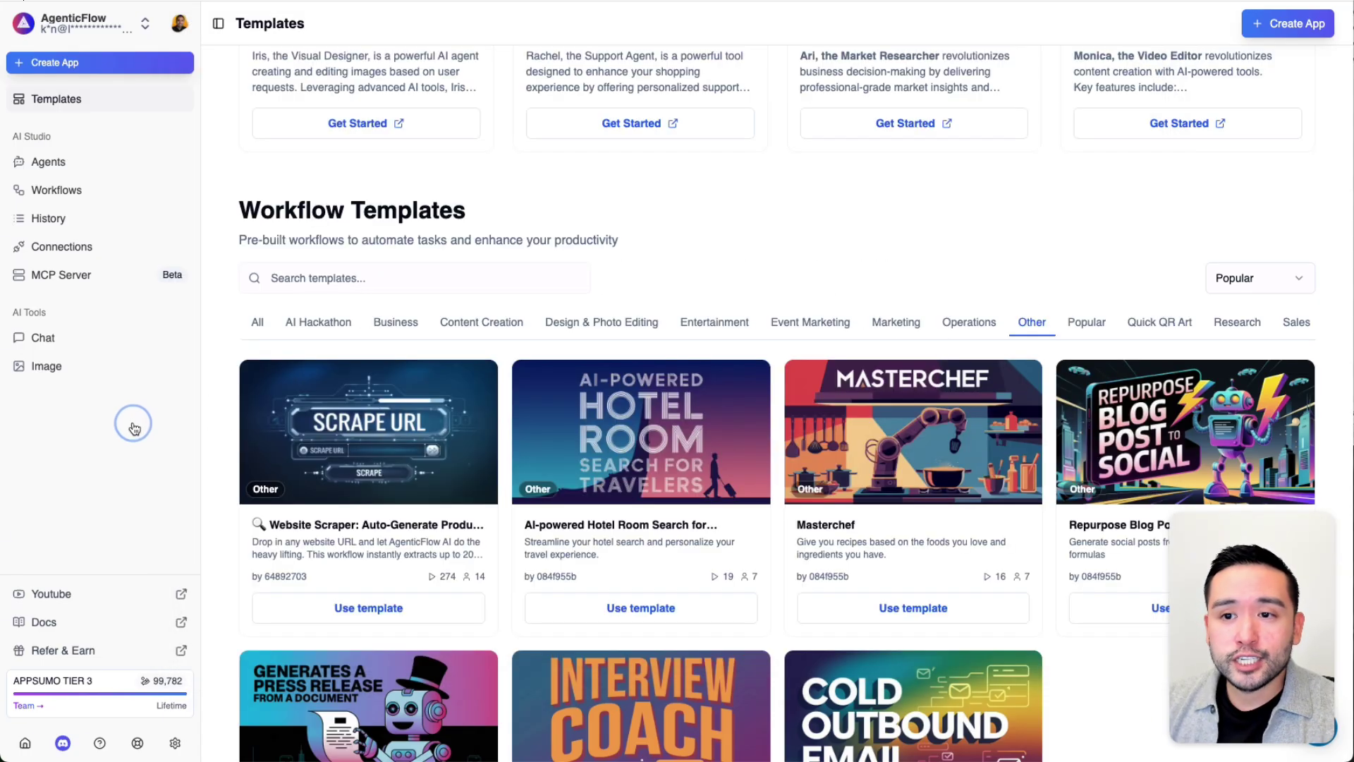
Step: Scroll to the AppSumo Plans & features table and highlight License Tier 1's name and price
{"action": "scroll", "coordinate": [325, 381], "scroll_direction": "up", "scroll_amount": 10}
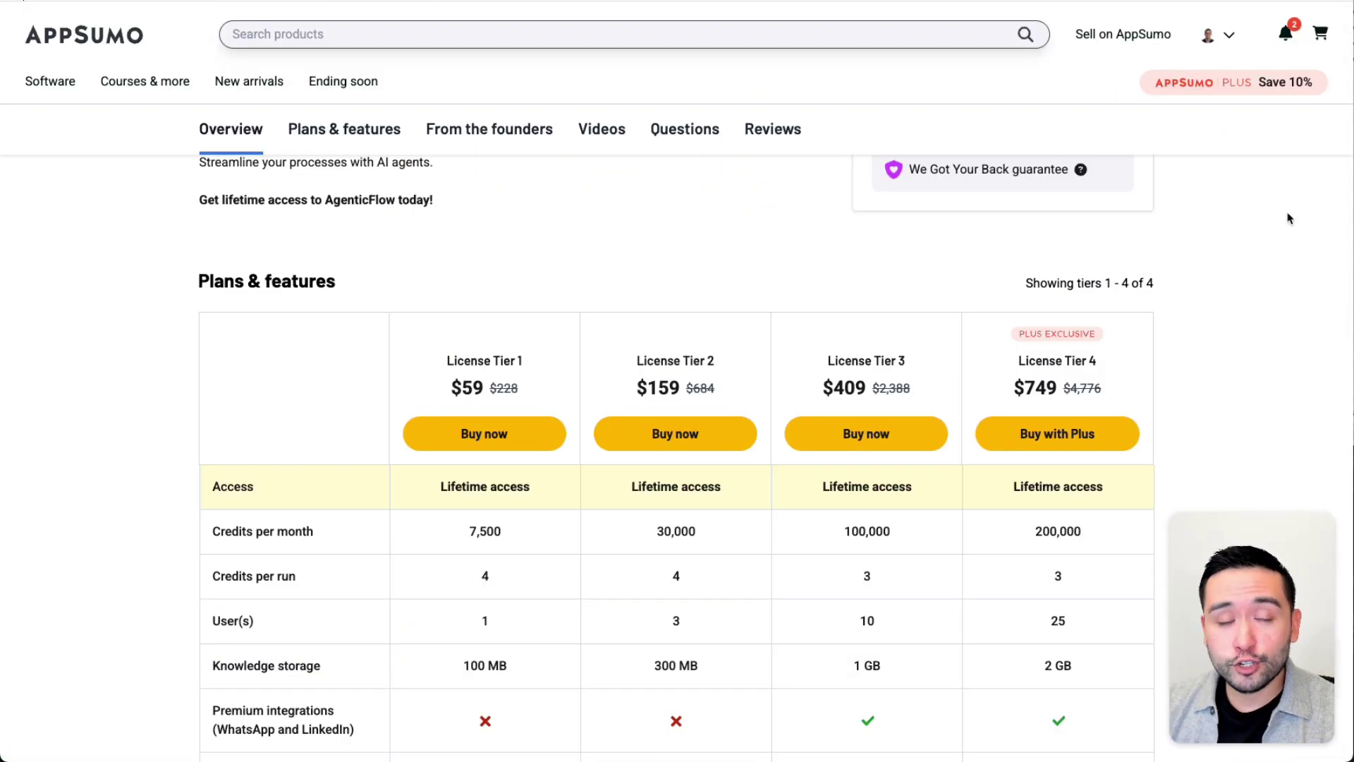
{"action": "scroll", "coordinate": [1287, 219], "scroll_direction": "down", "scroll_amount": 3}
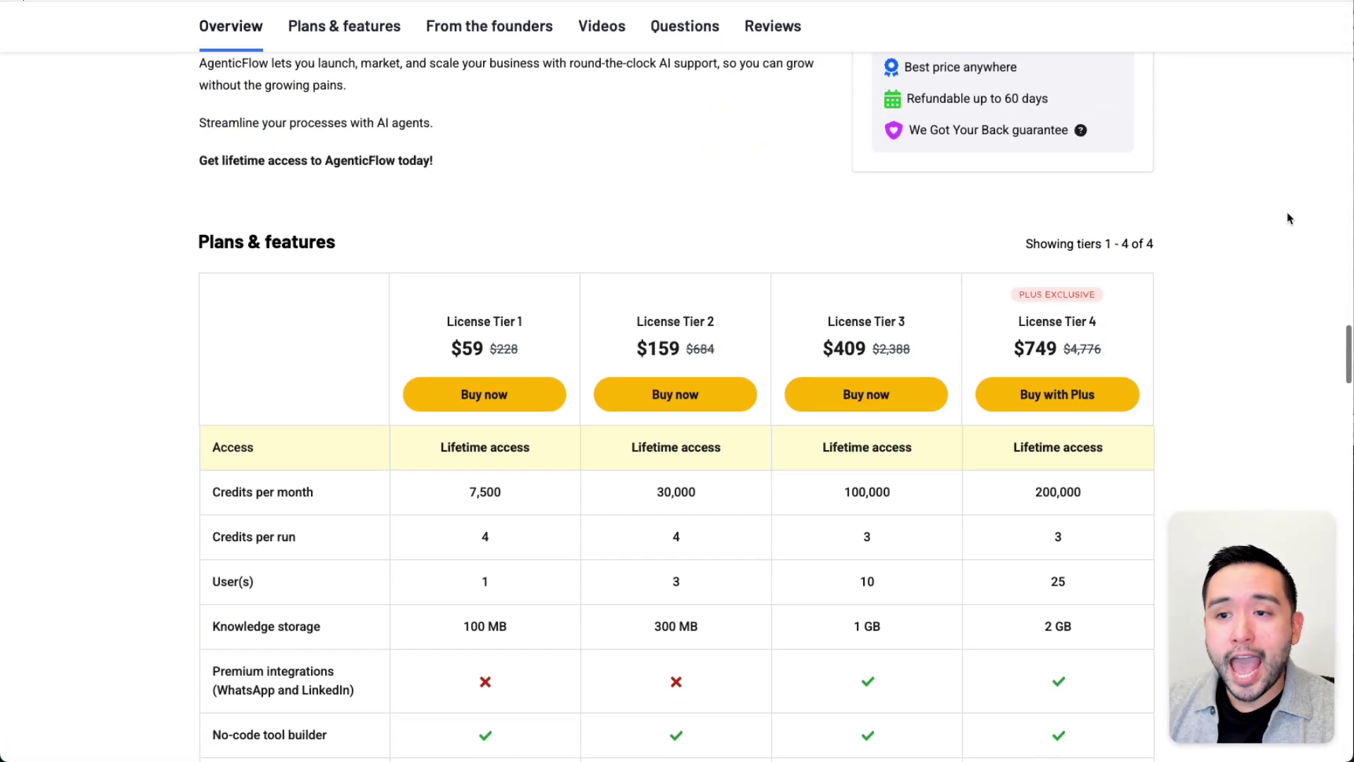
{"action": "scroll", "coordinate": [1288, 218], "scroll_direction": "down", "scroll_amount": 1}
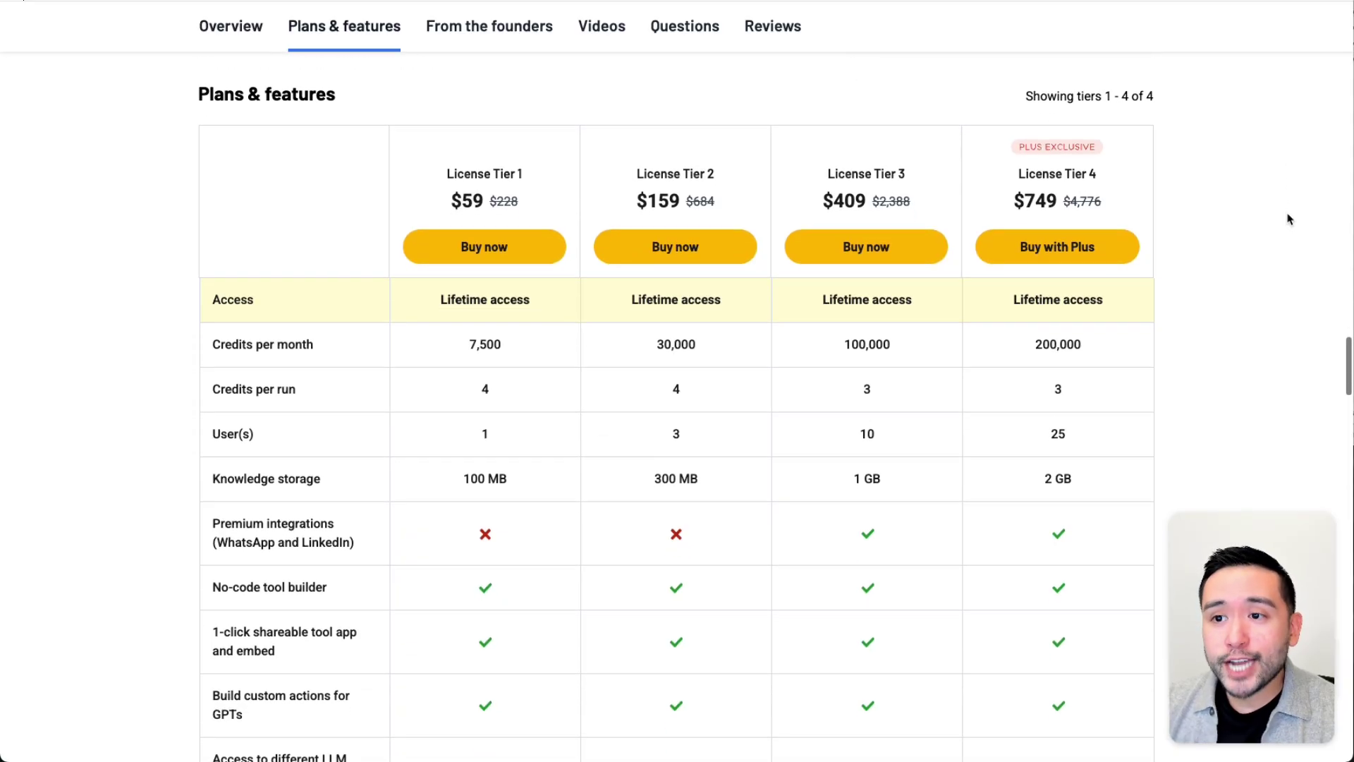
{"action": "left_click_drag", "start_coordinate": [472, 206], "coordinate": [474, 185]}
{"action": "scroll", "coordinate": [504, 278], "scroll_direction": "down", "scroll_amount": 1}
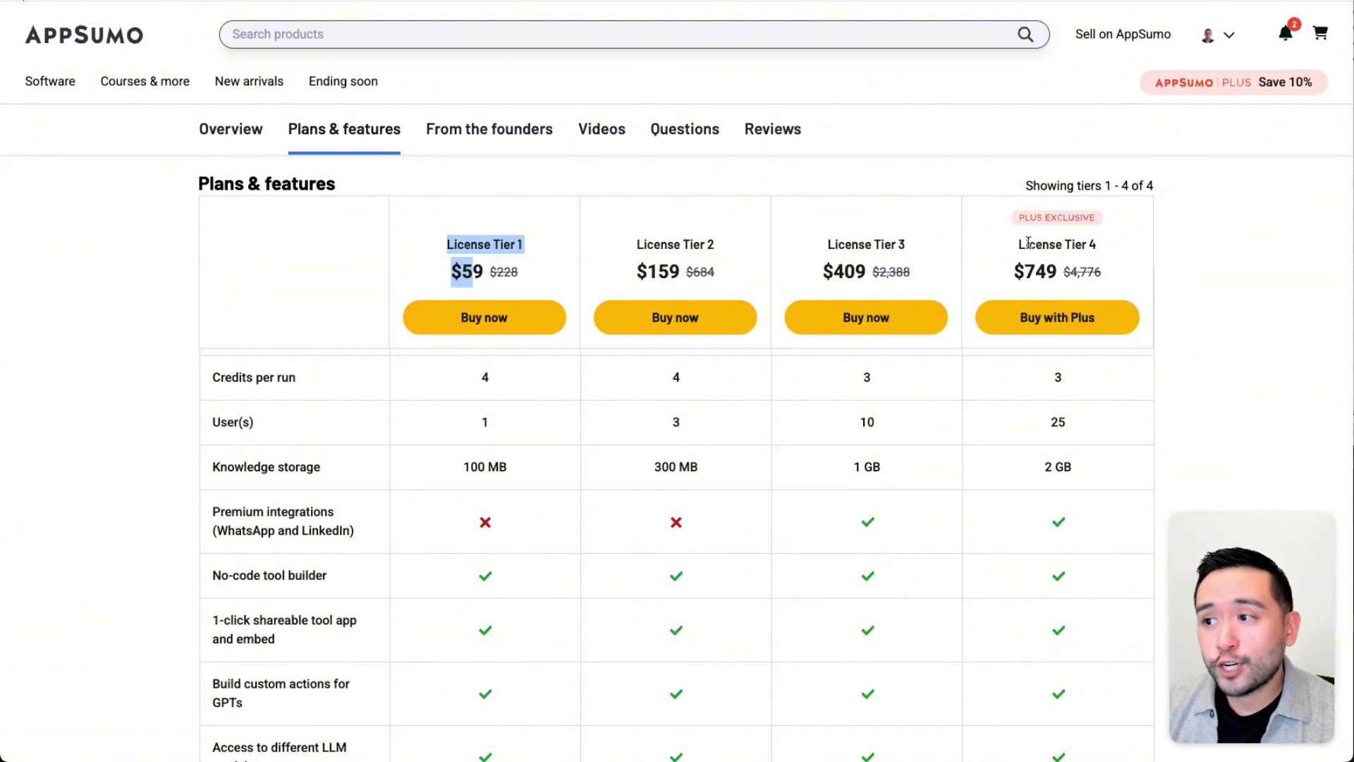
Step: Highlight License Tier 4 at $749, the WhatsApp and LinkedIn premium integrations, and License Tier 3
{"action": "left_click_drag", "start_coordinate": [1028, 242], "coordinate": [1040, 272]}
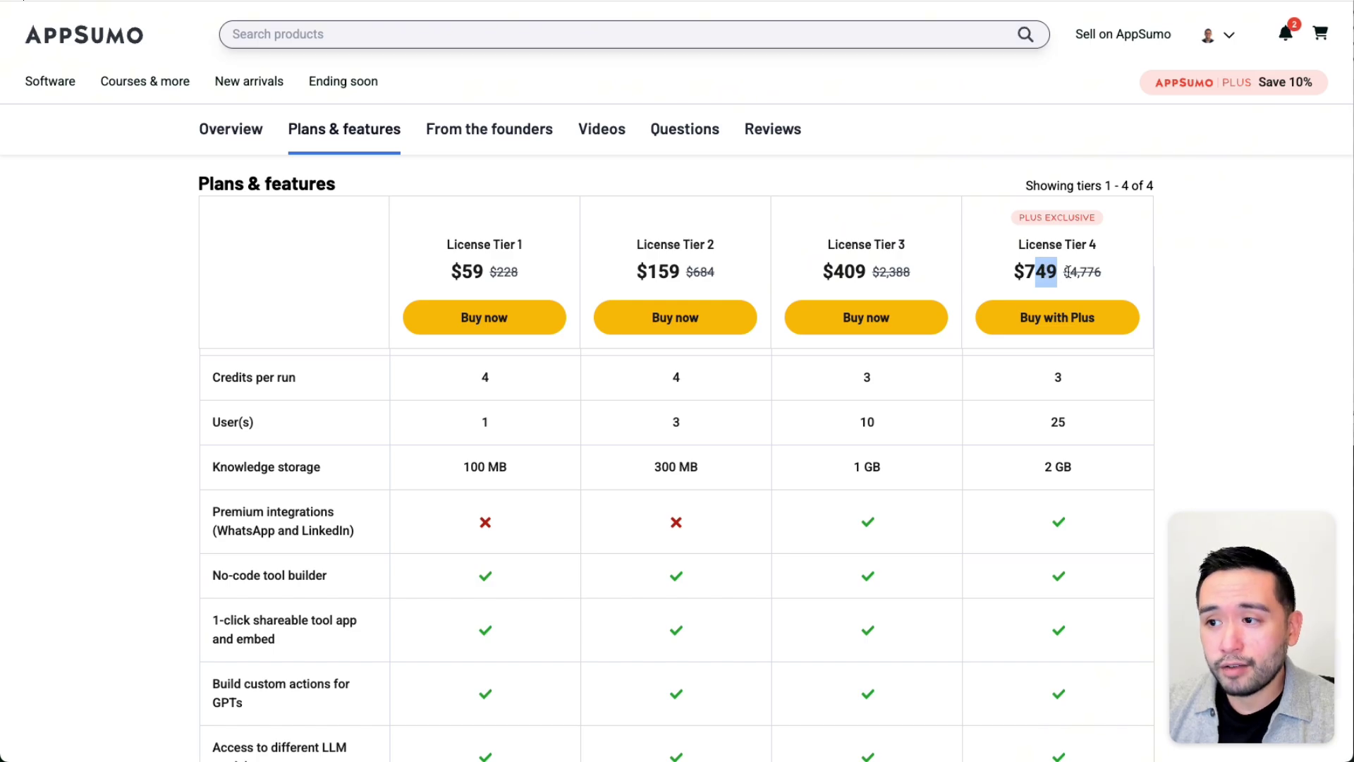
{"action": "left_click_drag", "start_coordinate": [1058, 273], "coordinate": [1016, 273]}
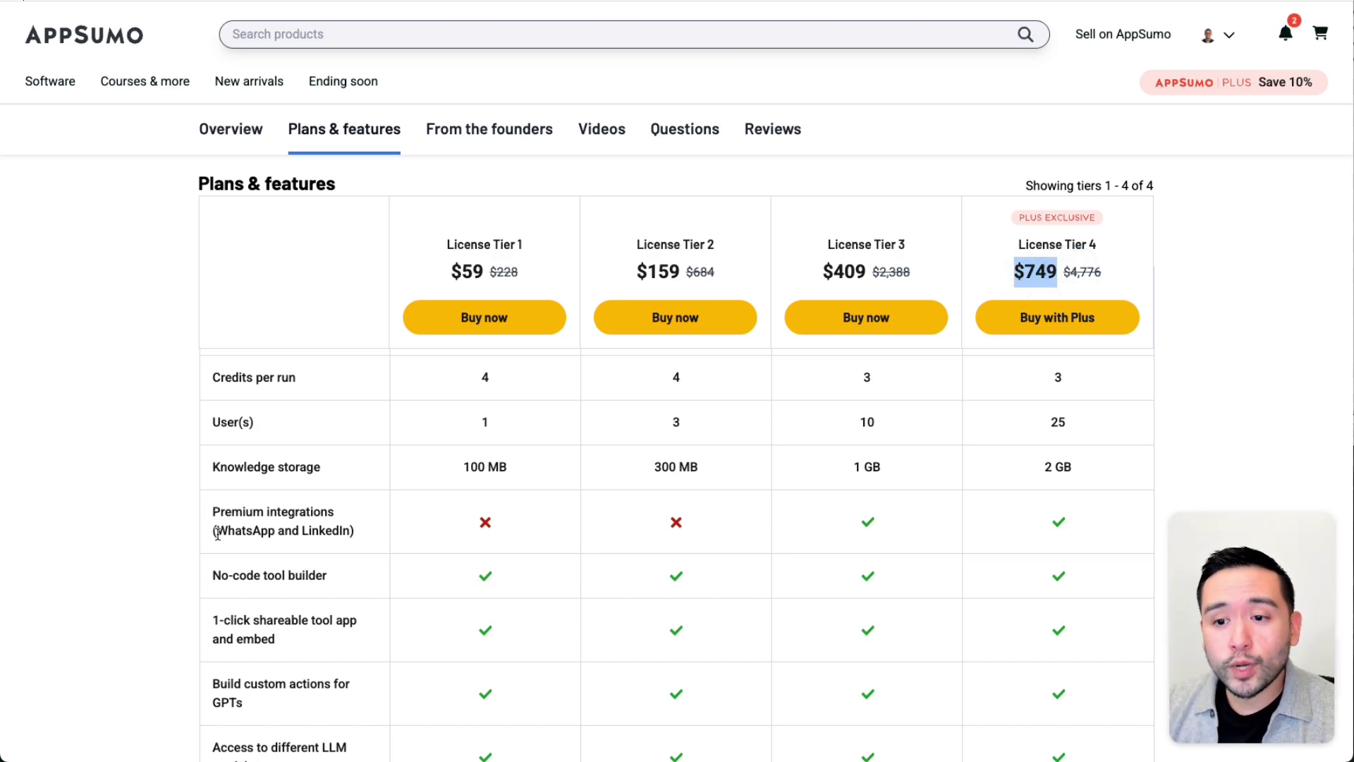
{"action": "left_click_drag", "start_coordinate": [217, 531], "coordinate": [341, 532]}
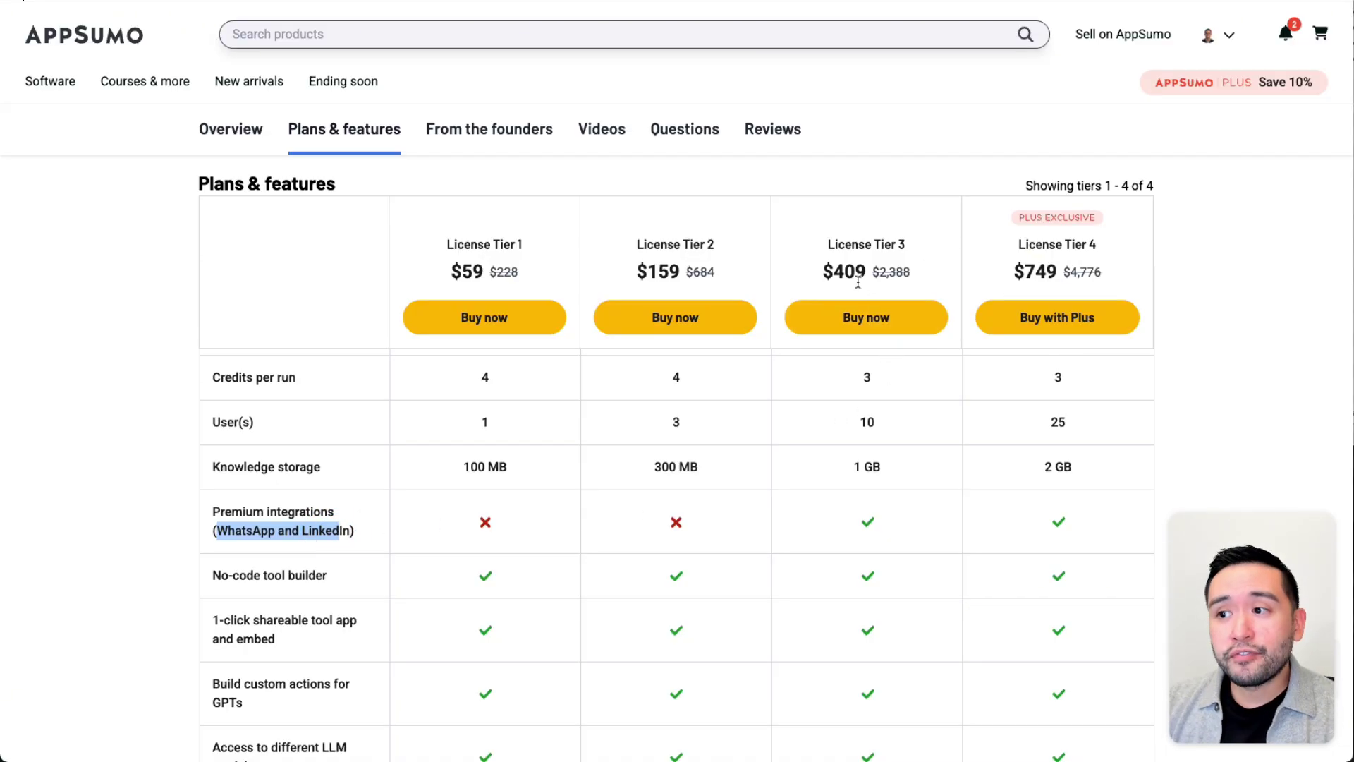
{"action": "left_click_drag", "start_coordinate": [836, 247], "coordinate": [903, 258]}
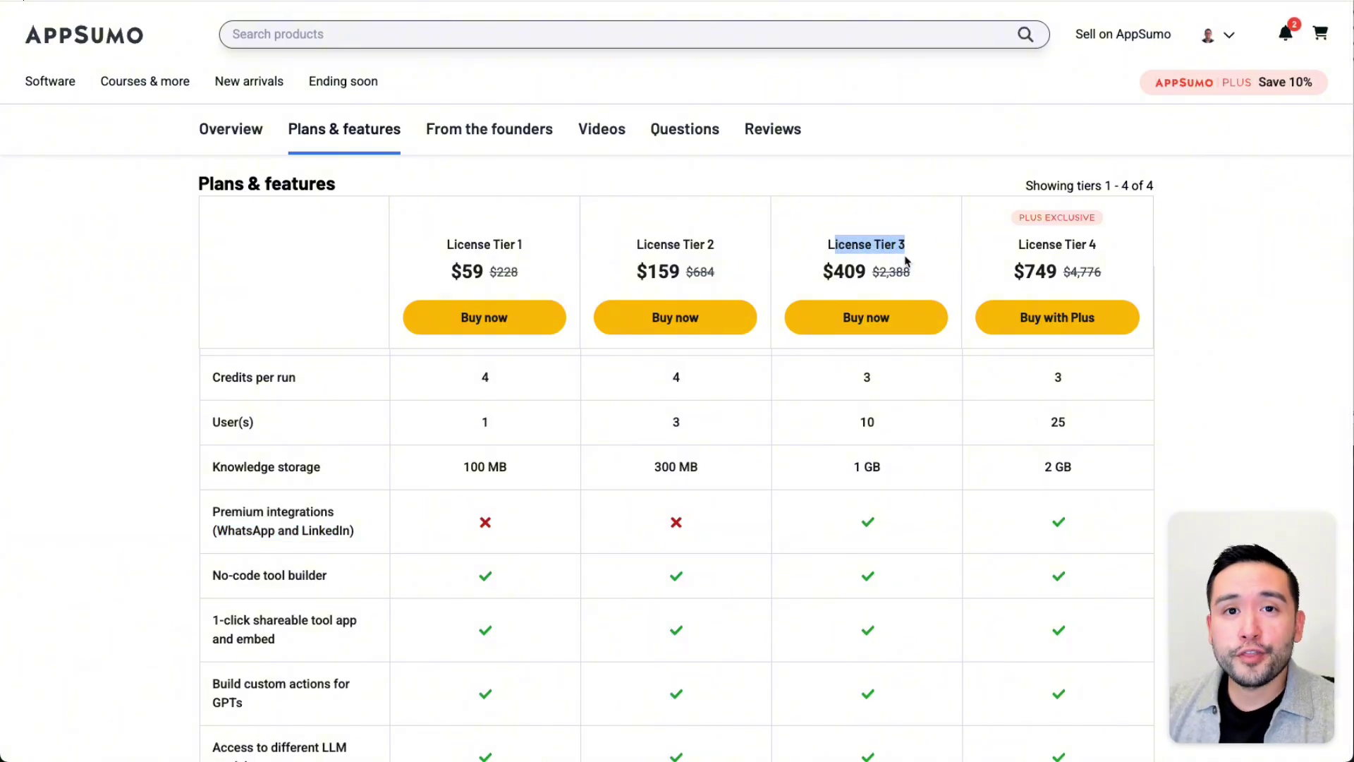